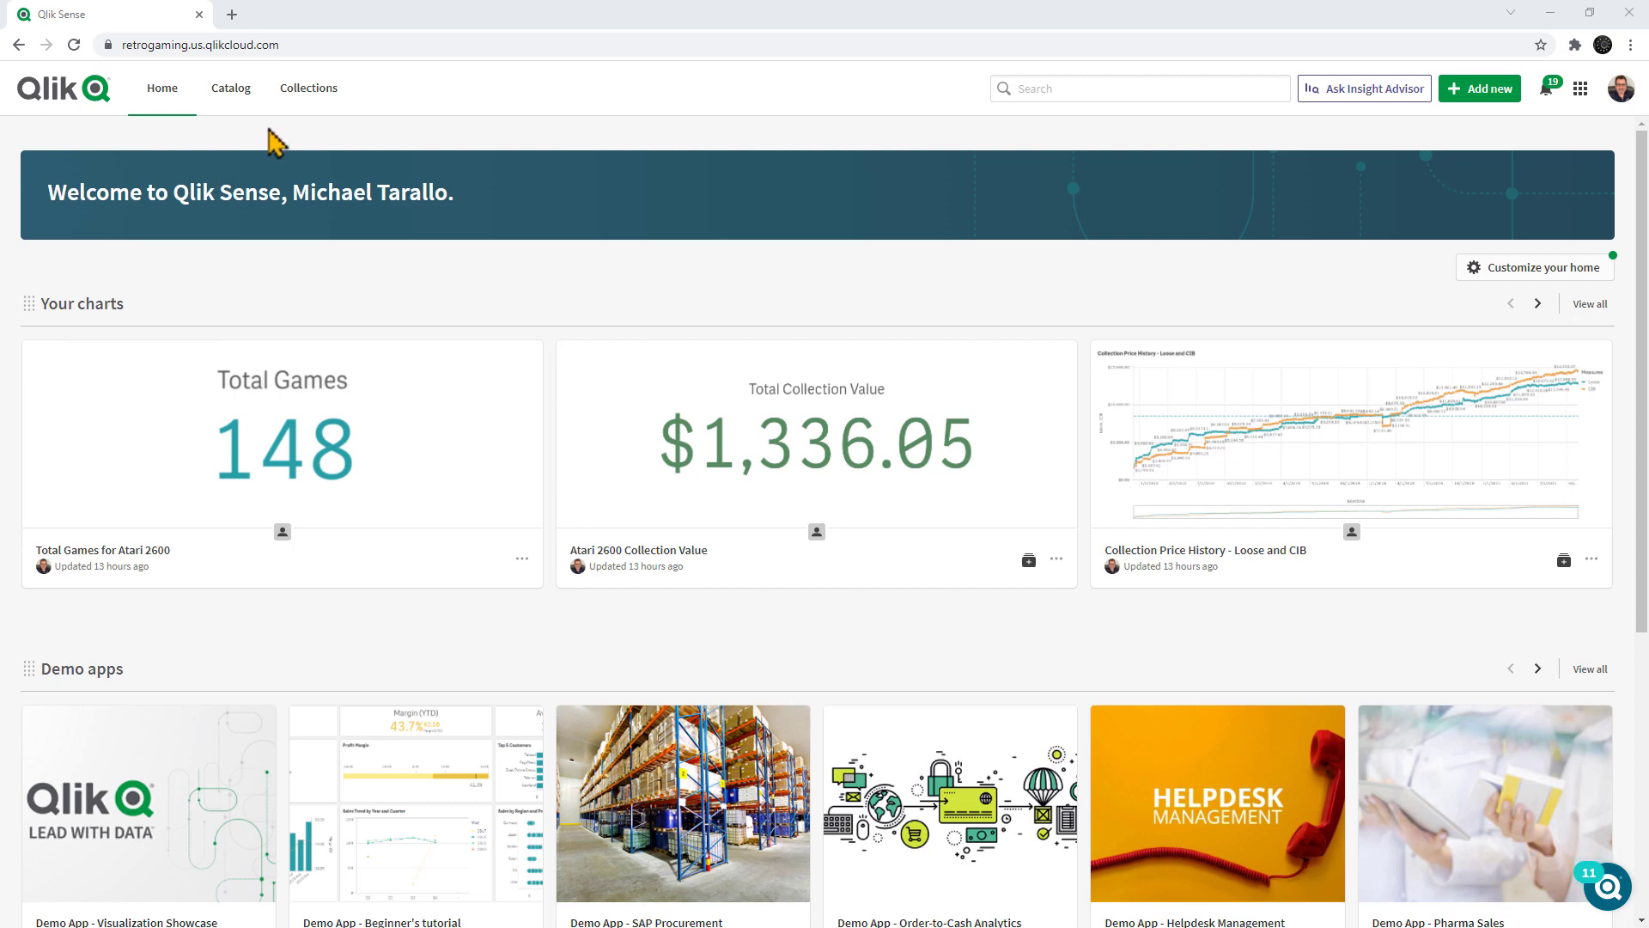
Step: Create and save a new automation named 'Send Customer Orders'
click(1481, 104)
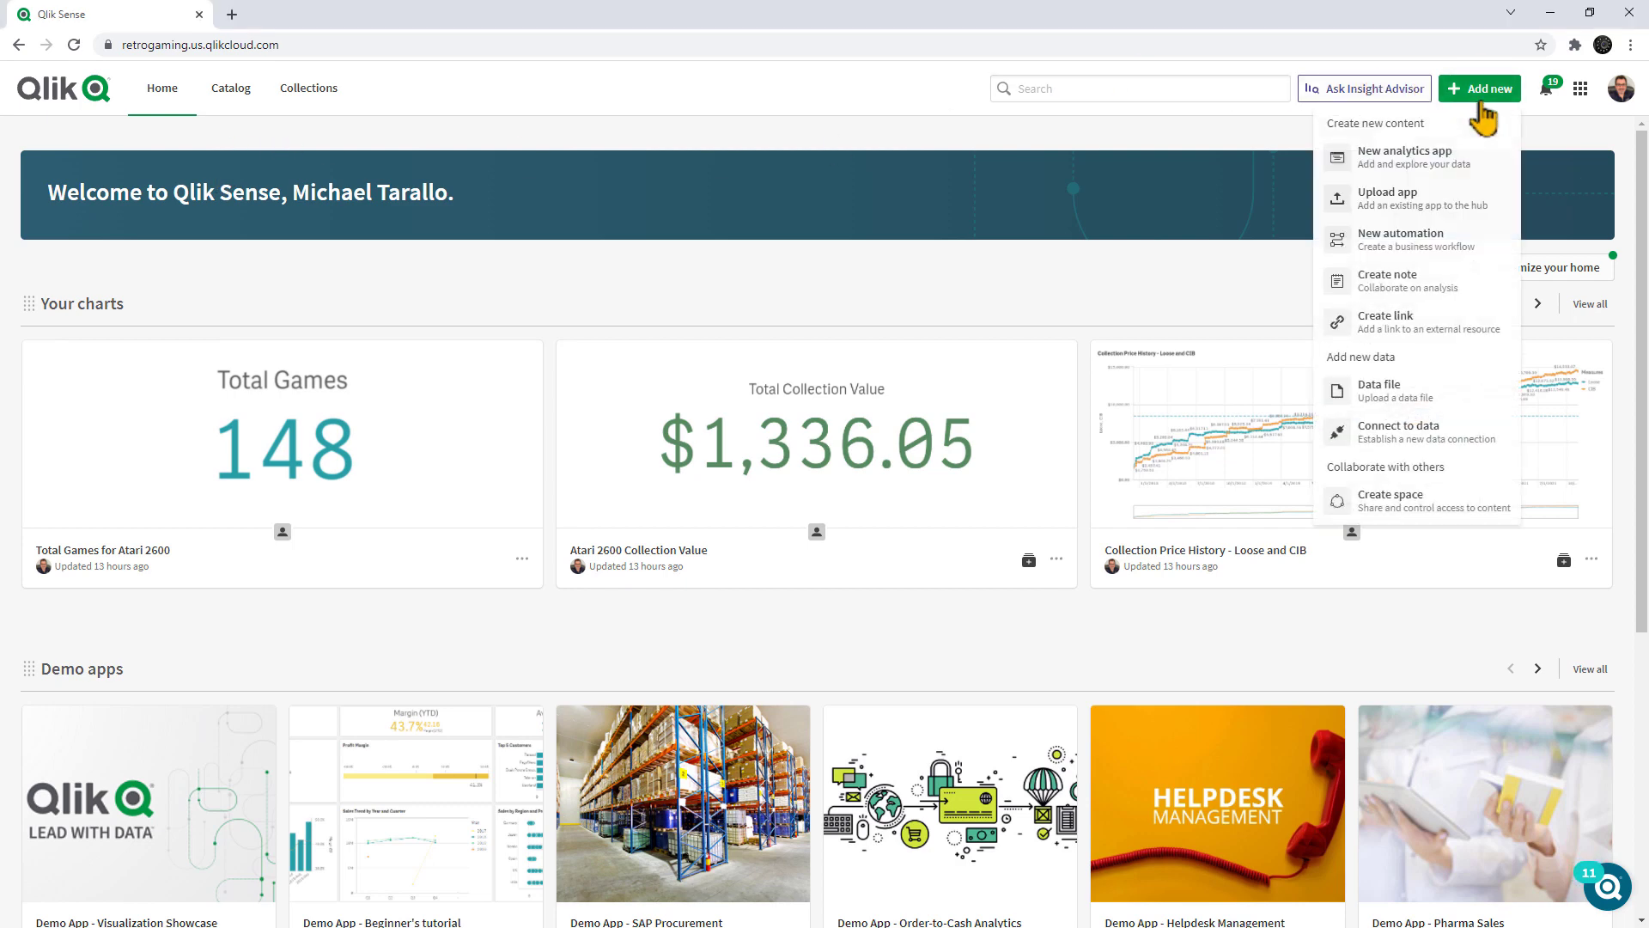
click(1444, 236)
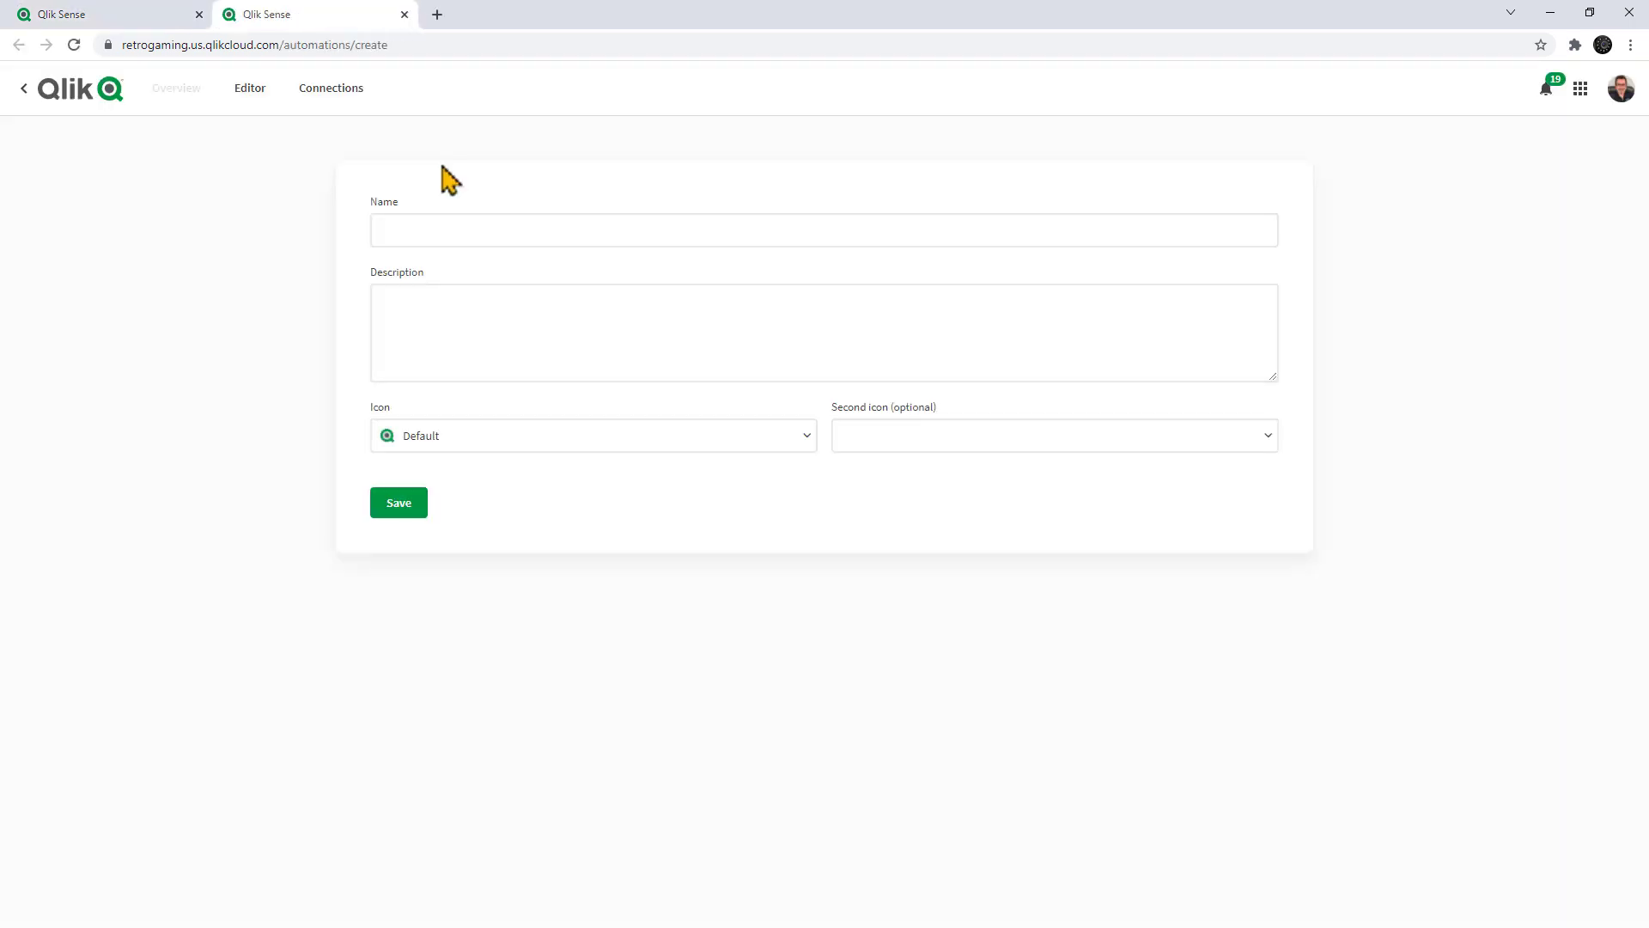
click(447, 221)
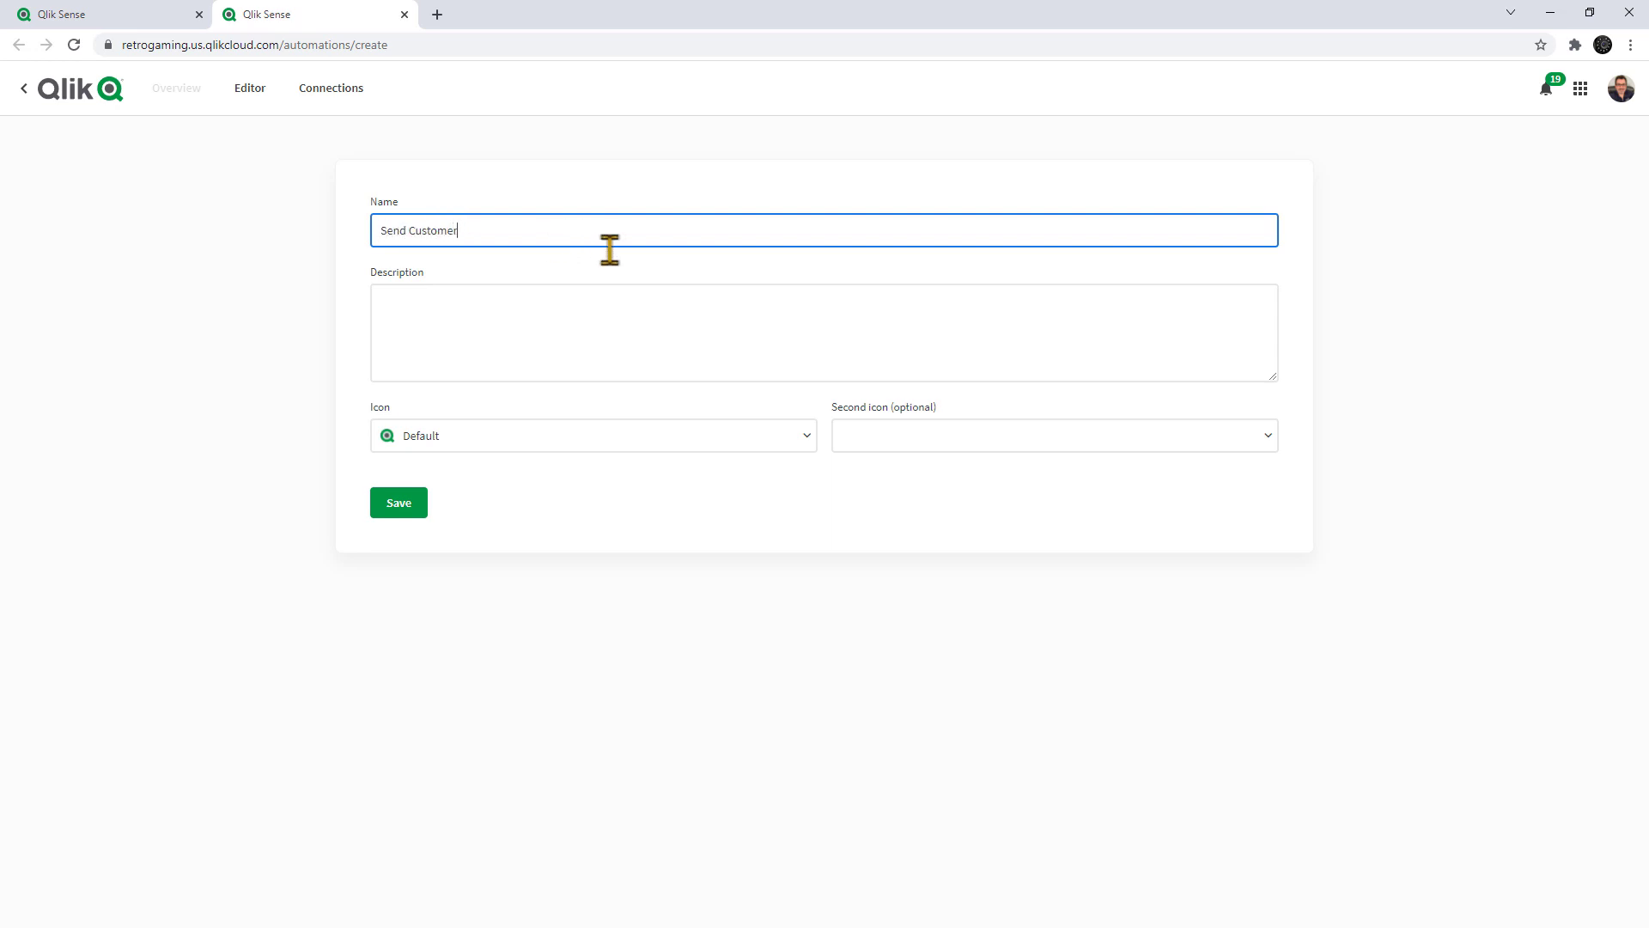
text(s)
click(410, 507)
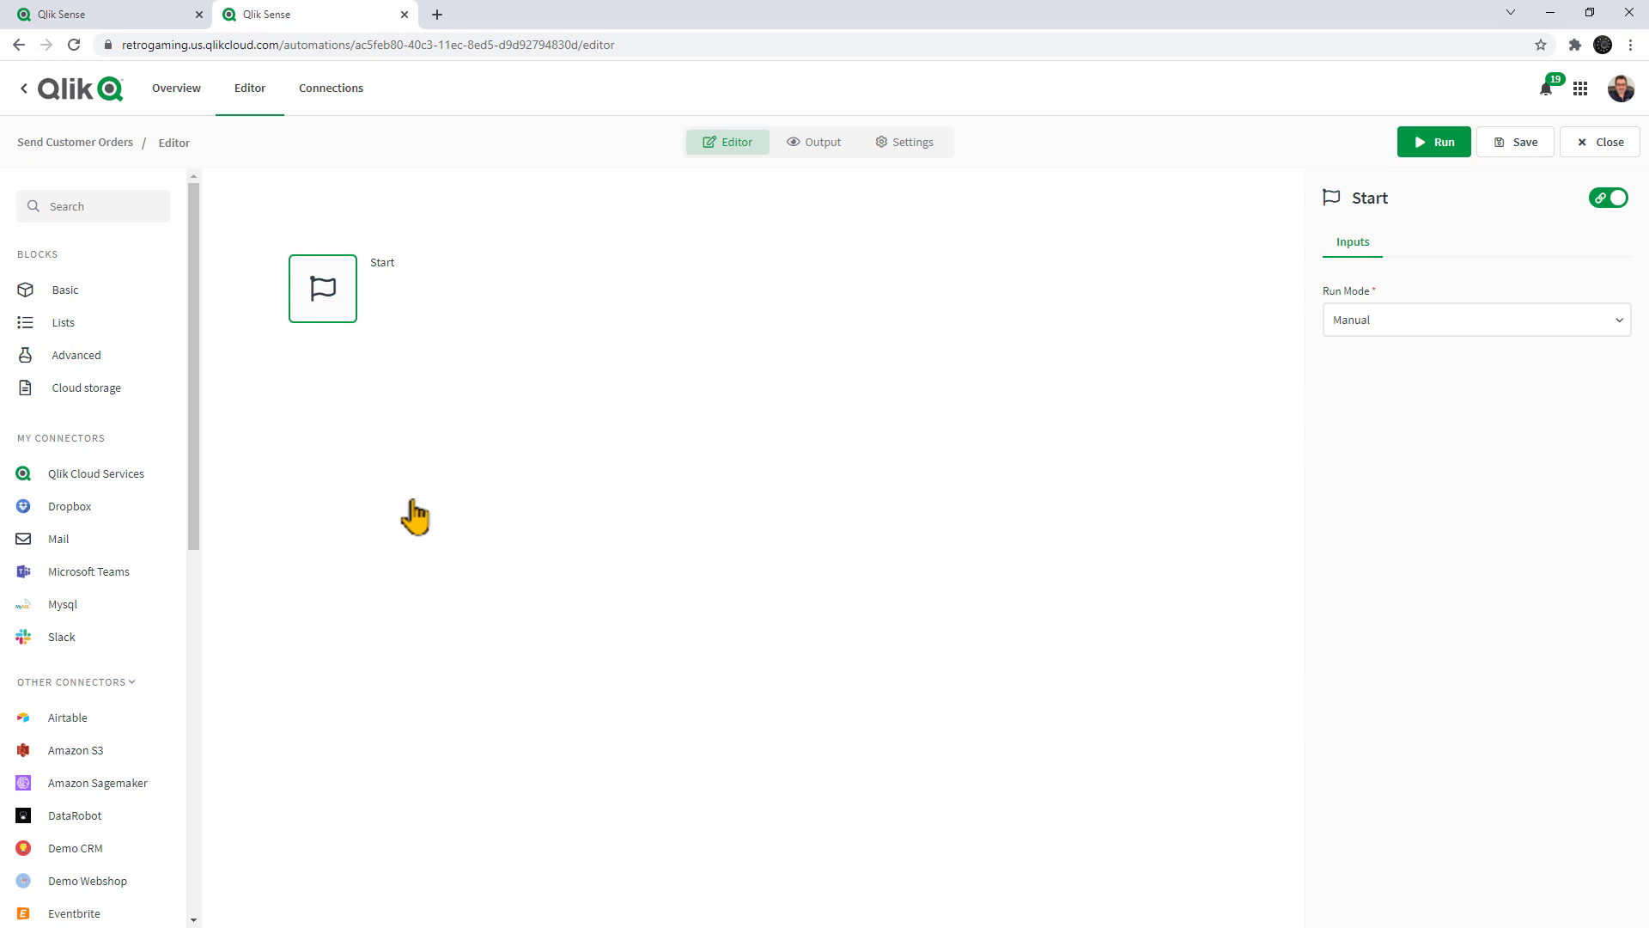
Step: Create the analytics app 'Blog Customer Orders' in the Do More with Qlik space
drag(284, 44, 98, 86)
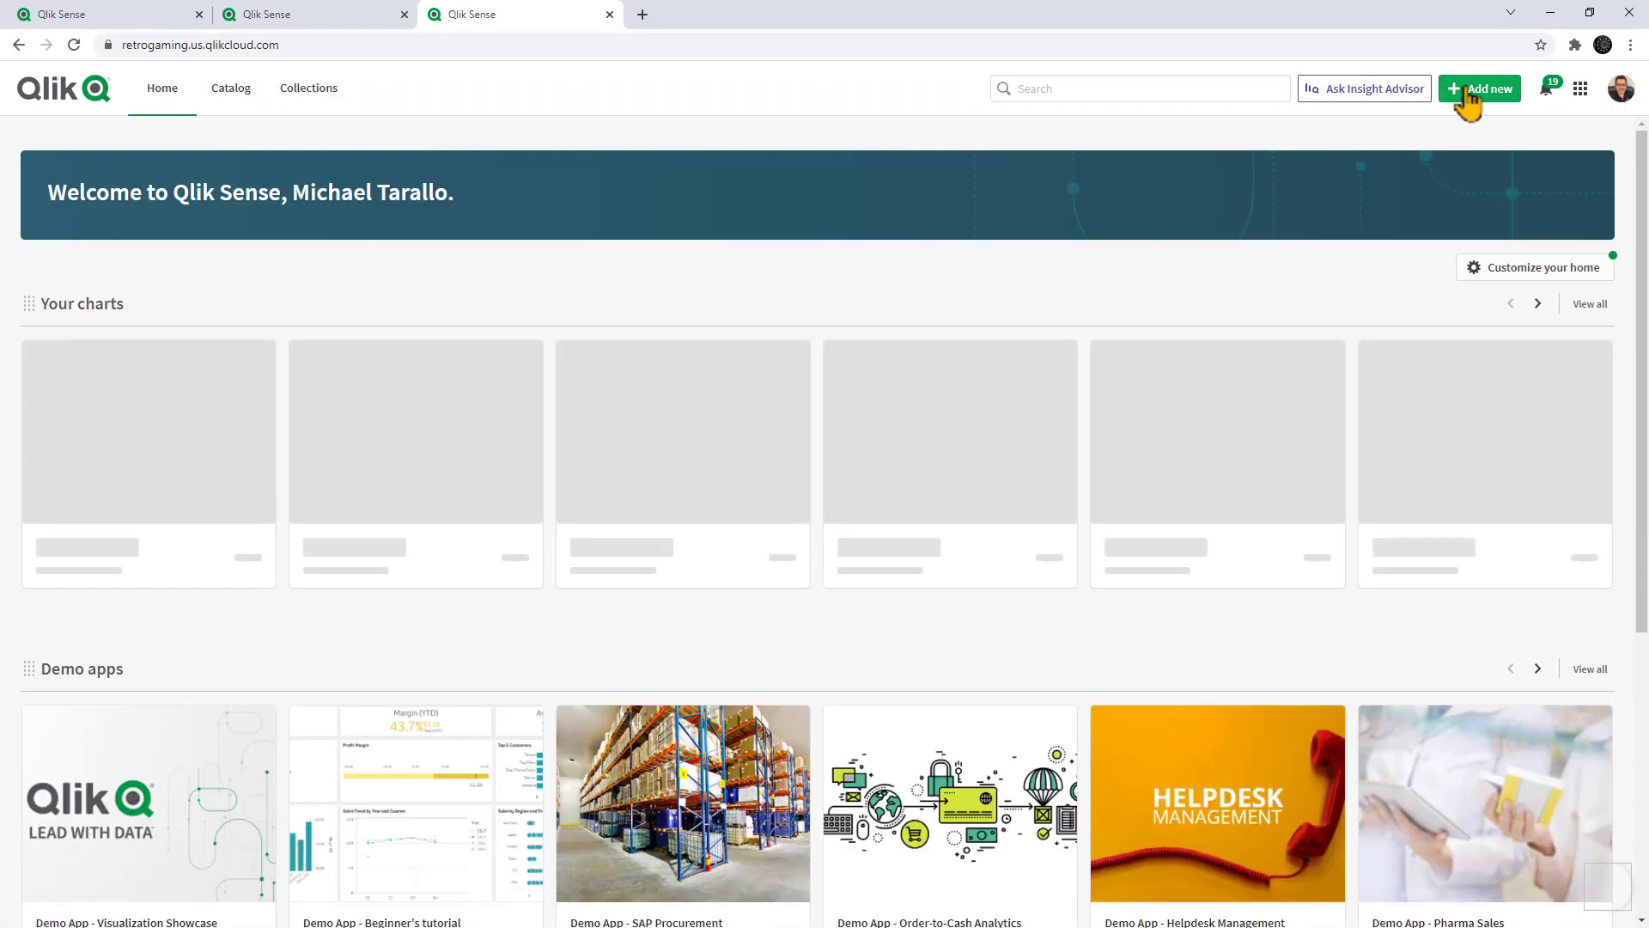
click(1470, 91)
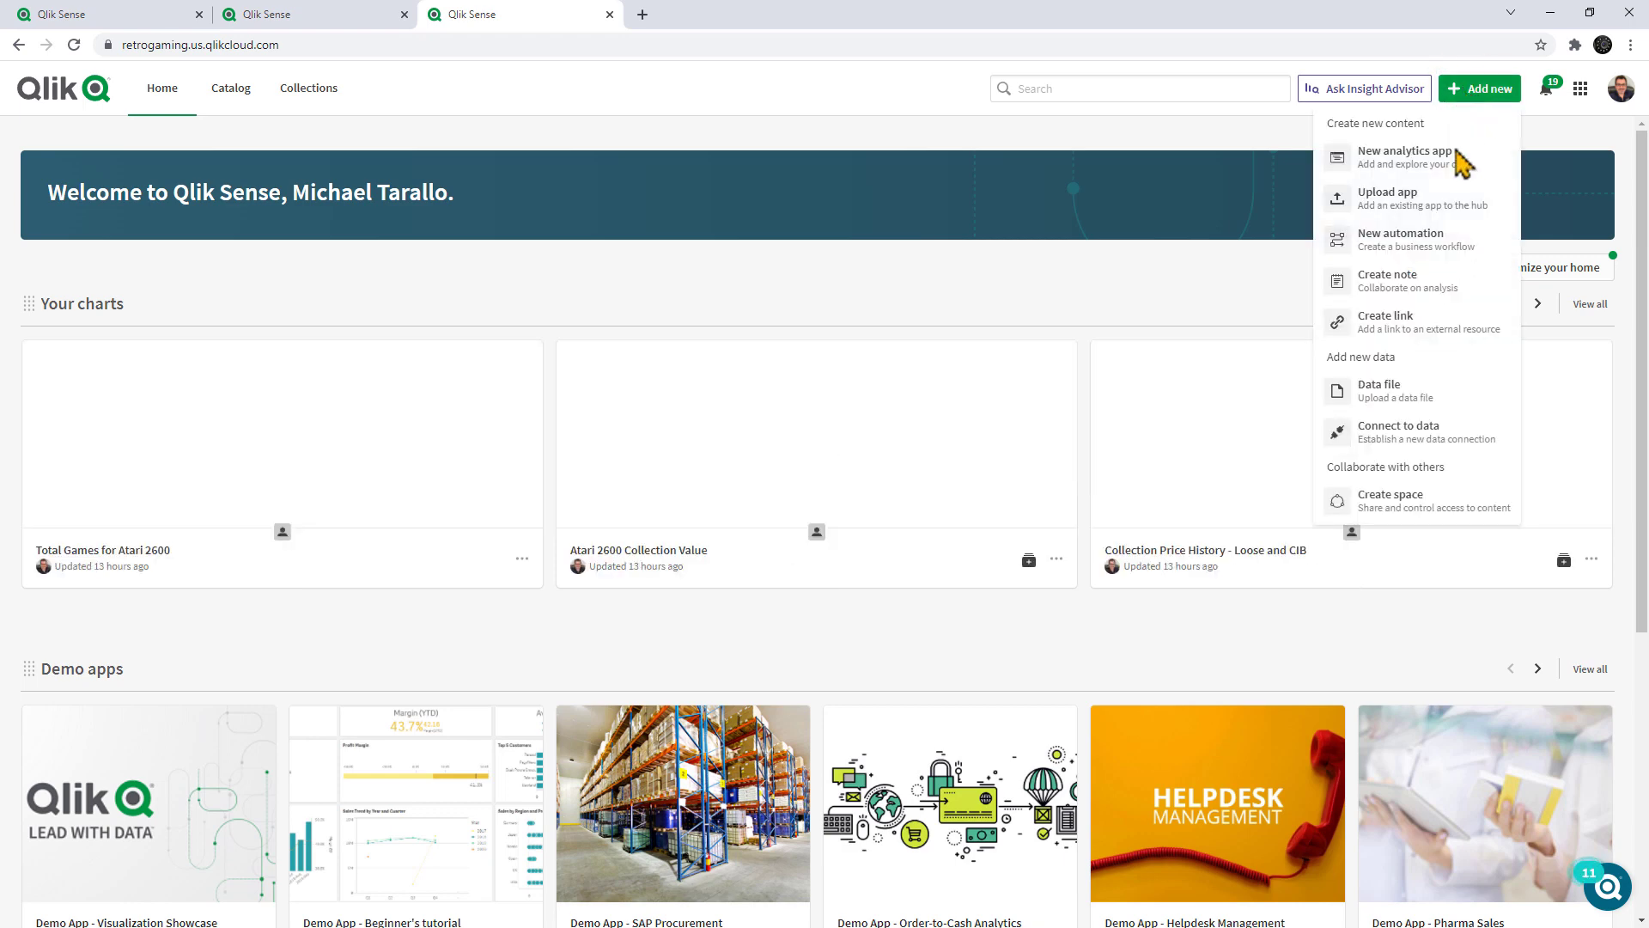
click(1458, 160)
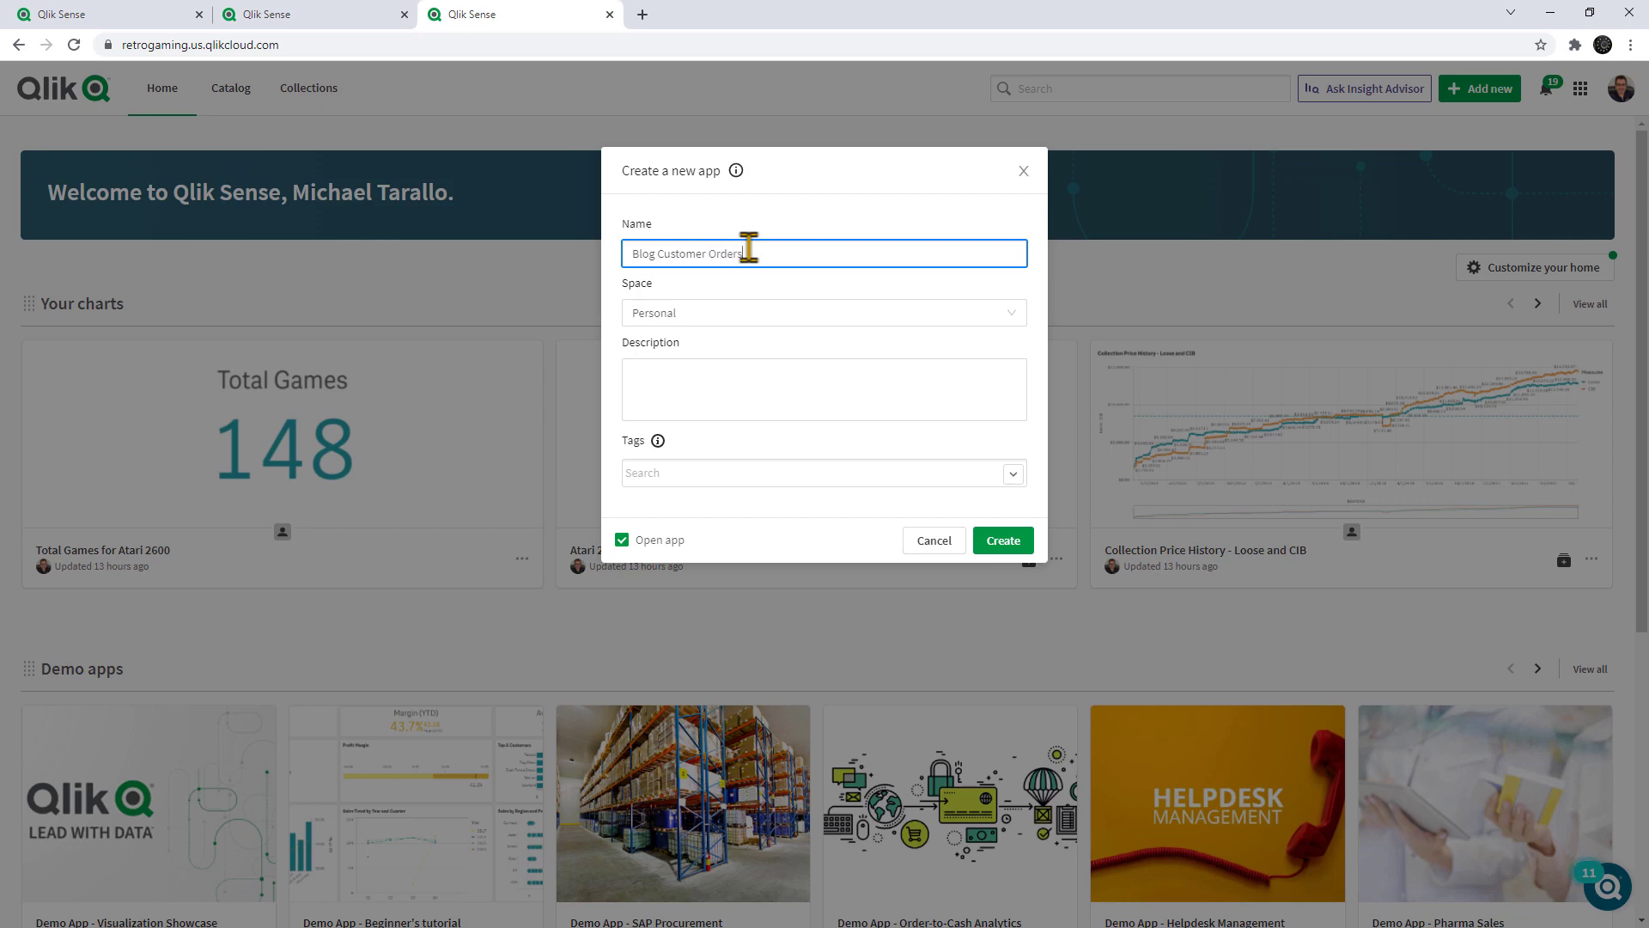
click(777, 313)
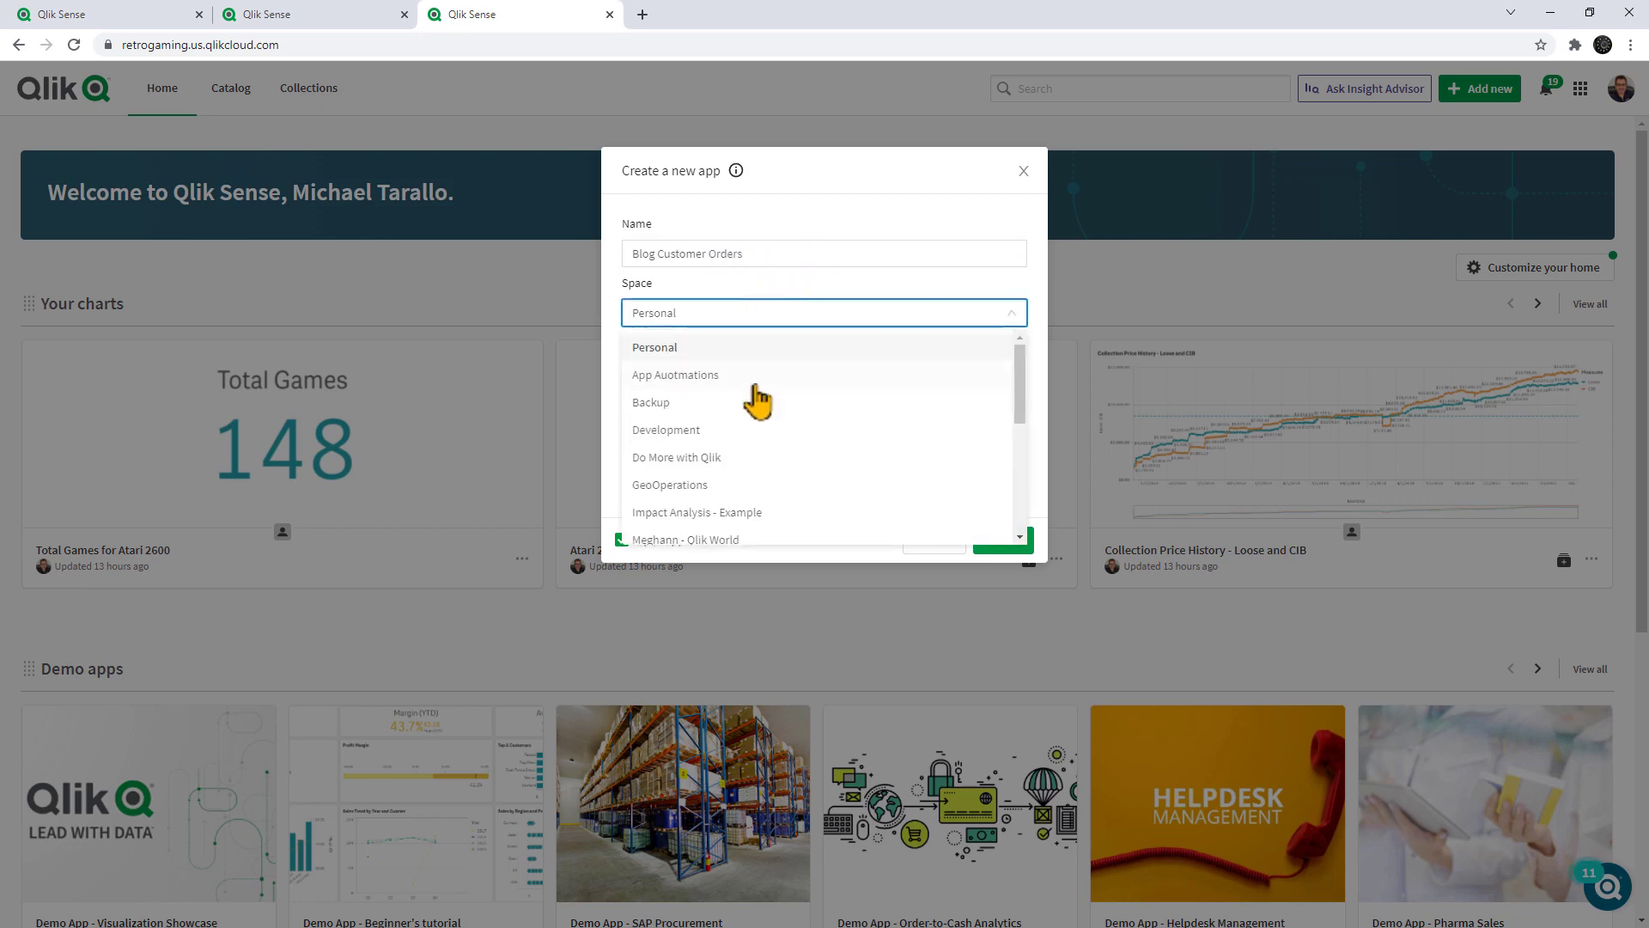
scroll(756, 410, down, 1)
click(737, 371)
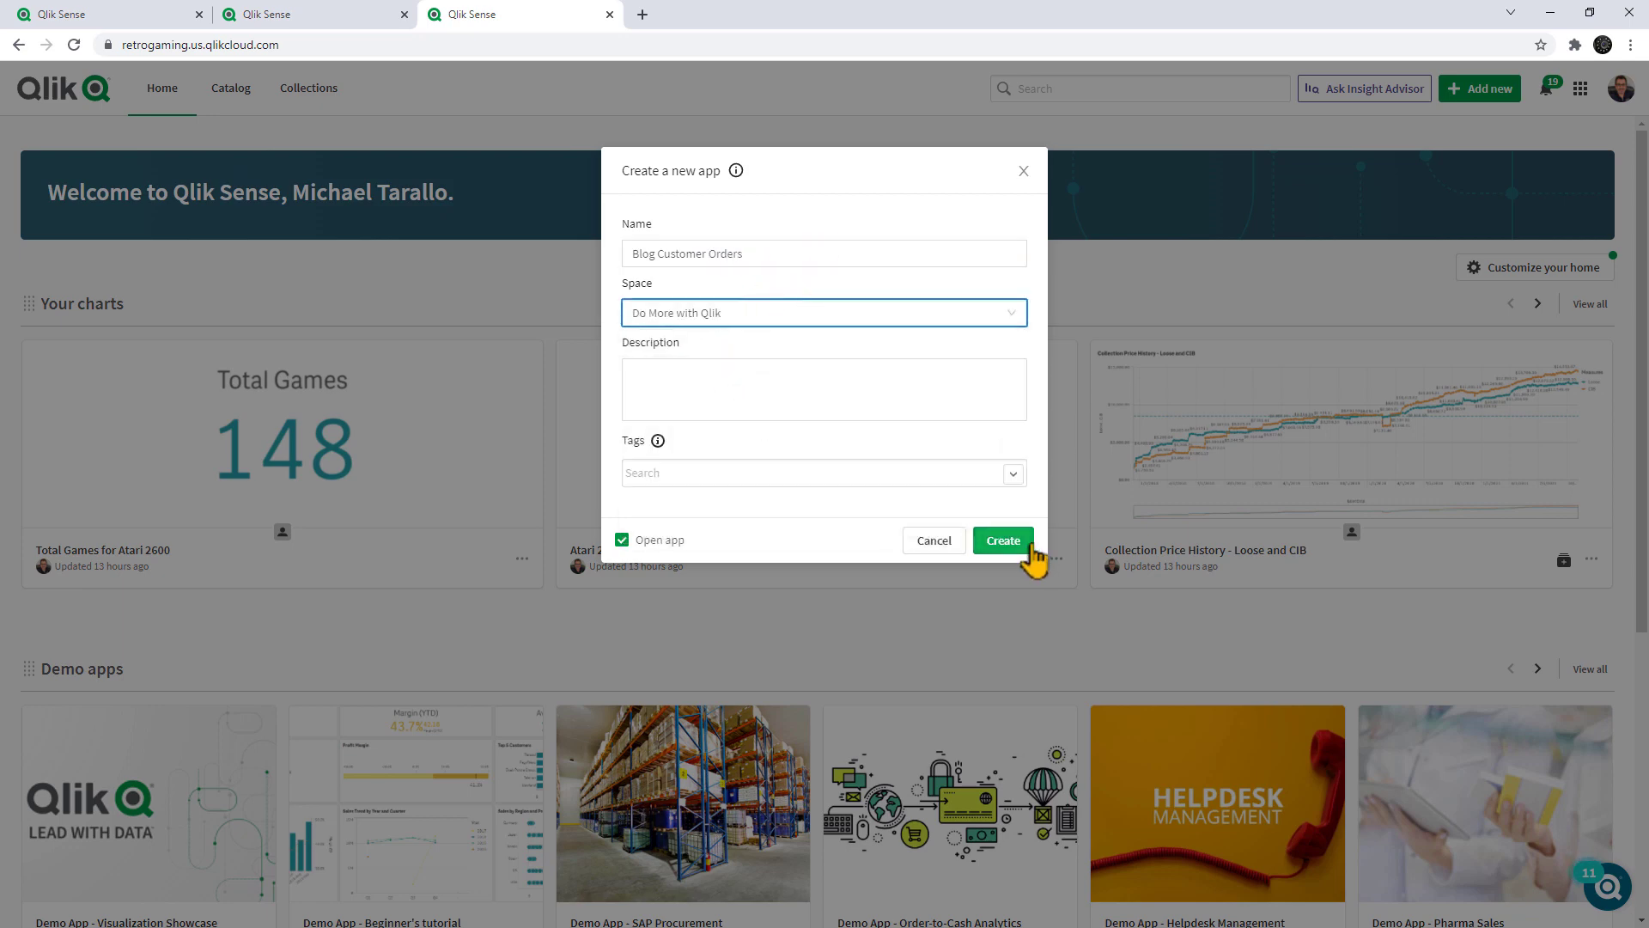
click(1003, 541)
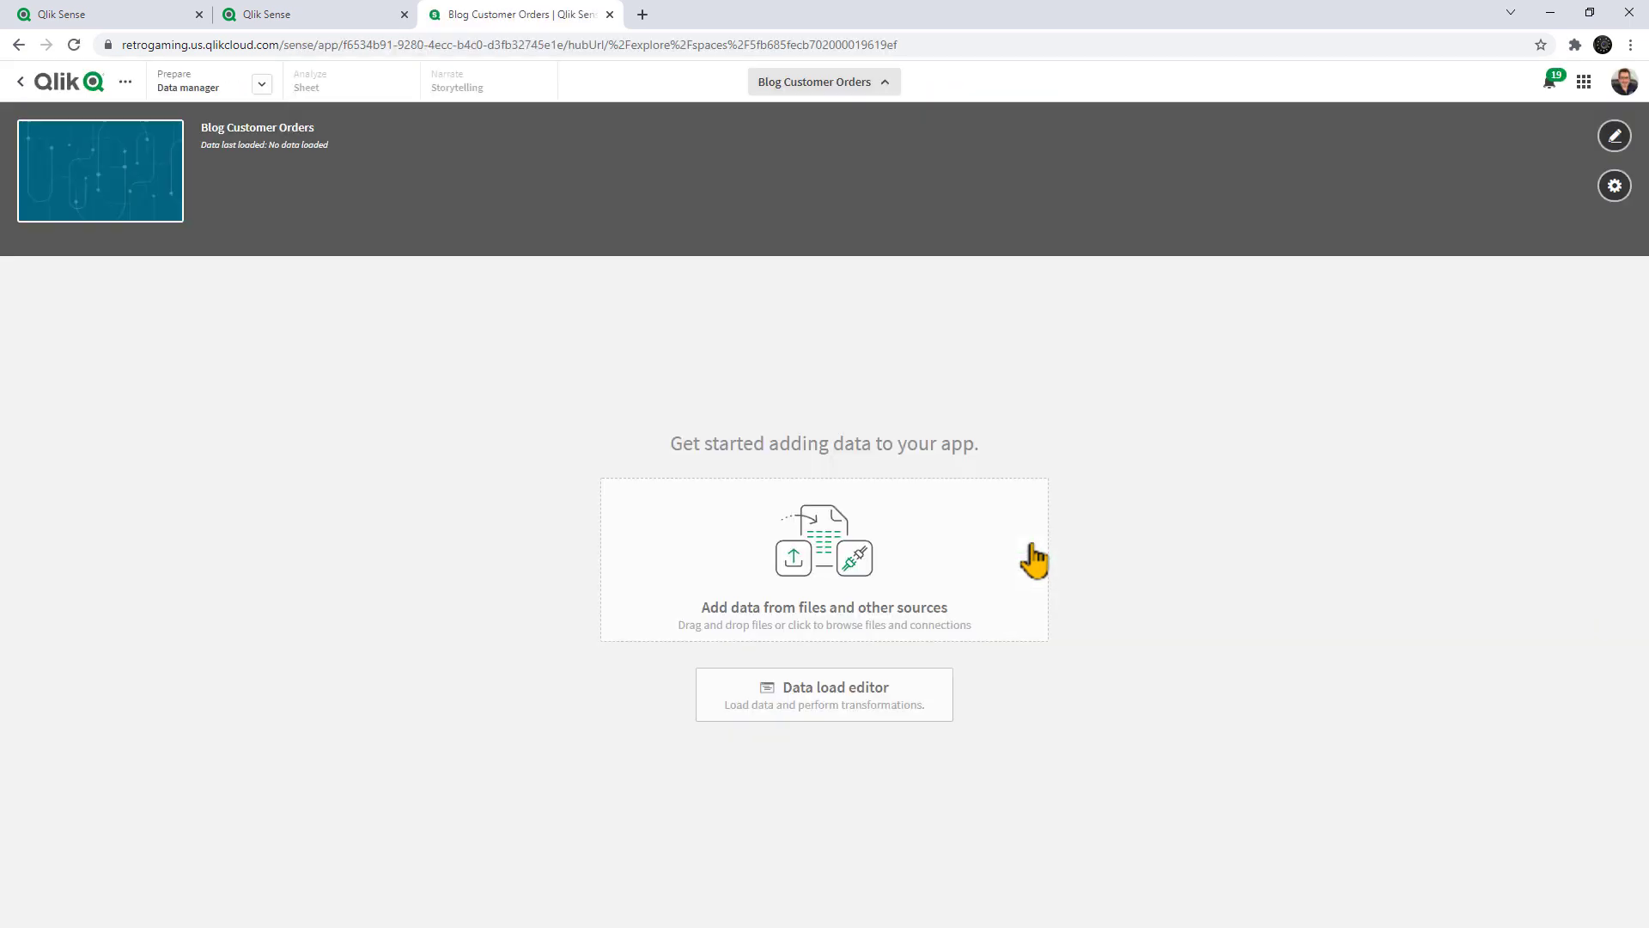
Step: Load test_data.csv from the Personal Dropbox connection's RGB/export folder into the app
click(1033, 554)
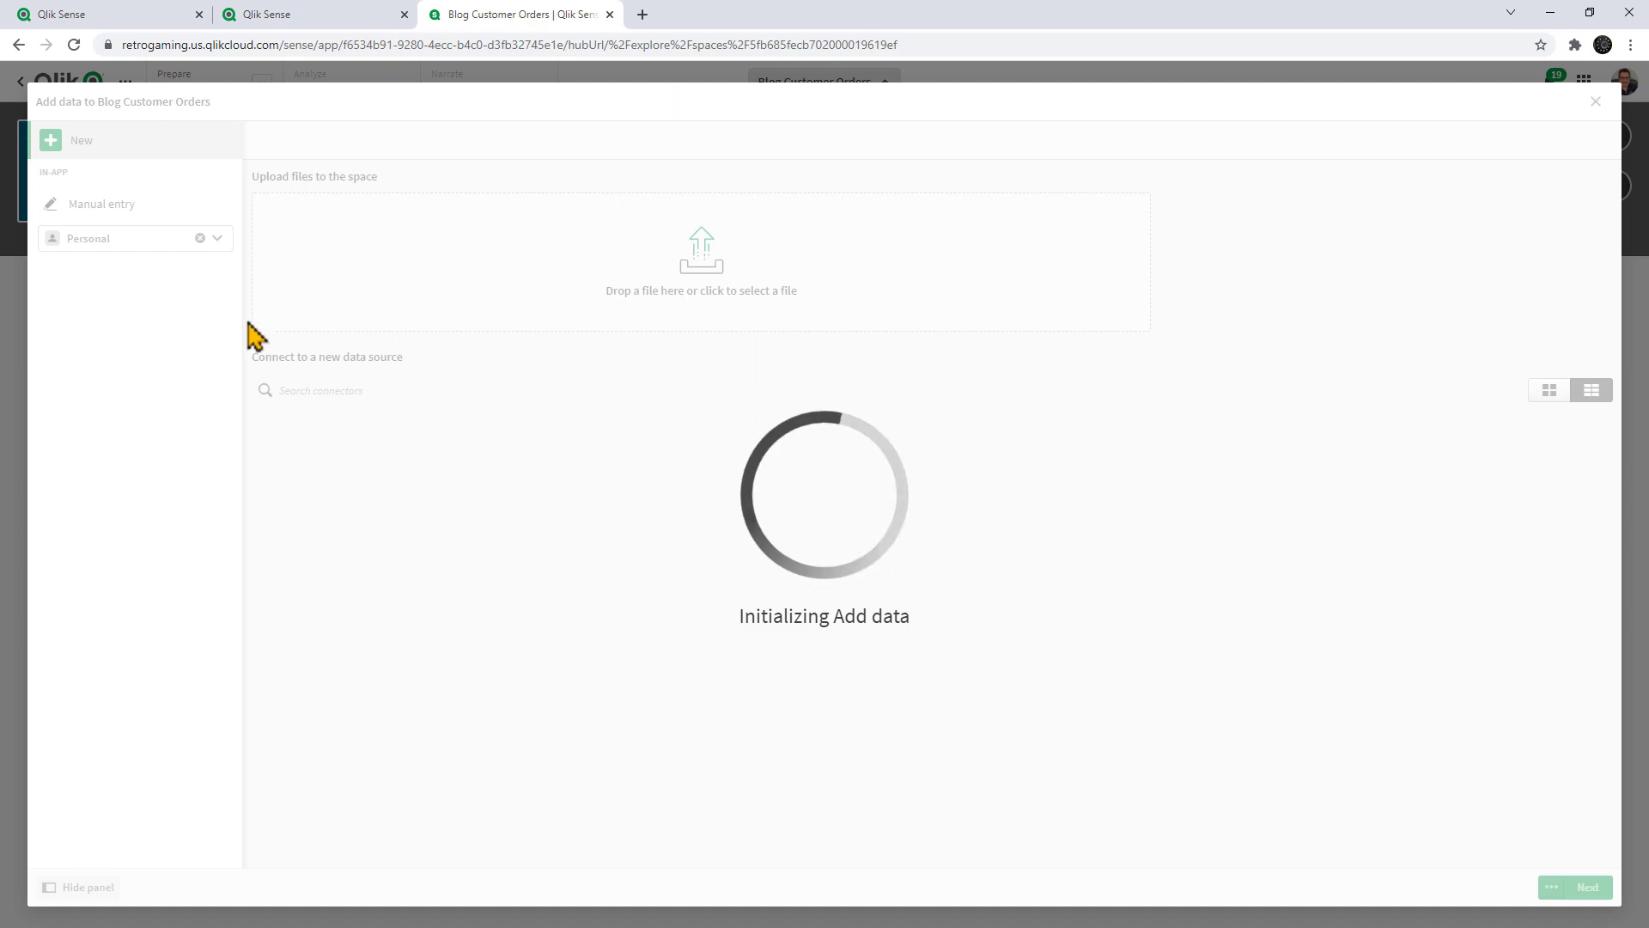
click(187, 275)
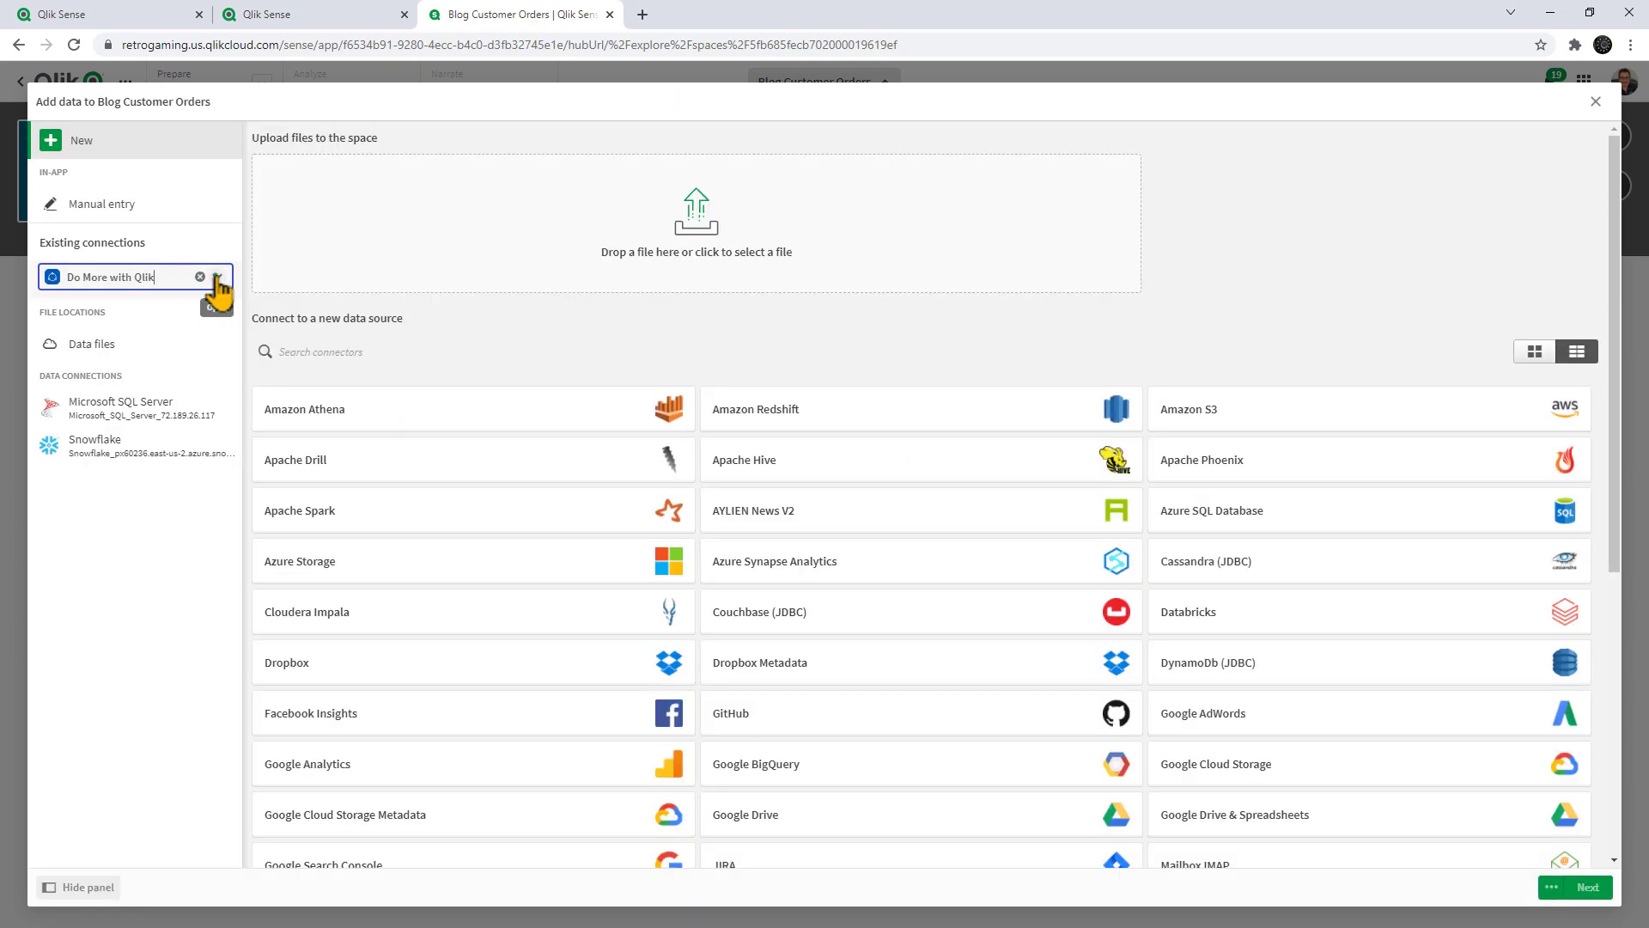
click(215, 277)
click(131, 316)
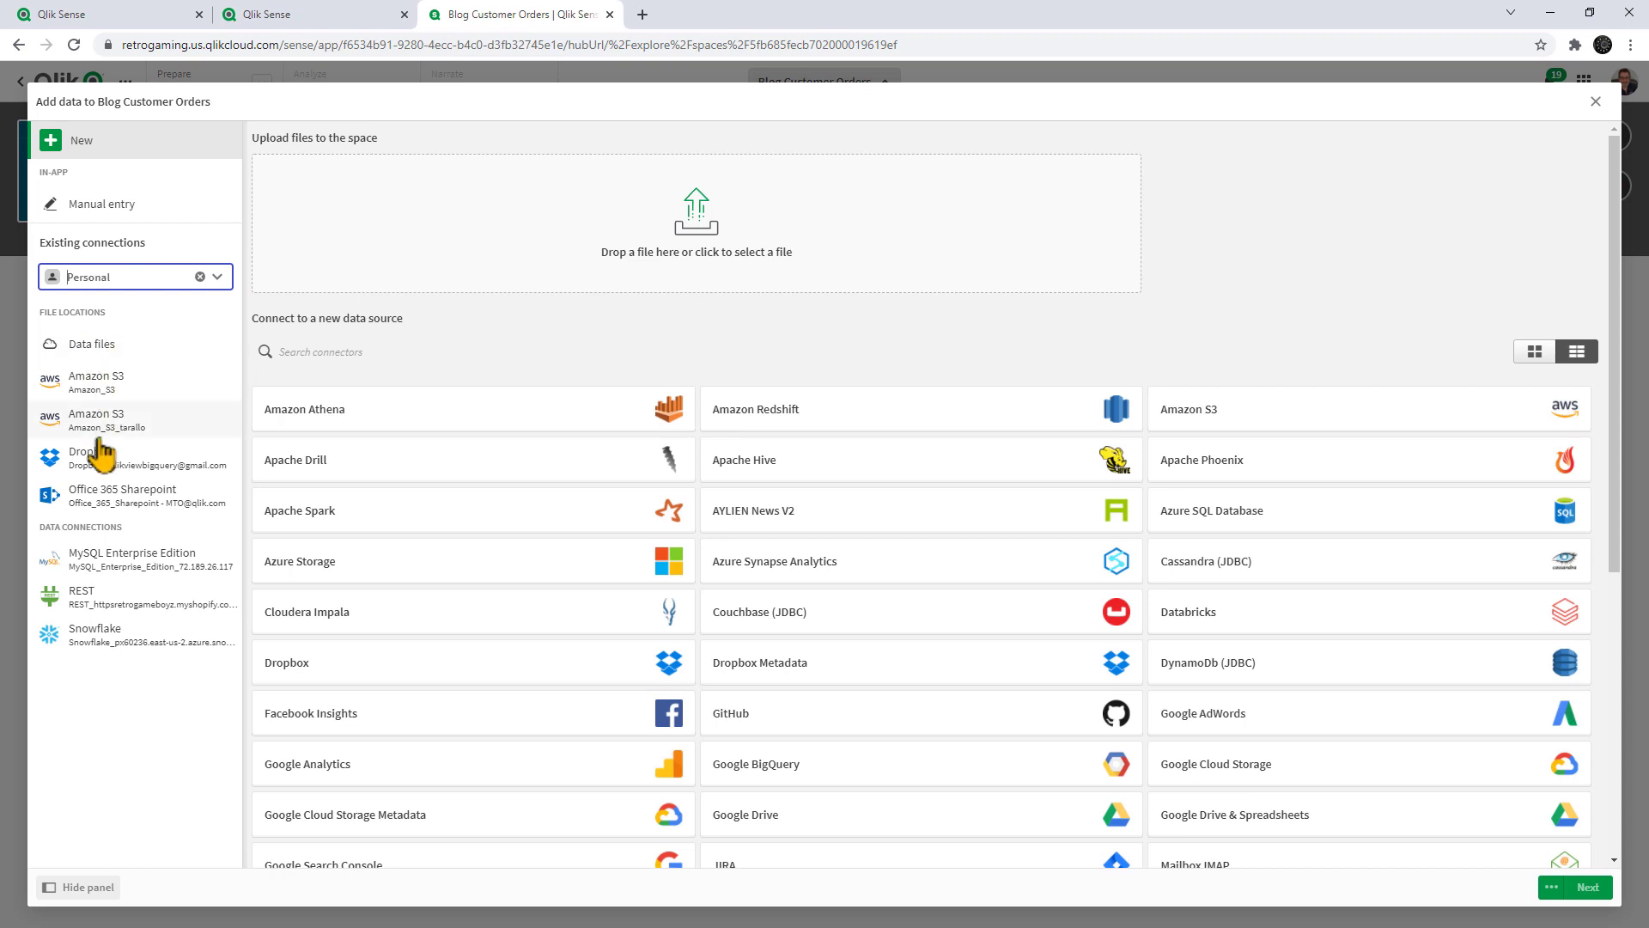
click(111, 466)
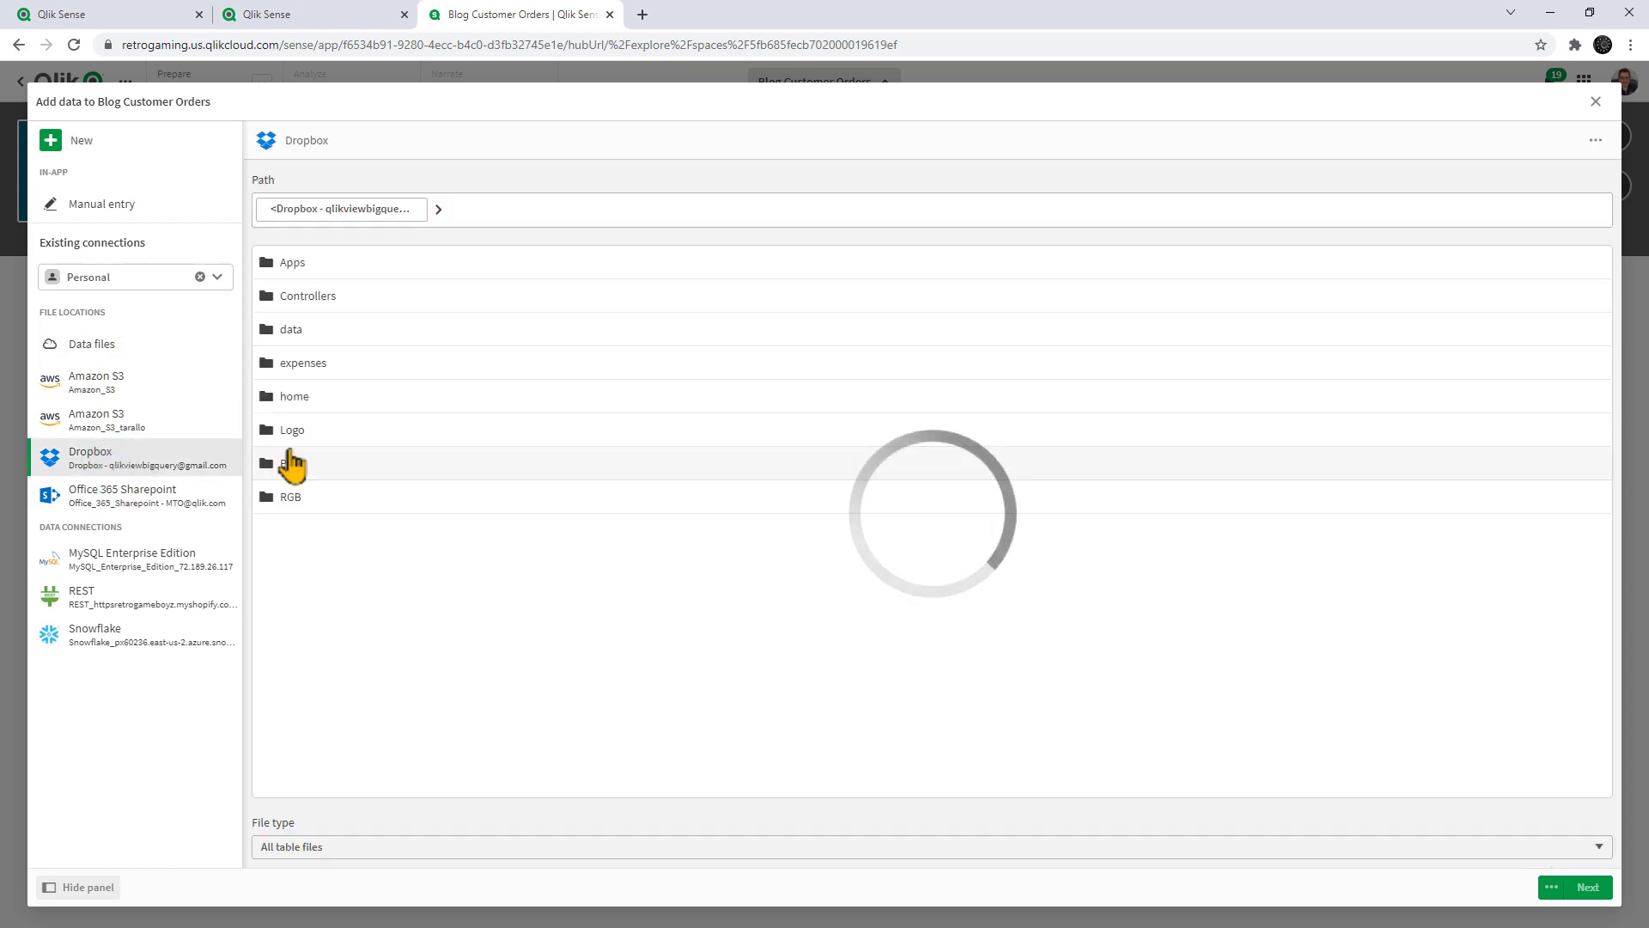
click(316, 498)
click(334, 400)
click(357, 395)
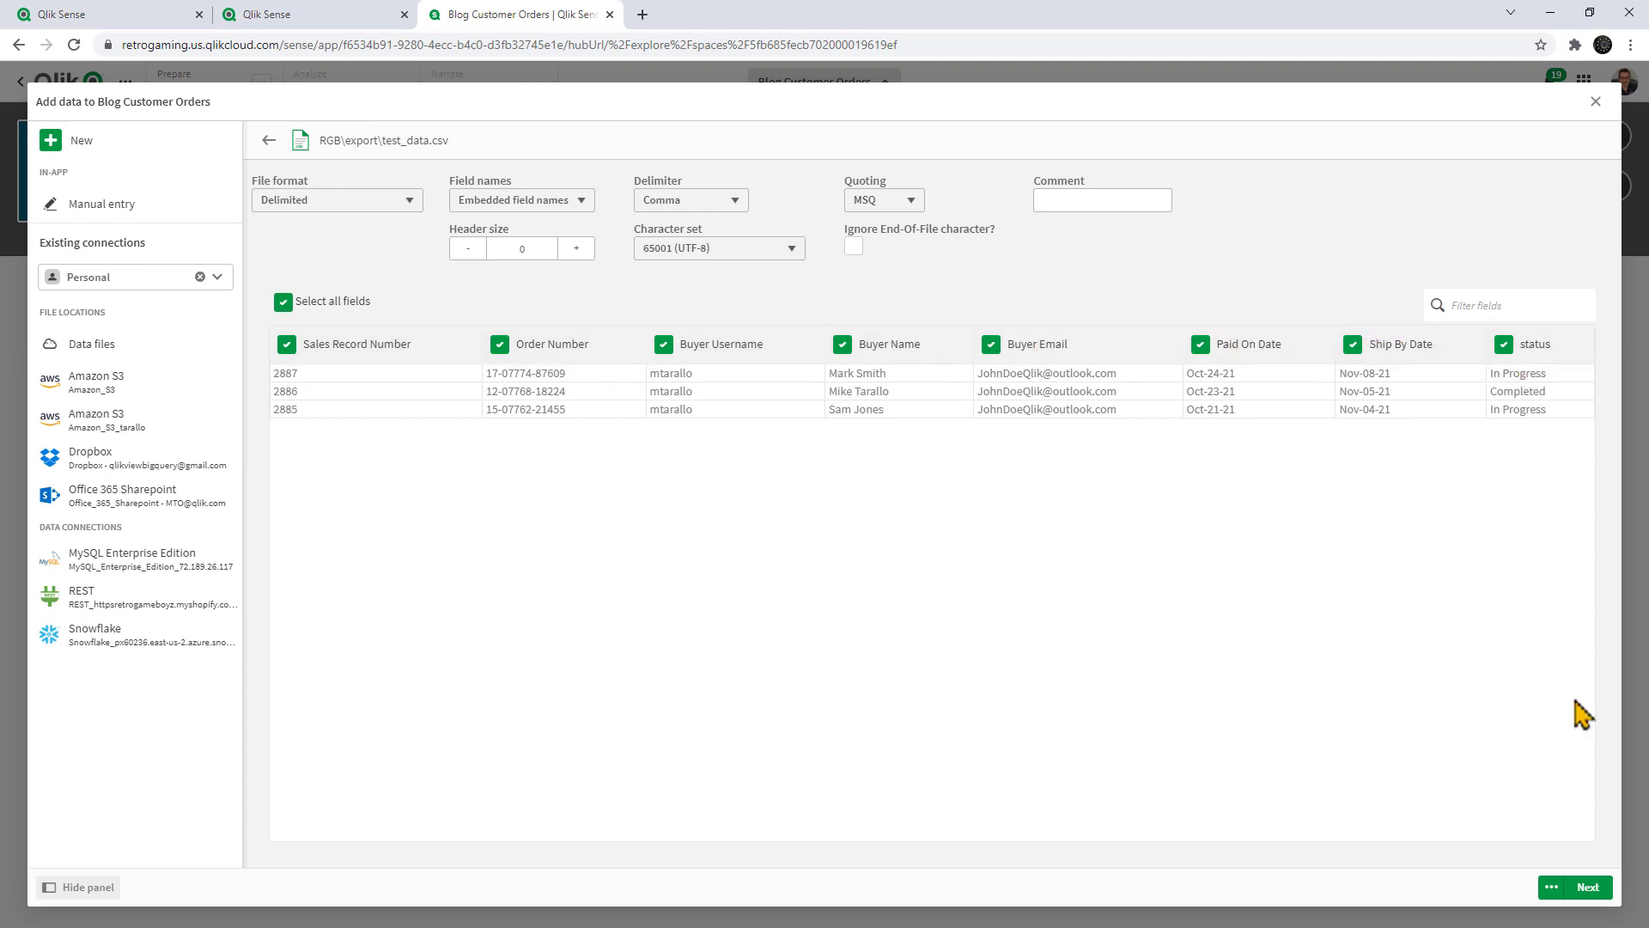
click(1588, 889)
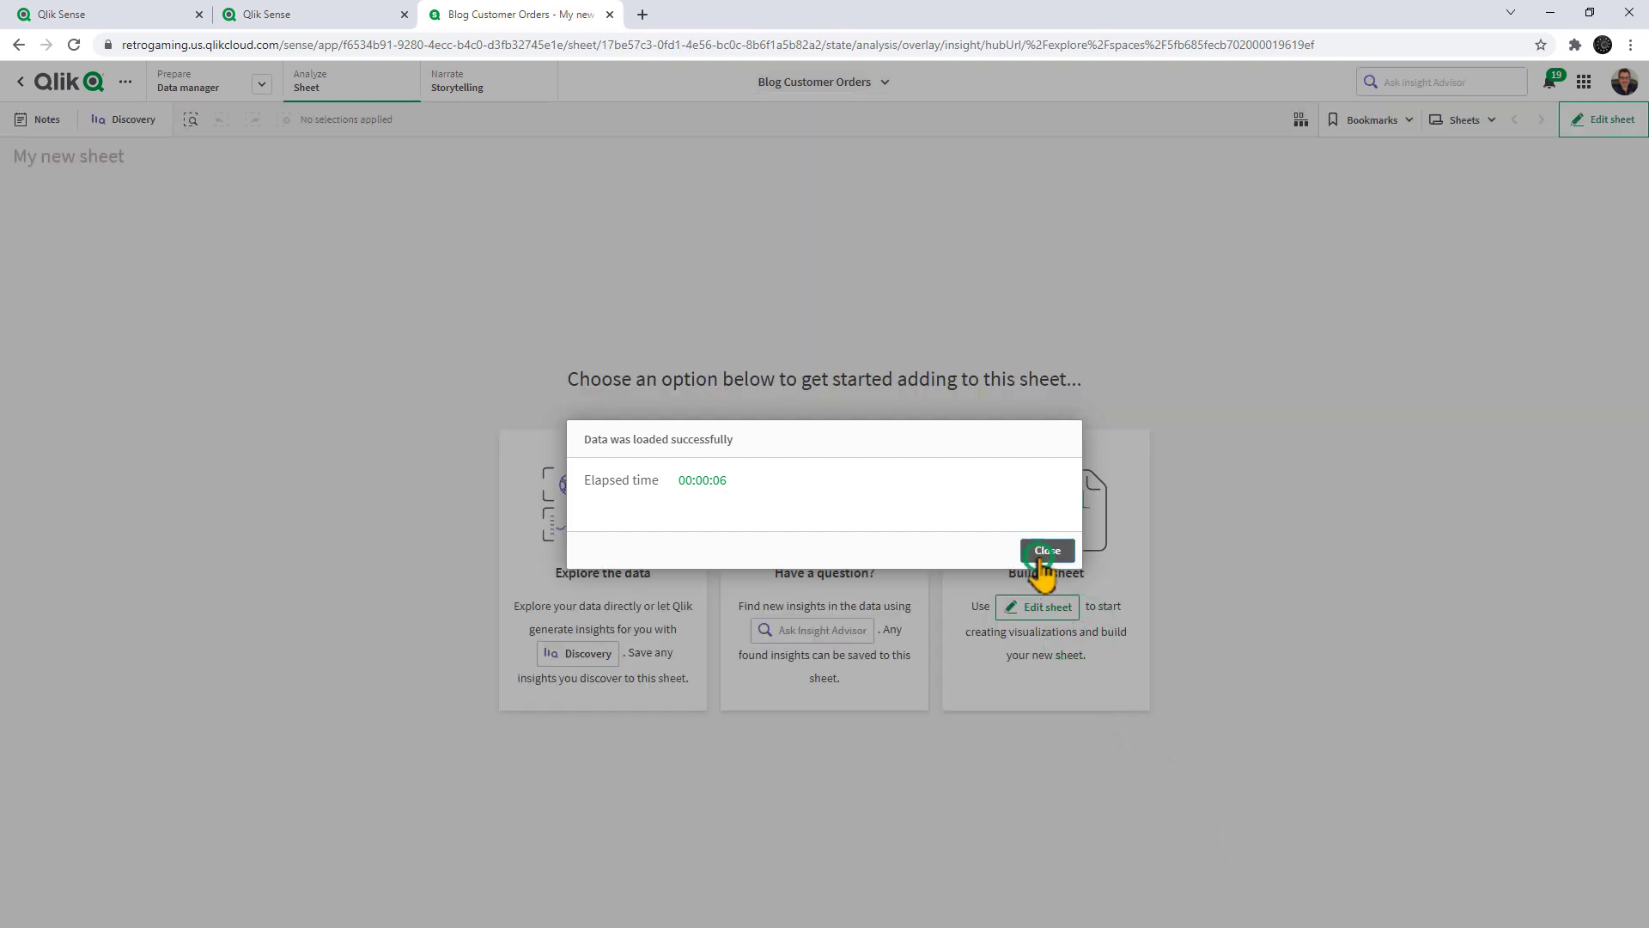
click(1040, 554)
Step: Place a new table on the sheet with Sales Record Number as its first column
click(1044, 610)
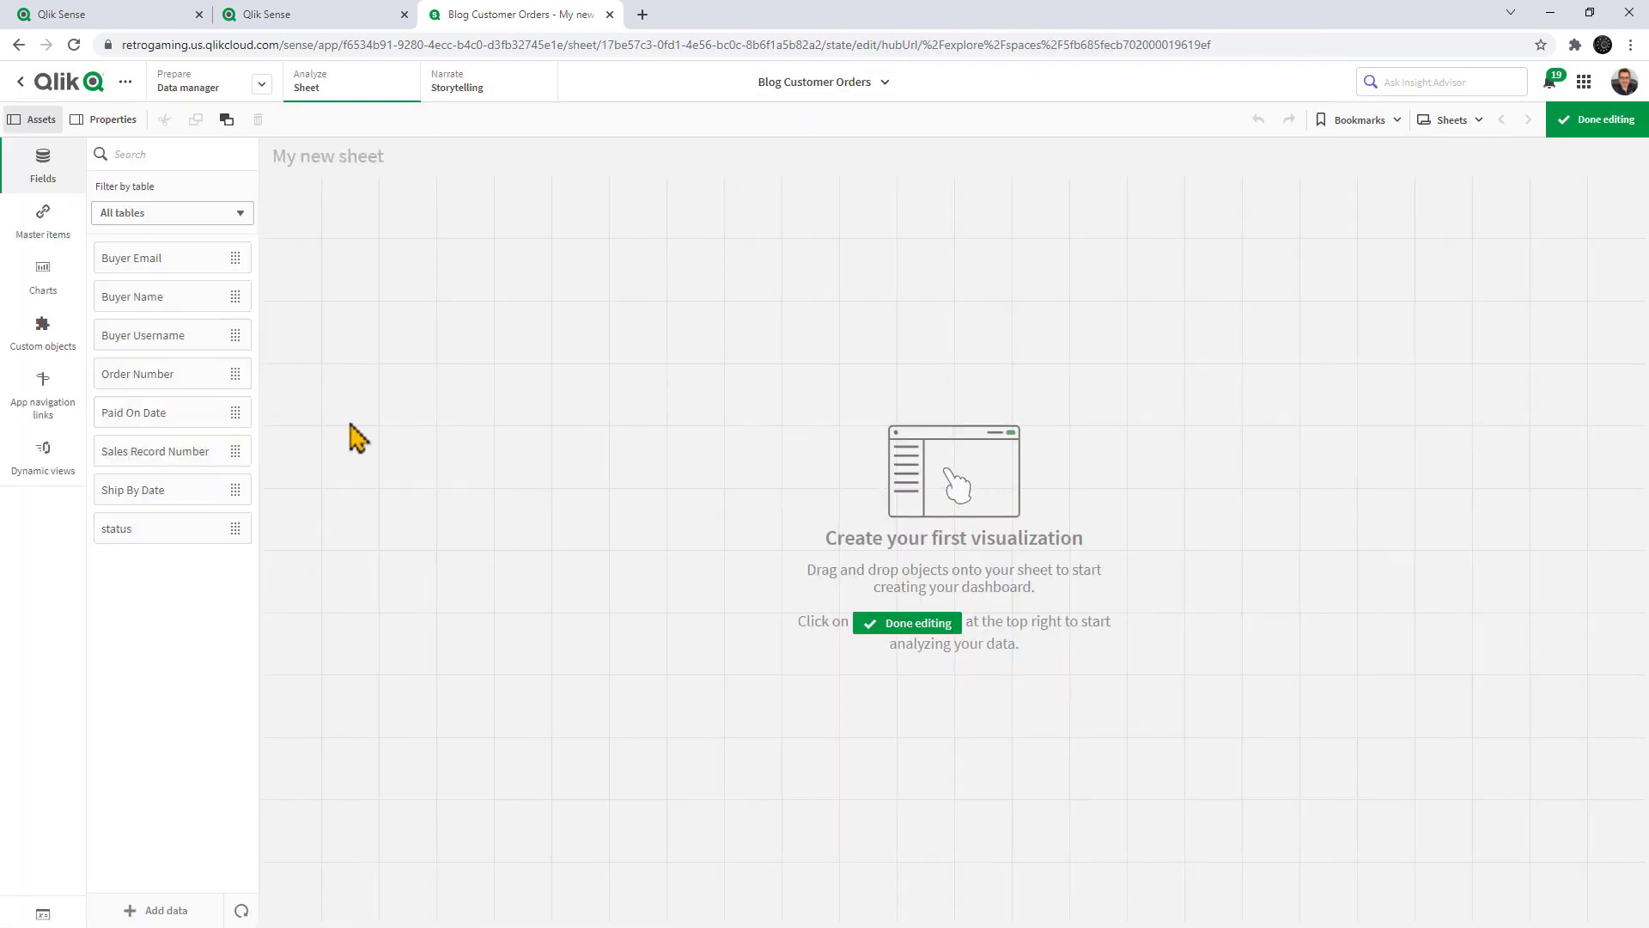
click(43, 275)
scroll(146, 674, down, 1)
drag(153, 783, 415, 417)
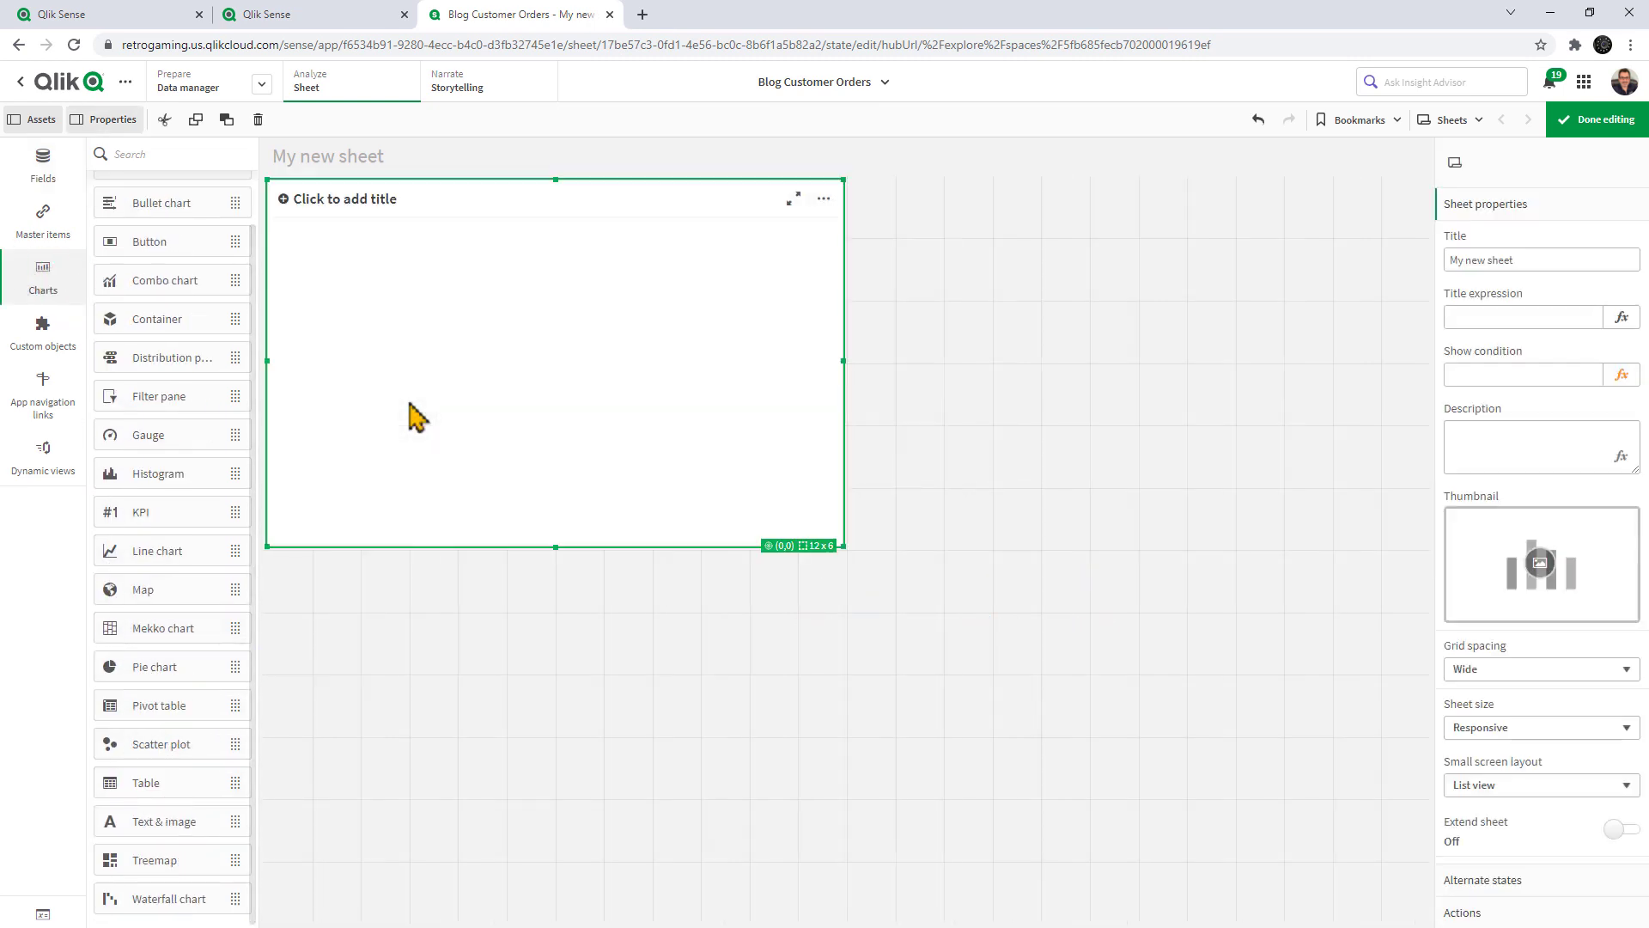
click(526, 376)
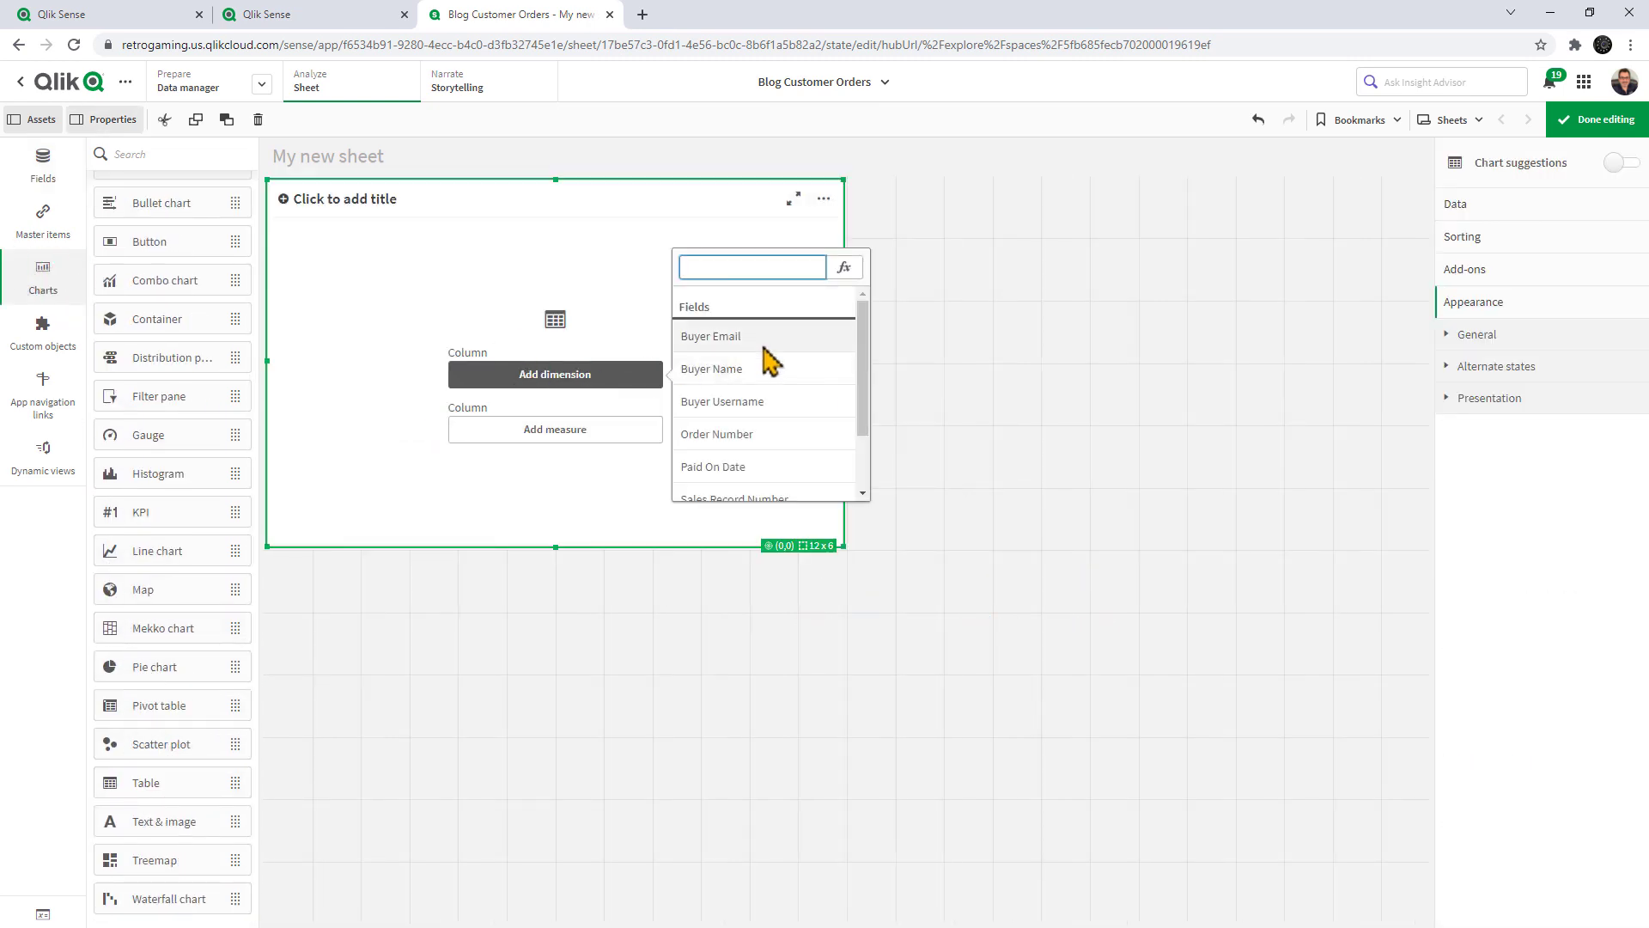
scroll(777, 403, down, 2)
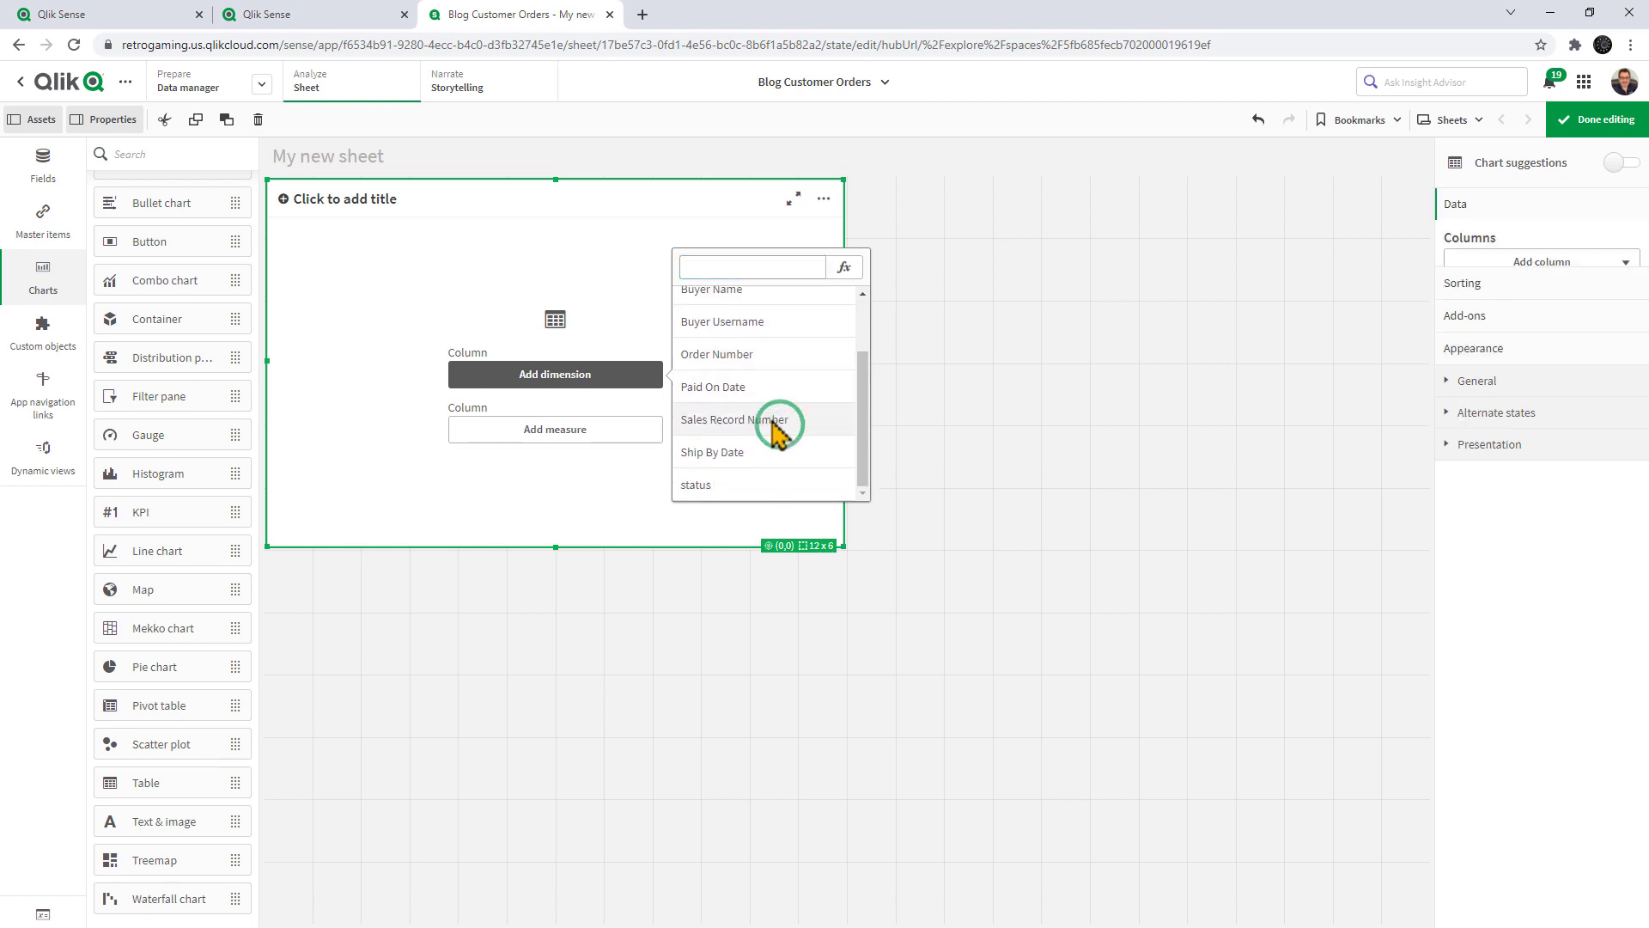
click(777, 423)
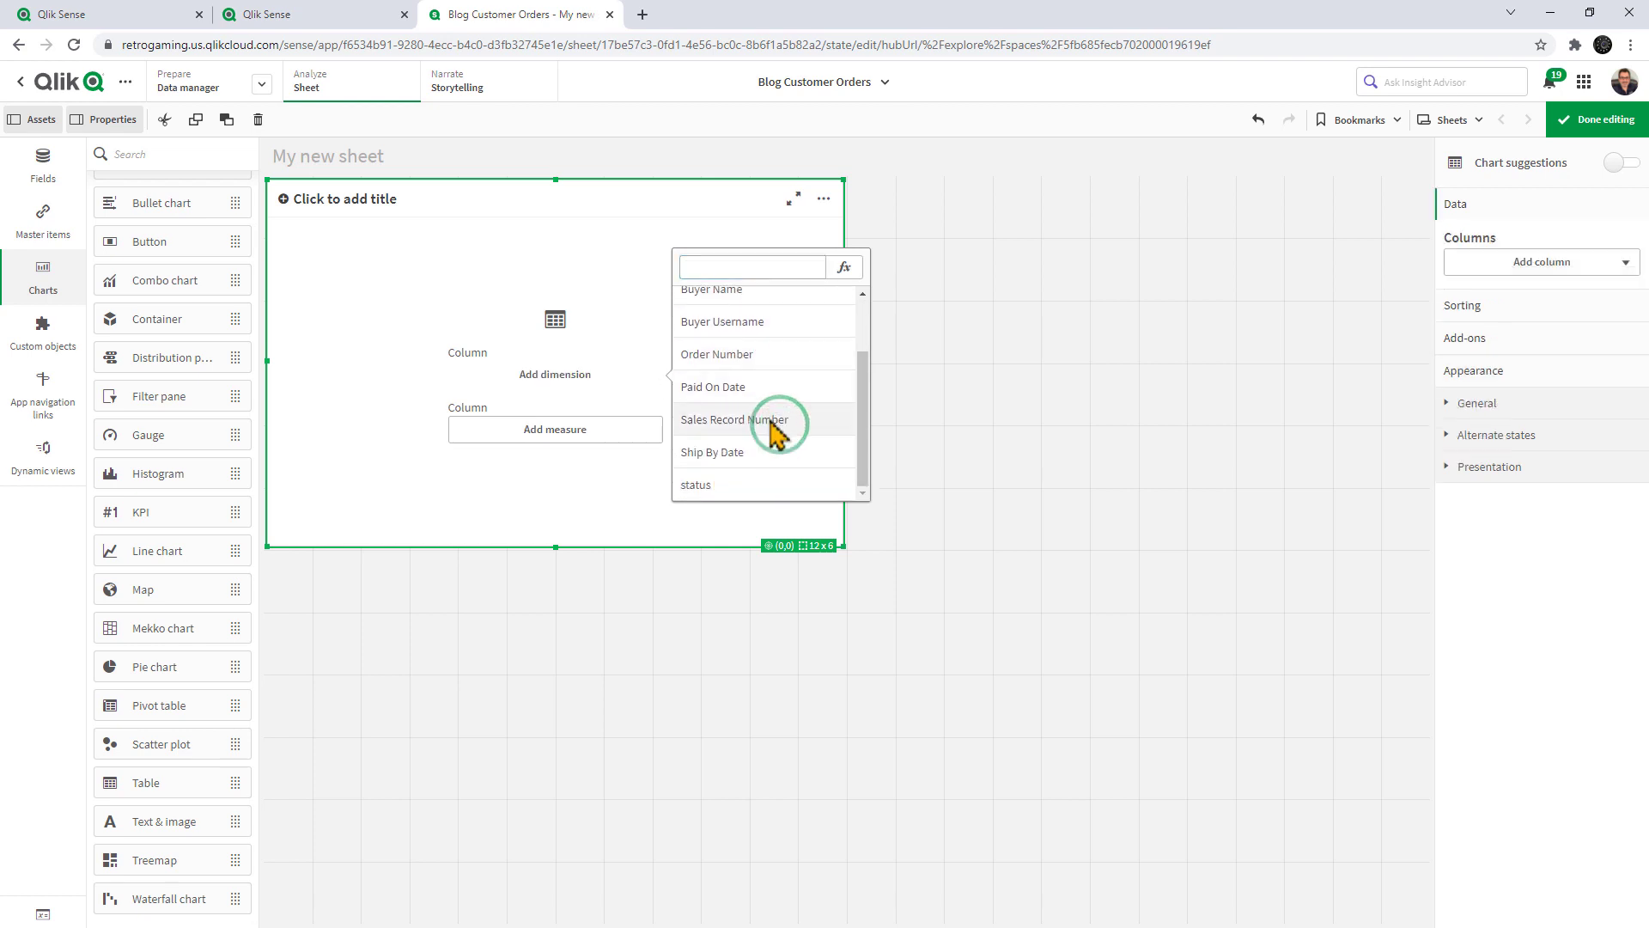
Step: Add Buyer Name, Order Number, Buyer Email, Paid On Date, Ship By Date and status columns
click(41, 169)
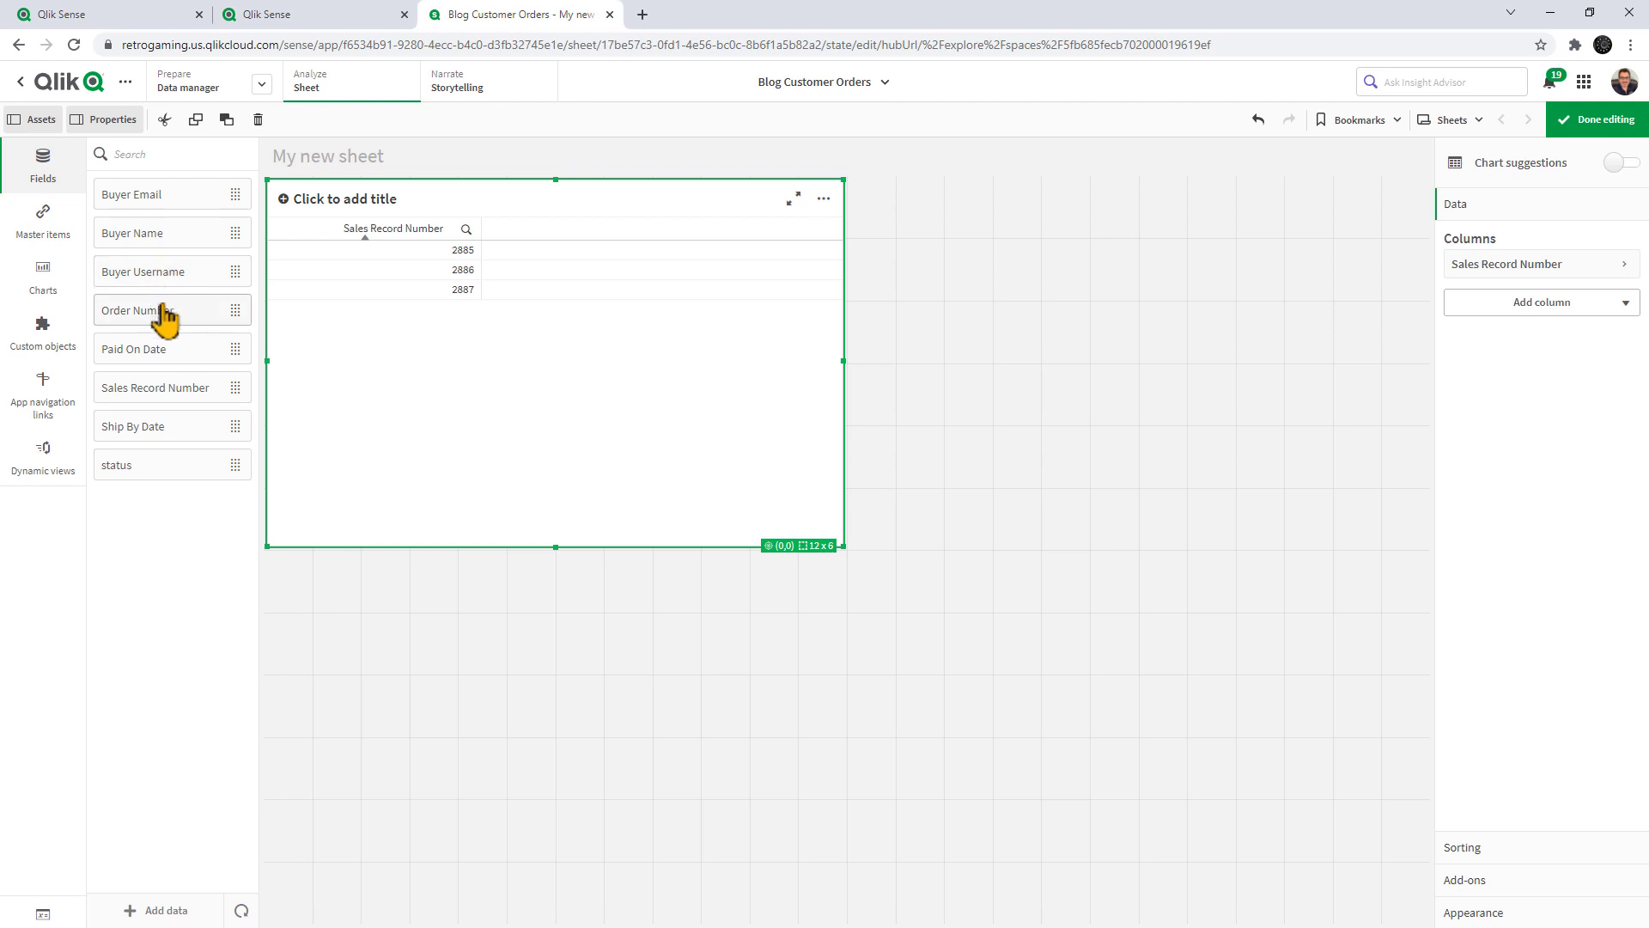
drag(164, 237, 472, 365)
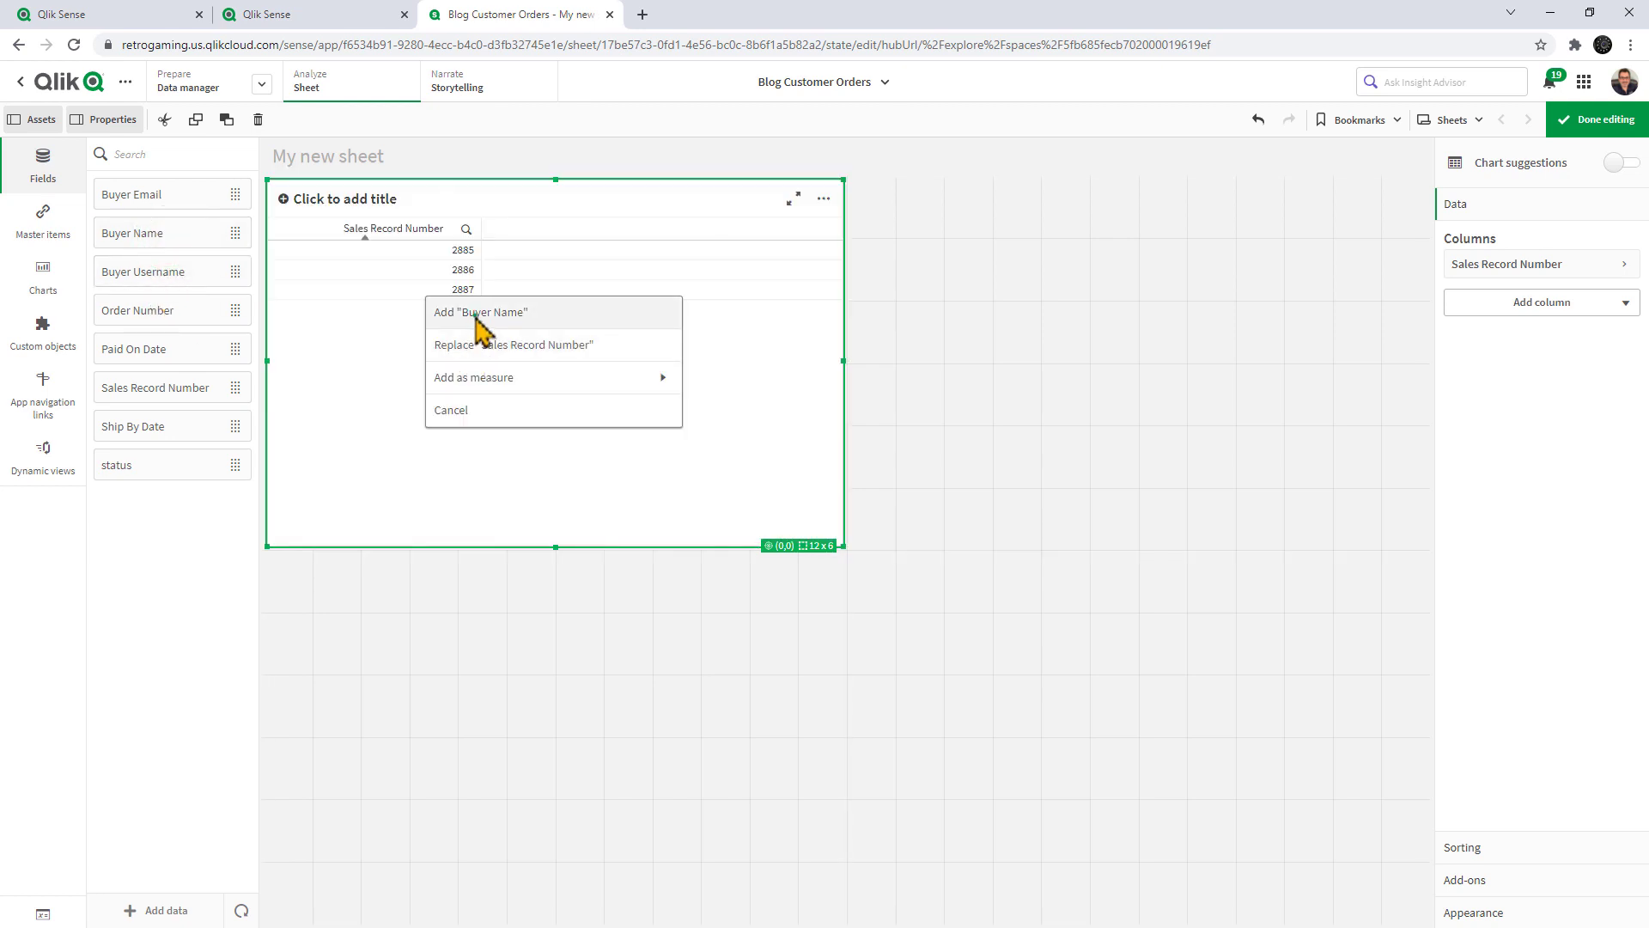
click(475, 315)
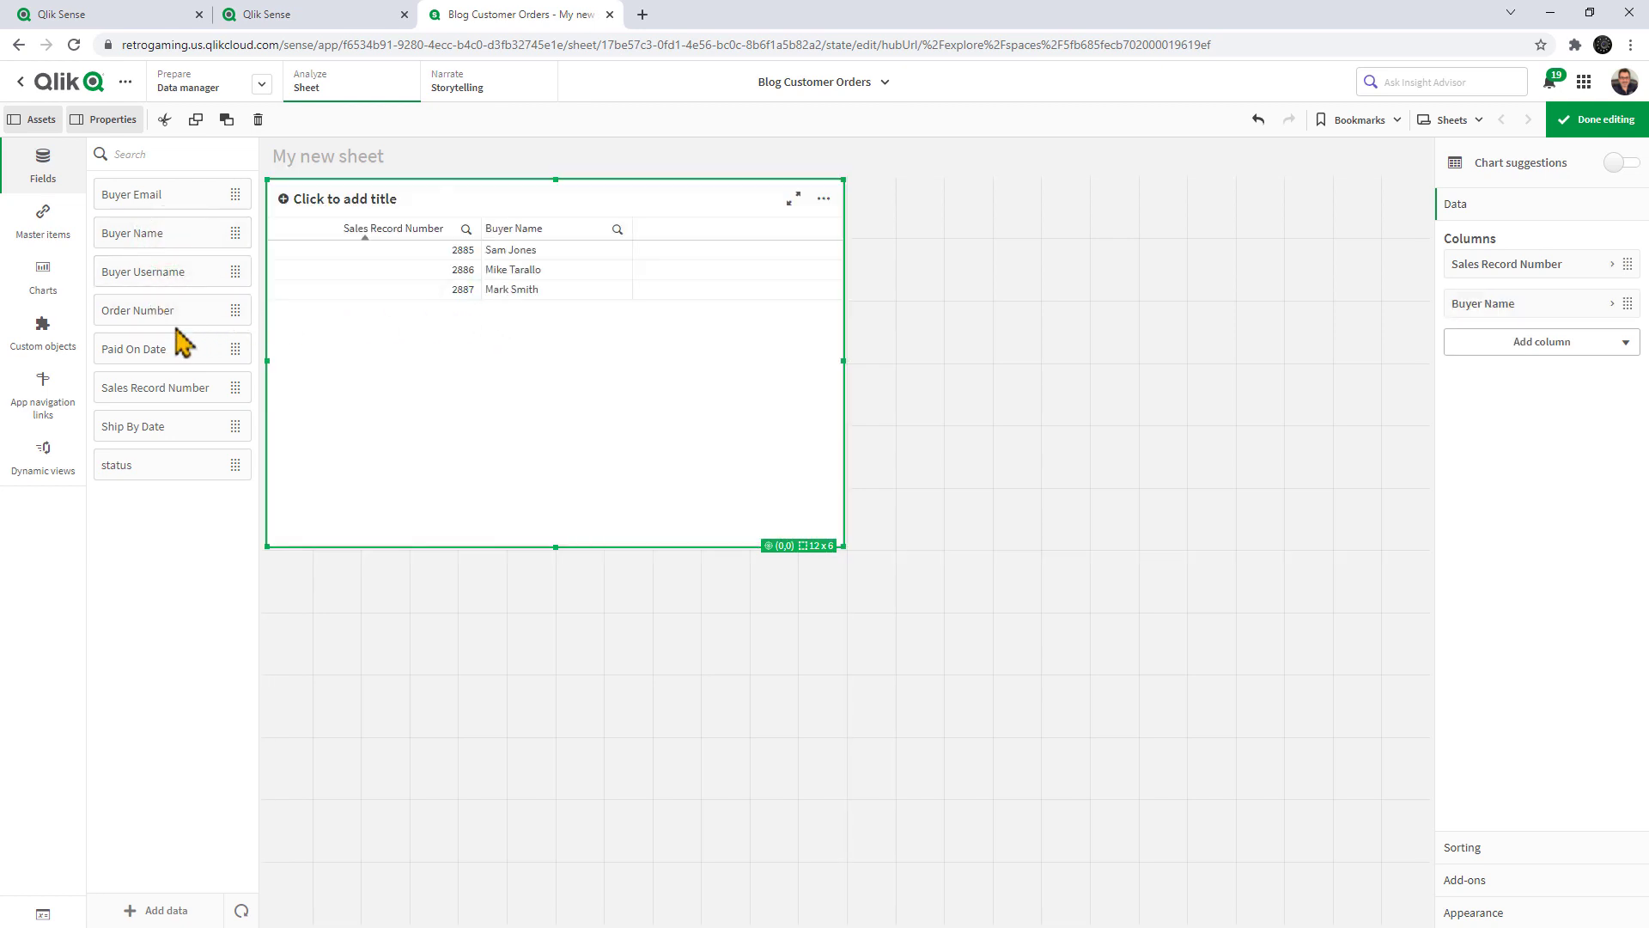
drag(167, 315, 469, 370)
click(462, 319)
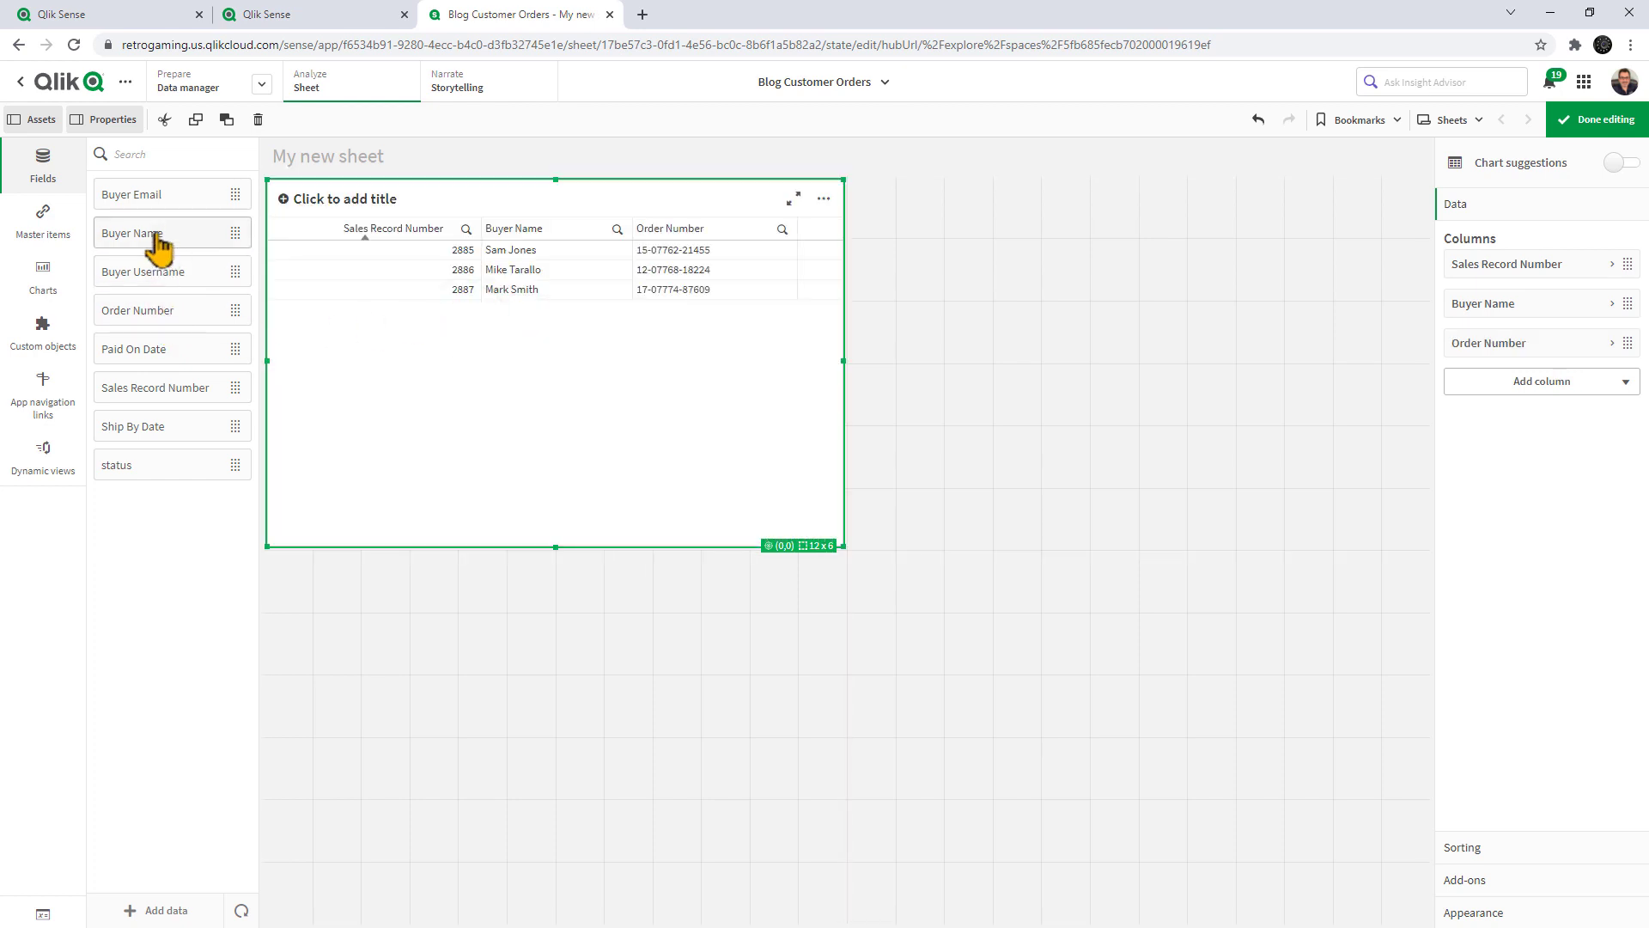
drag(142, 195, 500, 342)
click(495, 320)
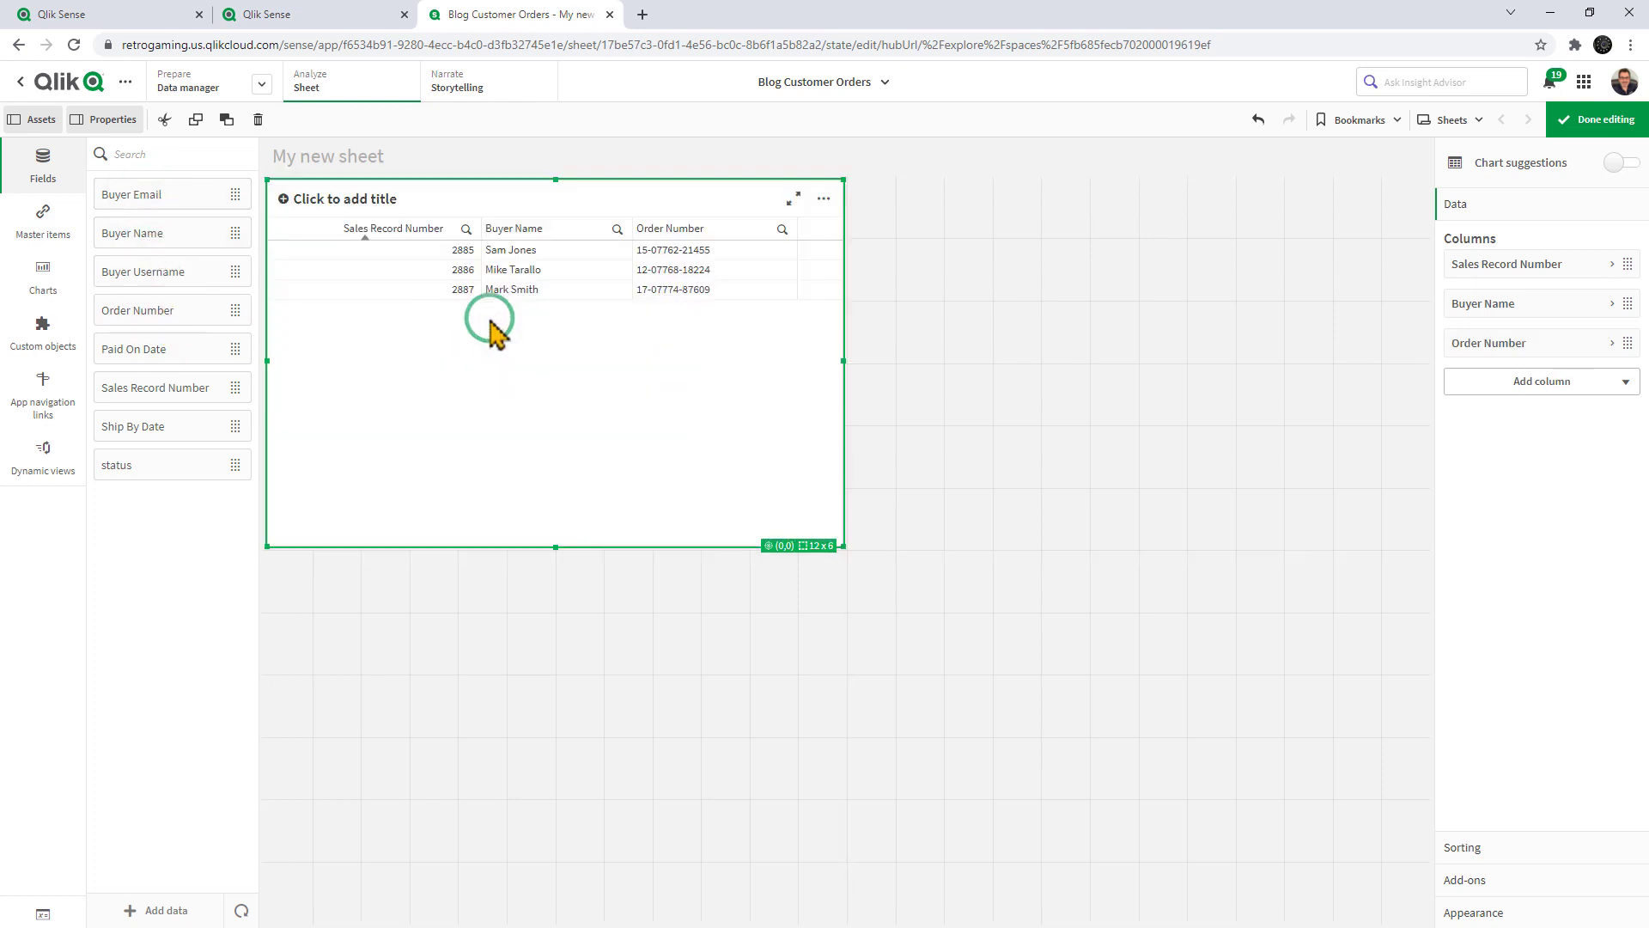
drag(196, 352, 504, 396)
click(499, 413)
drag(162, 427, 549, 342)
click(509, 323)
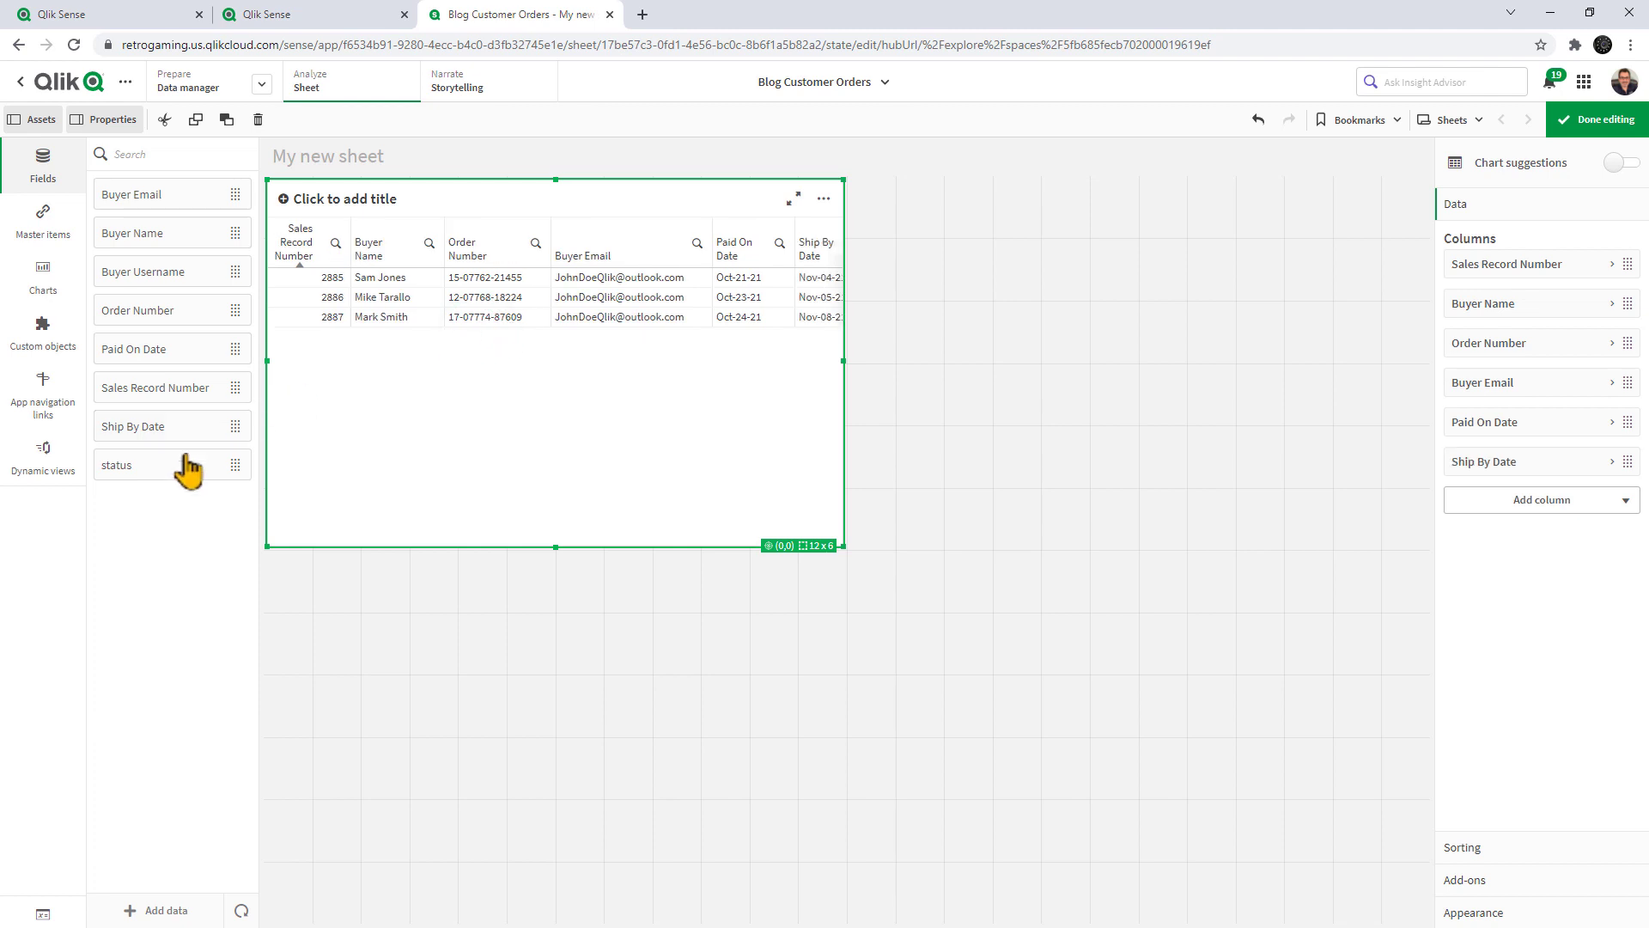
drag(176, 469, 539, 421)
click(513, 315)
Step: Widen the table, title it 'Customer Information', and return to the automation editor
drag(971, 580, 1271, 584)
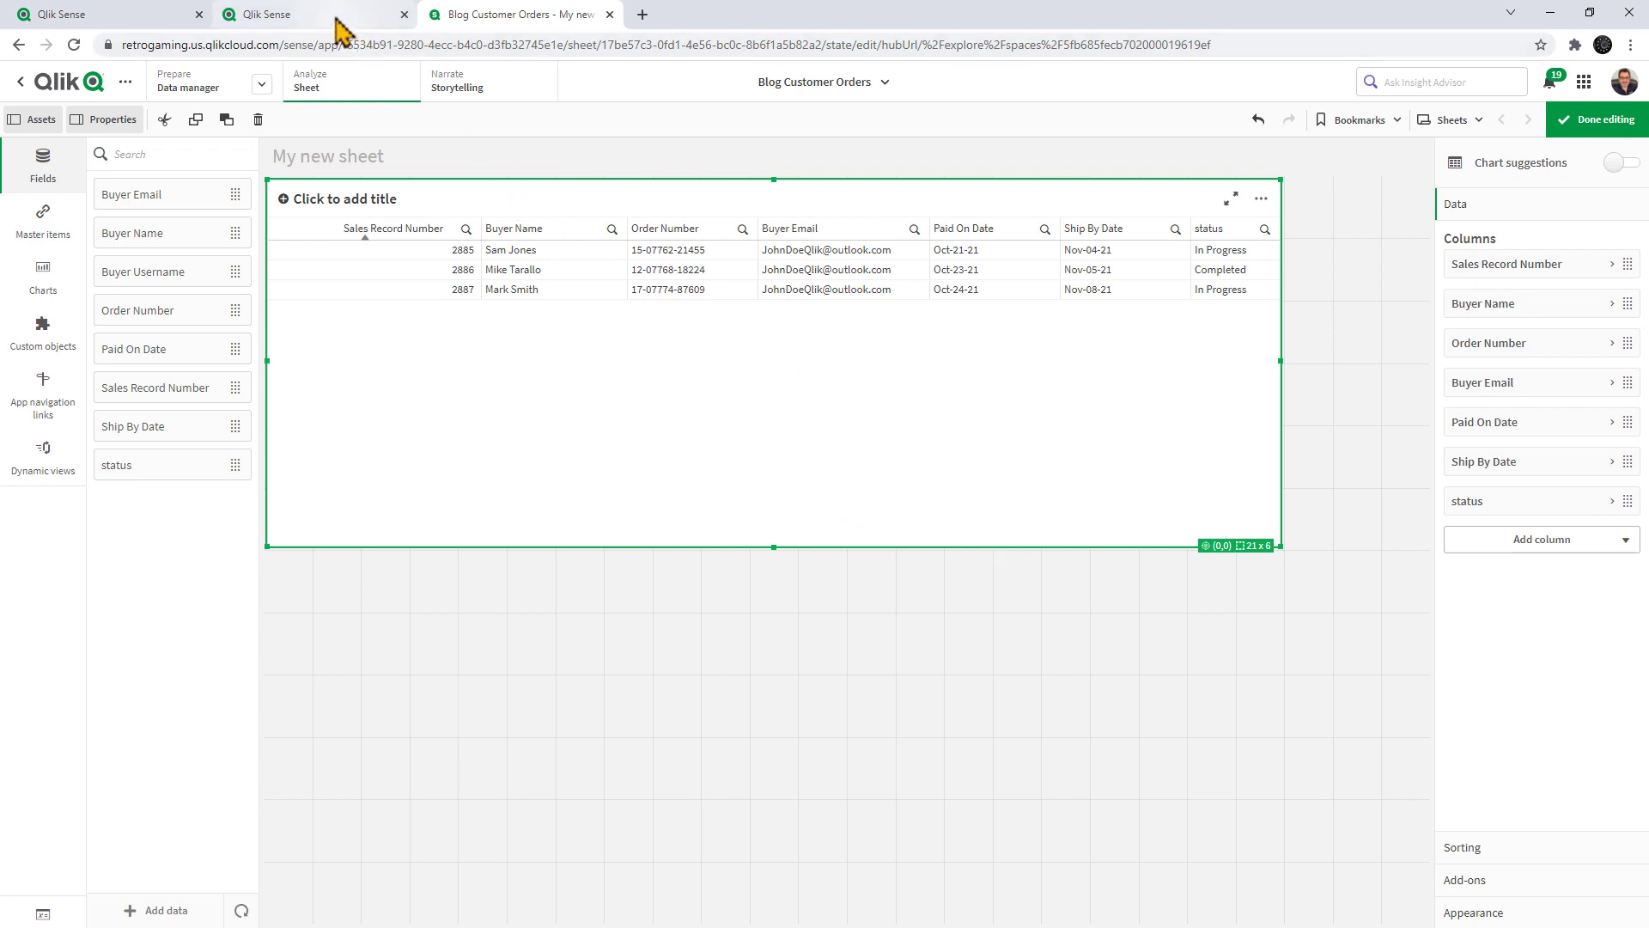
click(348, 200)
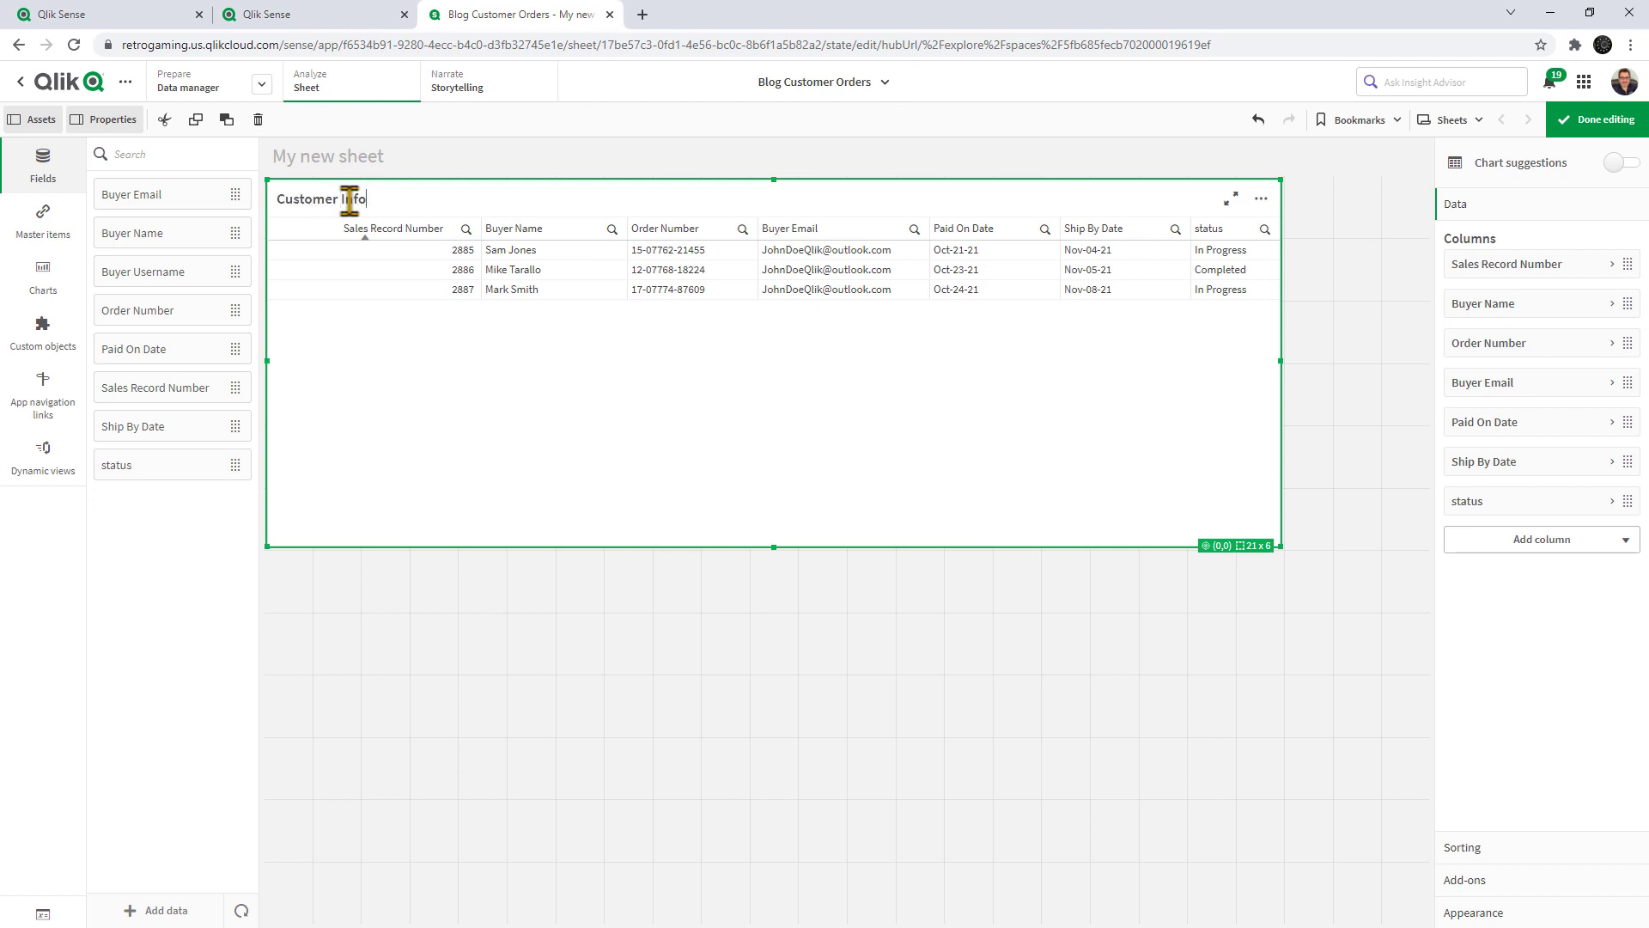
text(Customer Information)
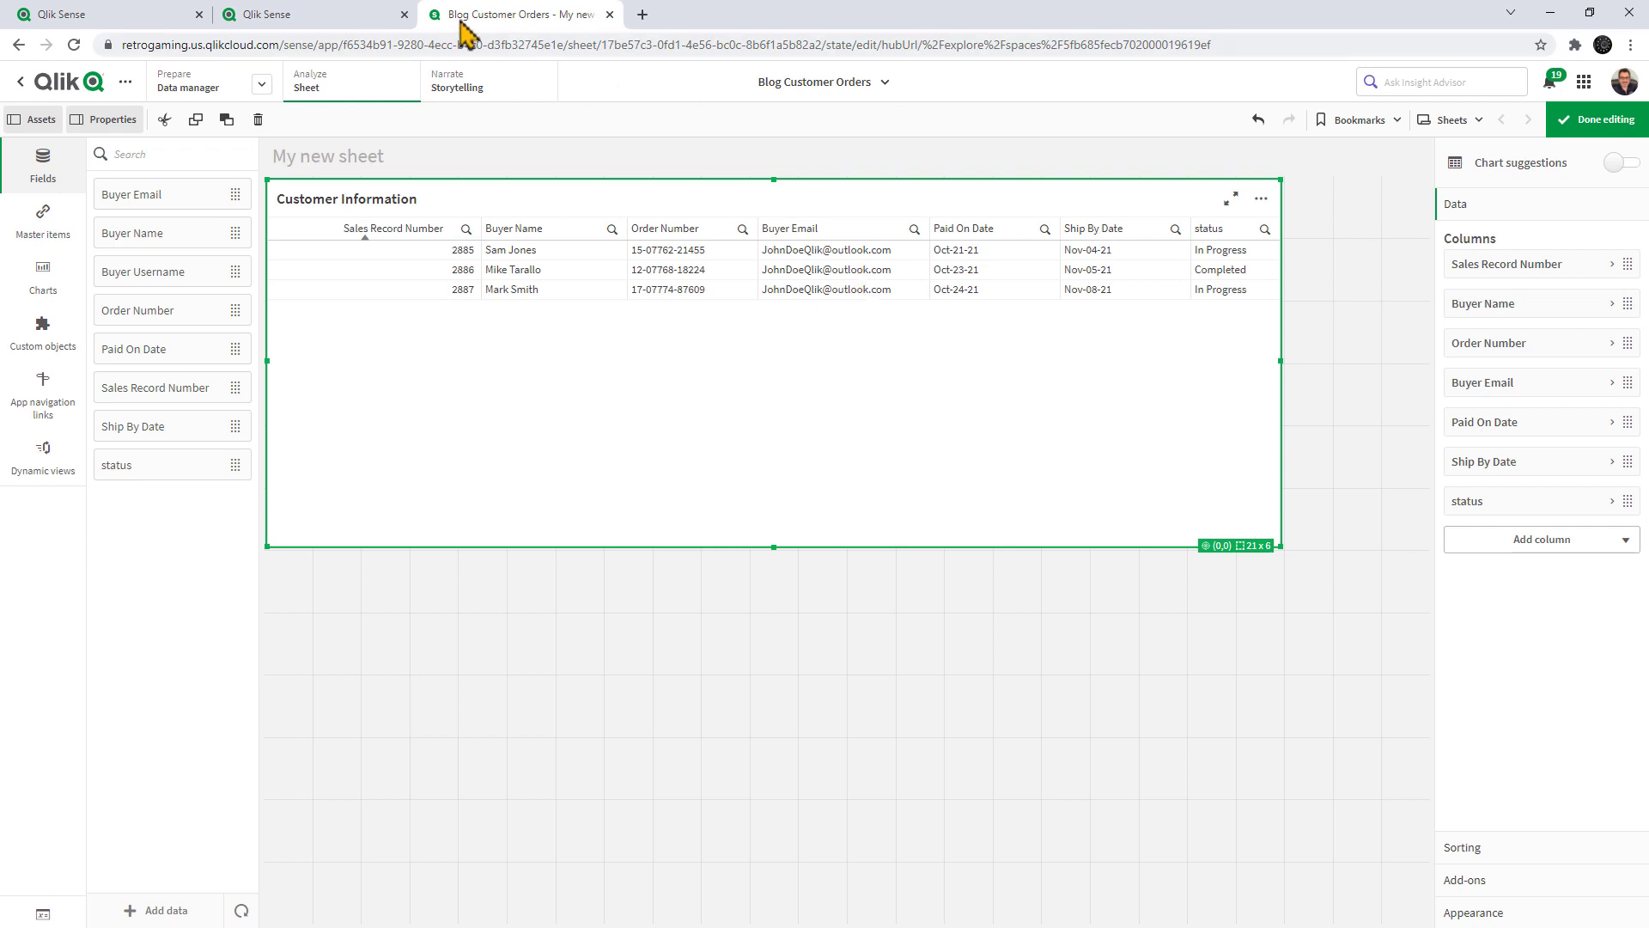
click(348, 17)
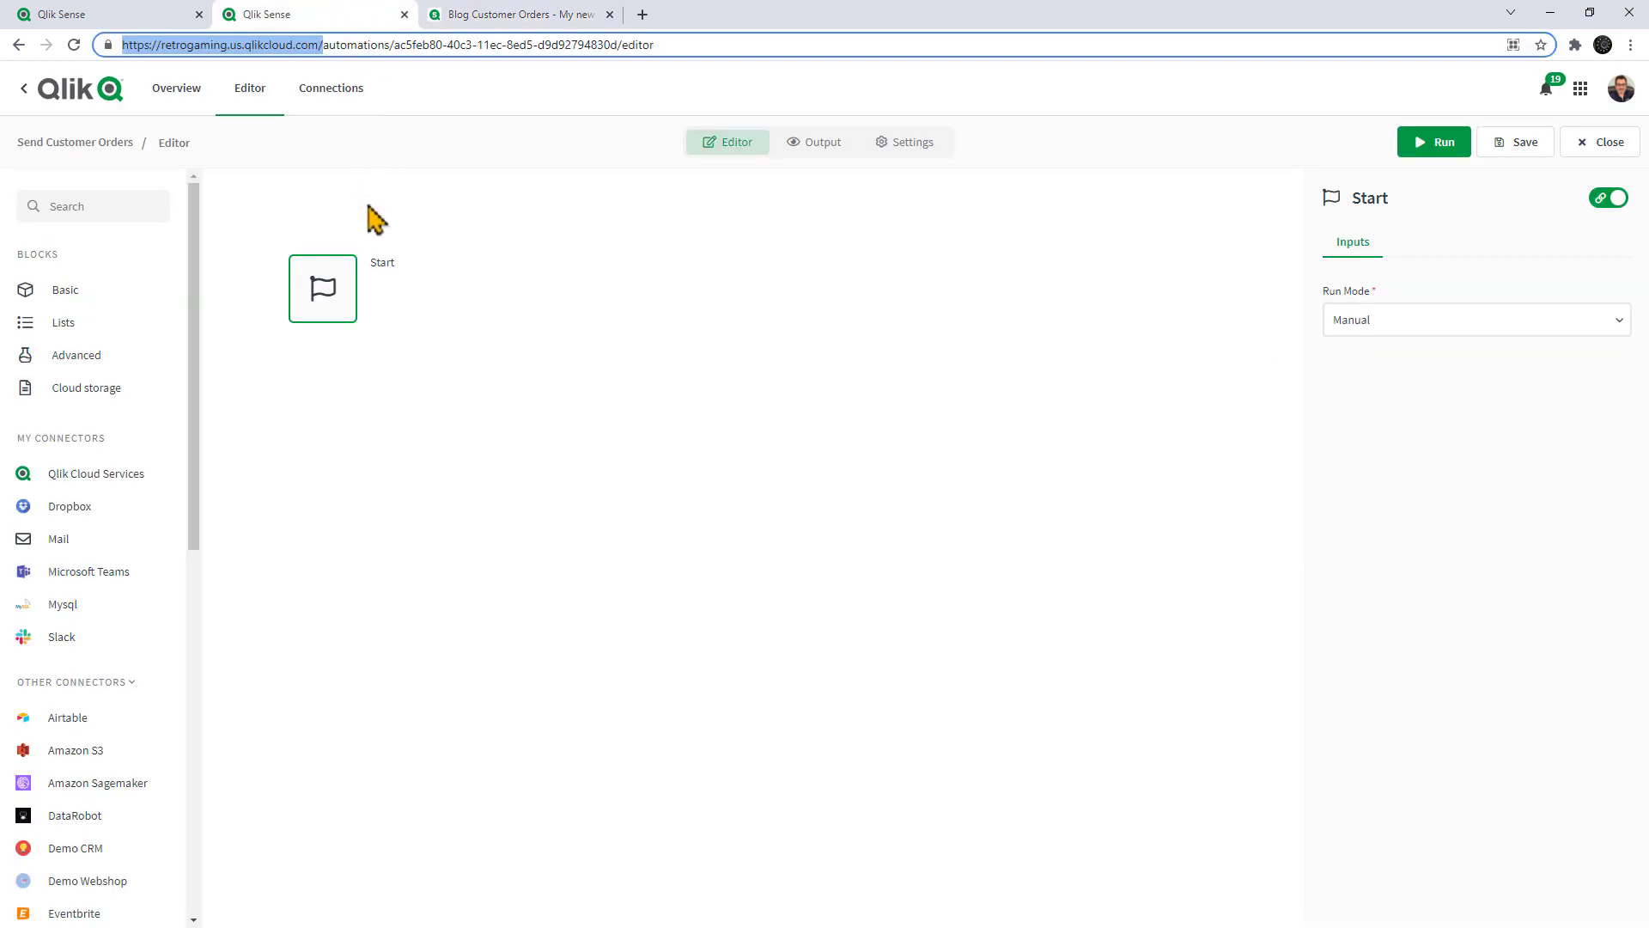
Step: Change the Start block's Run Mode from Manual to Triggered
click(326, 289)
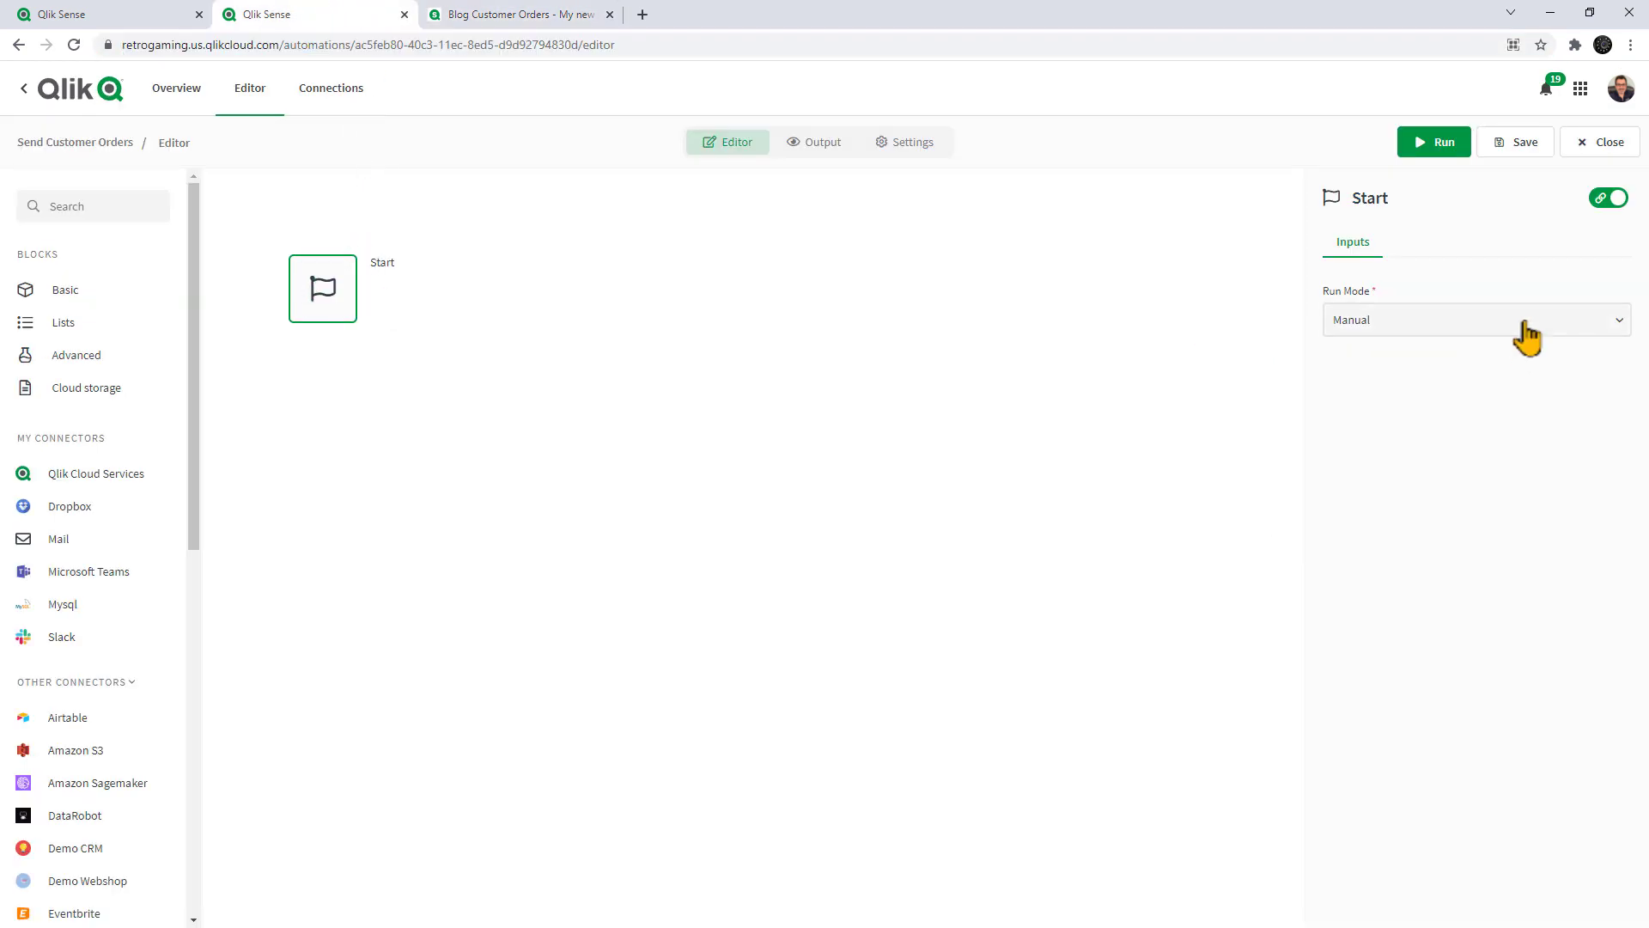
click(1354, 324)
click(1358, 423)
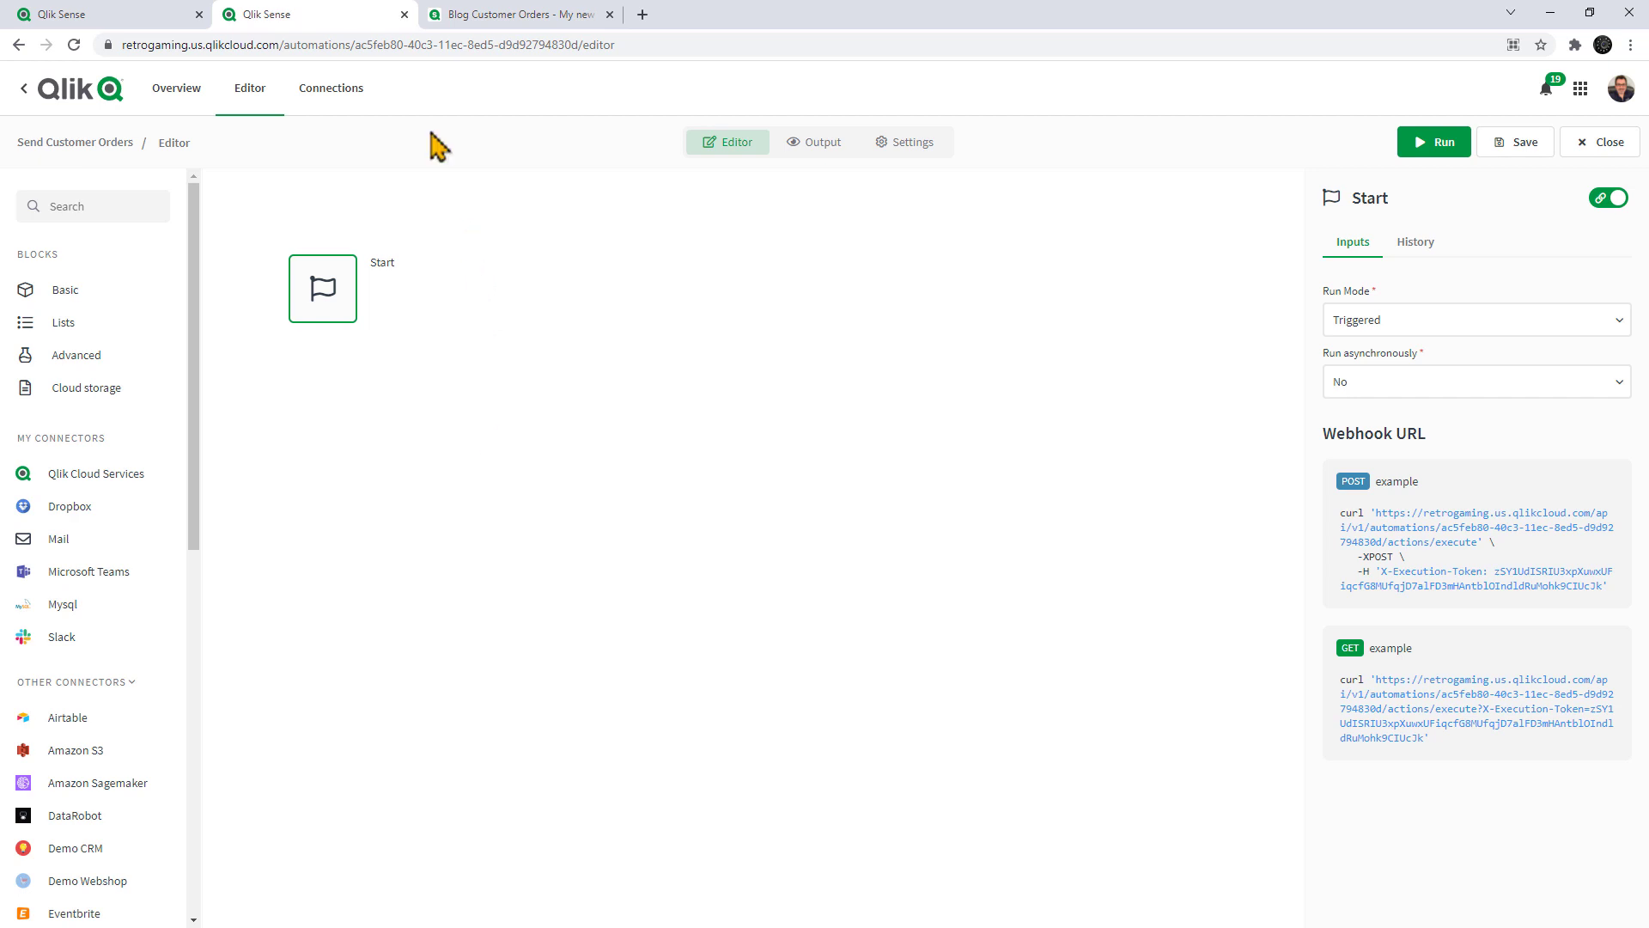
click(472, 15)
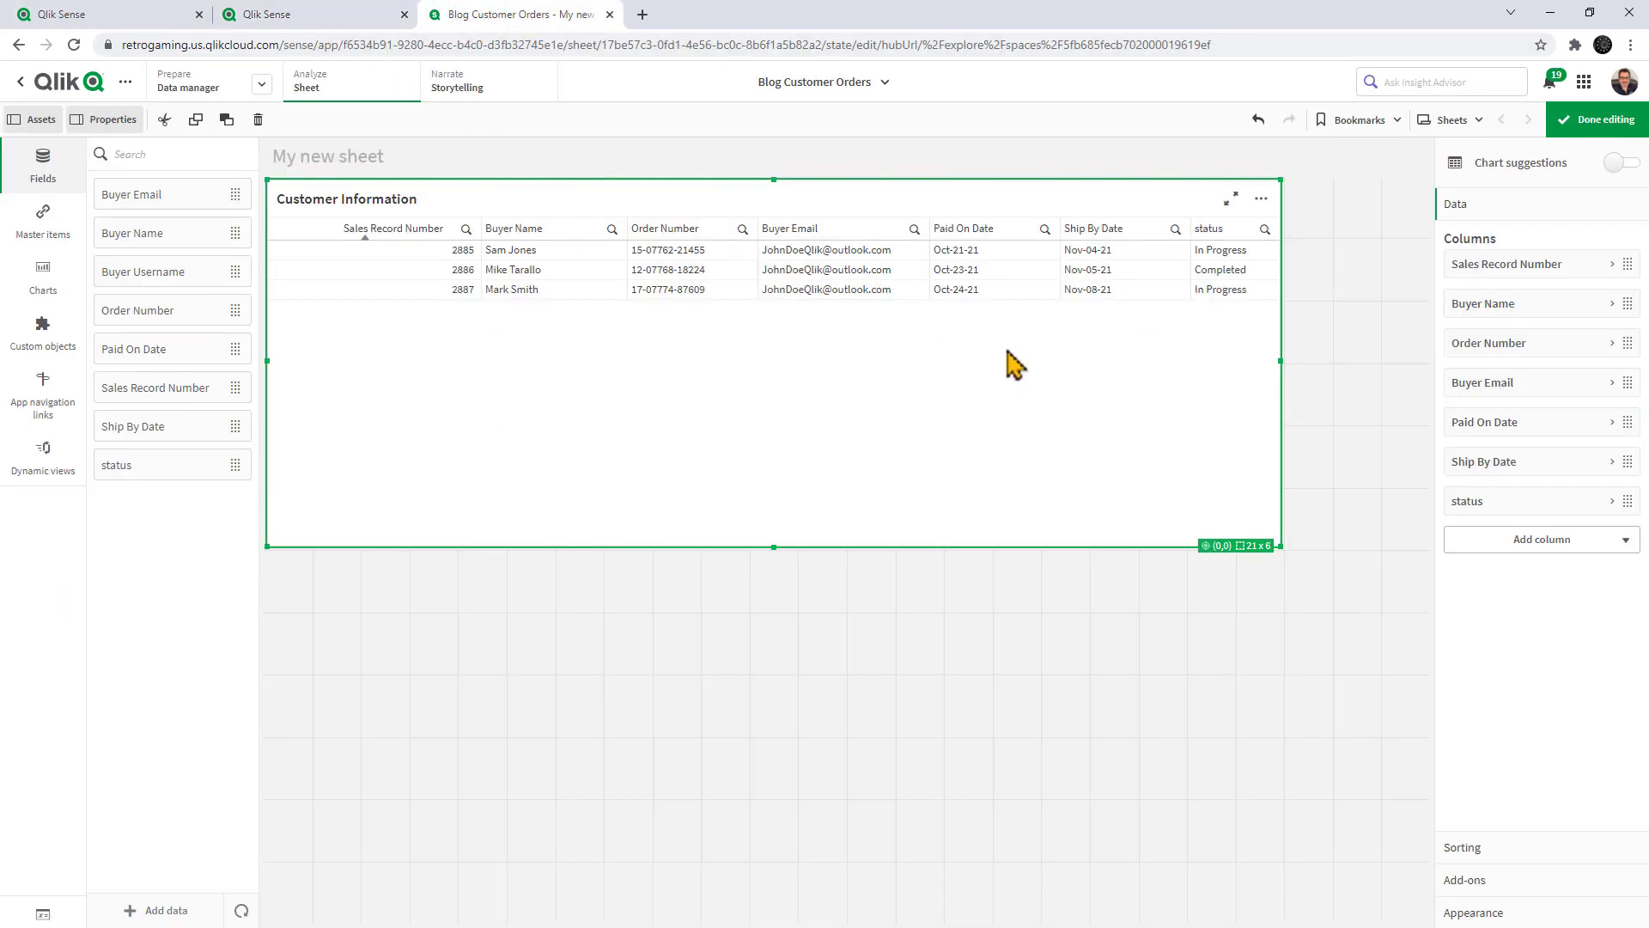
click(352, 18)
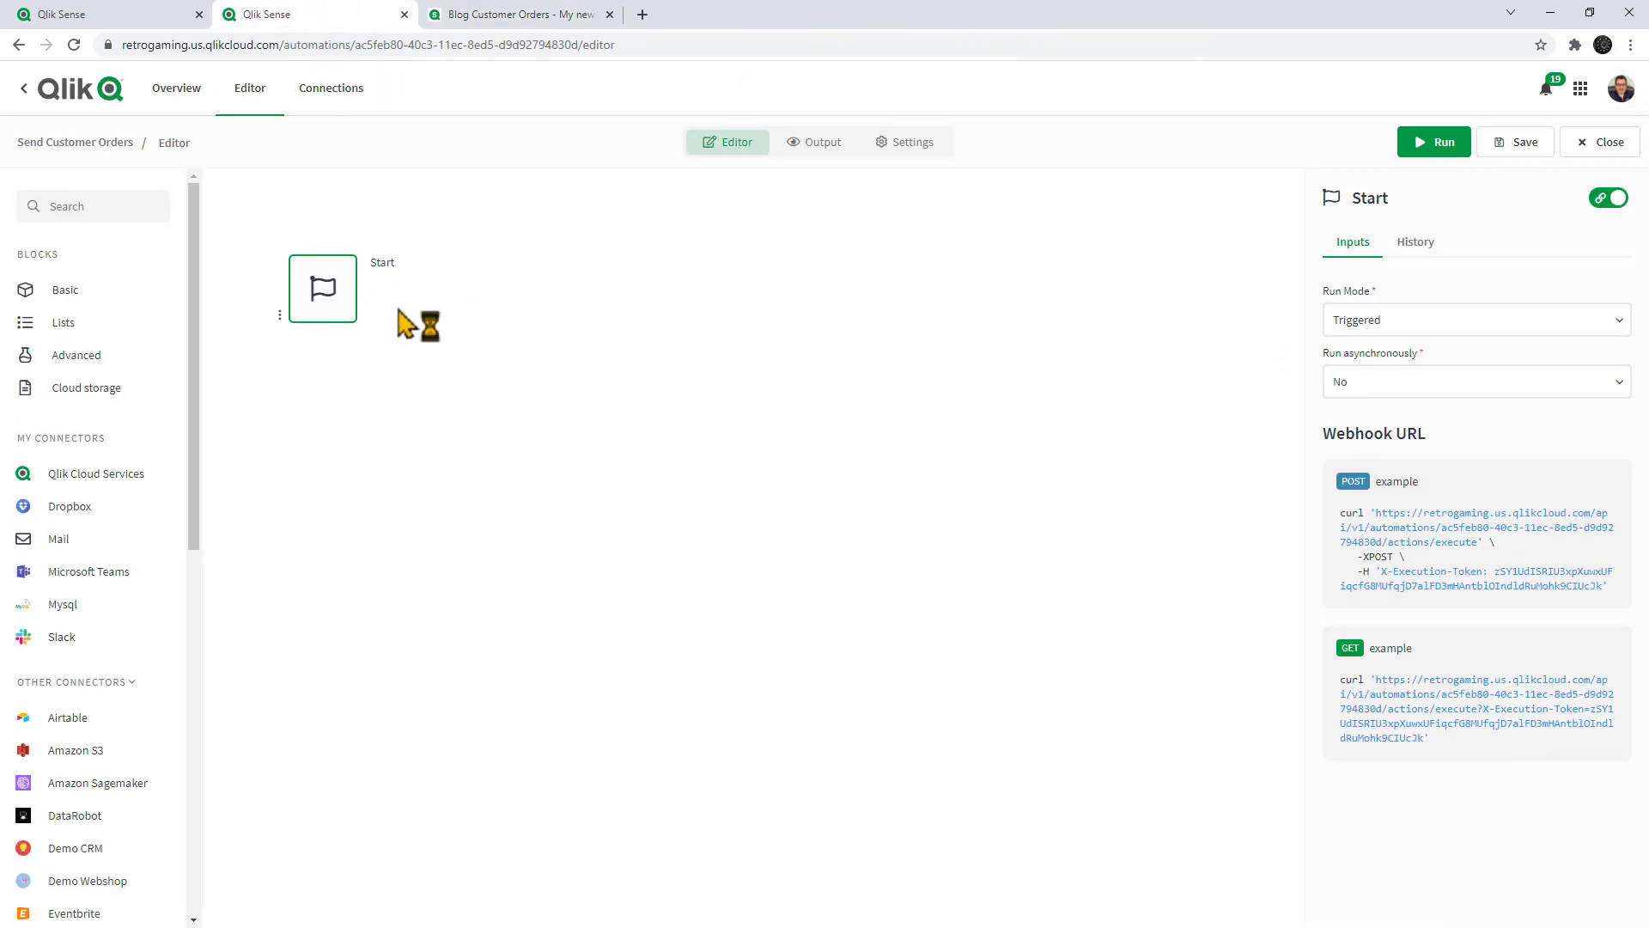
click(521, 19)
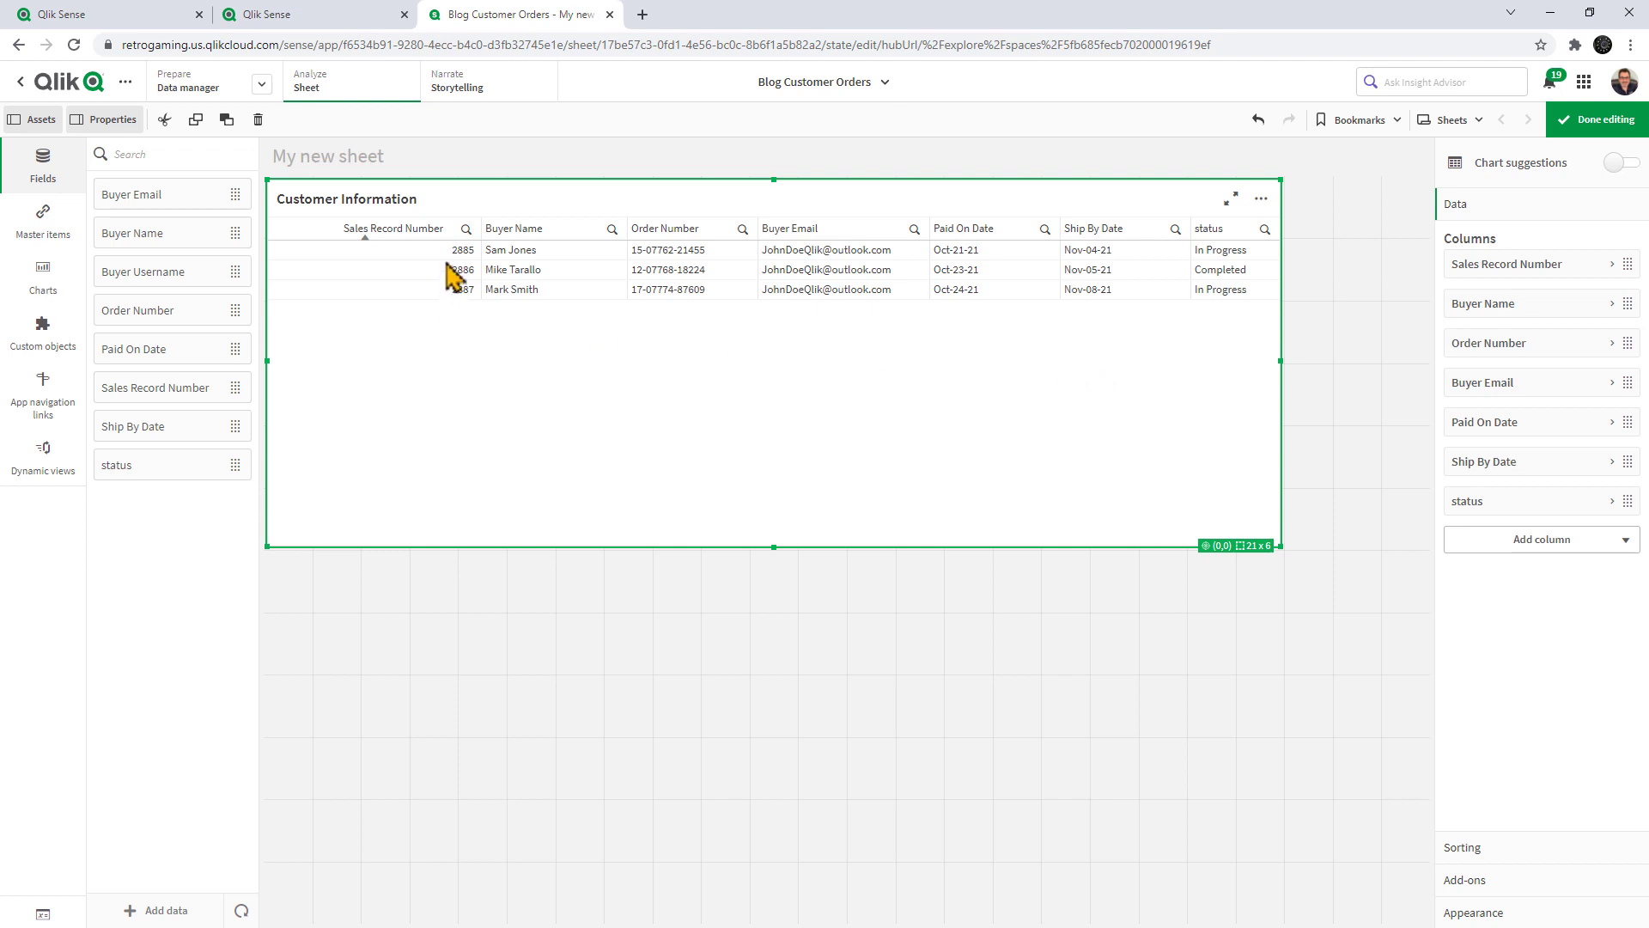
Step: Find the Inputs block by searching 'input' and place it under Start
click(312, 18)
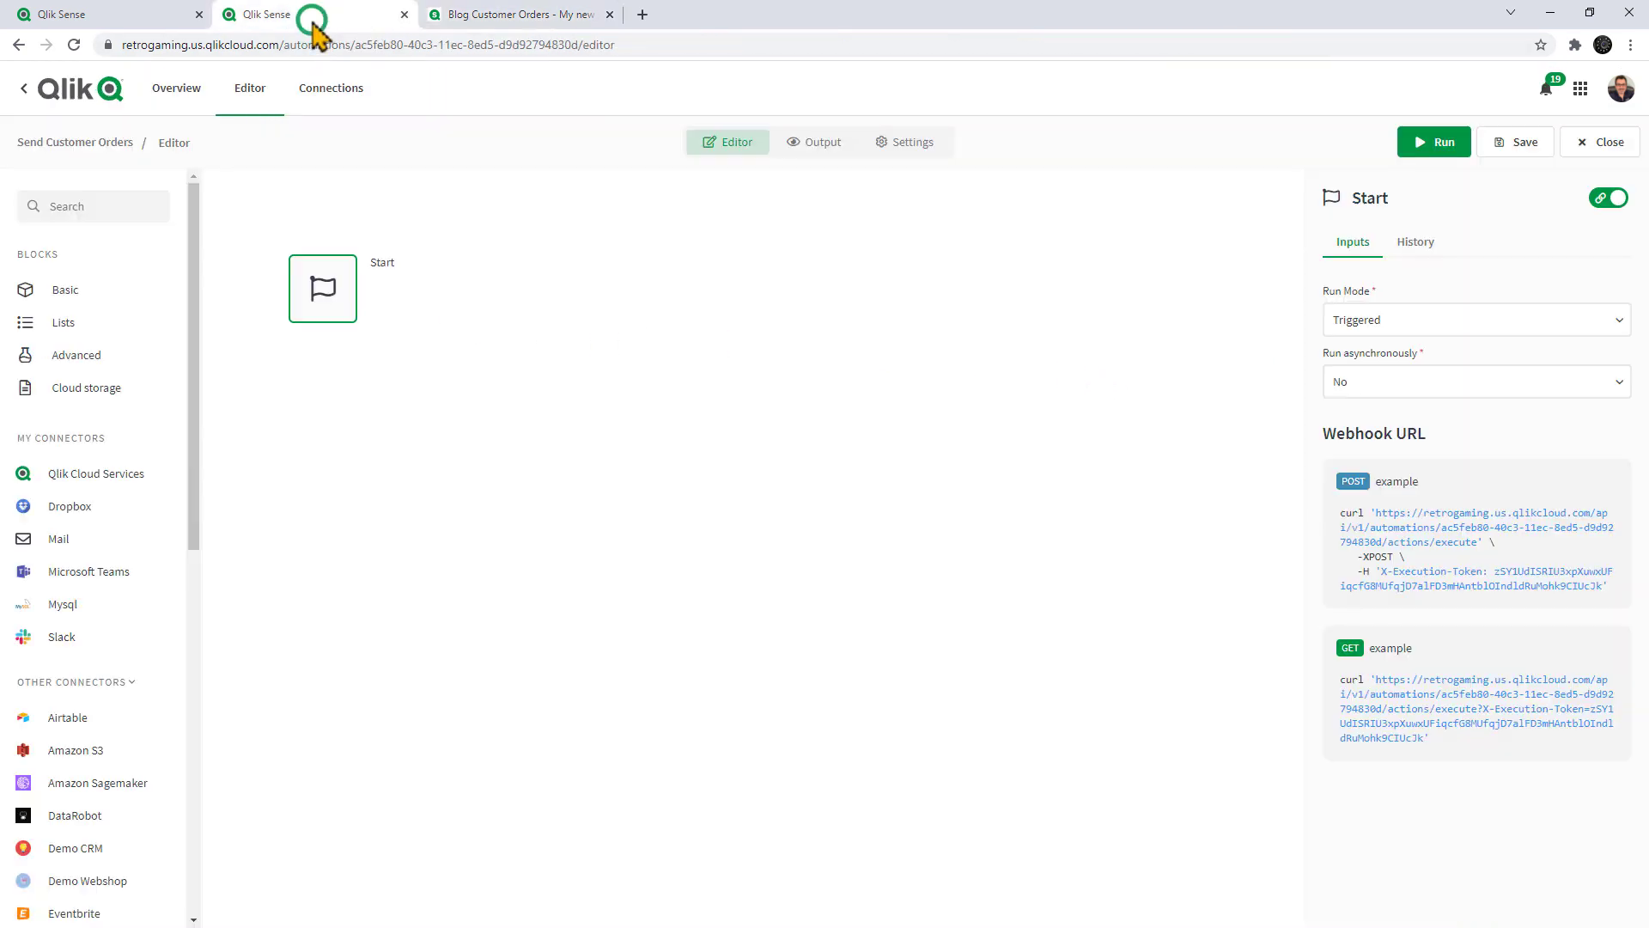
click(94, 207)
text(input)
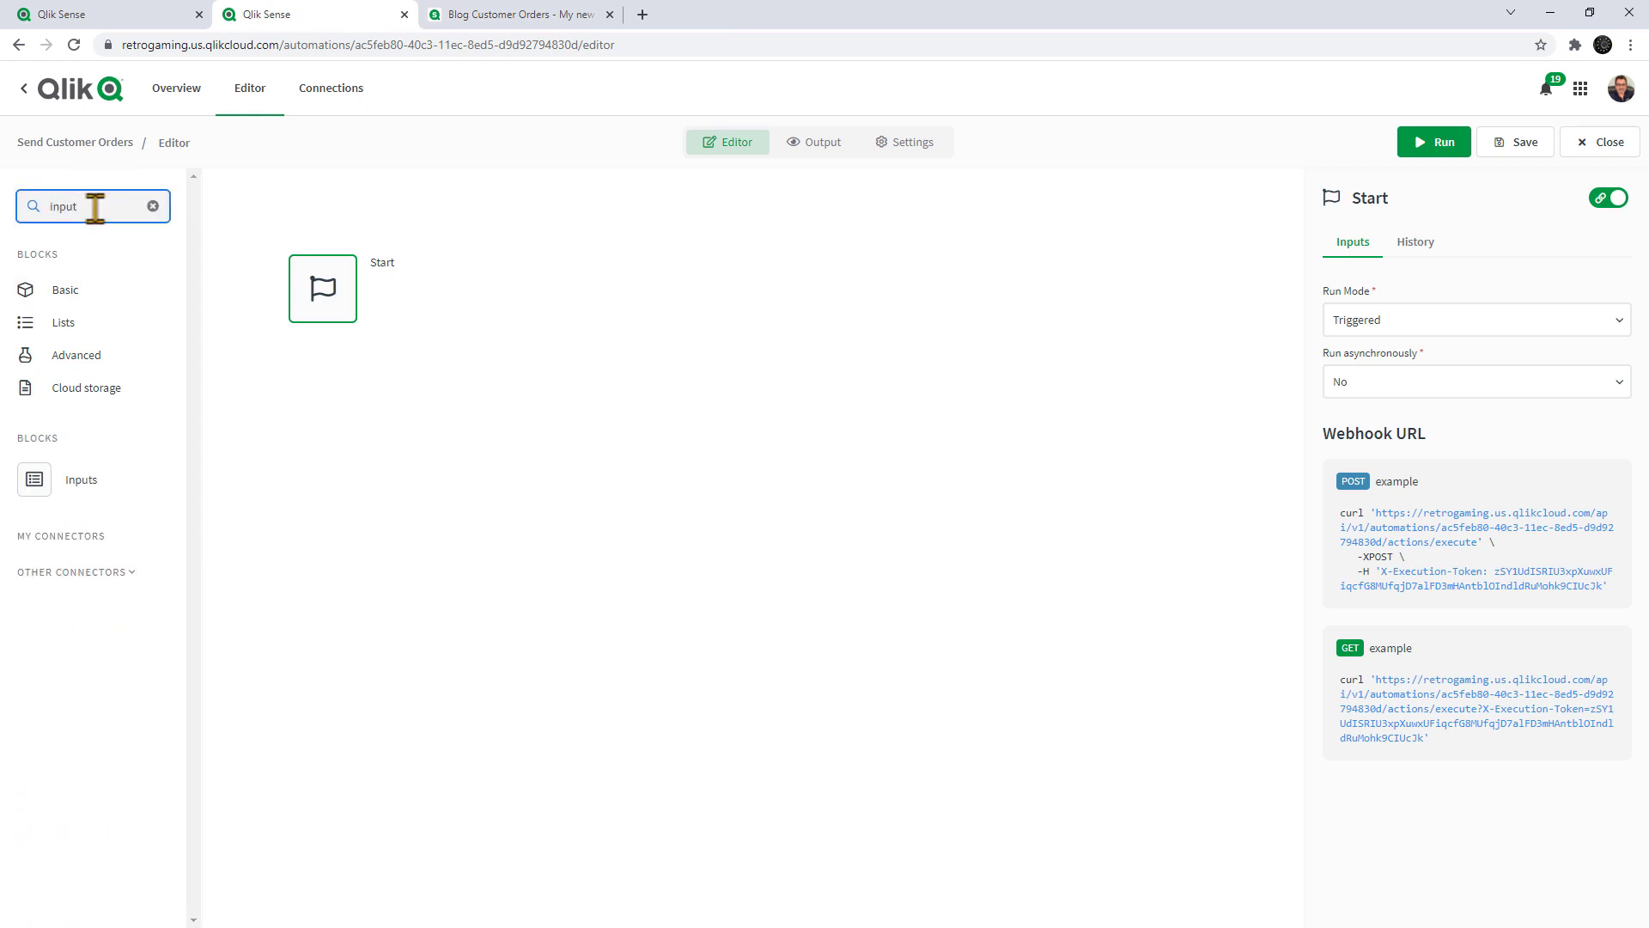
drag(55, 474, 324, 390)
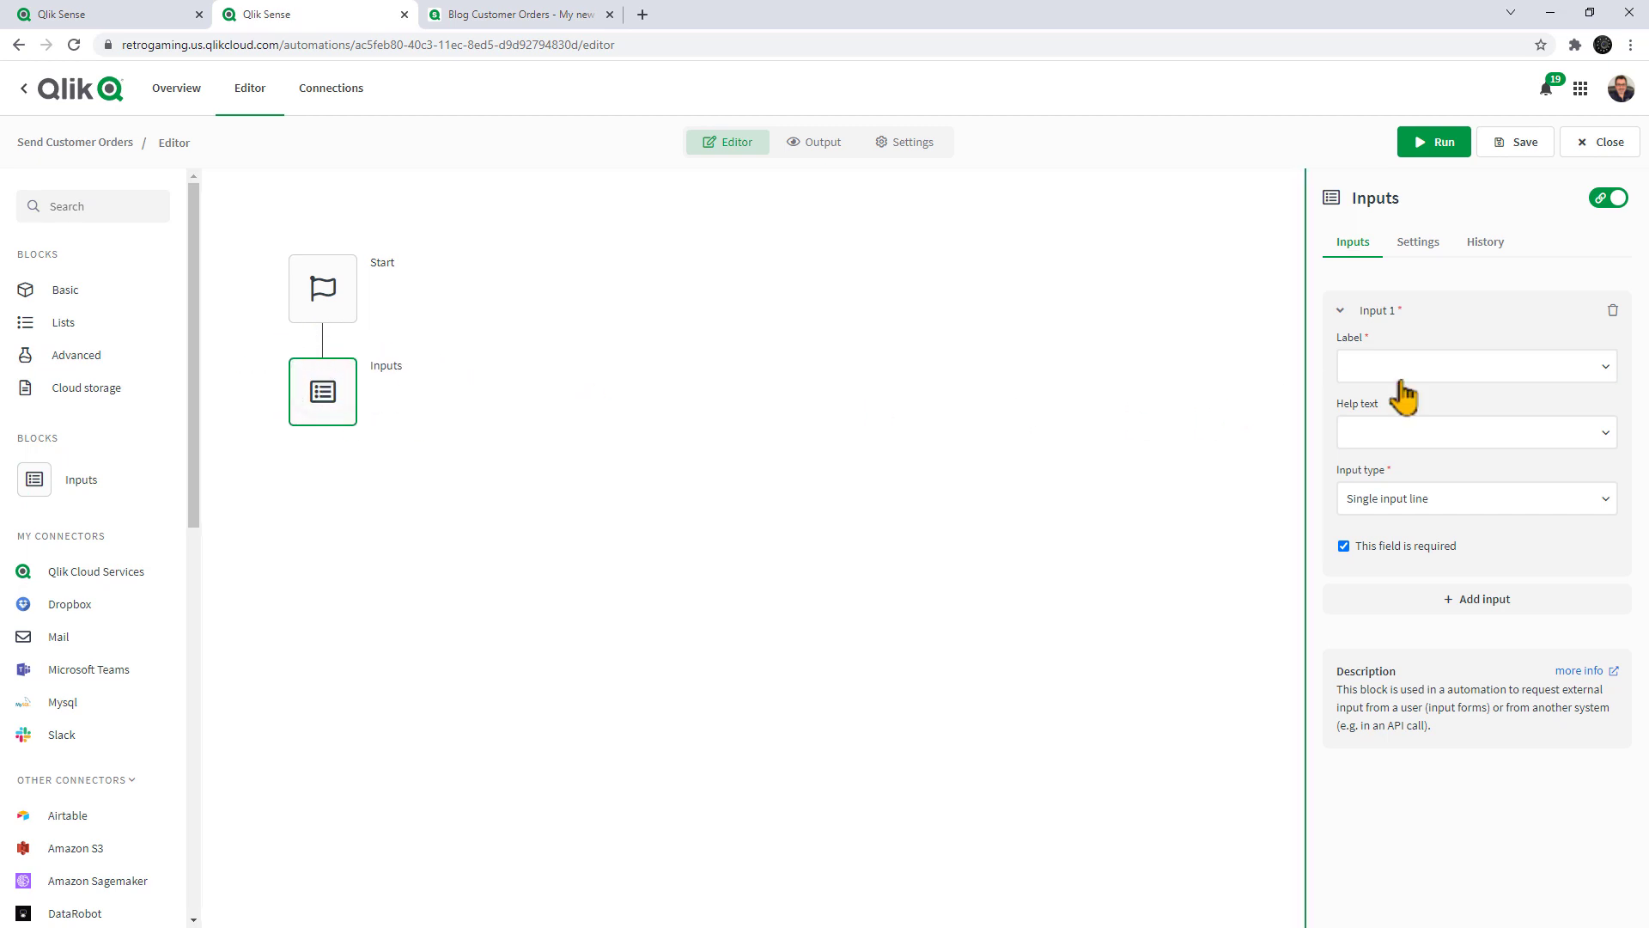
Step: Label Input 1 'salesrecnum' and view the Start block's updated webhook URLs
click(1477, 369)
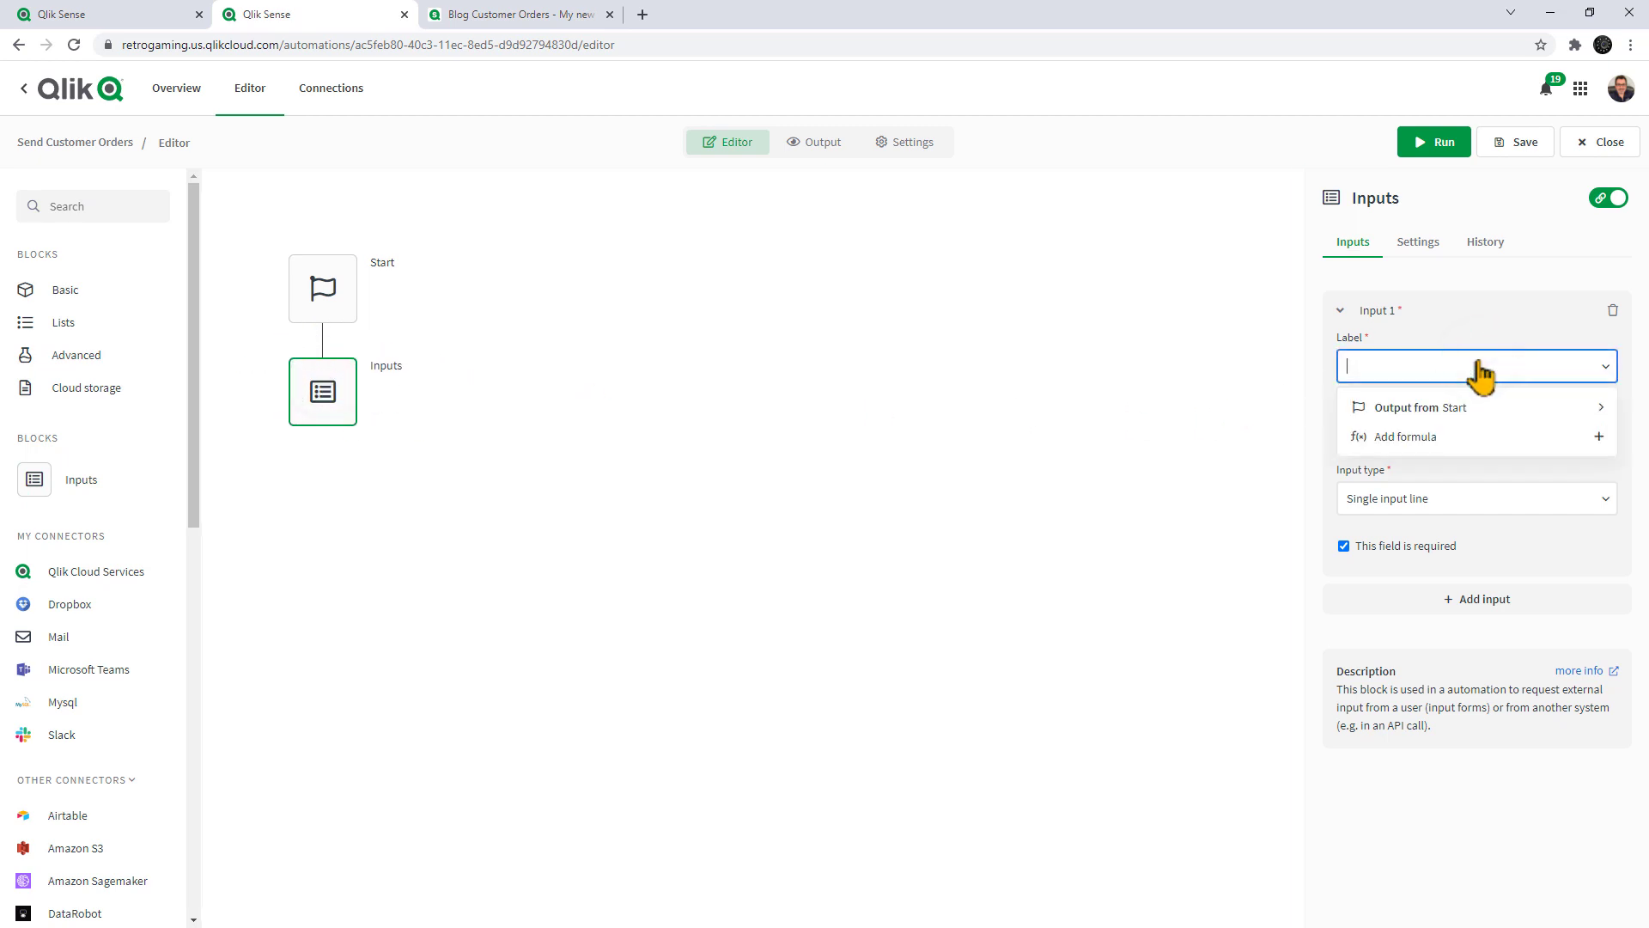
click(1459, 314)
click(1442, 317)
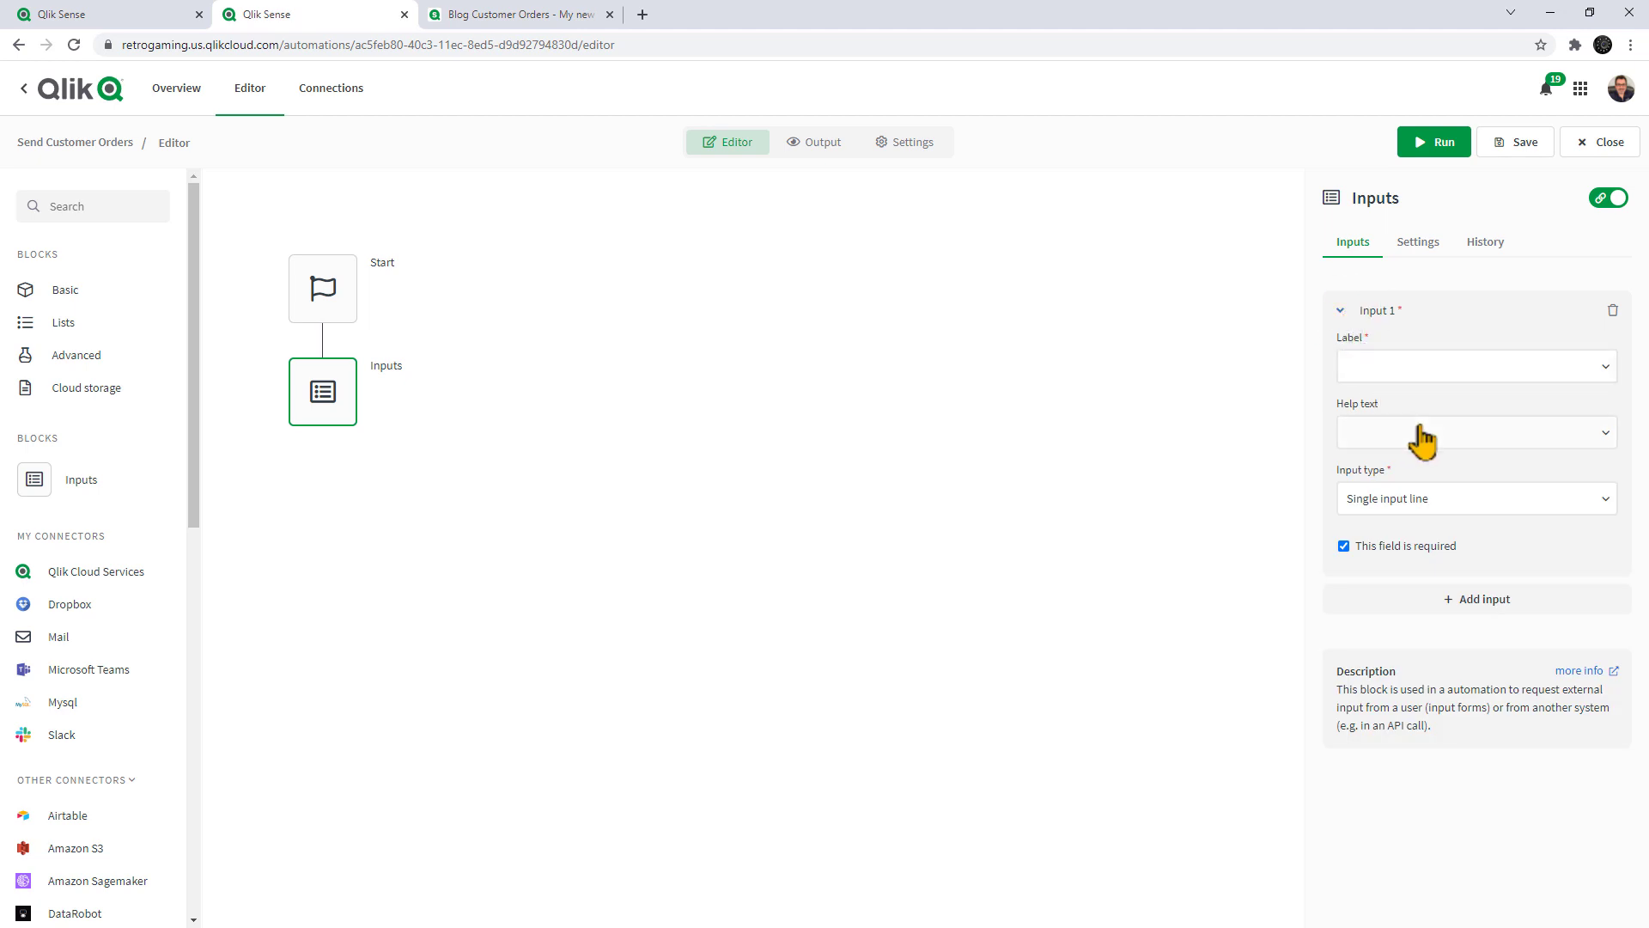
click(1420, 361)
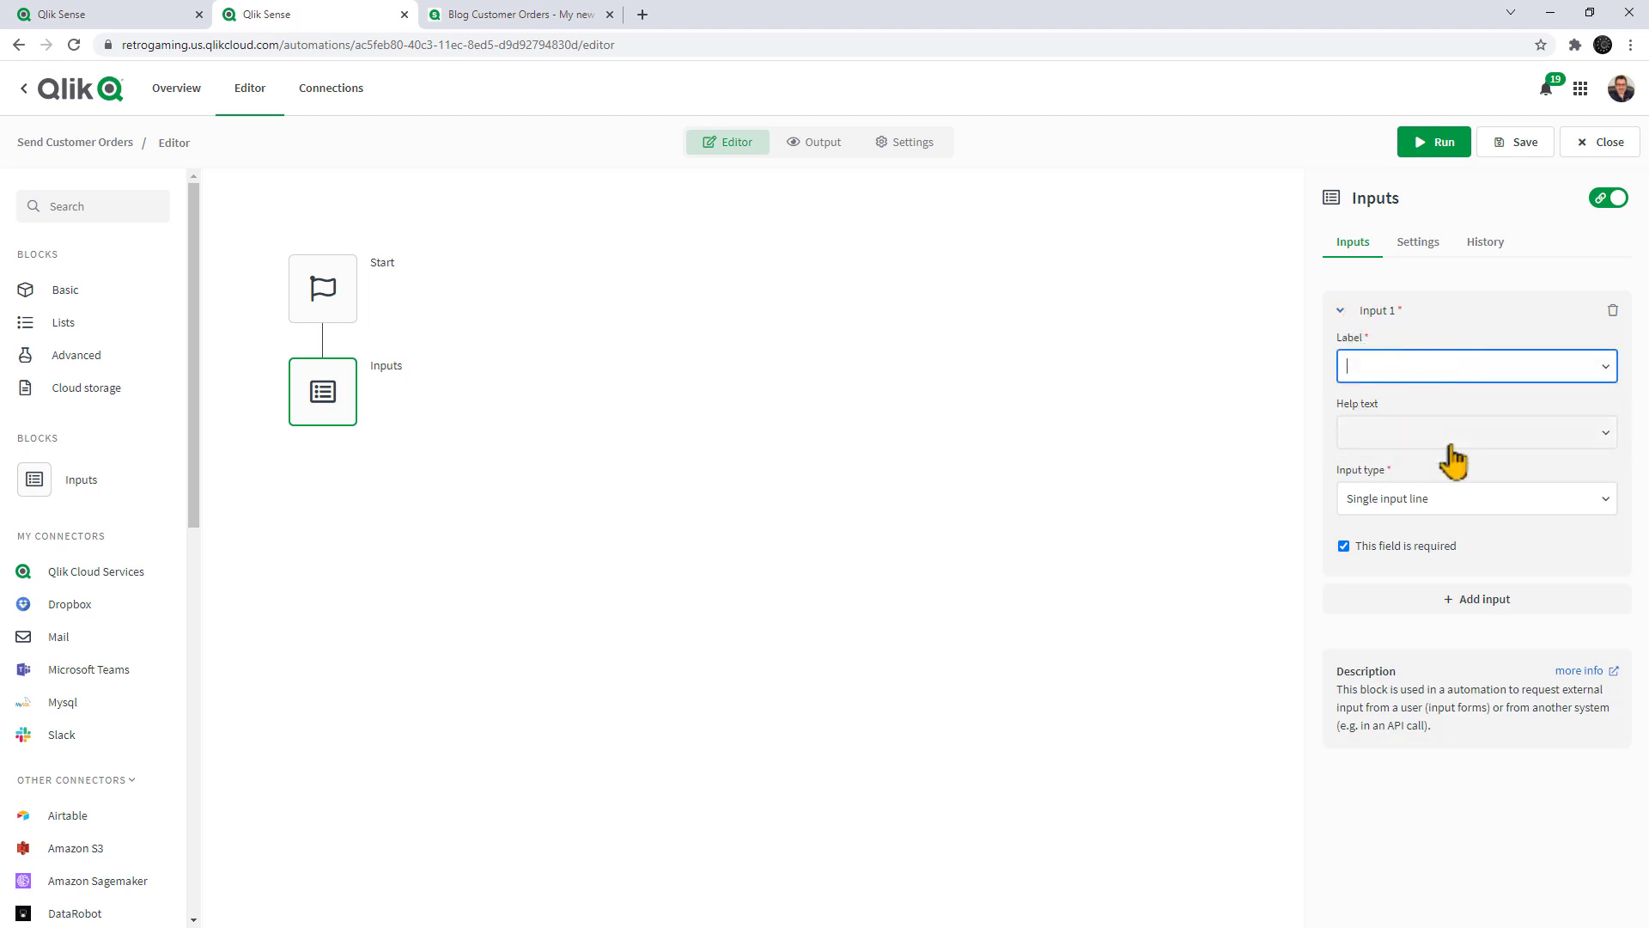
click(1471, 500)
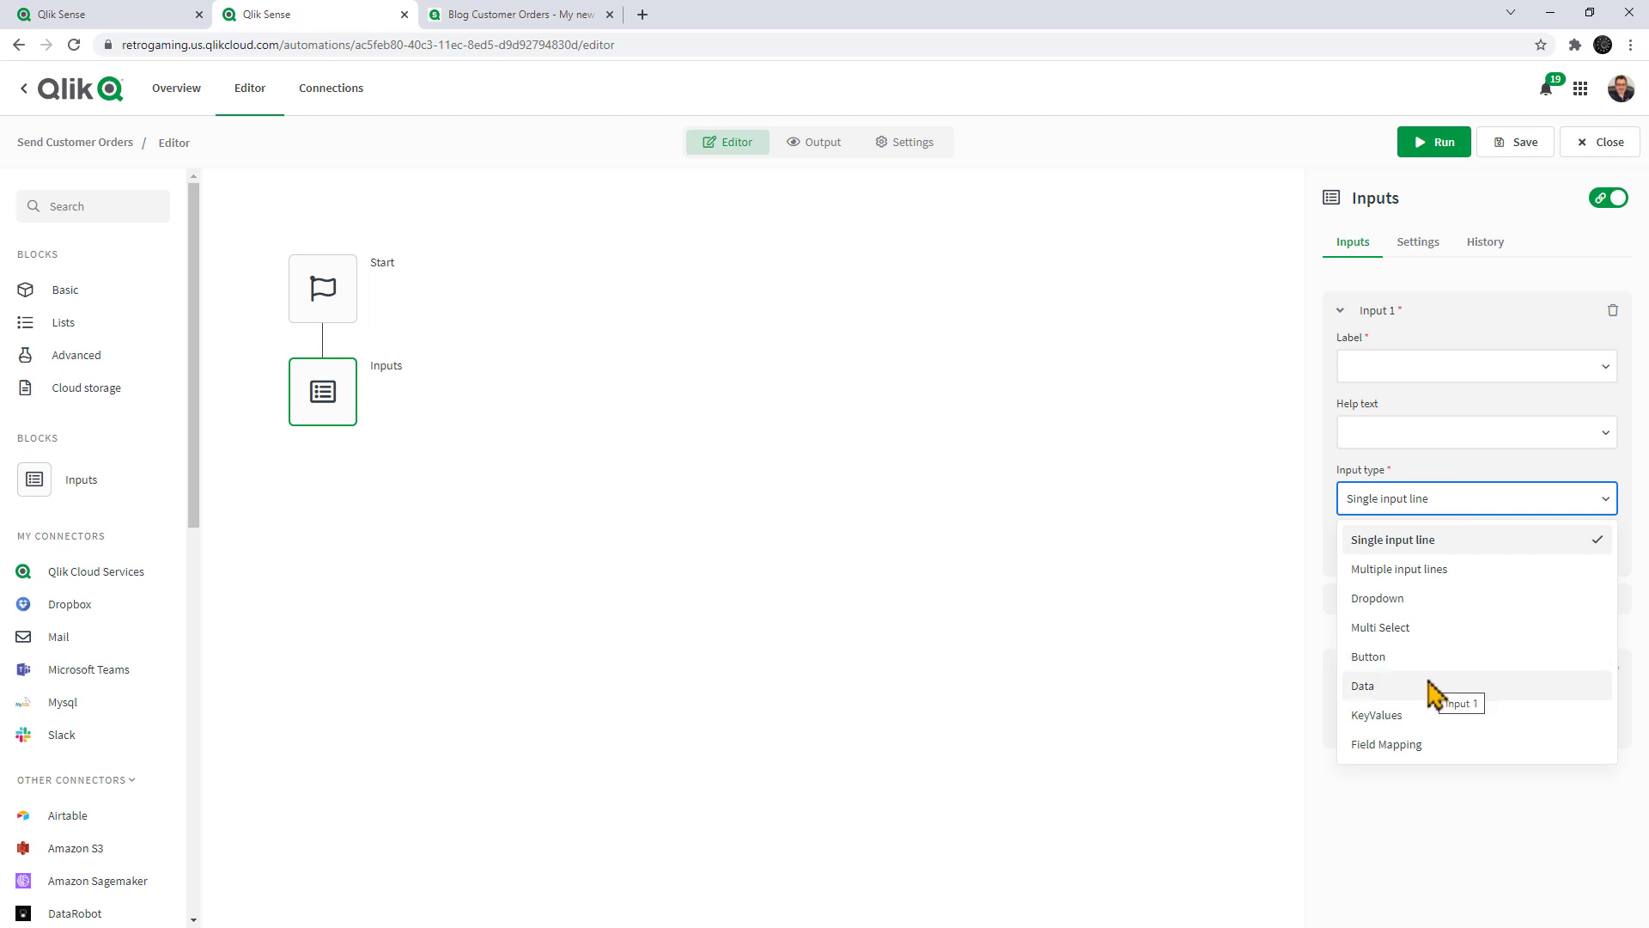
click(1416, 365)
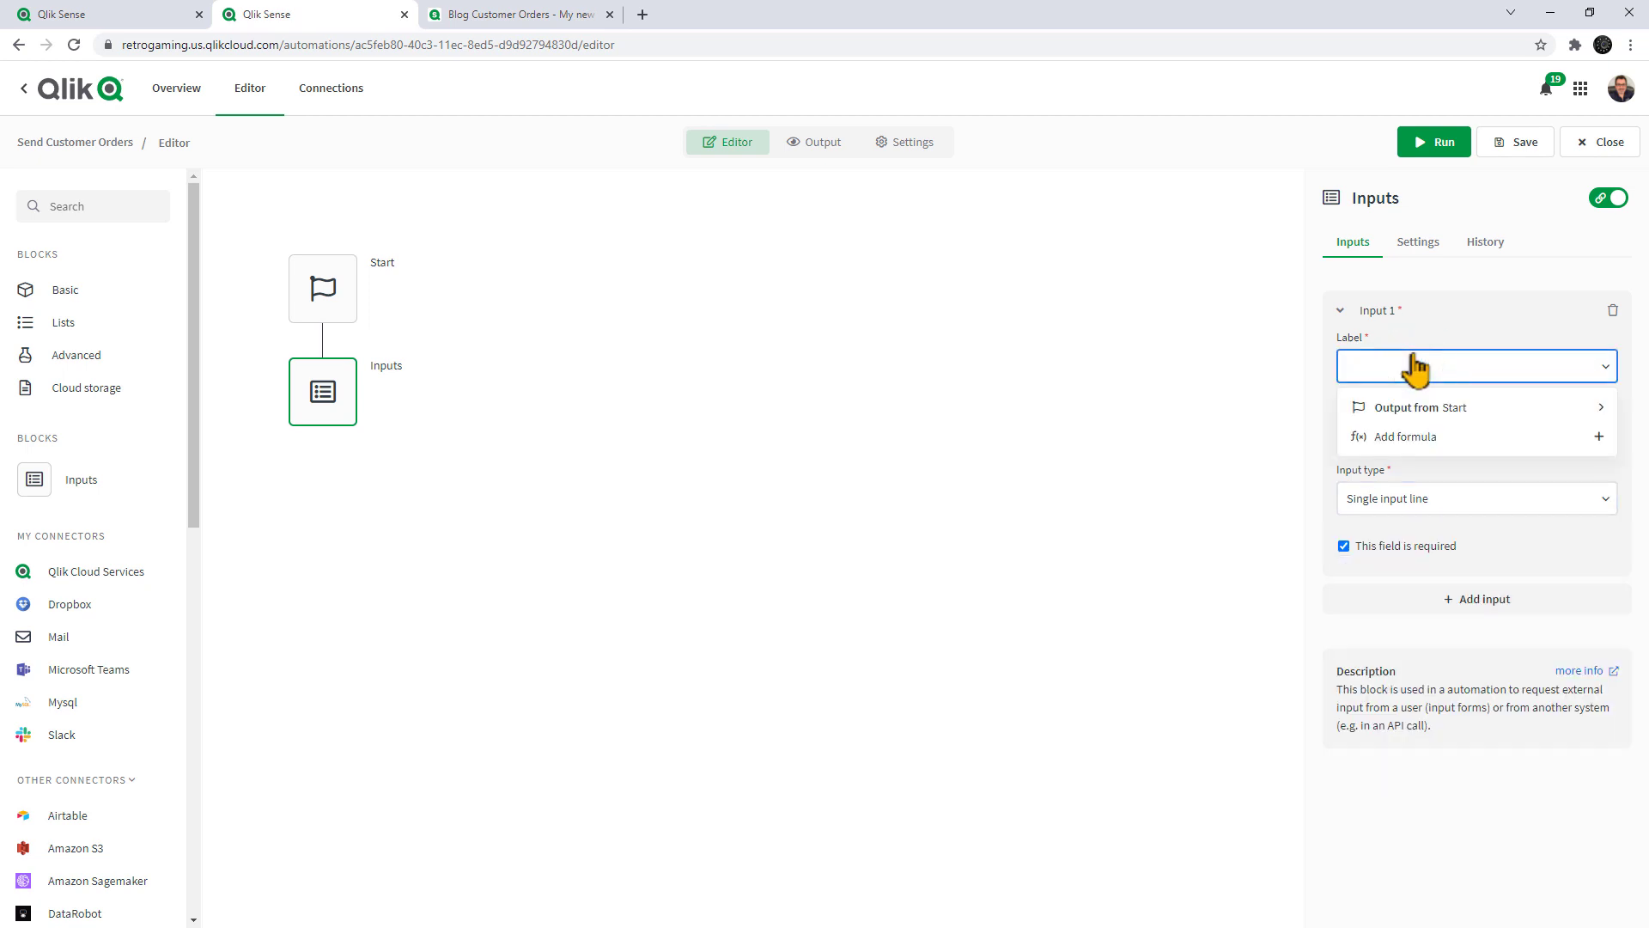
text(salesrecnum)
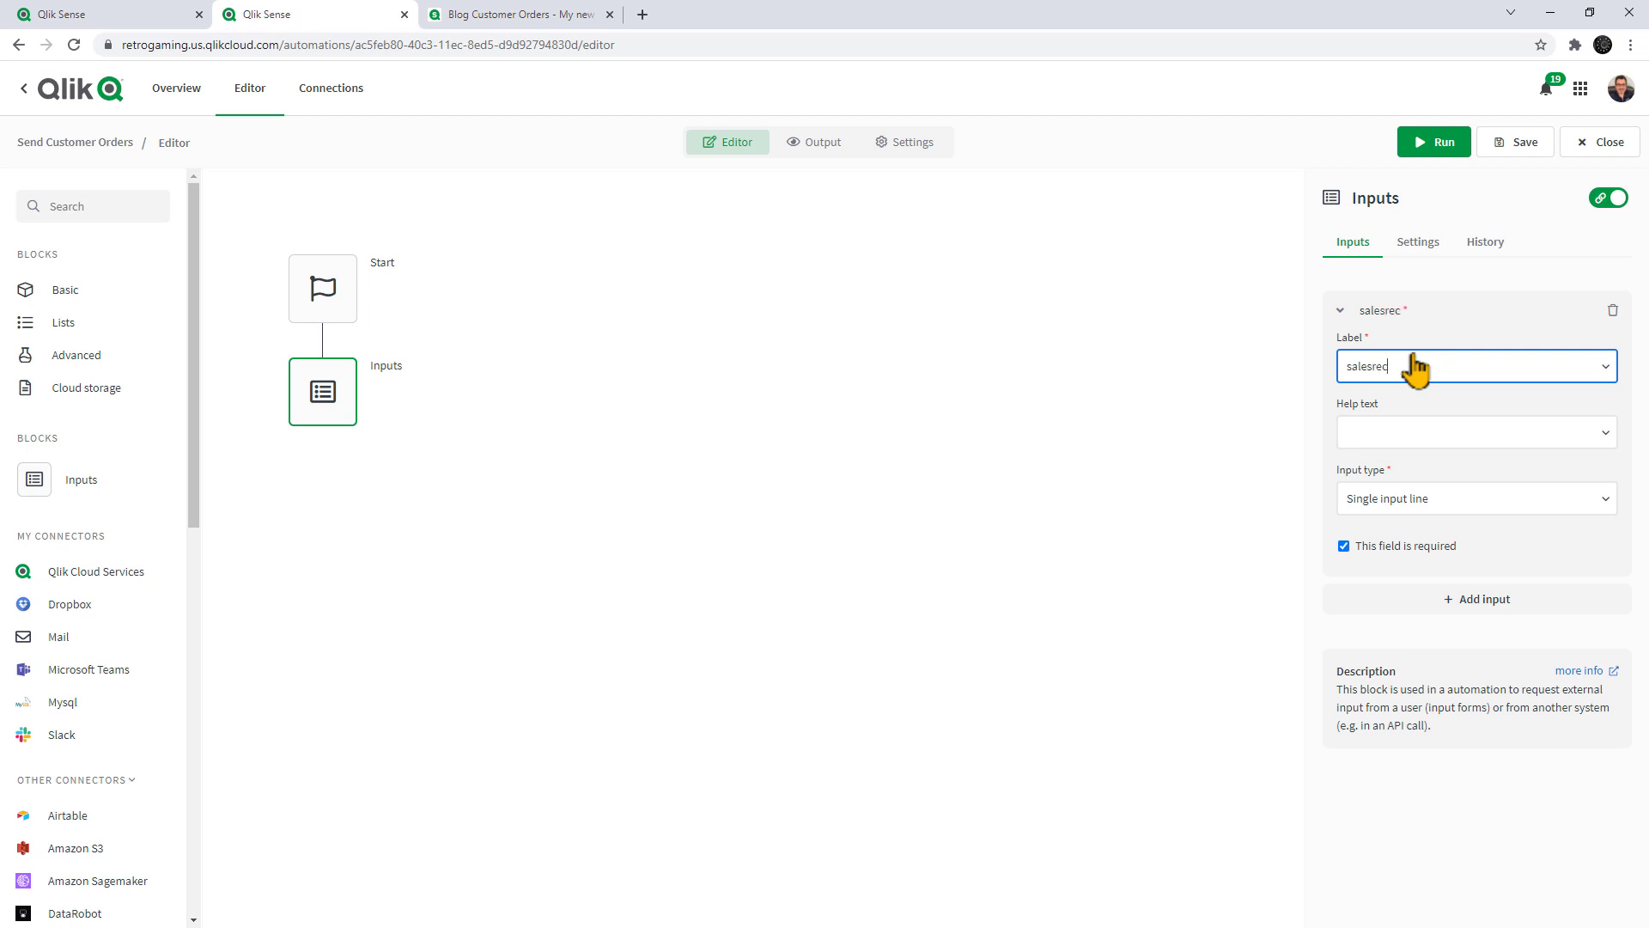
click(1153, 387)
click(354, 306)
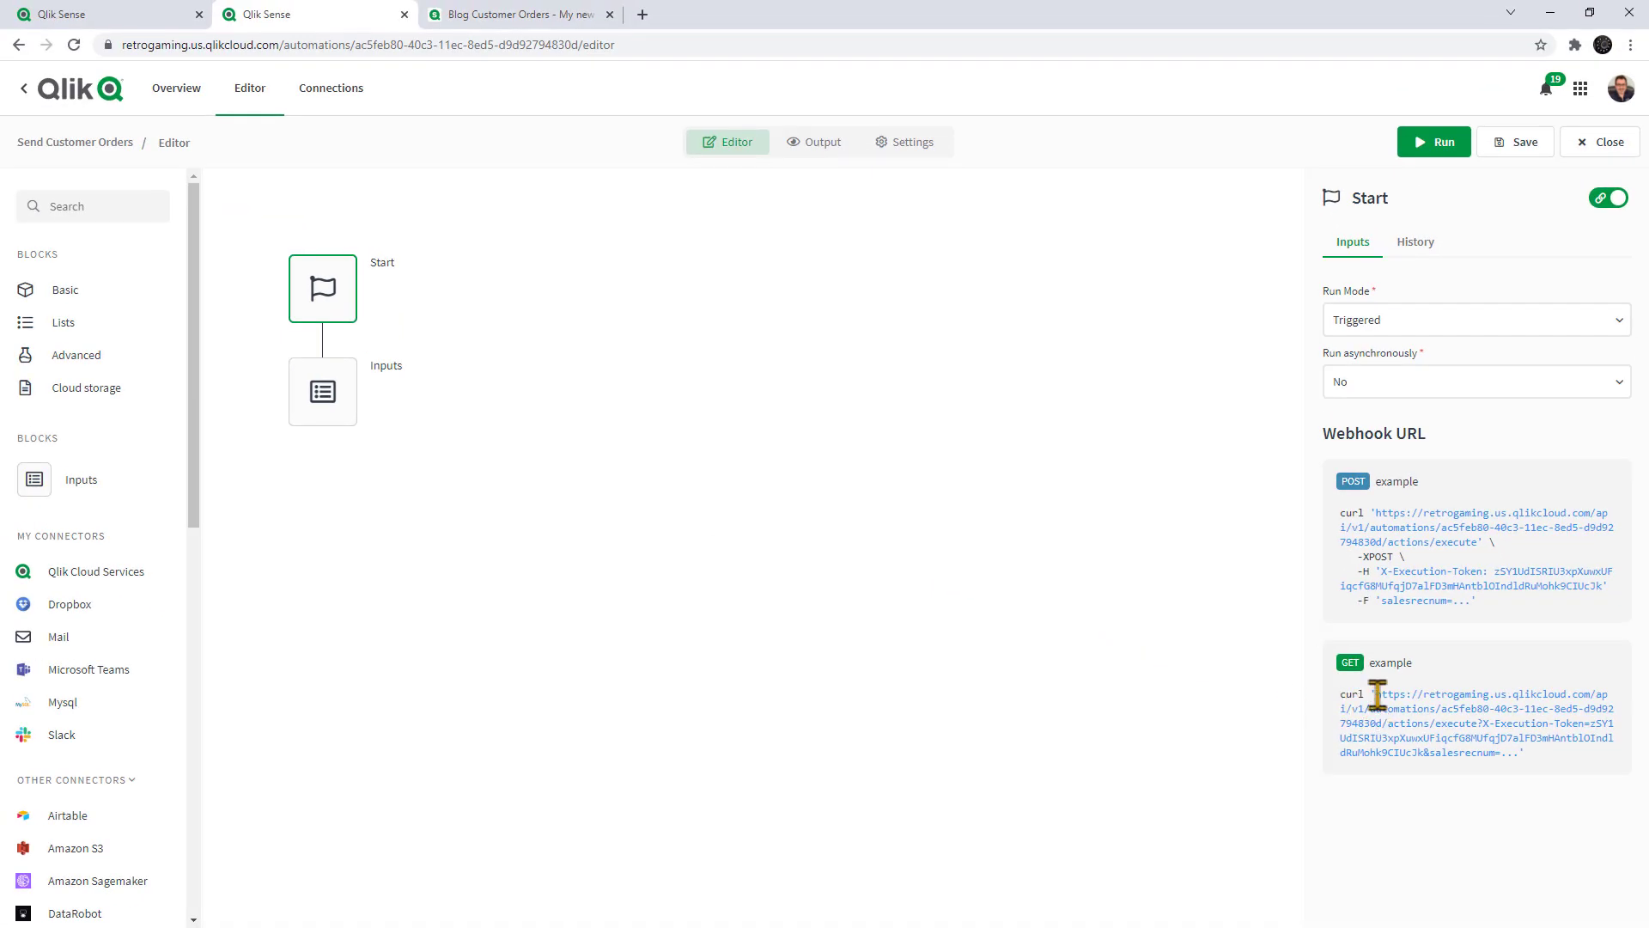
Step: Copy the GET webhook URL ending in salesrecnum and go back to the Customer Information table
drag(1378, 694, 1501, 750)
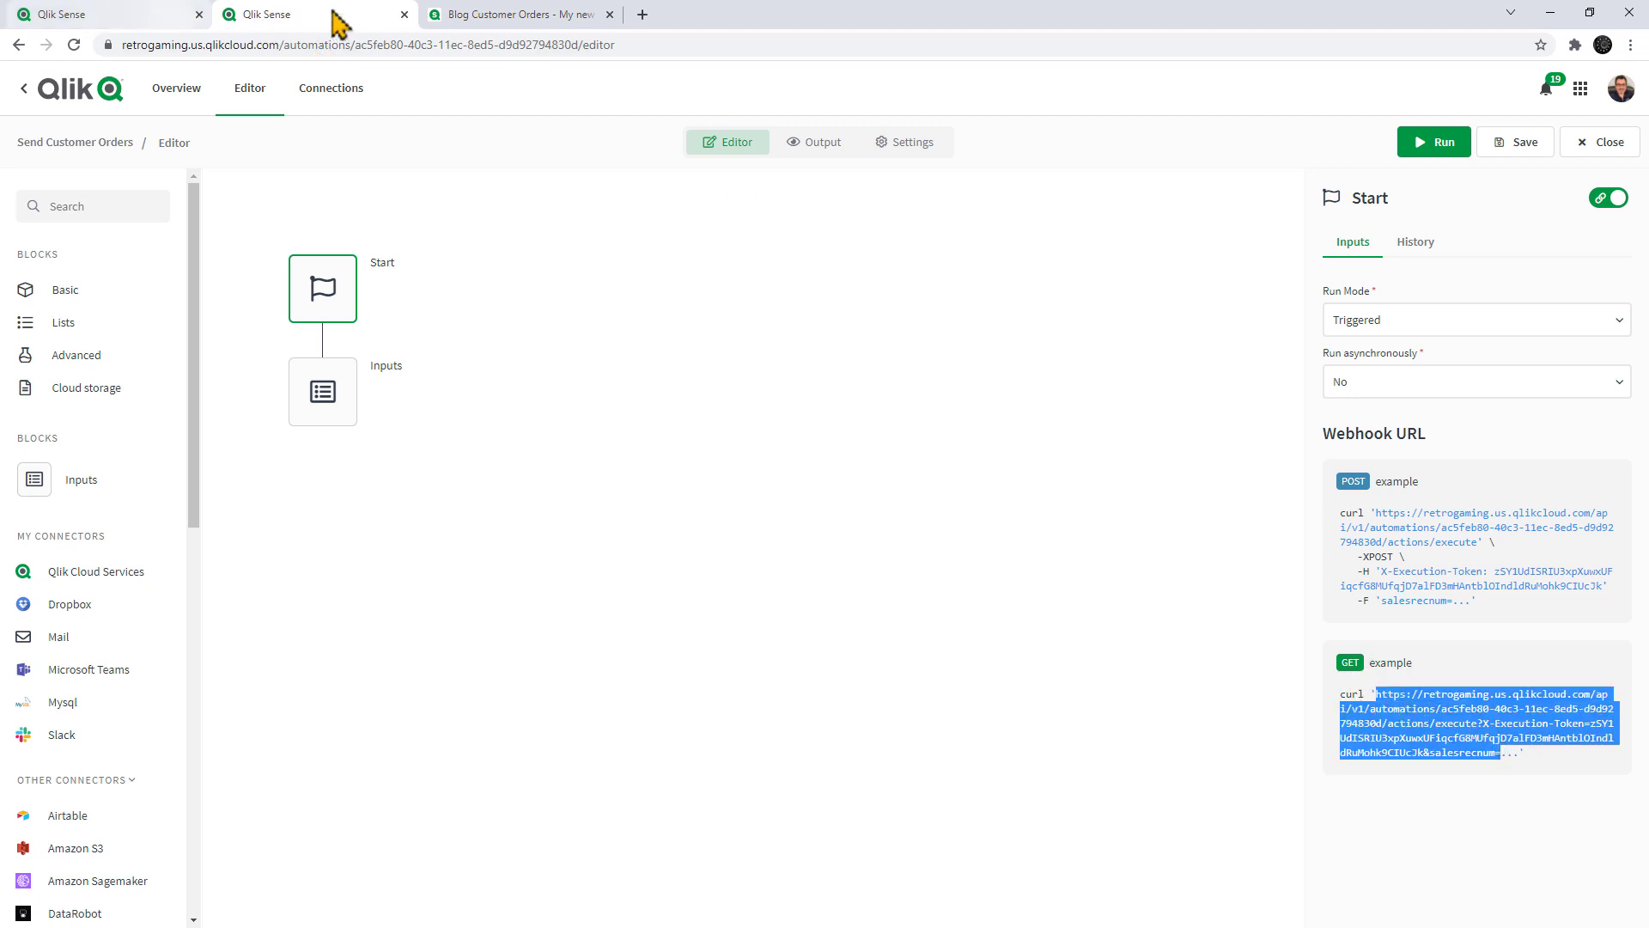
click(462, 15)
click(904, 336)
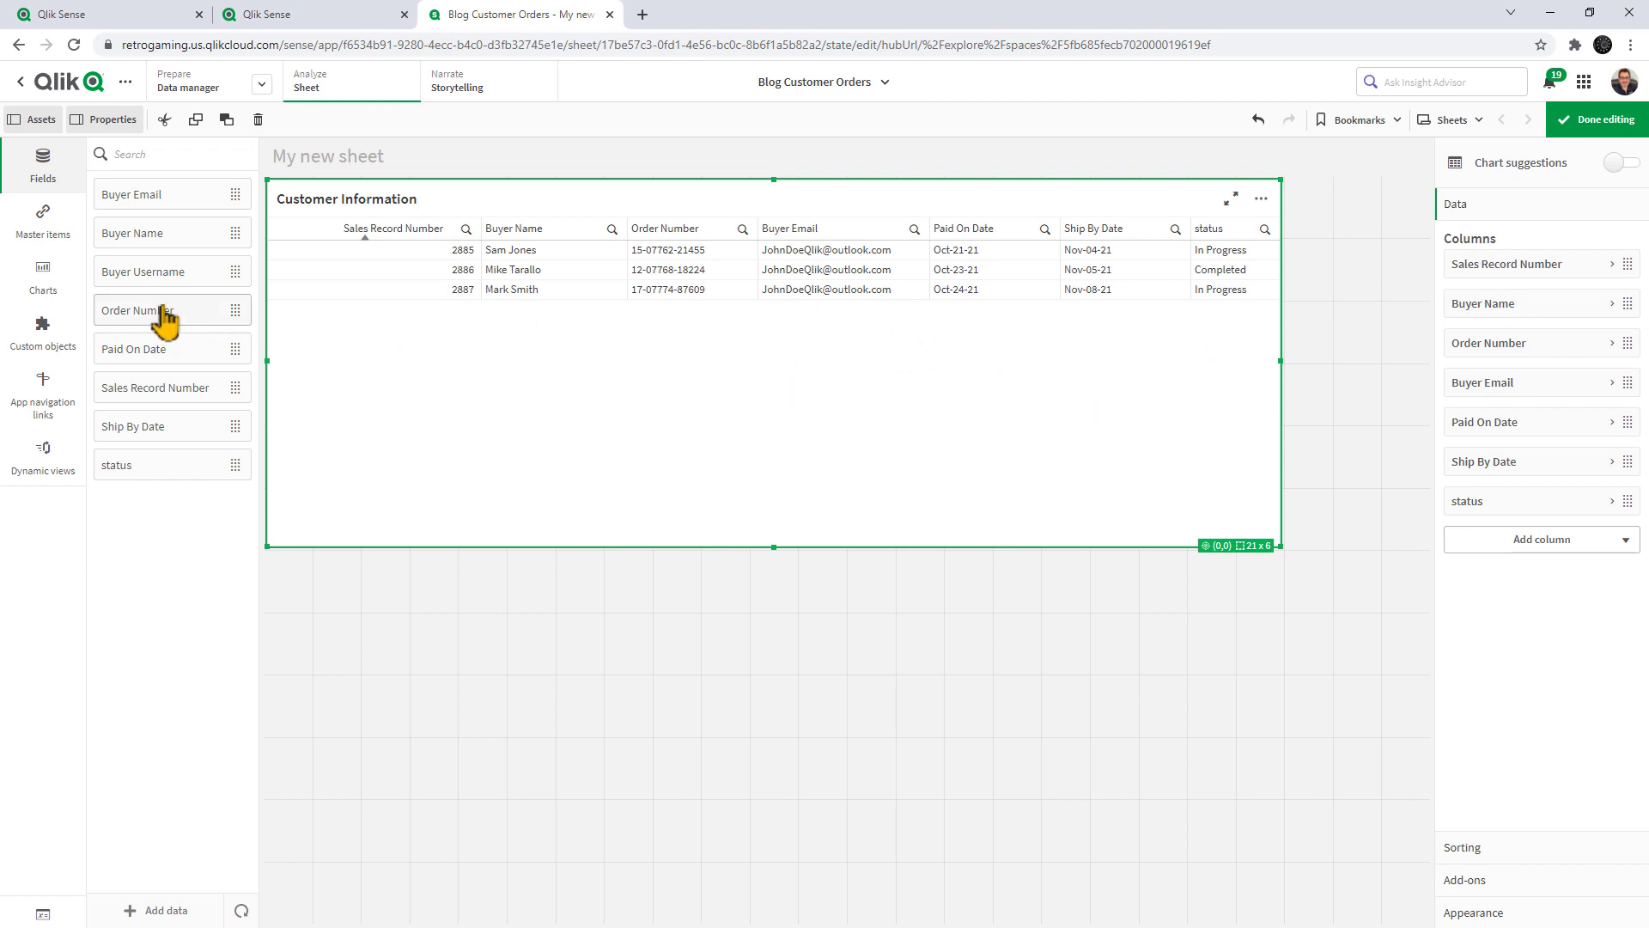
Step: Add a Buyer Email column relabelled 'Send Message' with the expression ='Send'
drag(161, 196, 802, 372)
click(801, 322)
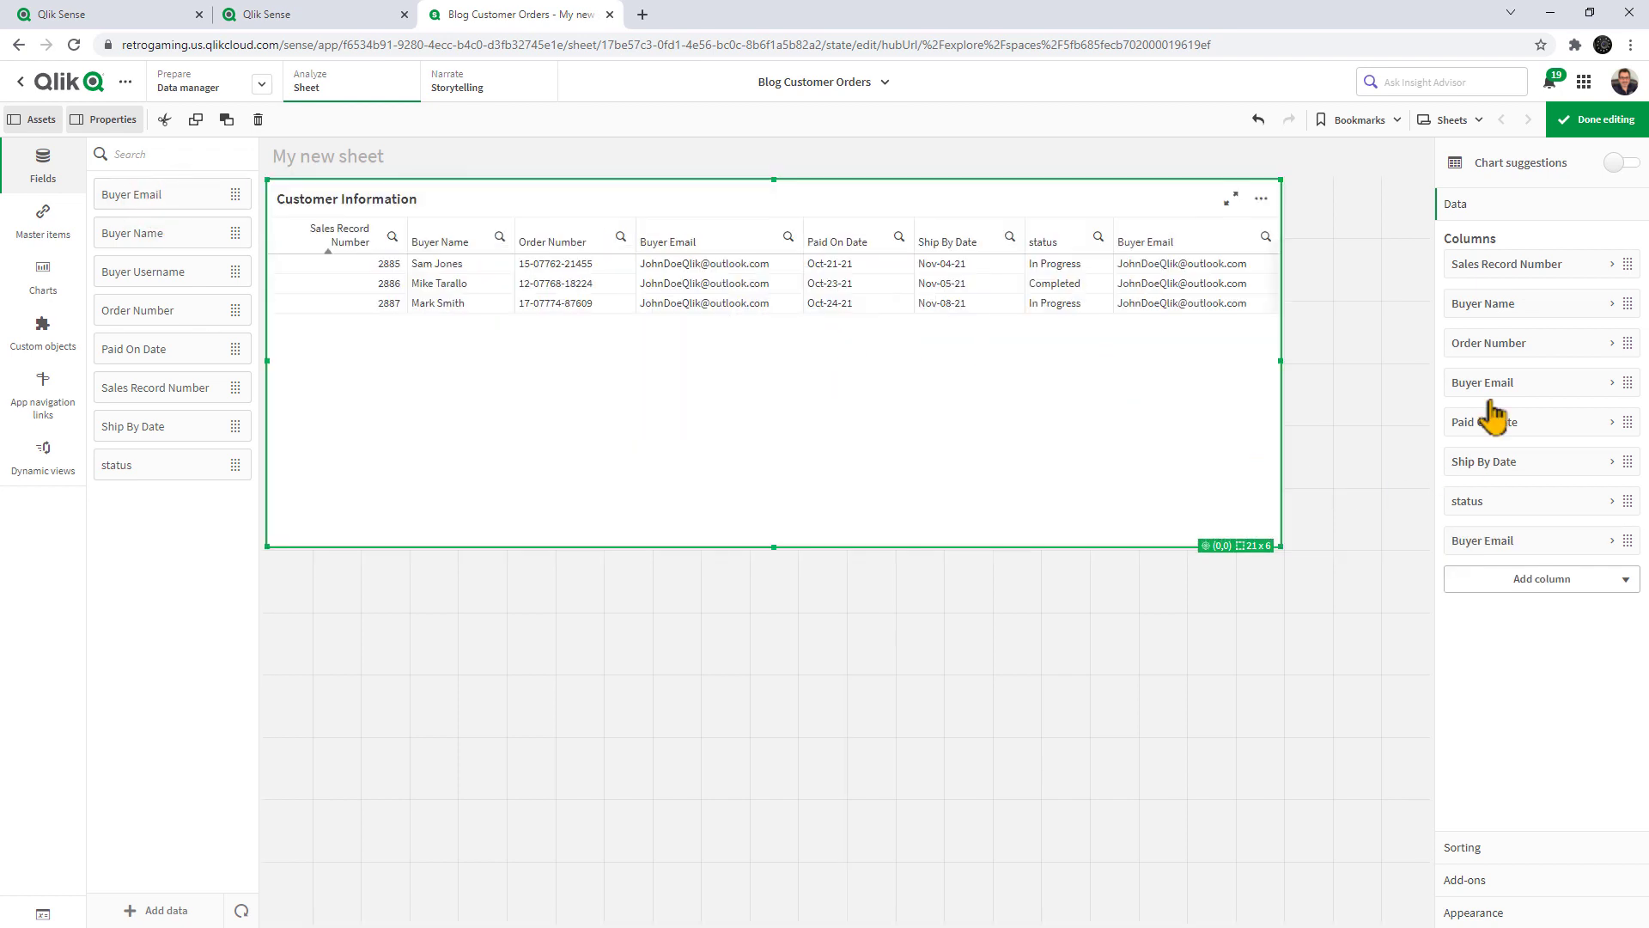
click(1530, 546)
click(1516, 651)
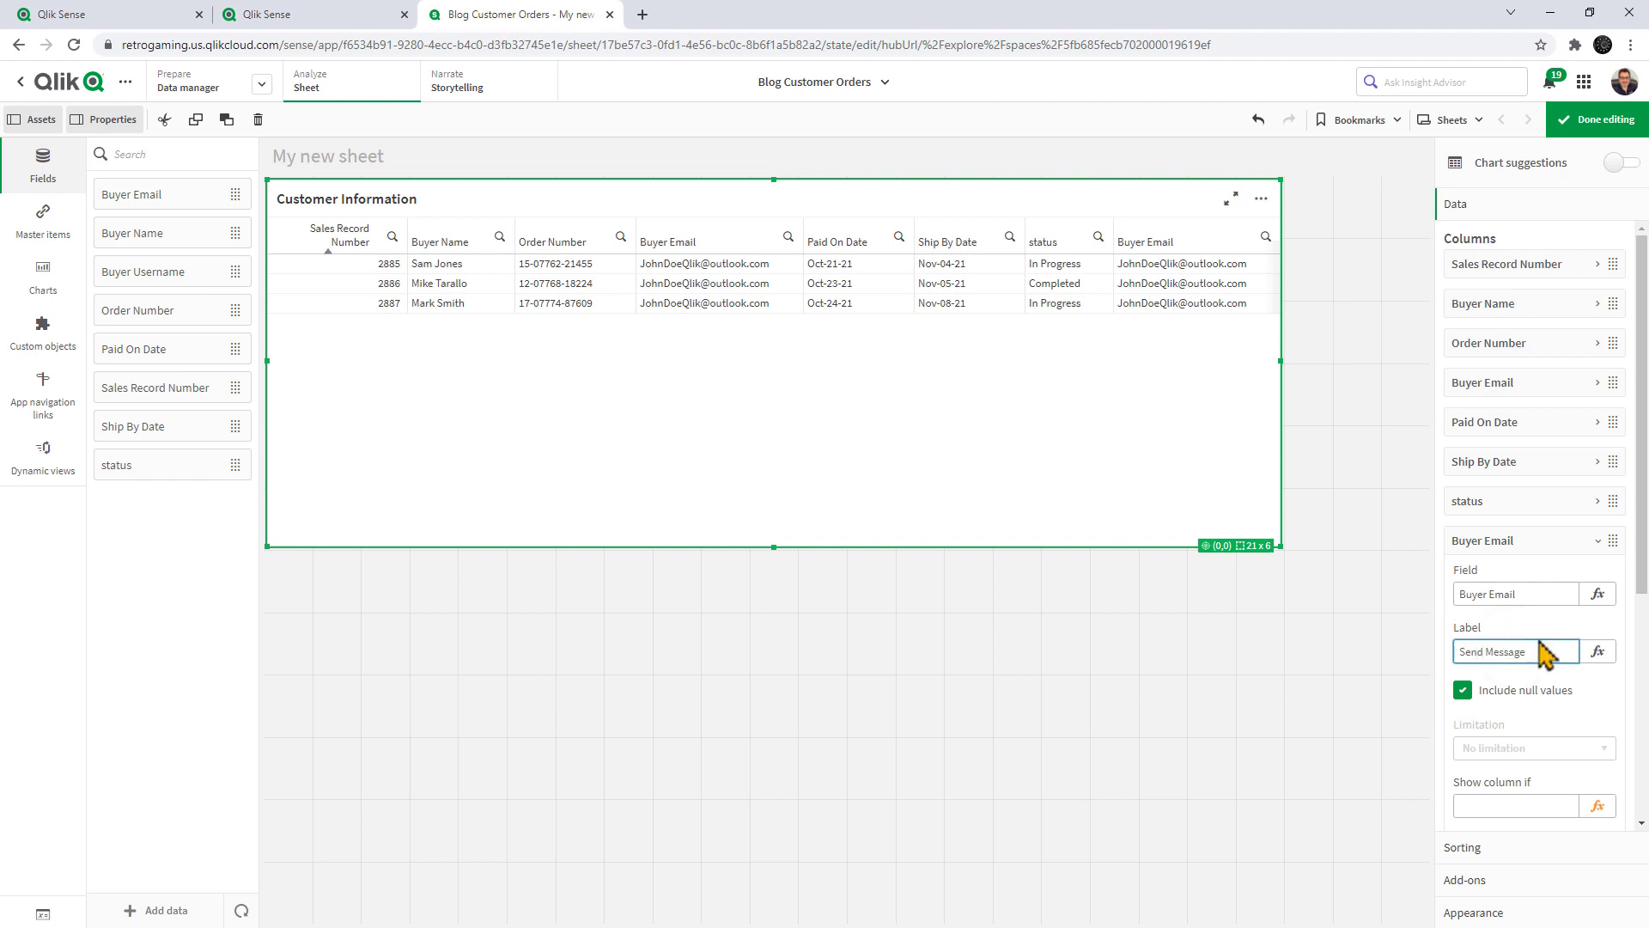
click(1536, 594)
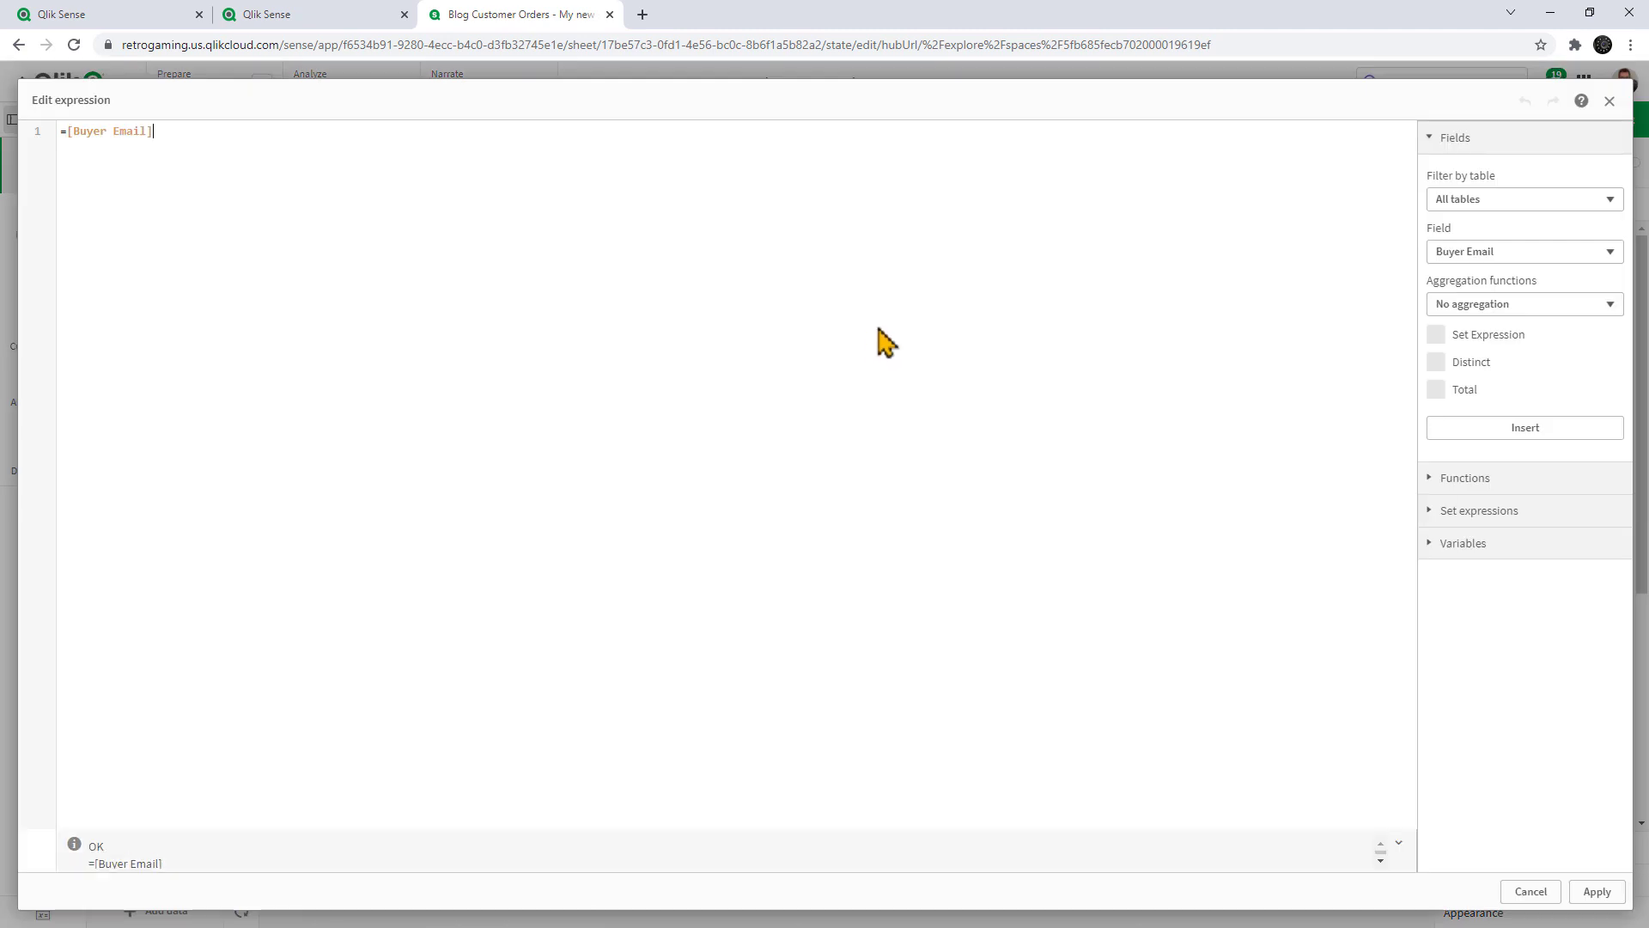
key(BackSpace)
key(BackSpace)
key(BackSpace)
key(BackSpace)
key(BackSpace)
key(BackSpace)
key(BackSpace)
key(BackSpace)
key(BackSpace)
key(BackSpace)
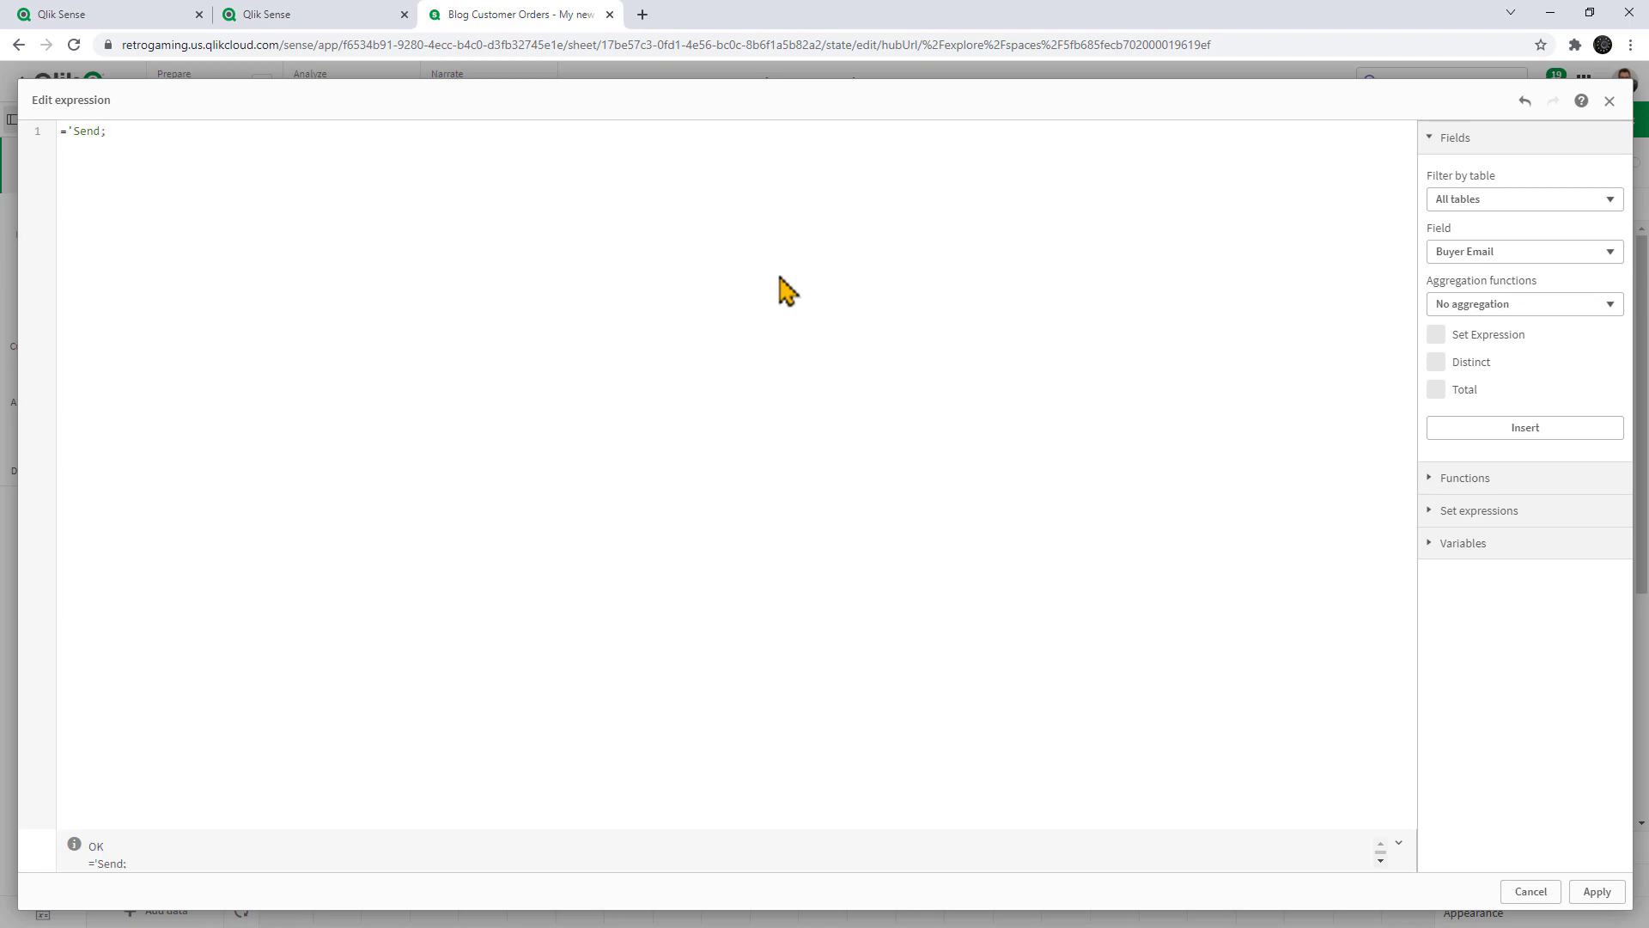
click(1597, 891)
scroll(1512, 756, down, 4)
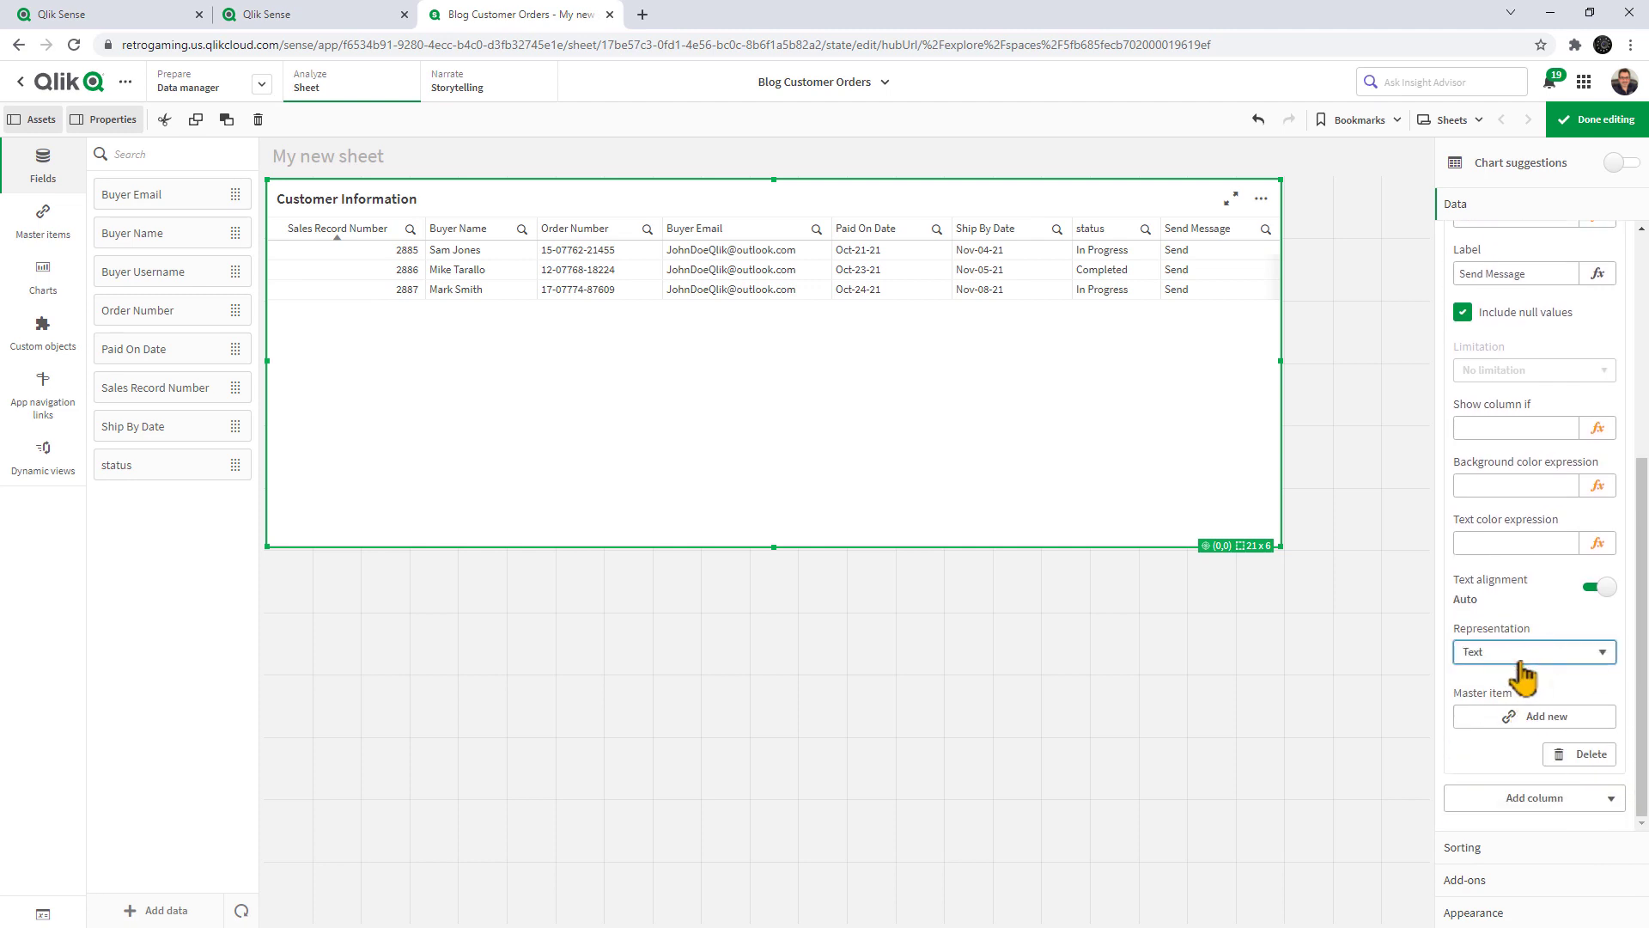
Step: Set the Send Message column's representation to Link with an Add URL link setting
click(1518, 655)
click(1517, 688)
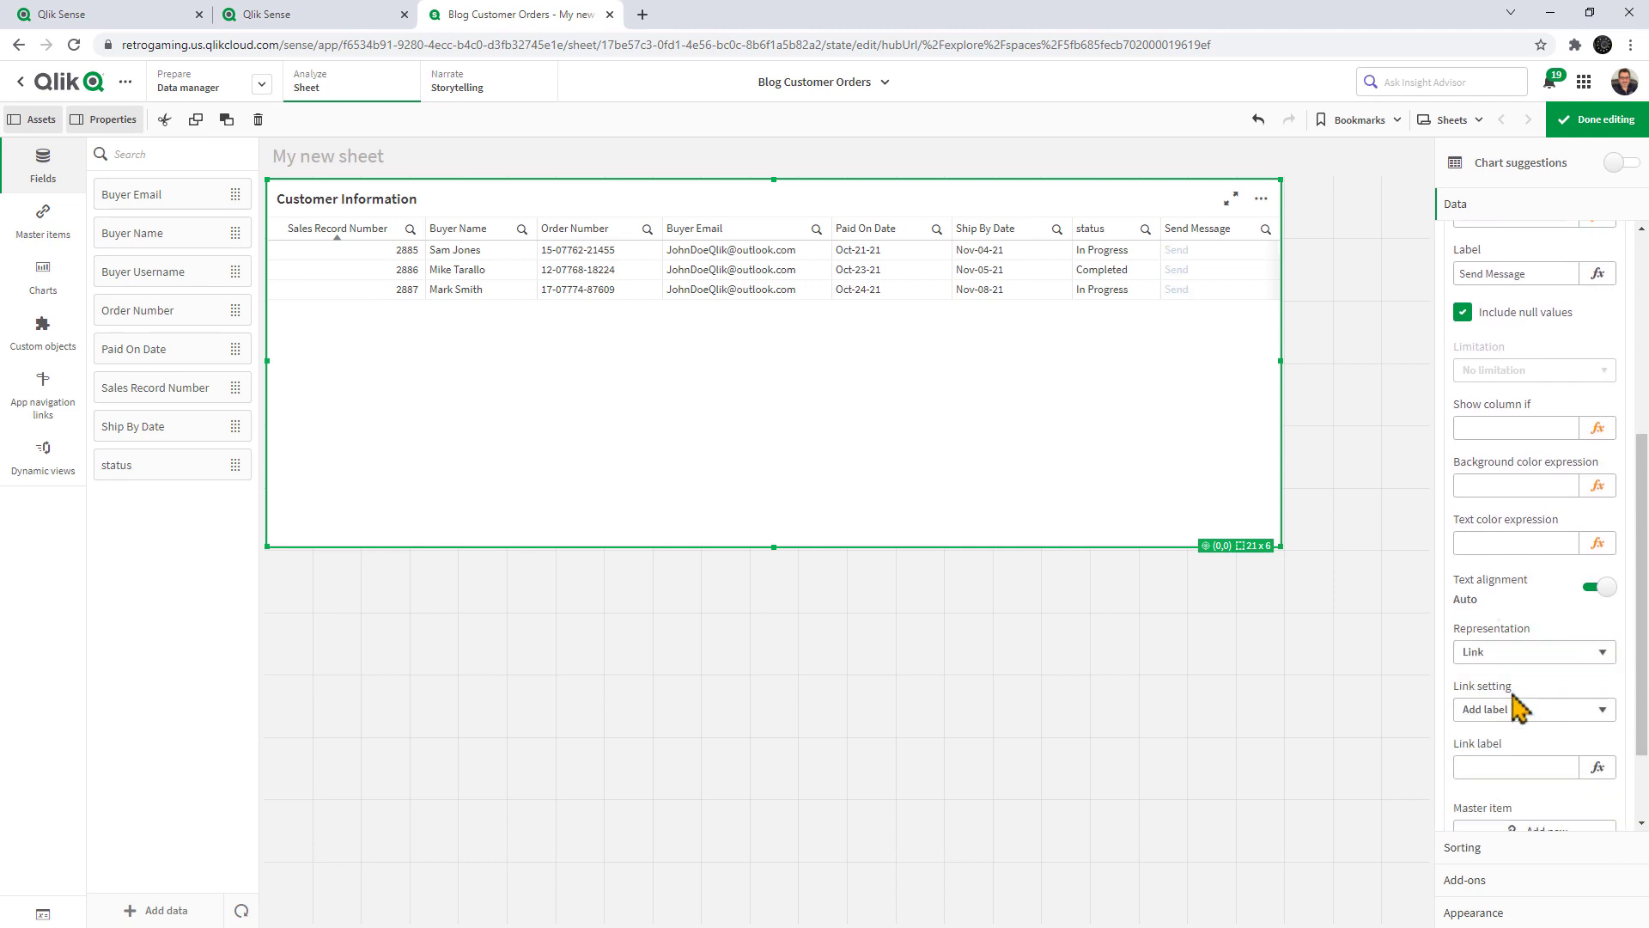
scroll(1585, 781, down, 2)
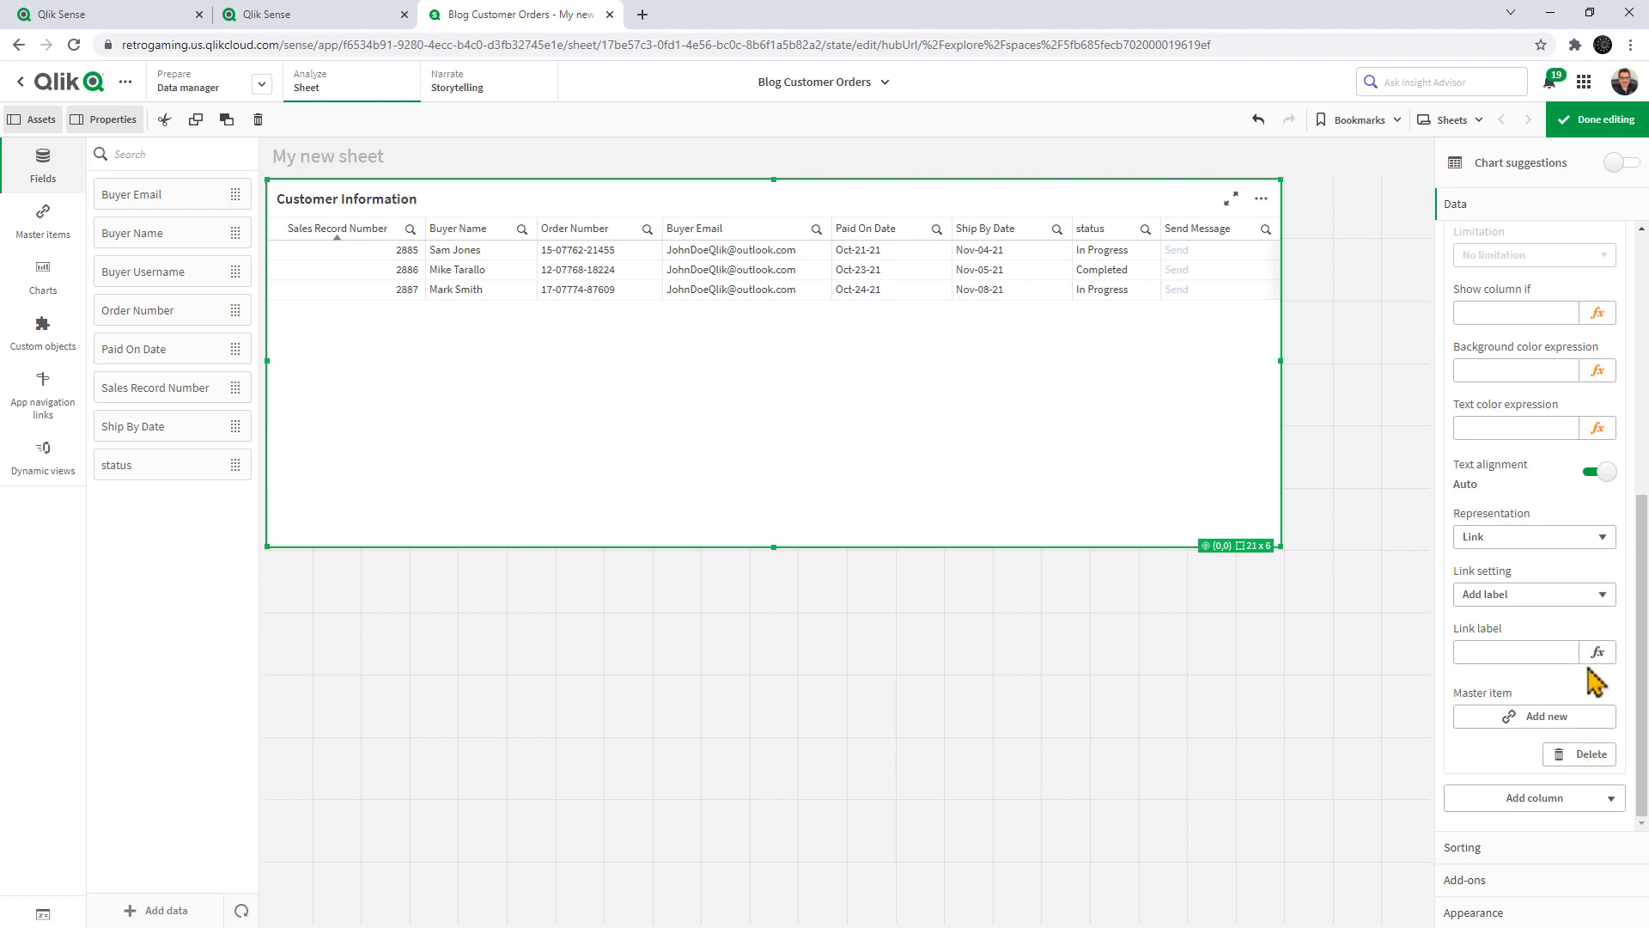
click(1594, 597)
click(1559, 636)
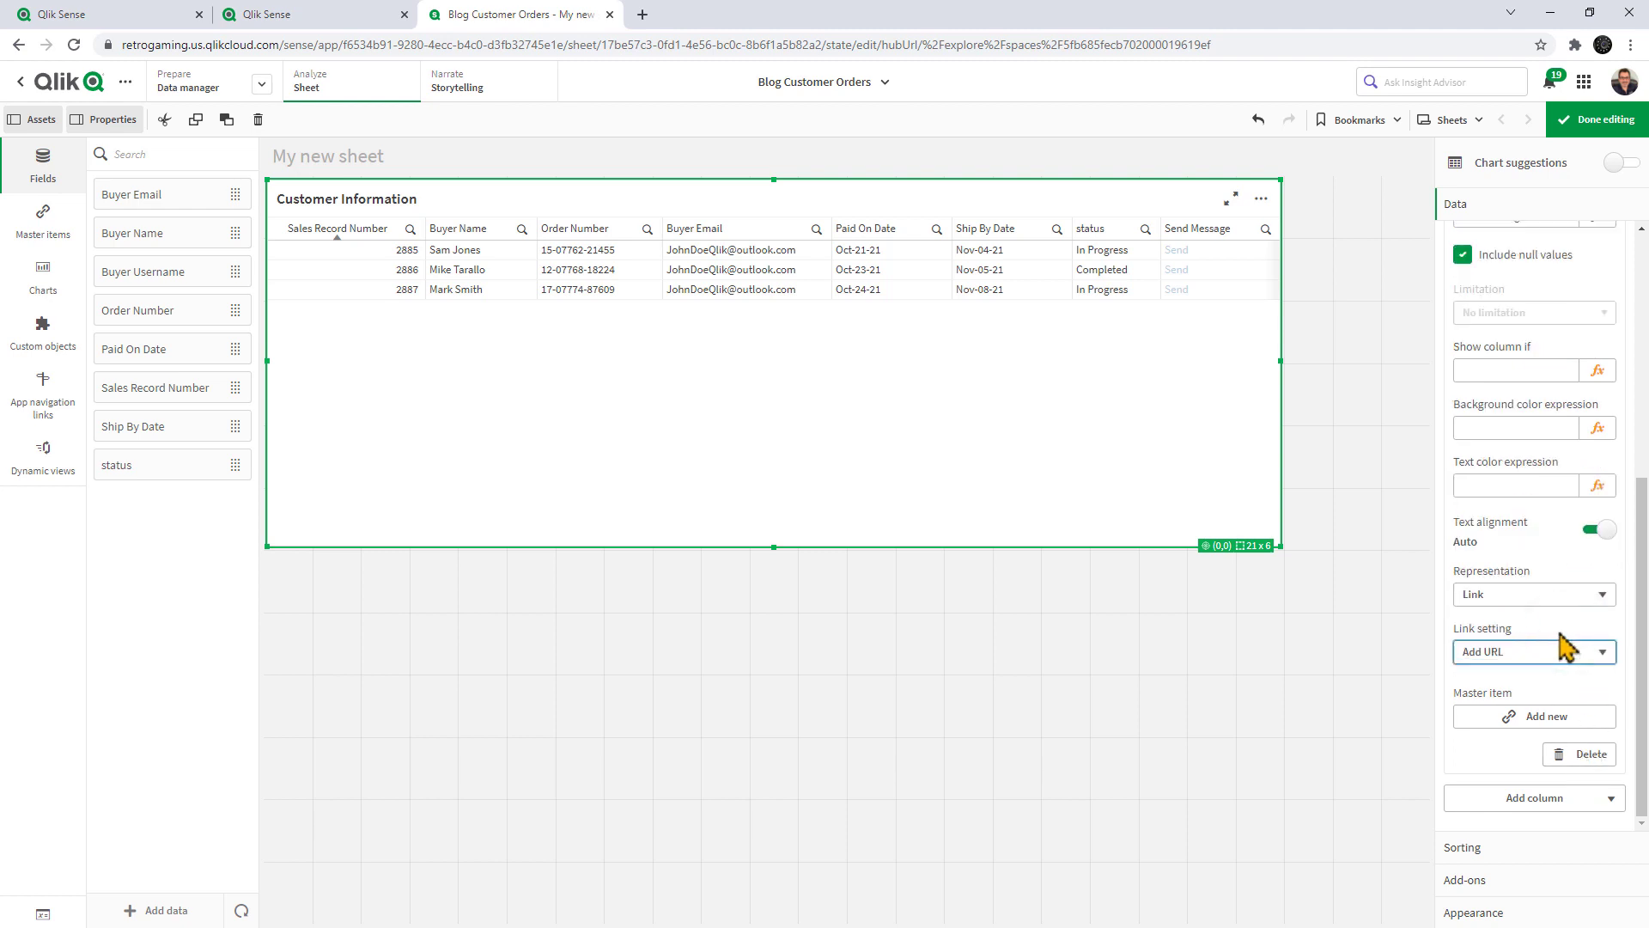
Step: Set the link URL to ='<webhook URL>salesrecnum=' & [Sales Record Number]
click(1596, 710)
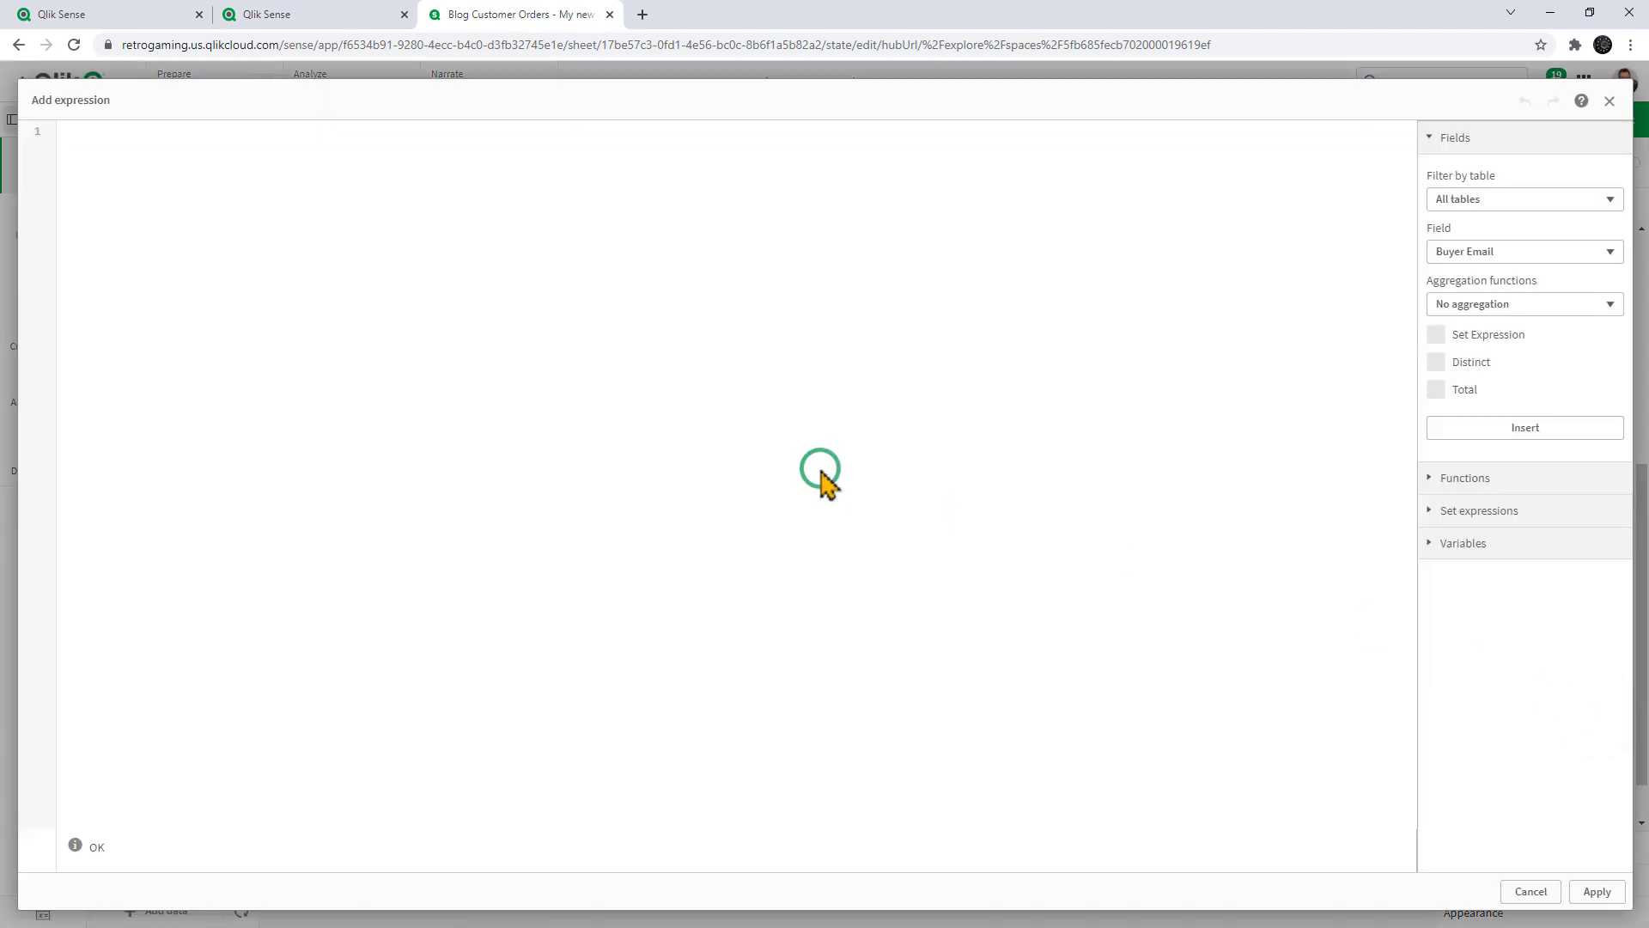
key(ctrl+v)
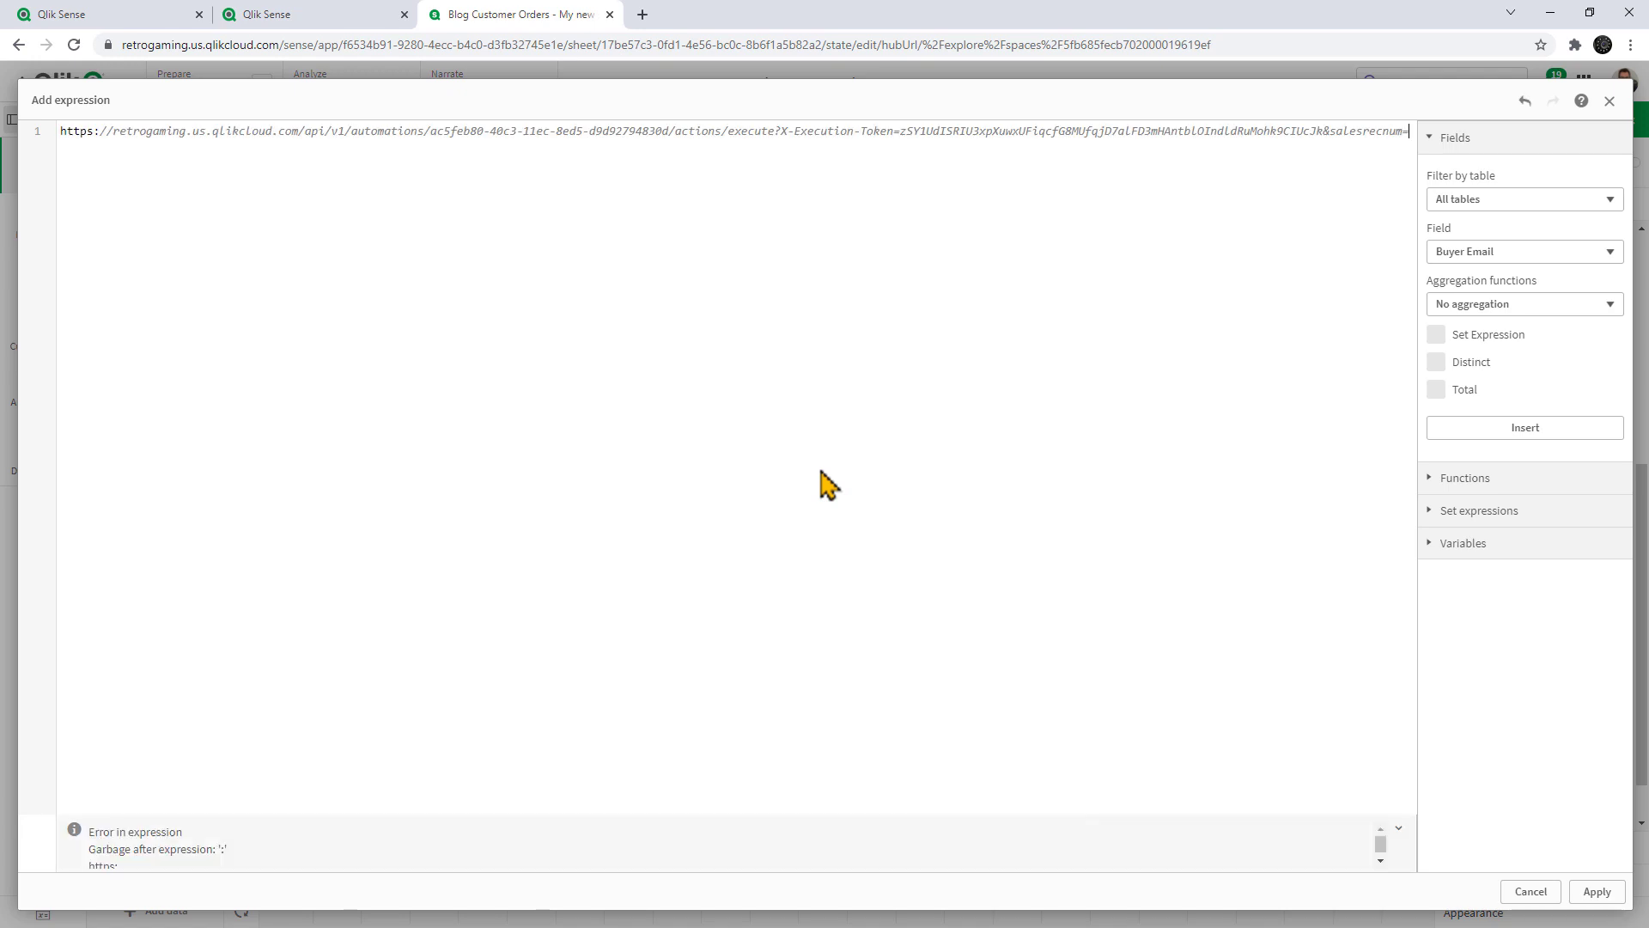
text(=')
key(End)
text(')
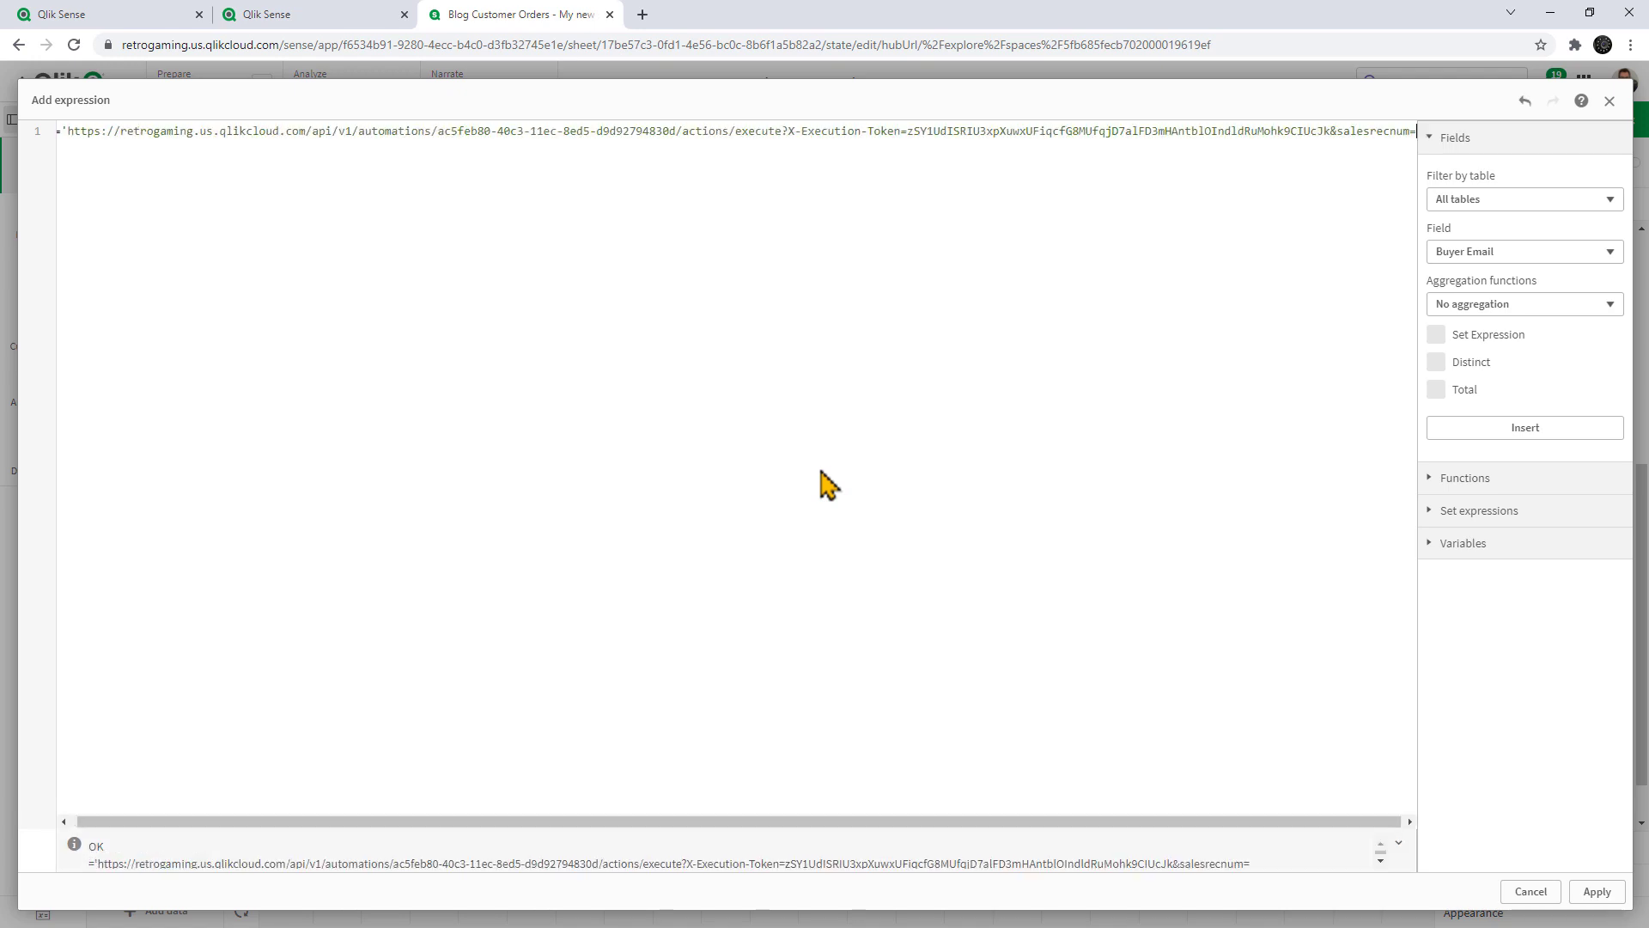
key(Return)
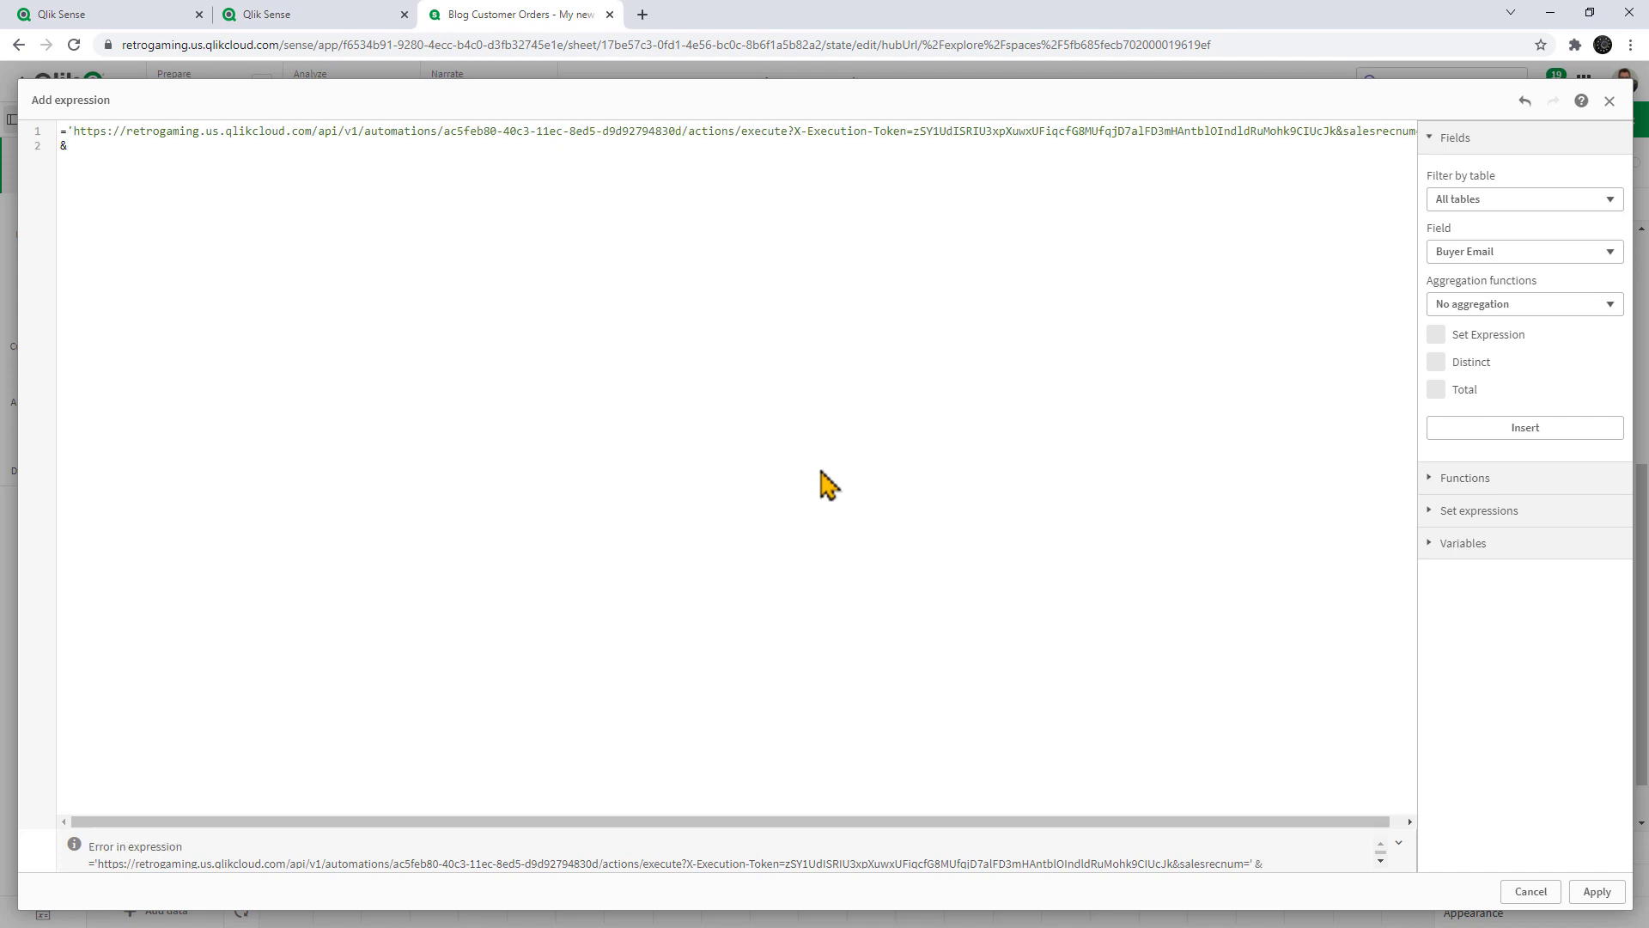
text(& s)
key(Return)
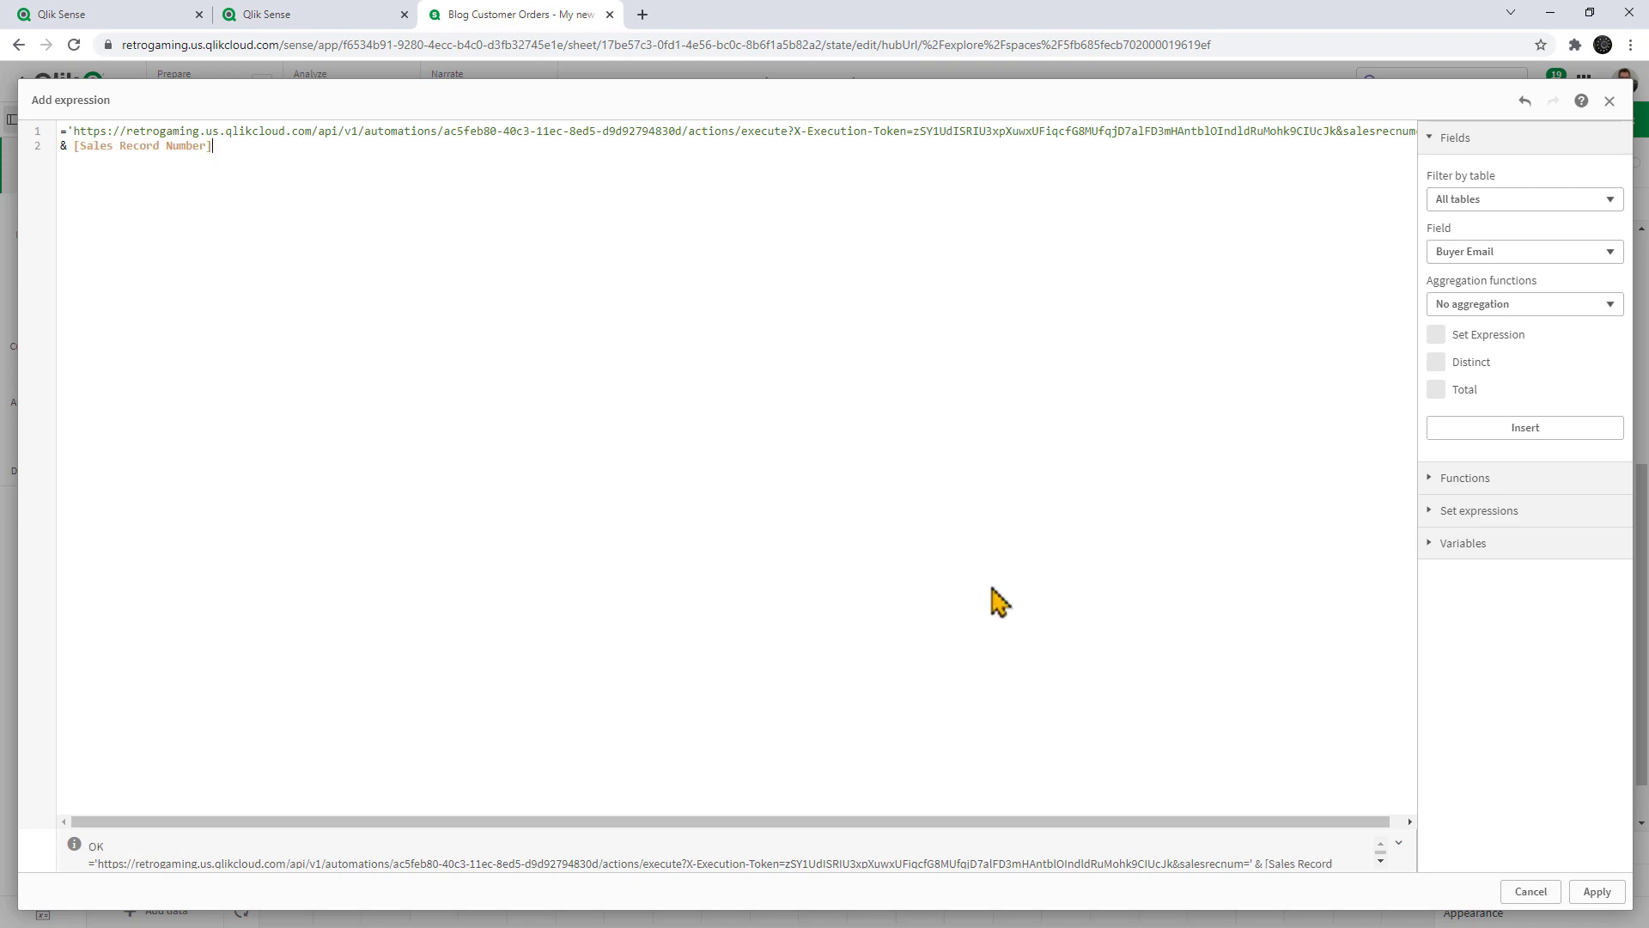
click(1598, 893)
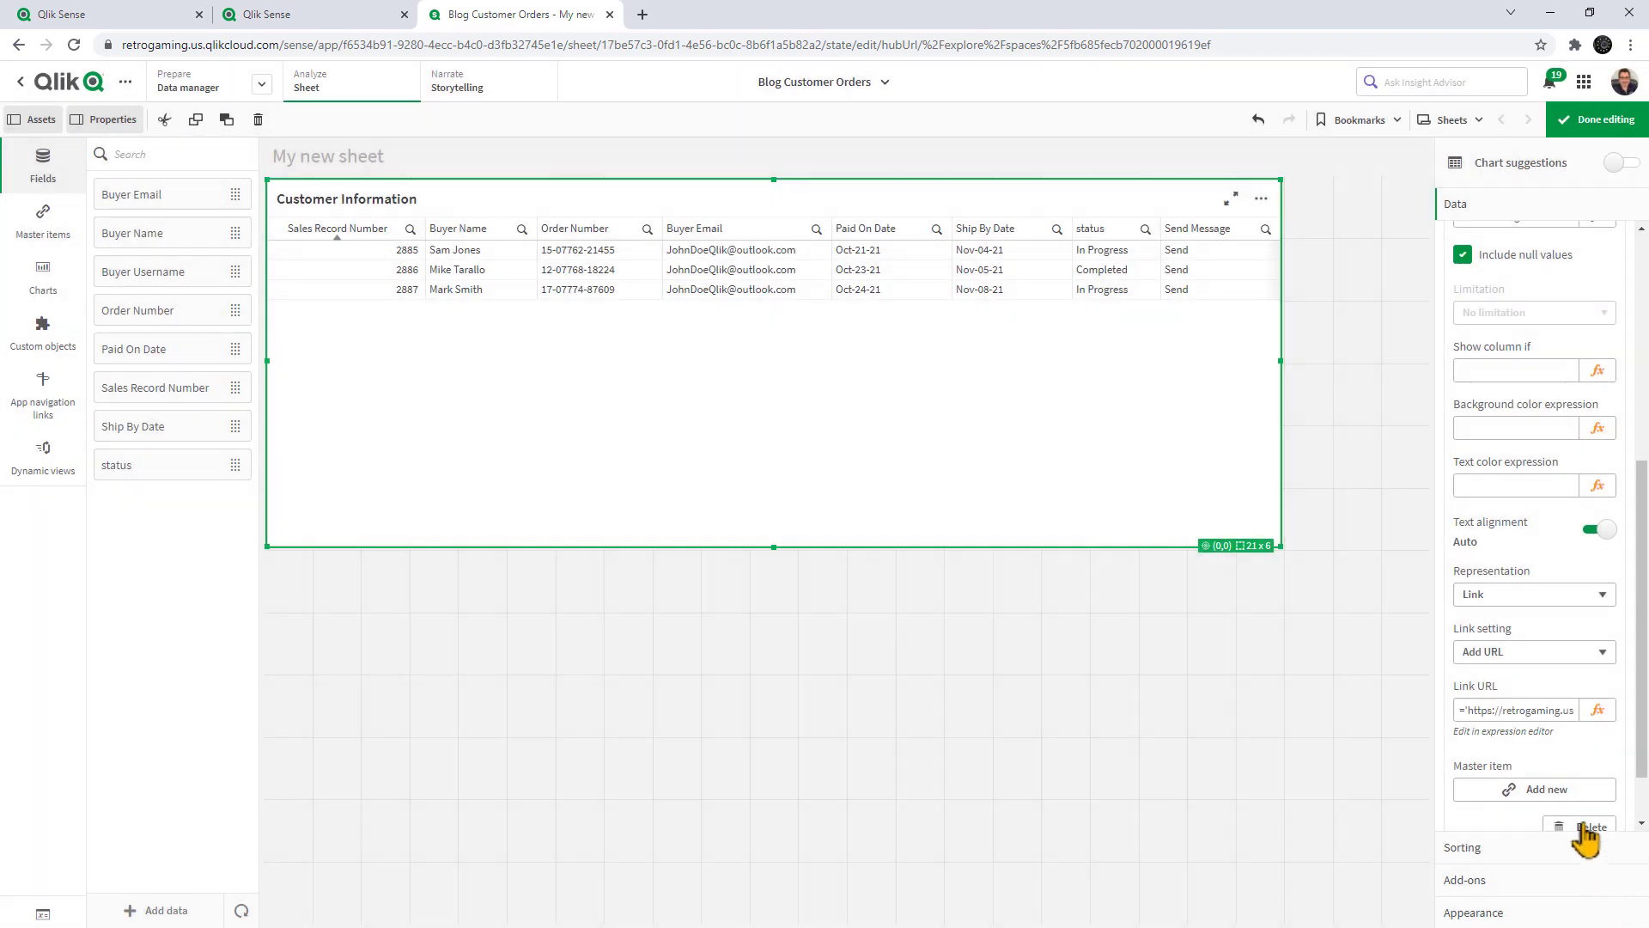
Step: Exit editing and check each Send link carries its row's salesrecnum (2885–2887)
click(1590, 120)
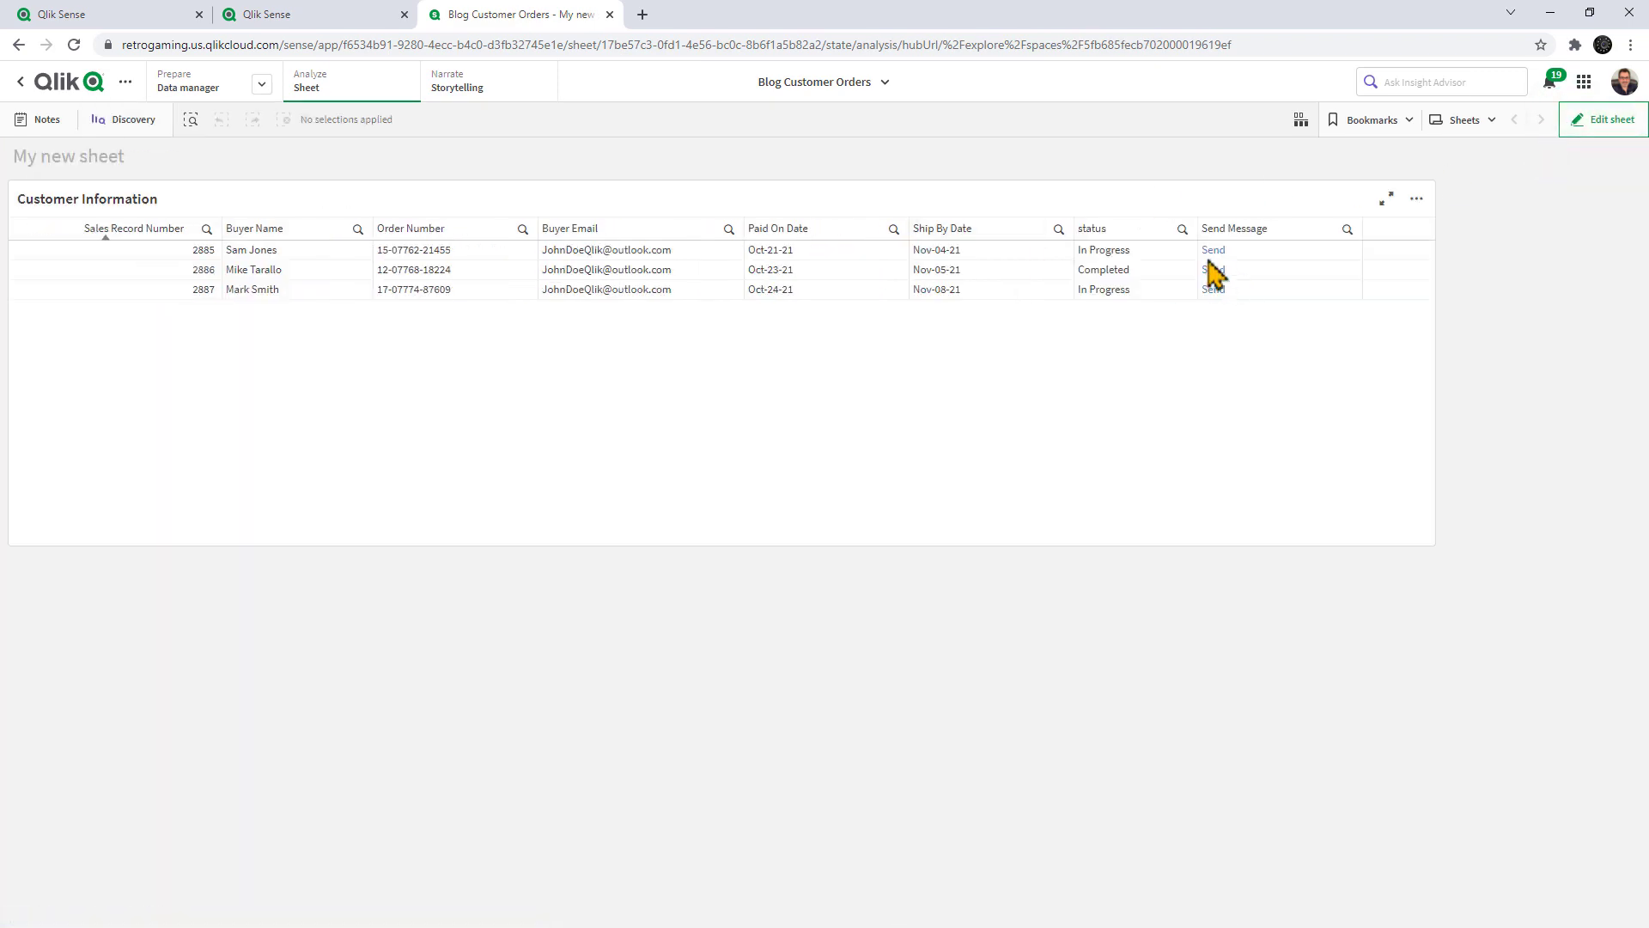
mouse_move(1212, 257)
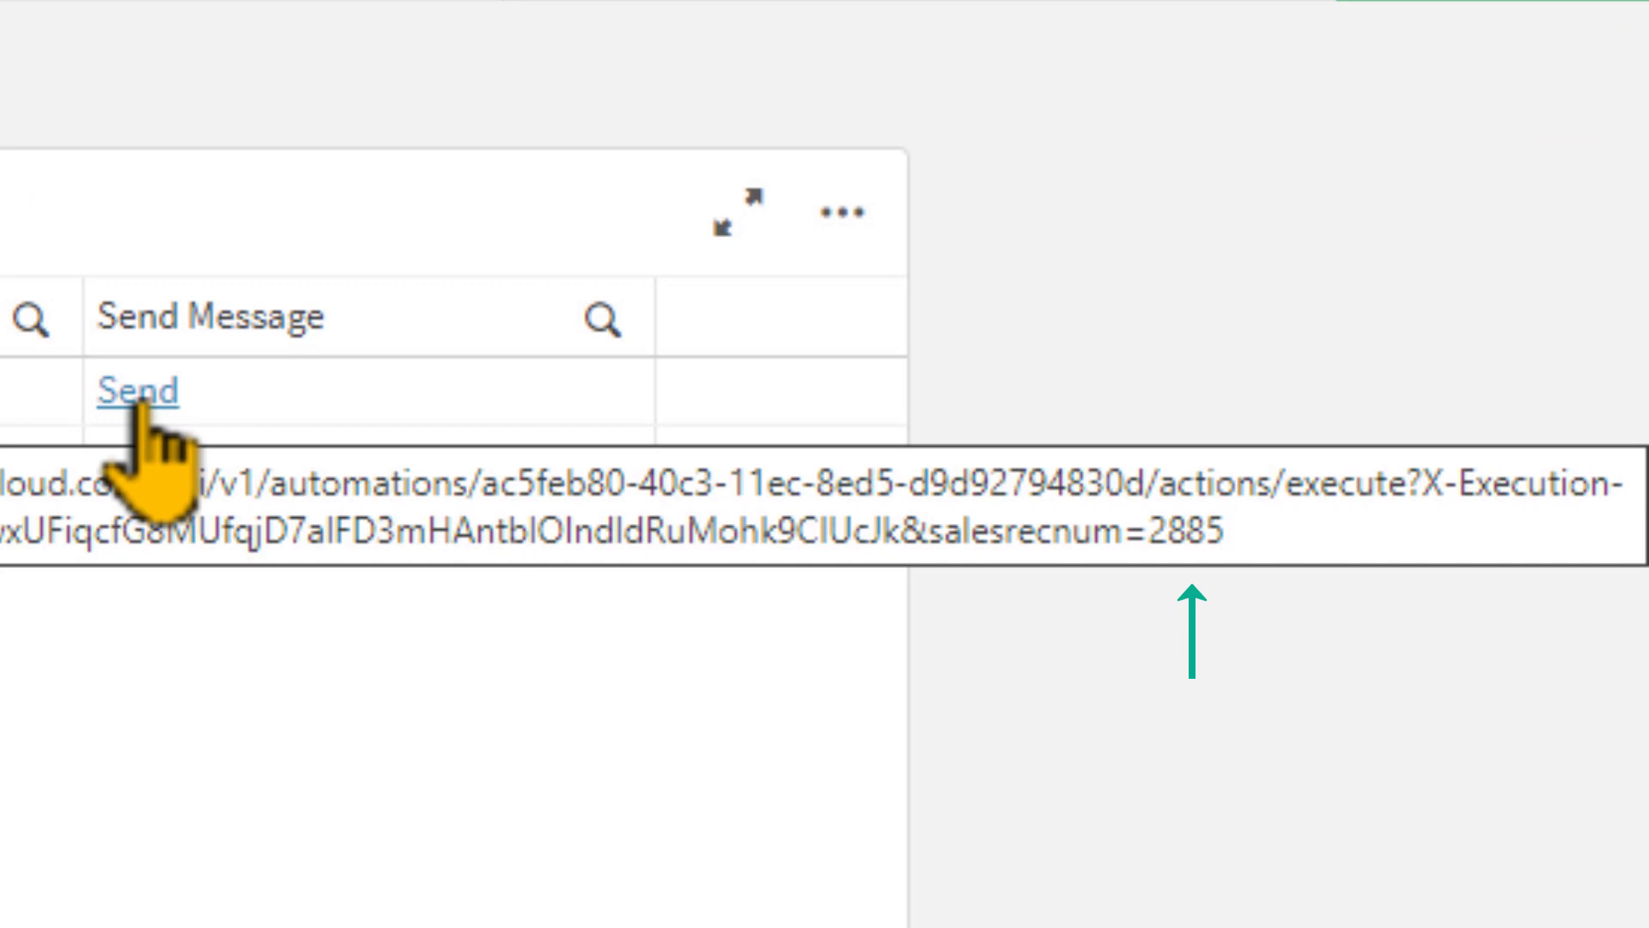
mouse_move(151, 474)
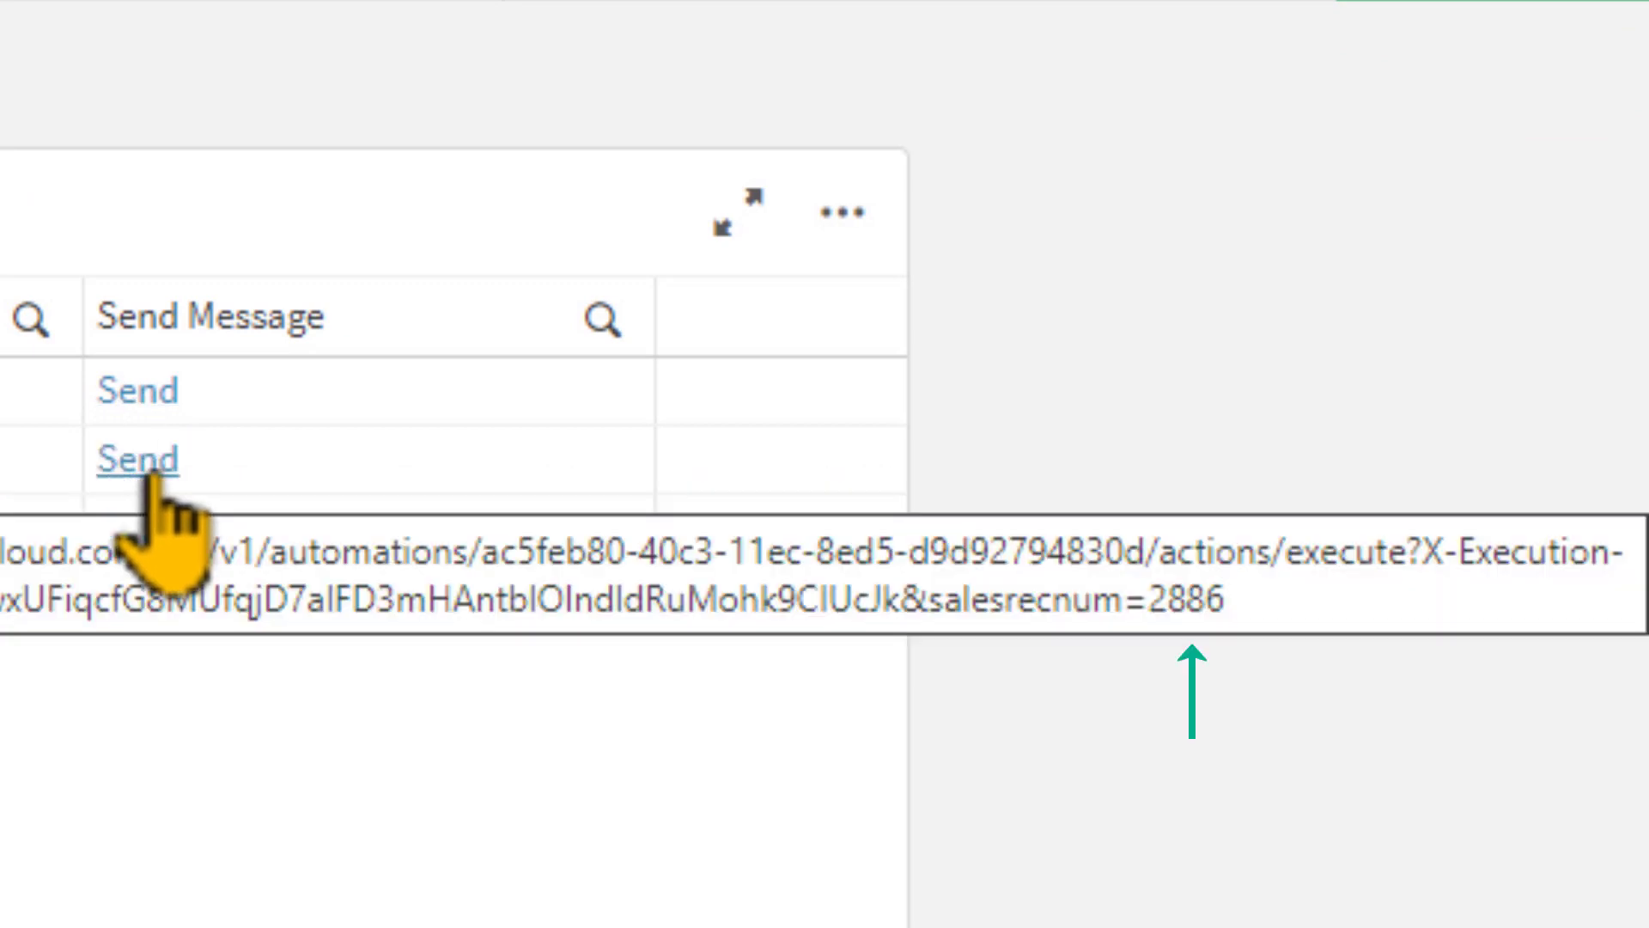
mouse_move(159, 529)
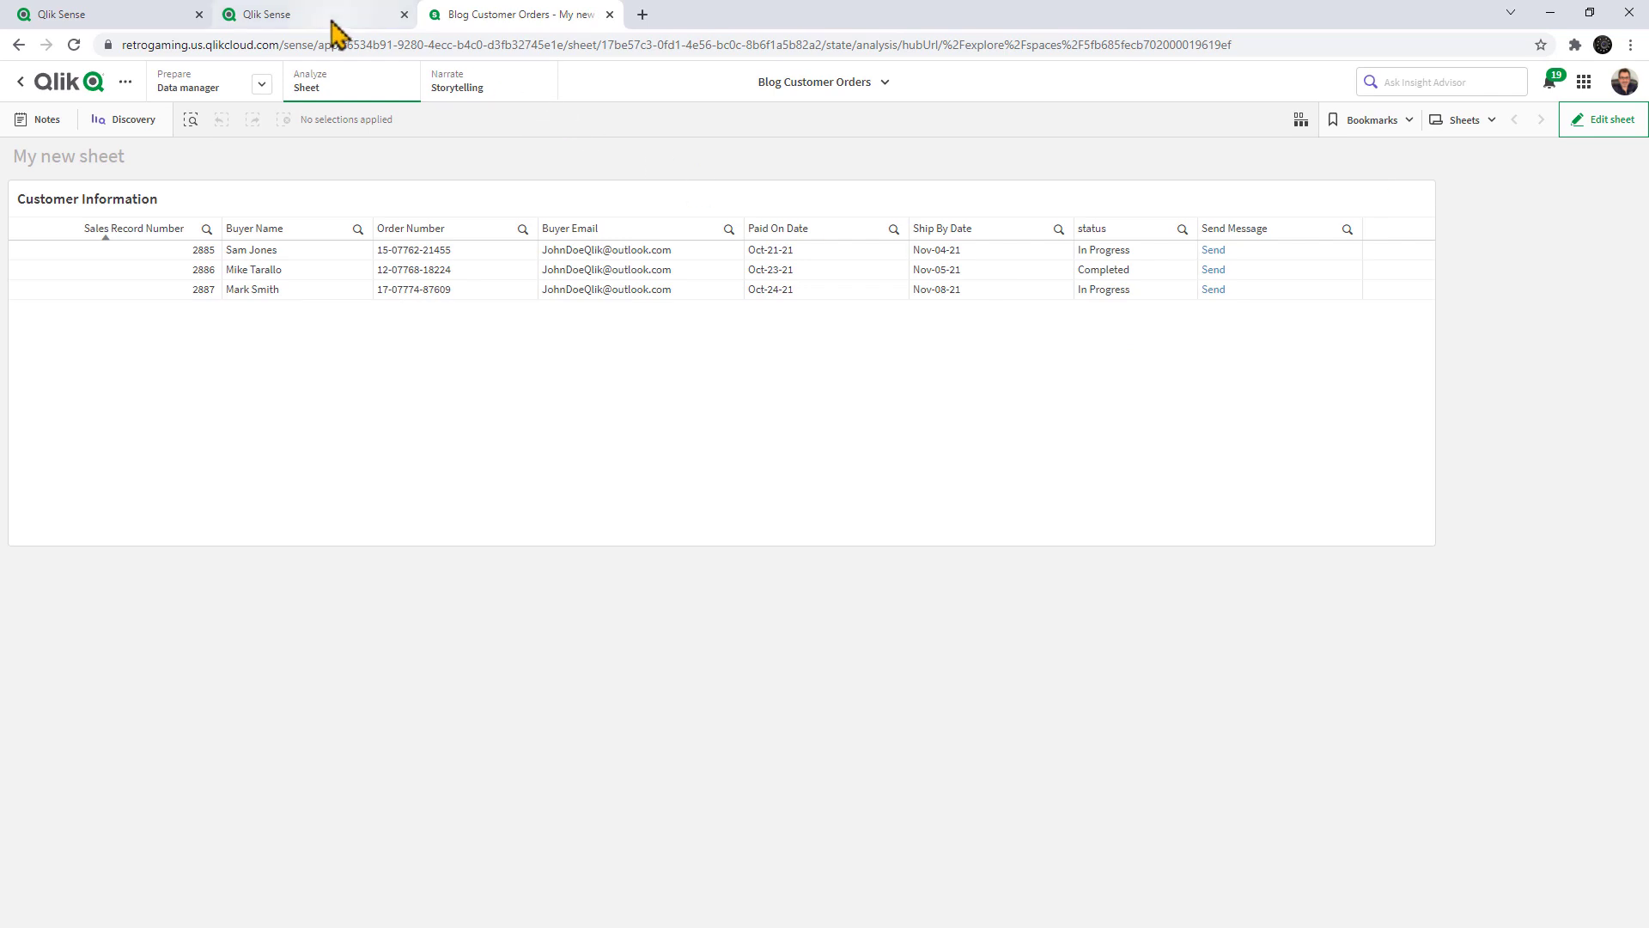
Step: Return to the Send Customer Orders editor and show the Qlik Cloud Services blocks
click(338, 35)
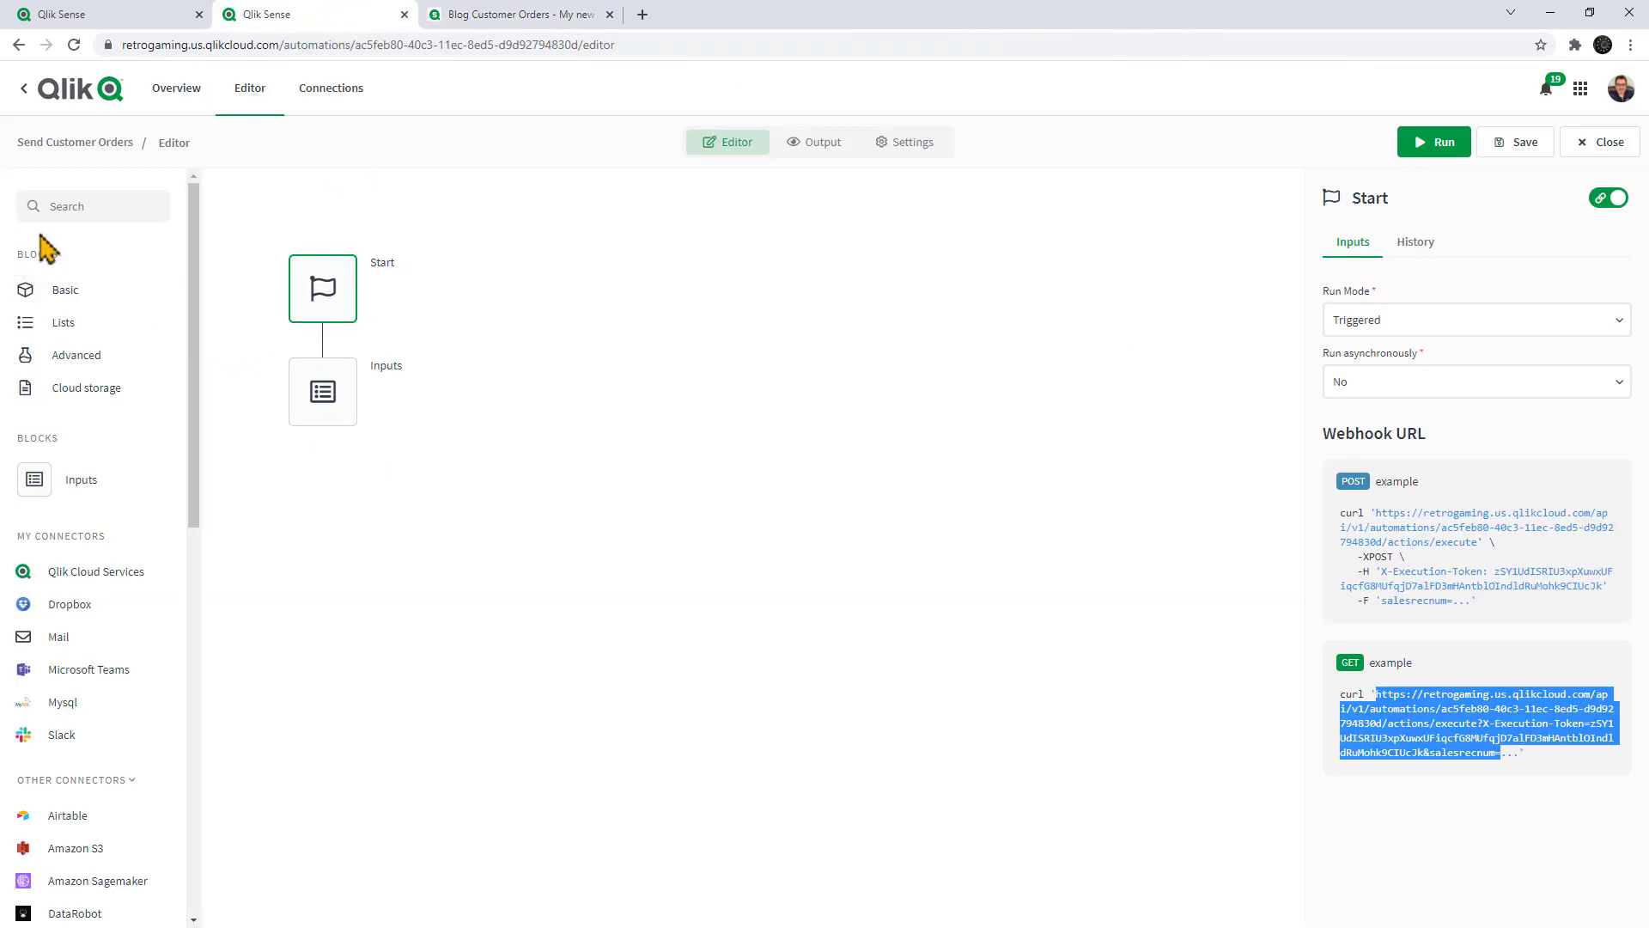
click(81, 205)
click(65, 591)
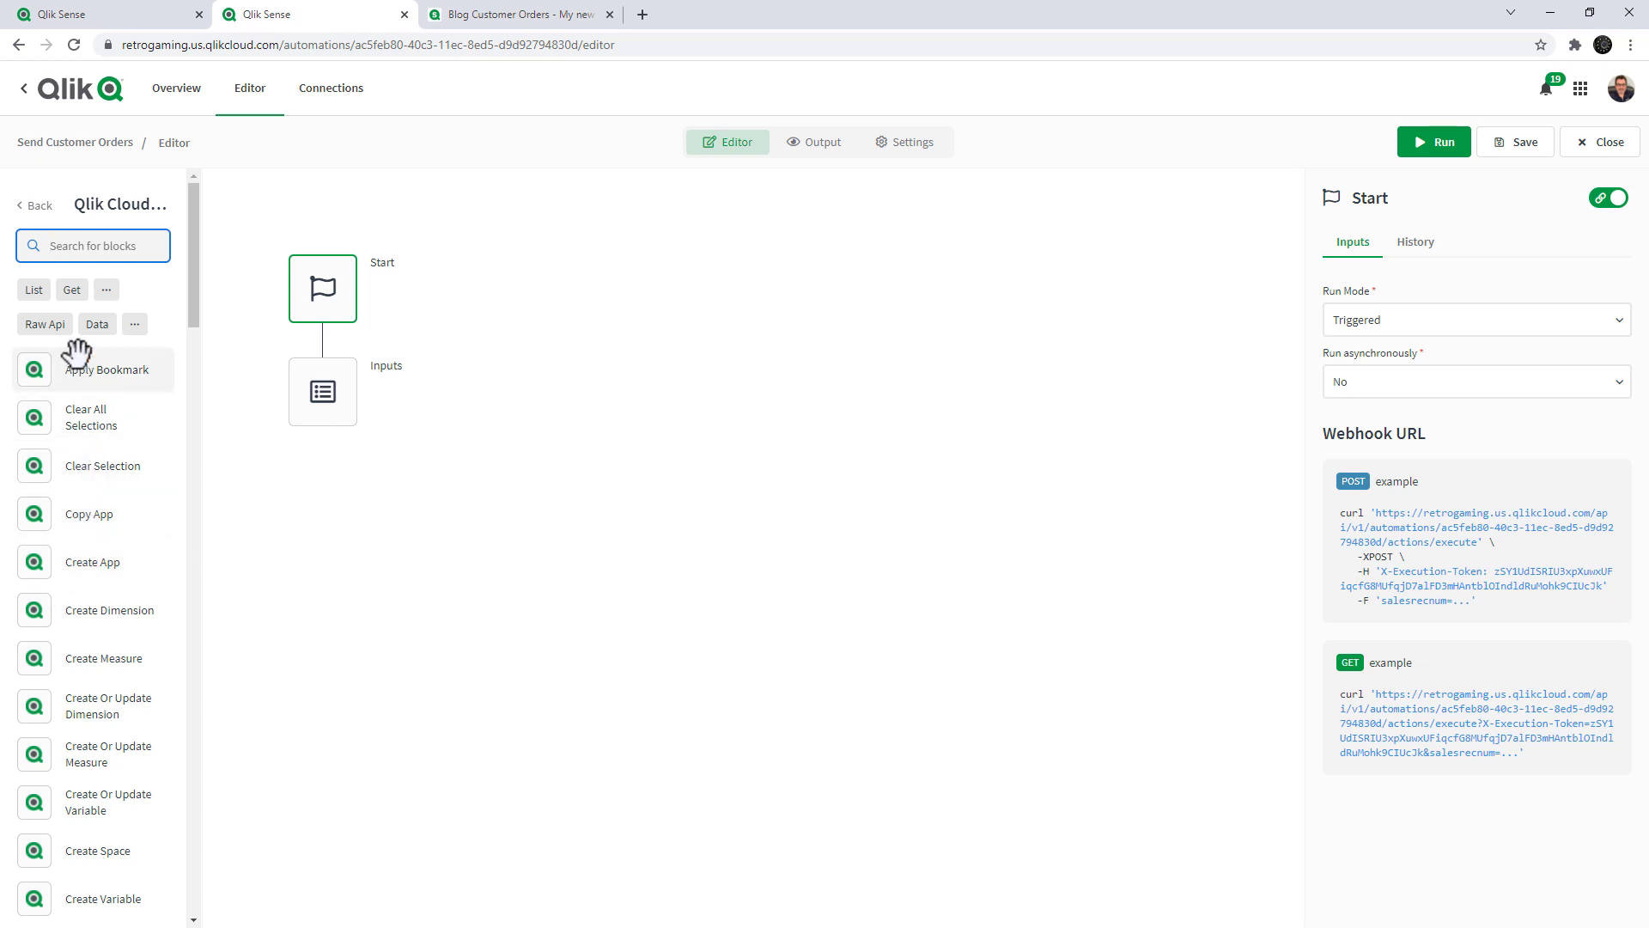
scroll(74, 339, down, 1)
scroll(86, 343, up, 1)
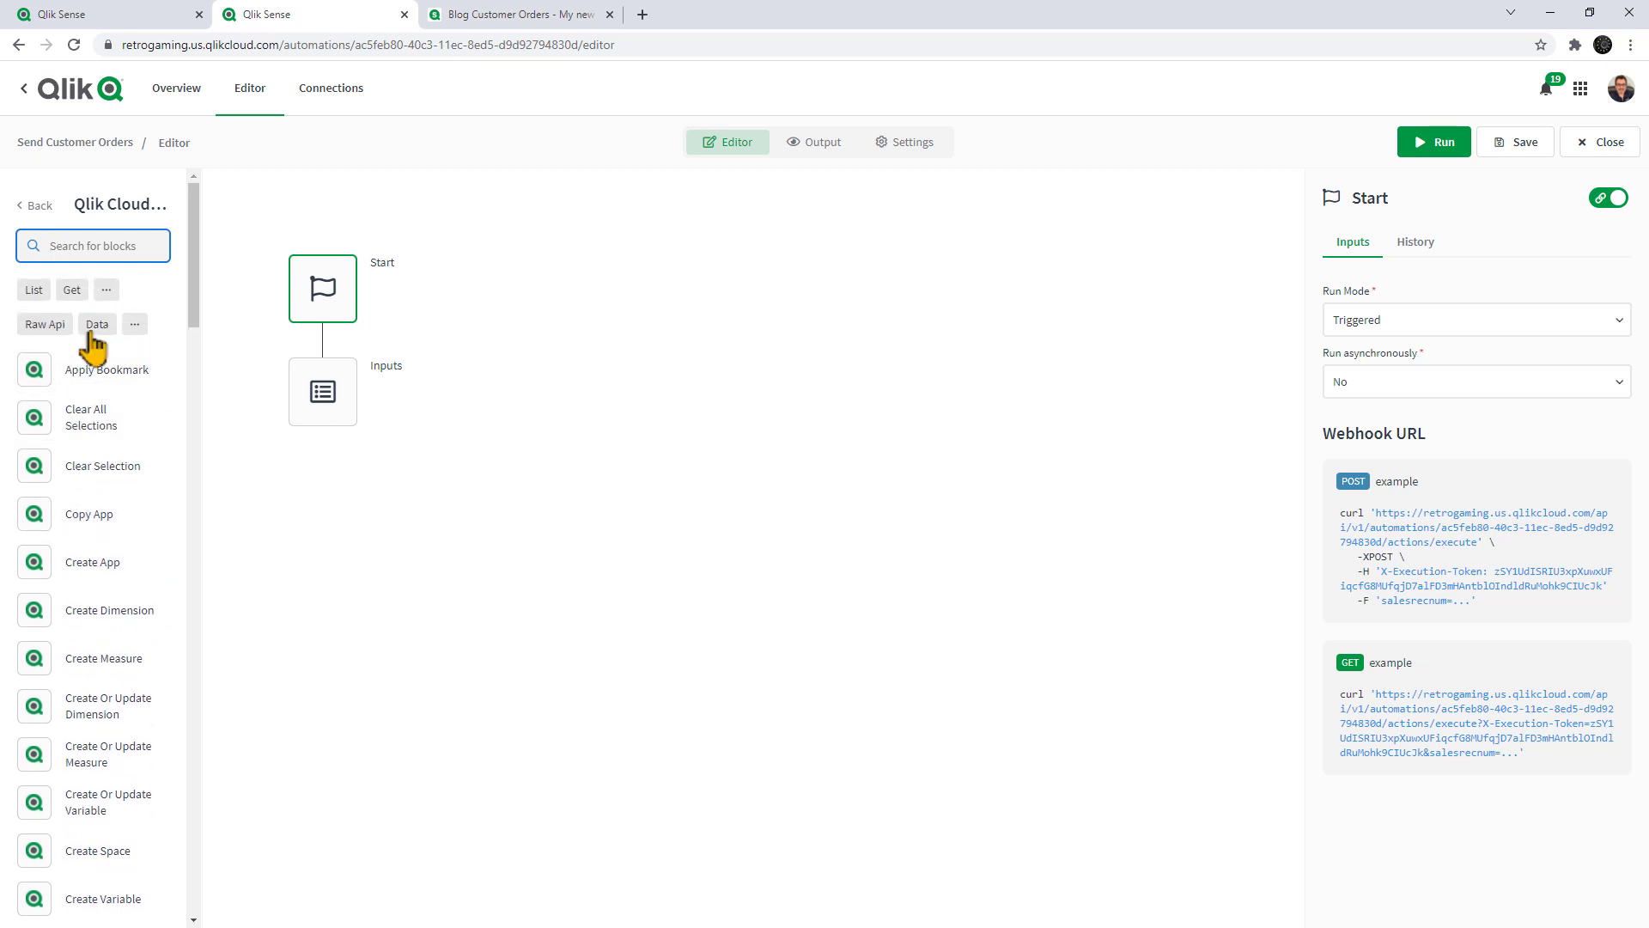
Step: Clear the Get-type filter and search the blocks for Select Field Value
click(72, 291)
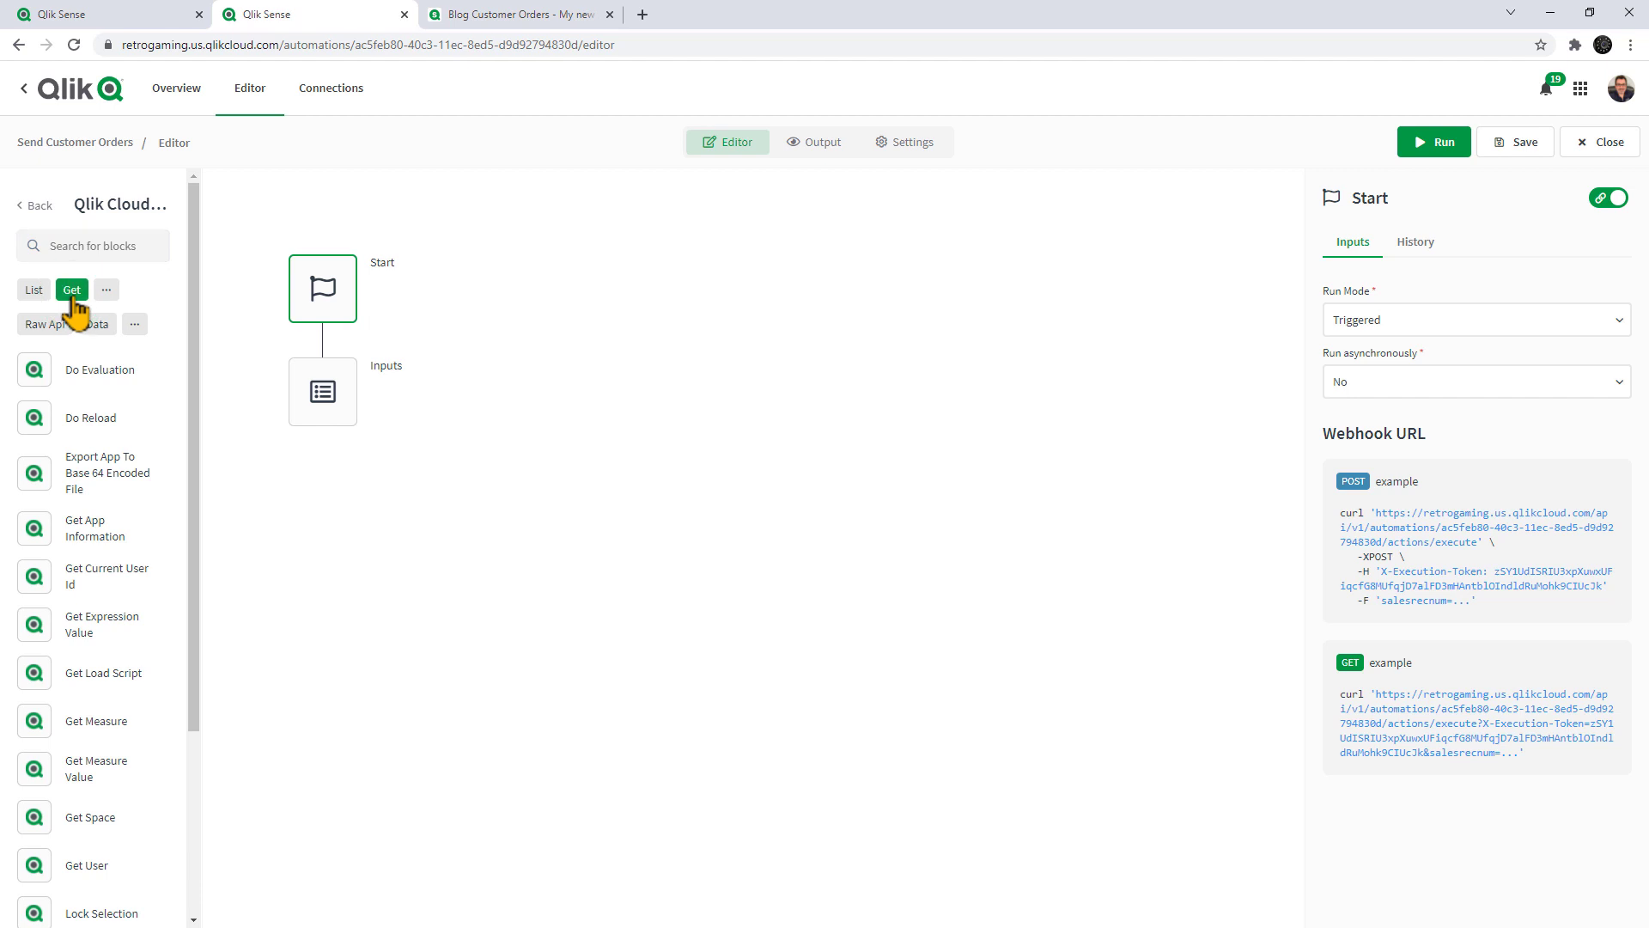
scroll(68, 313, down, 1)
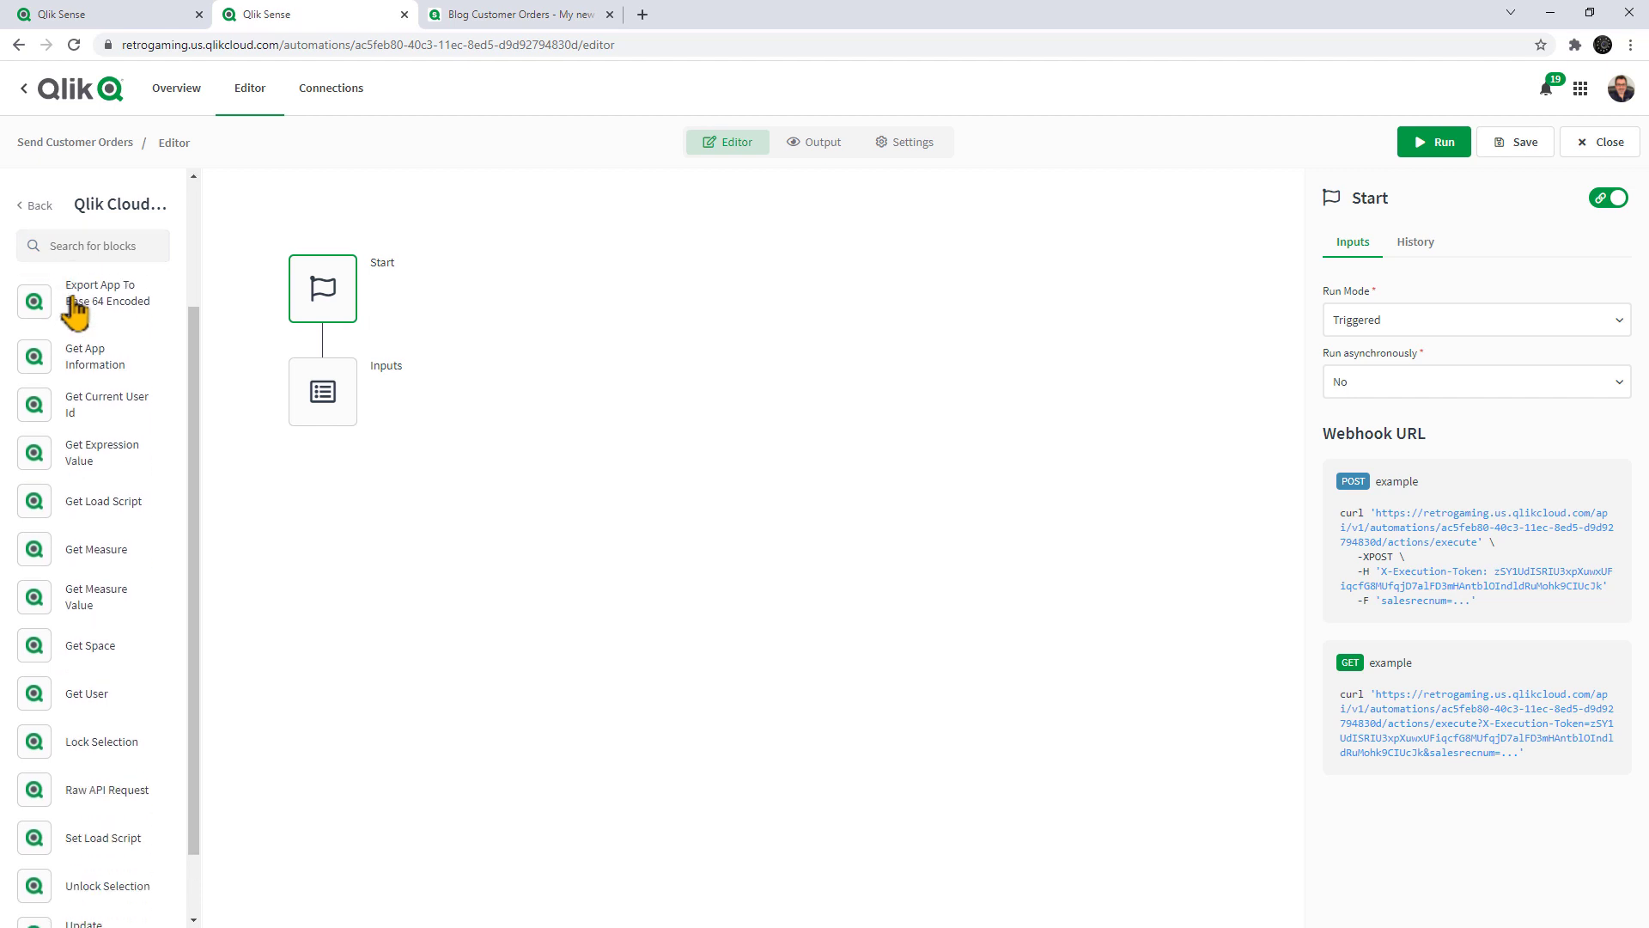
scroll(69, 294, up, 1)
click(72, 246)
click(72, 291)
click(69, 246)
text(se)
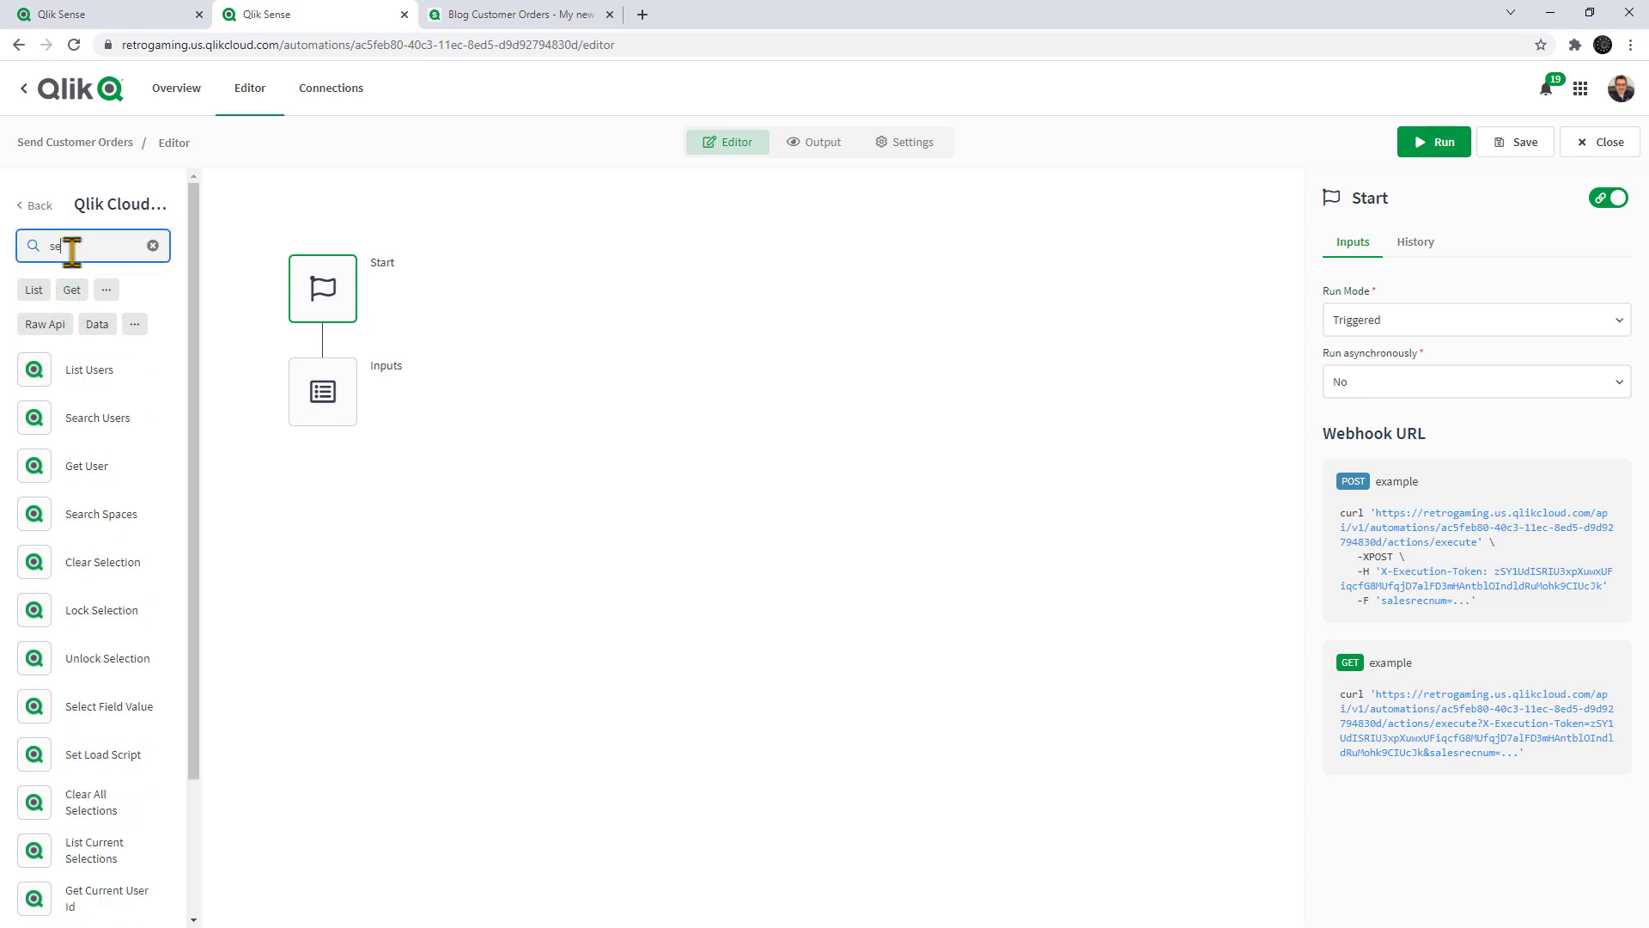
text(lr)
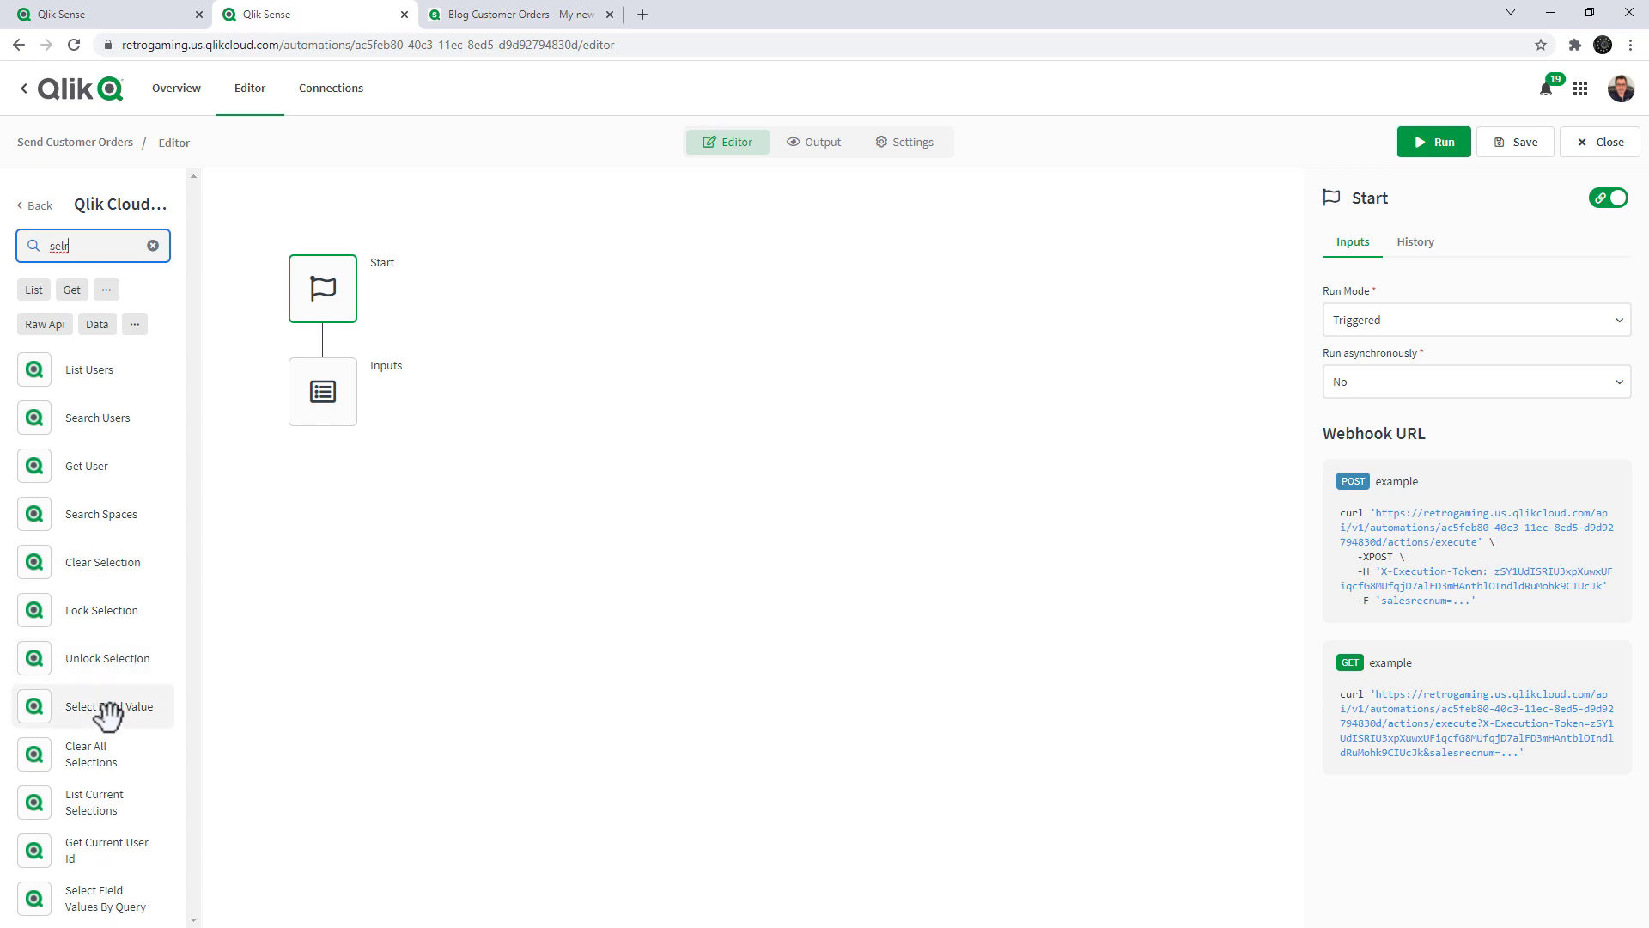
Step: Add a Select Field Value block below Inputs with App Id Blog Customer Orders
drag(108, 709, 321, 485)
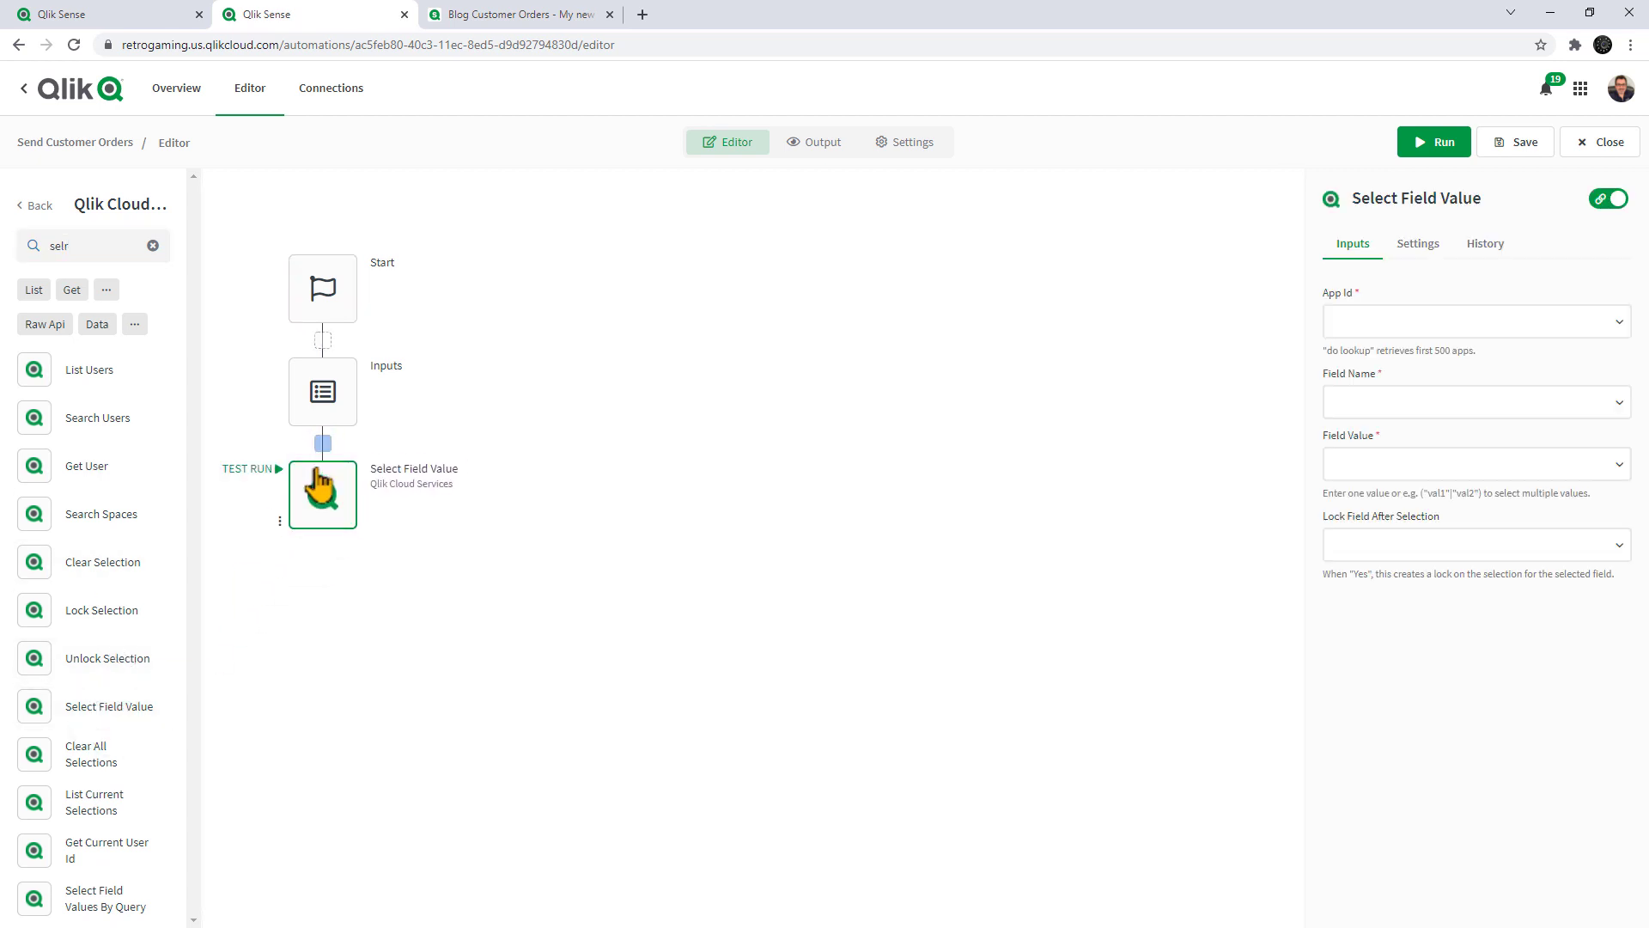
click(333, 426)
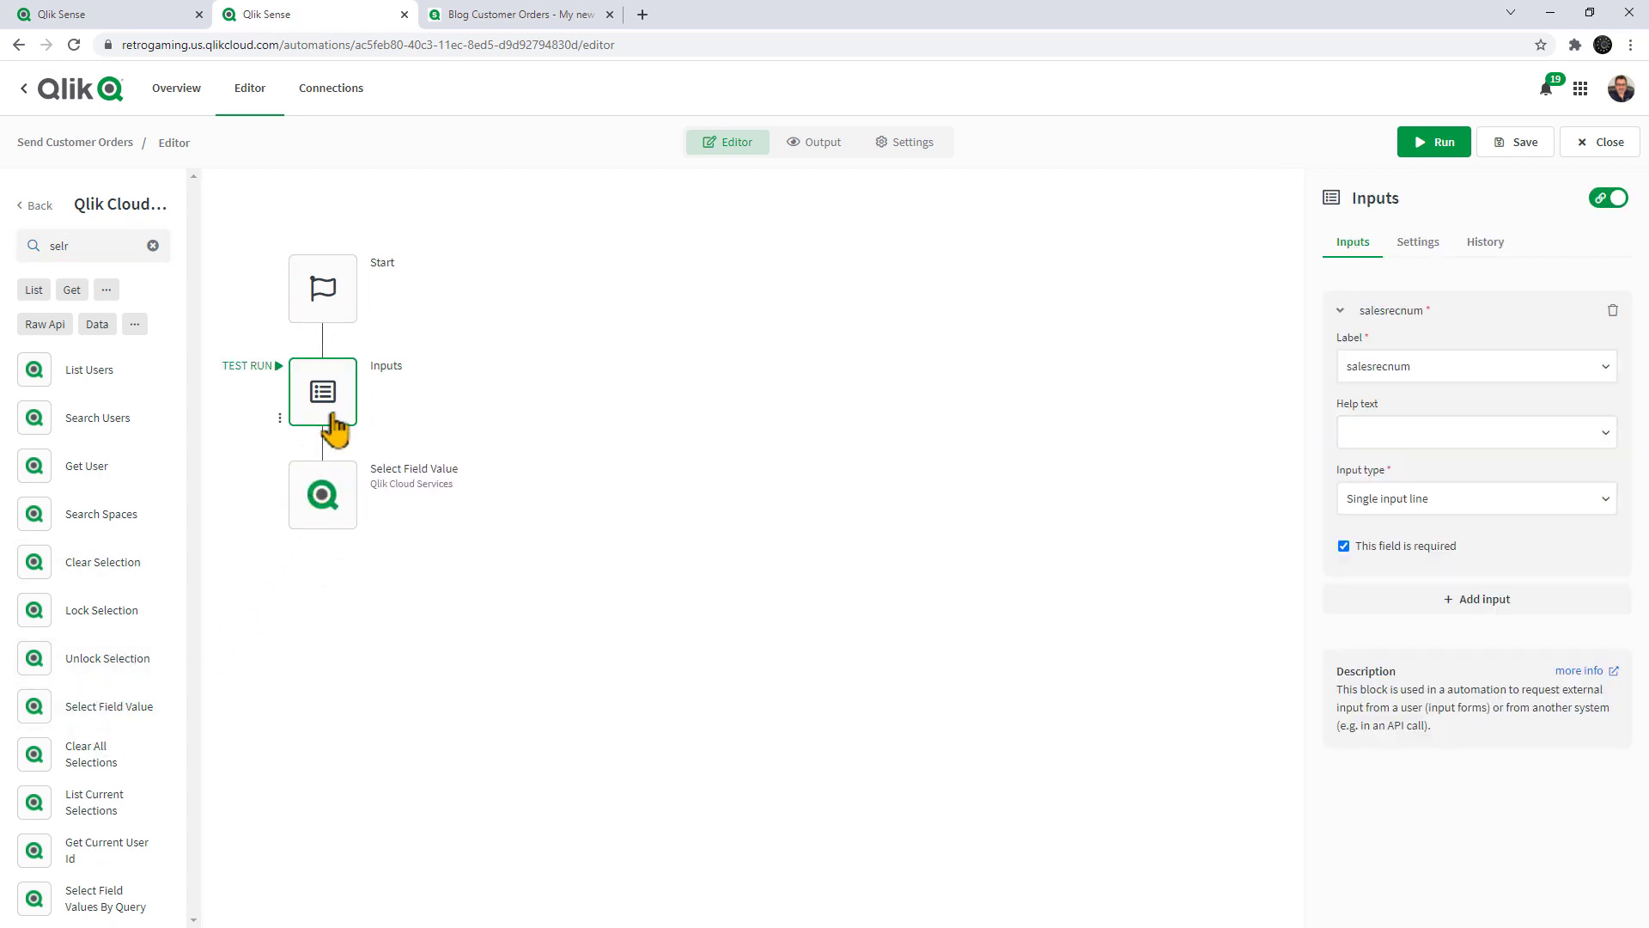
click(342, 500)
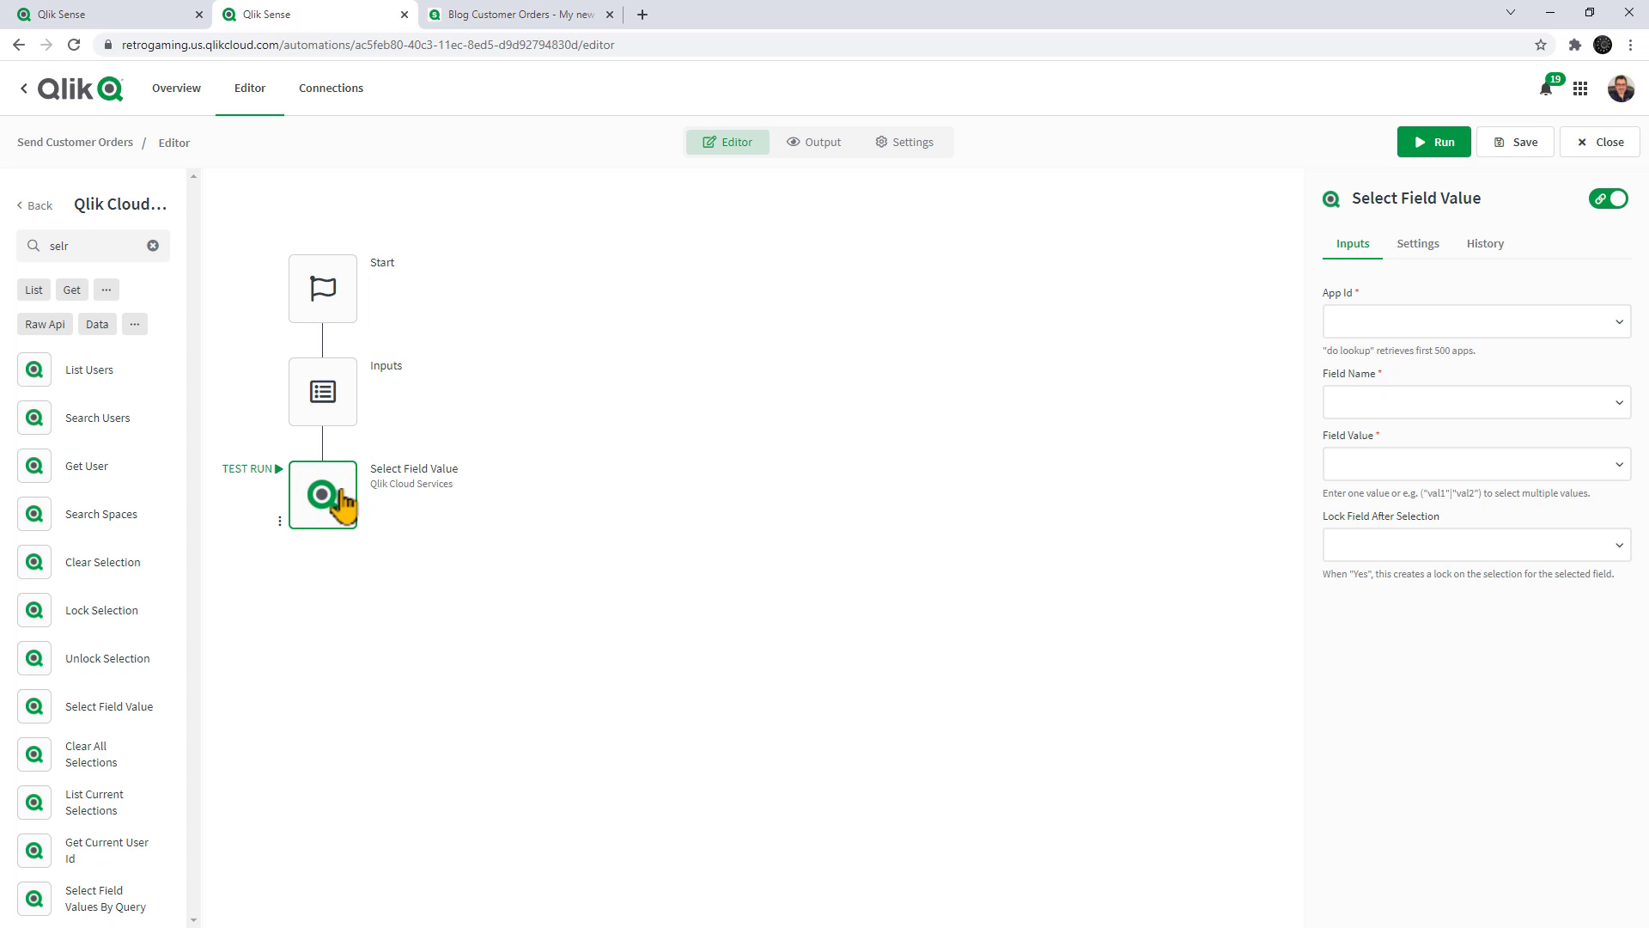
click(1392, 324)
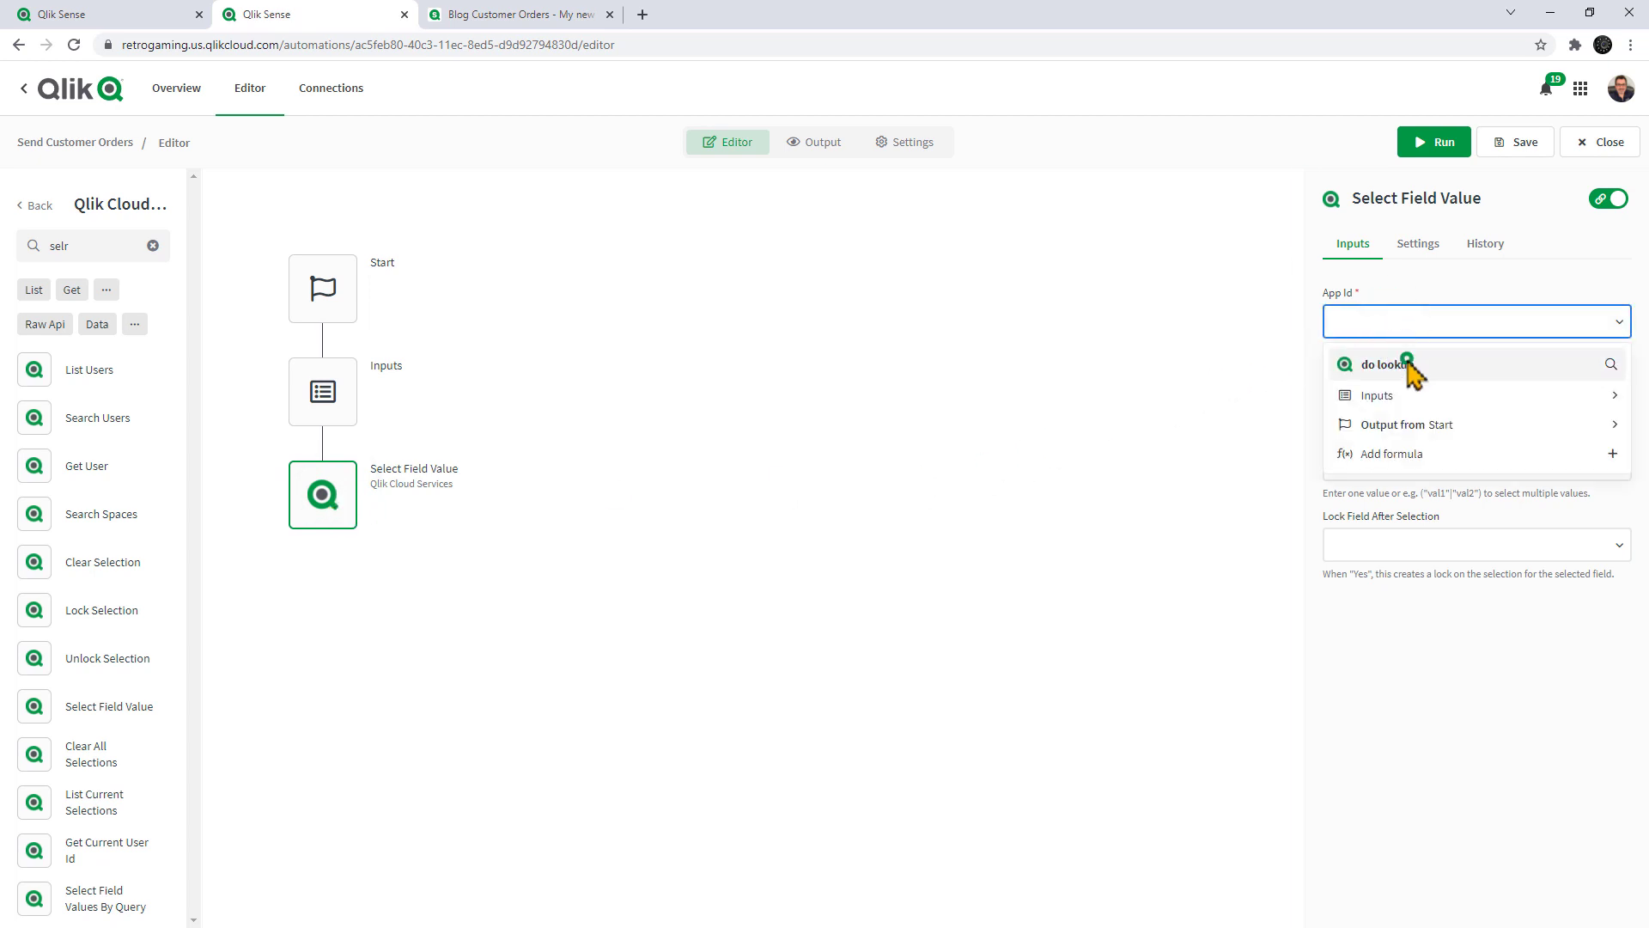
click(1409, 365)
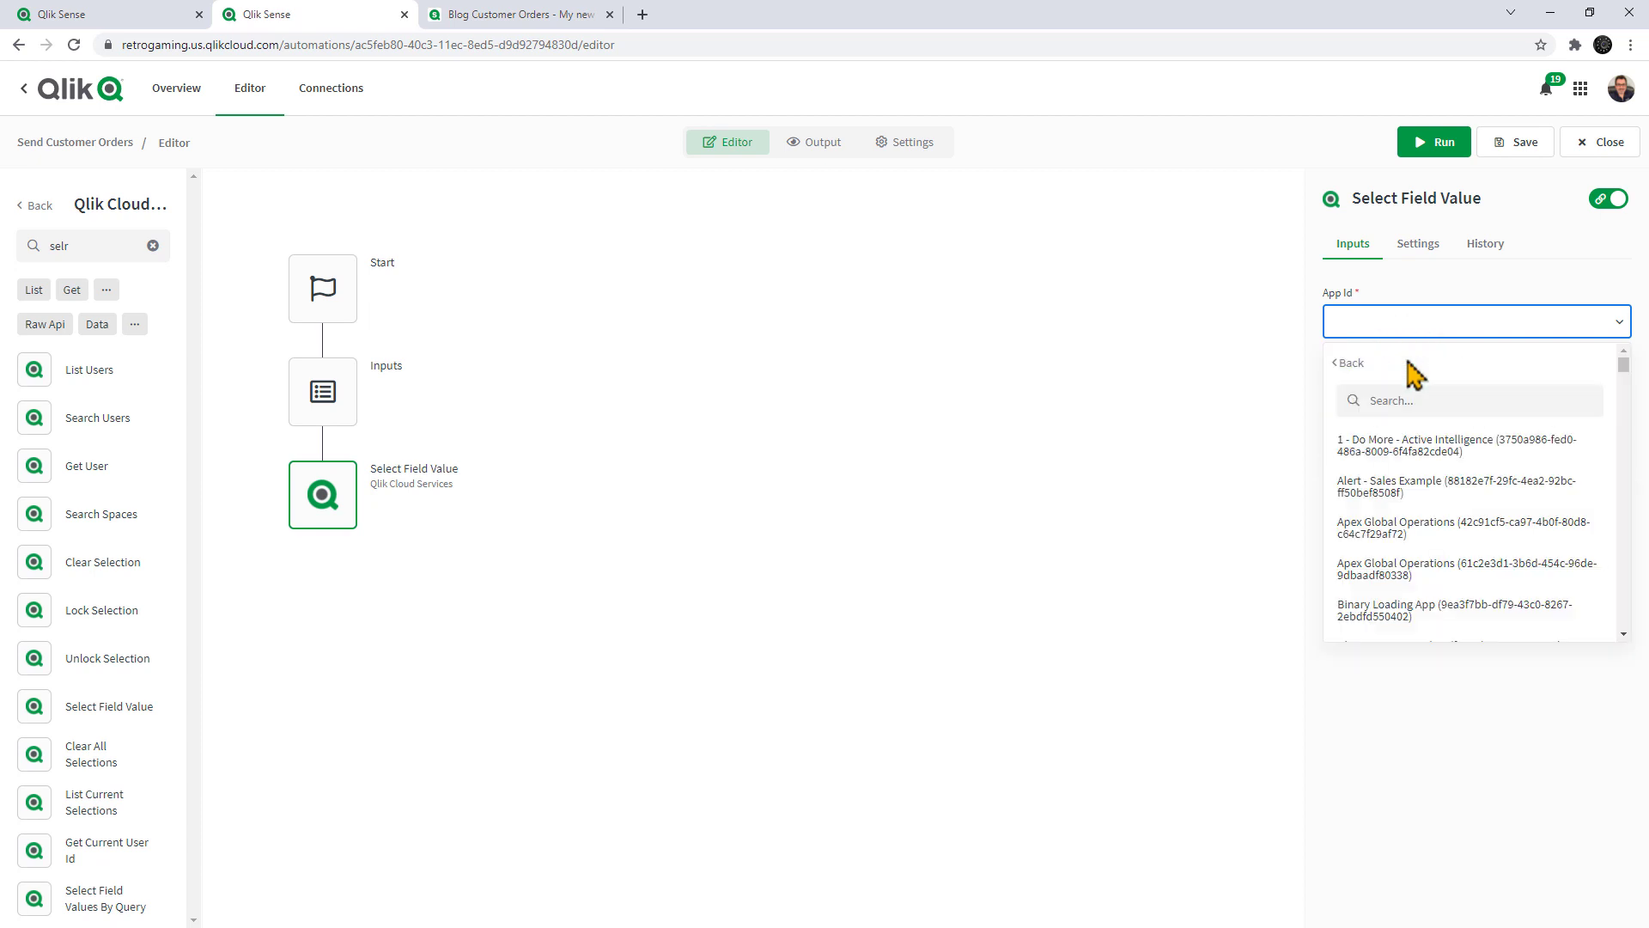
click(1400, 400)
text(b)
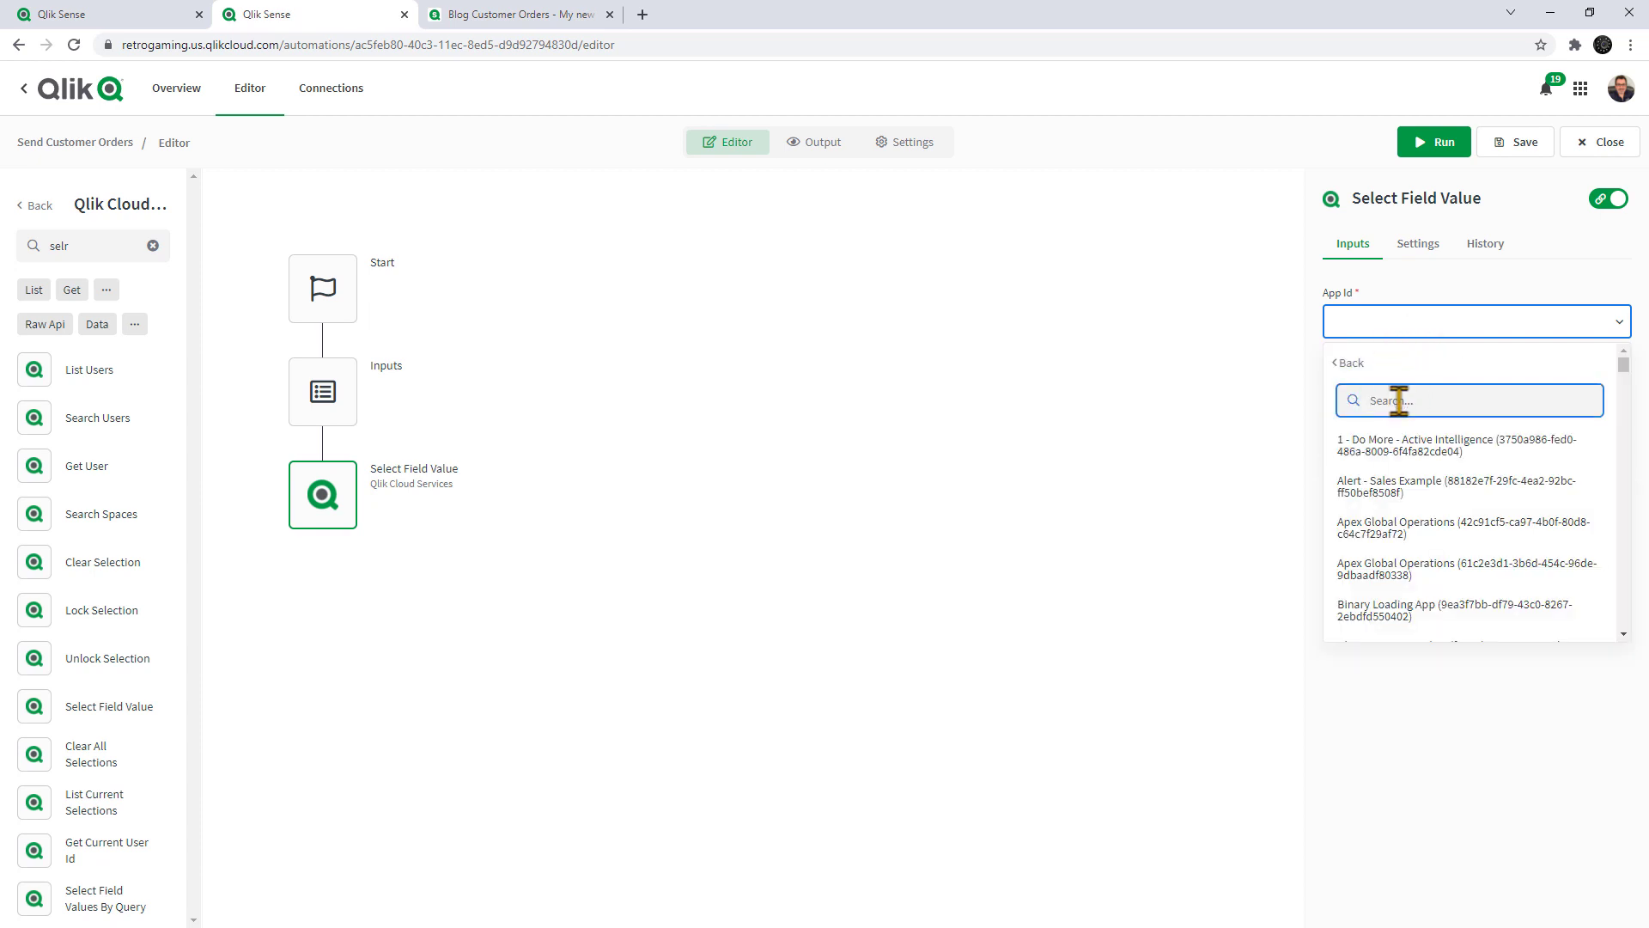
text(lo)
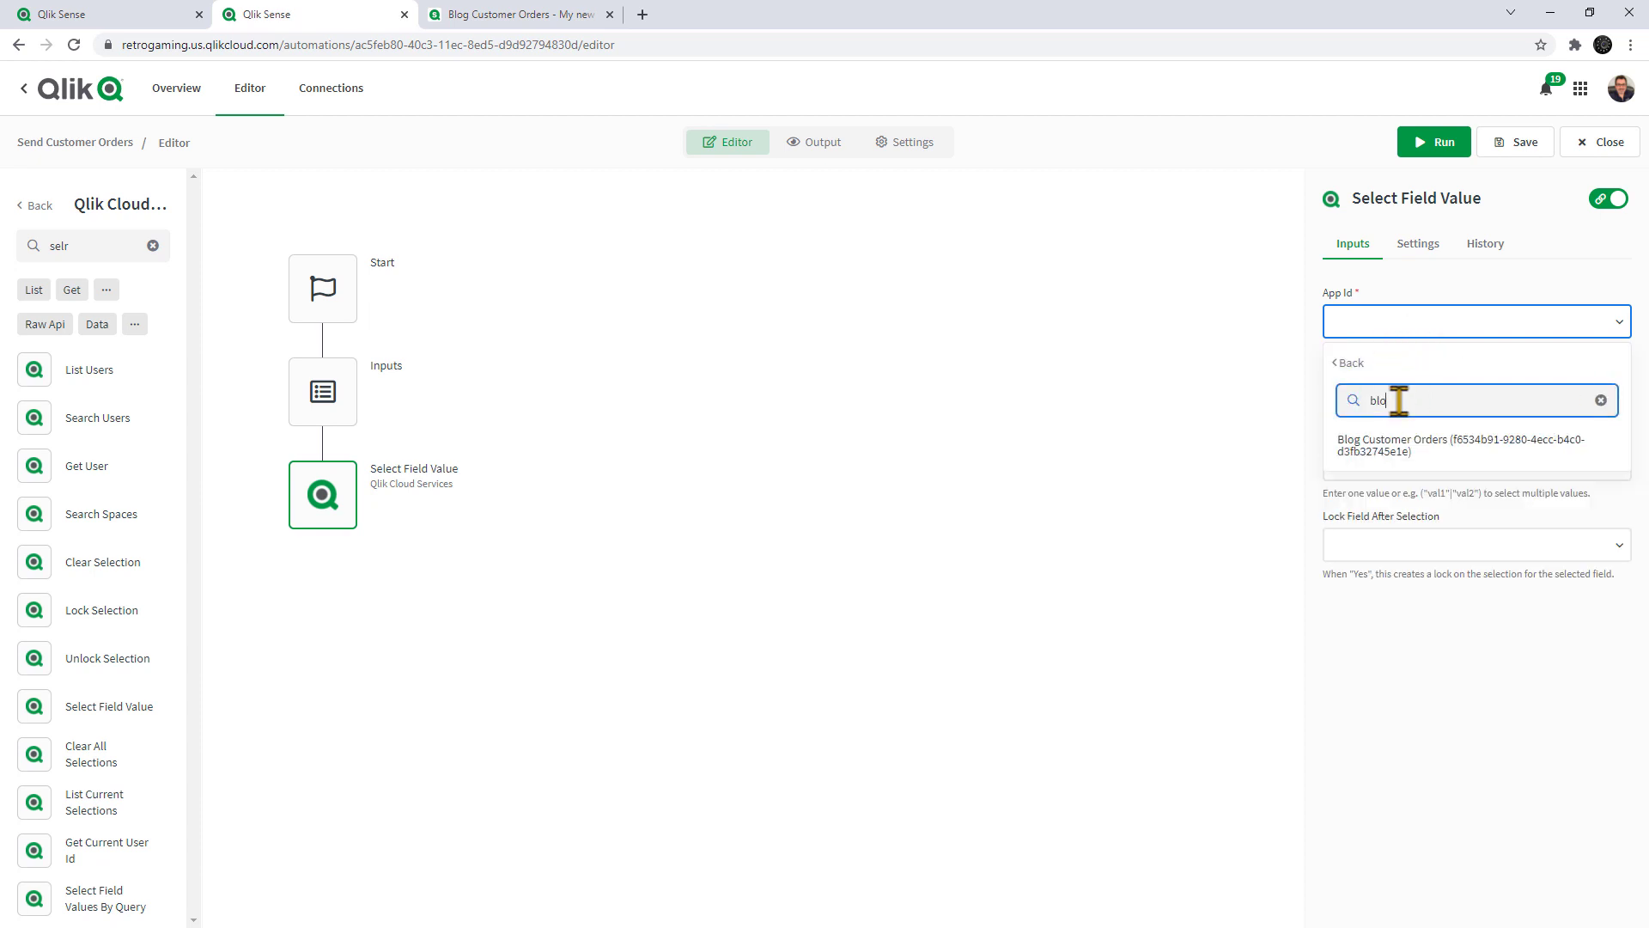
click(1394, 445)
Step: Set Field Name to Sales Record Number and Field Value to Inputs > salesrecnum
click(1394, 408)
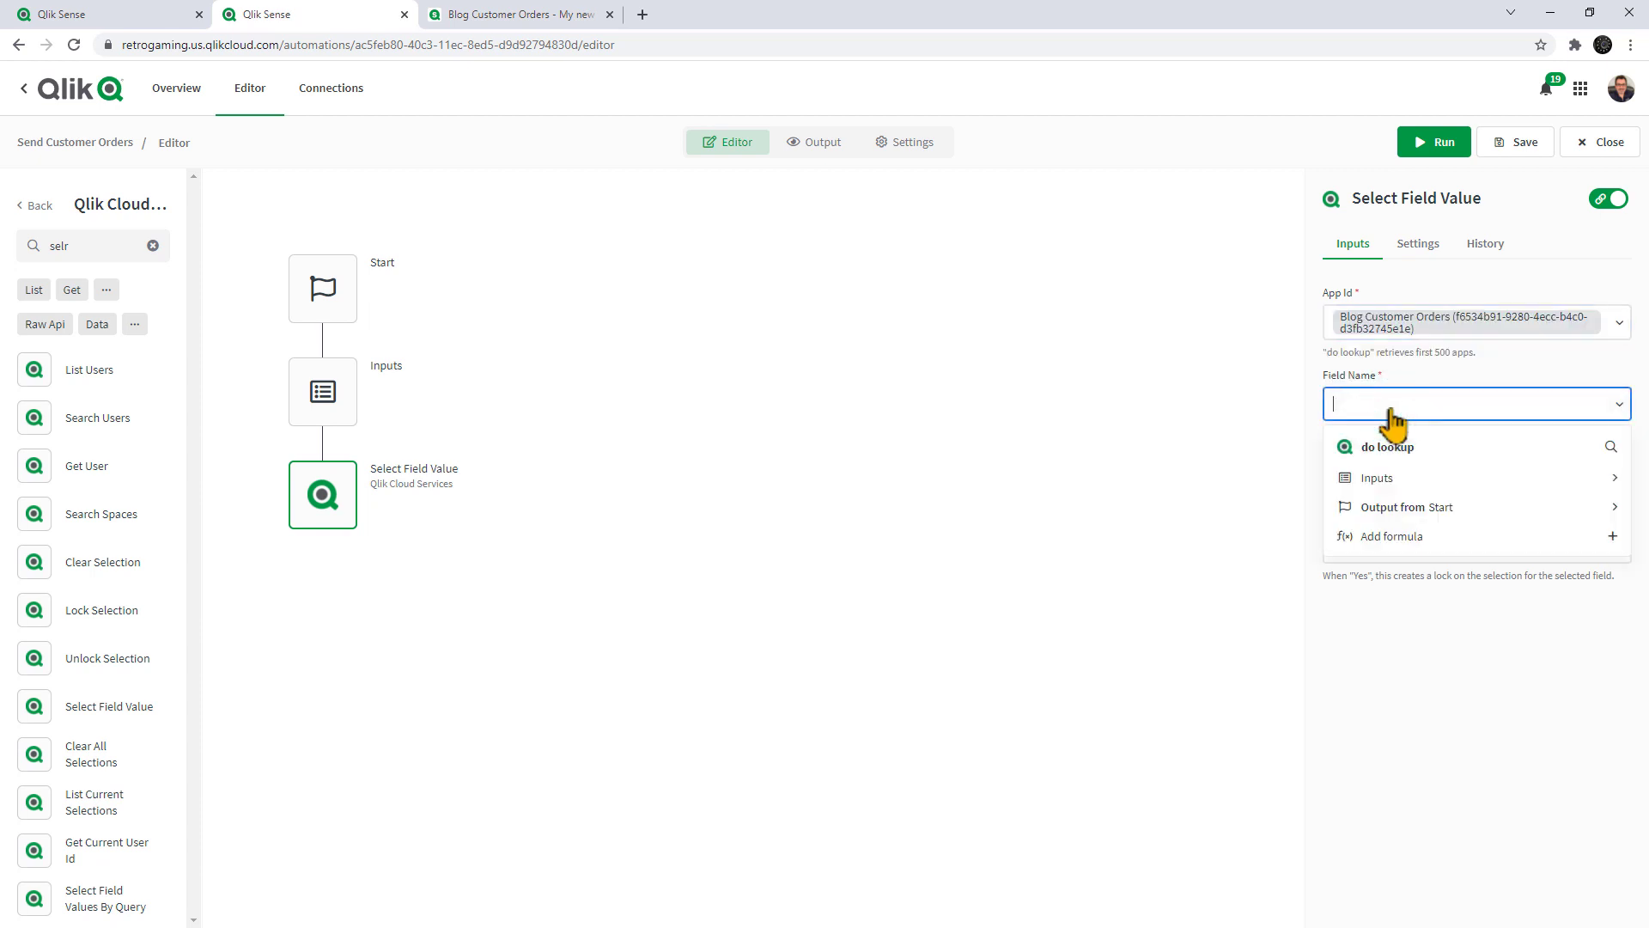
click(1401, 448)
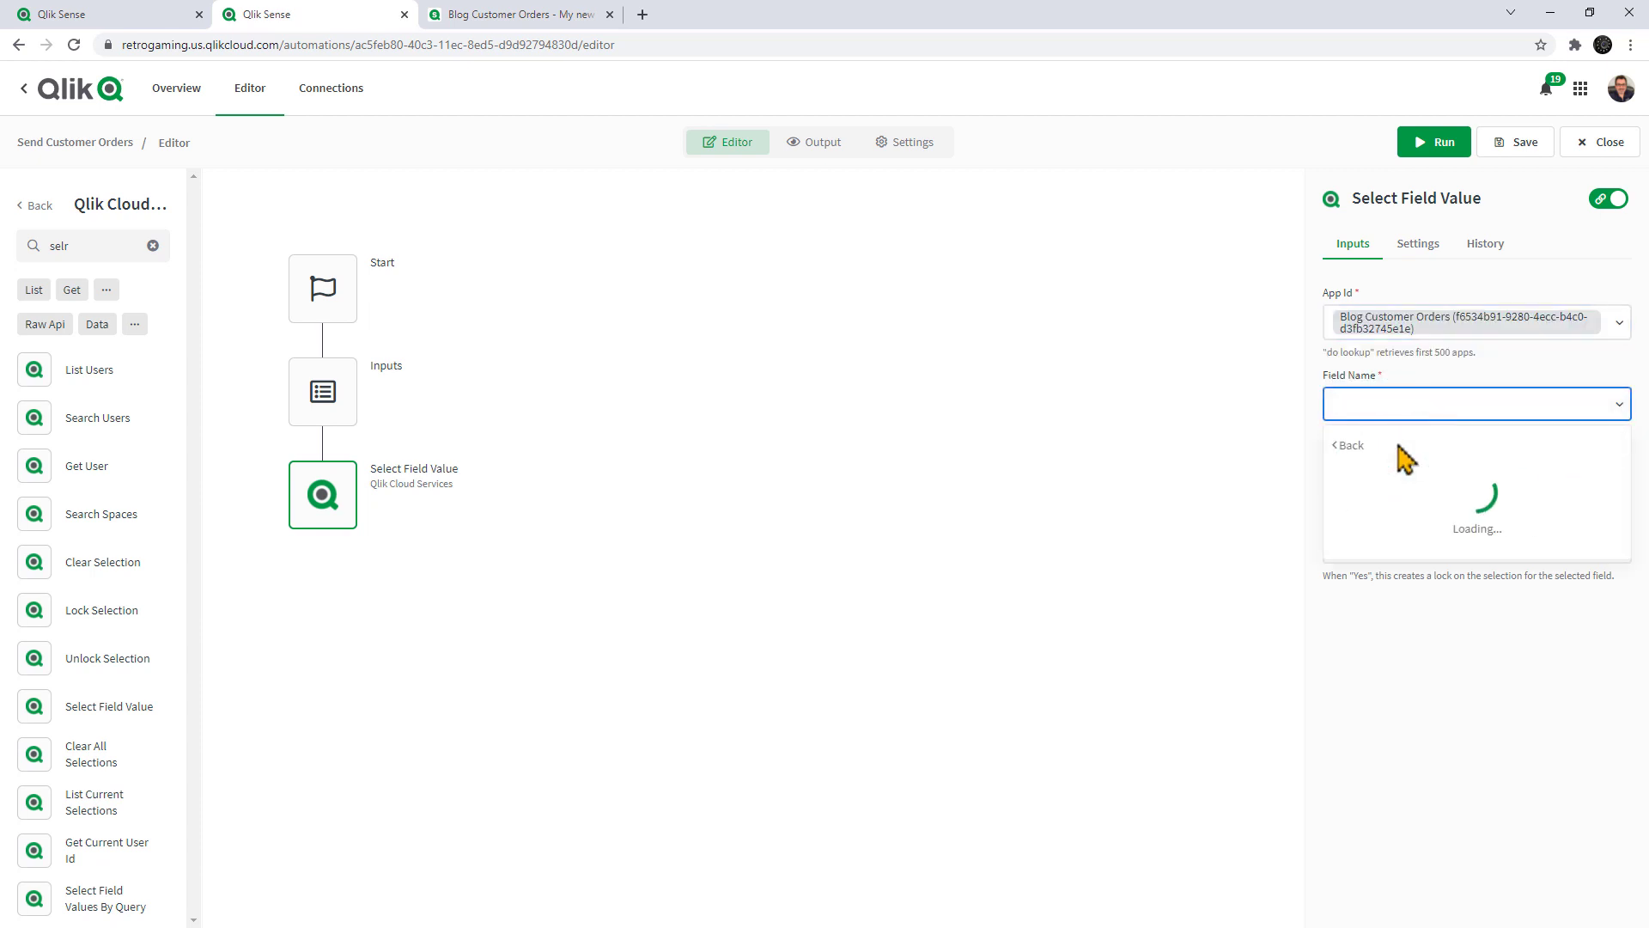
scroll(1400, 524, down, 2)
click(1396, 526)
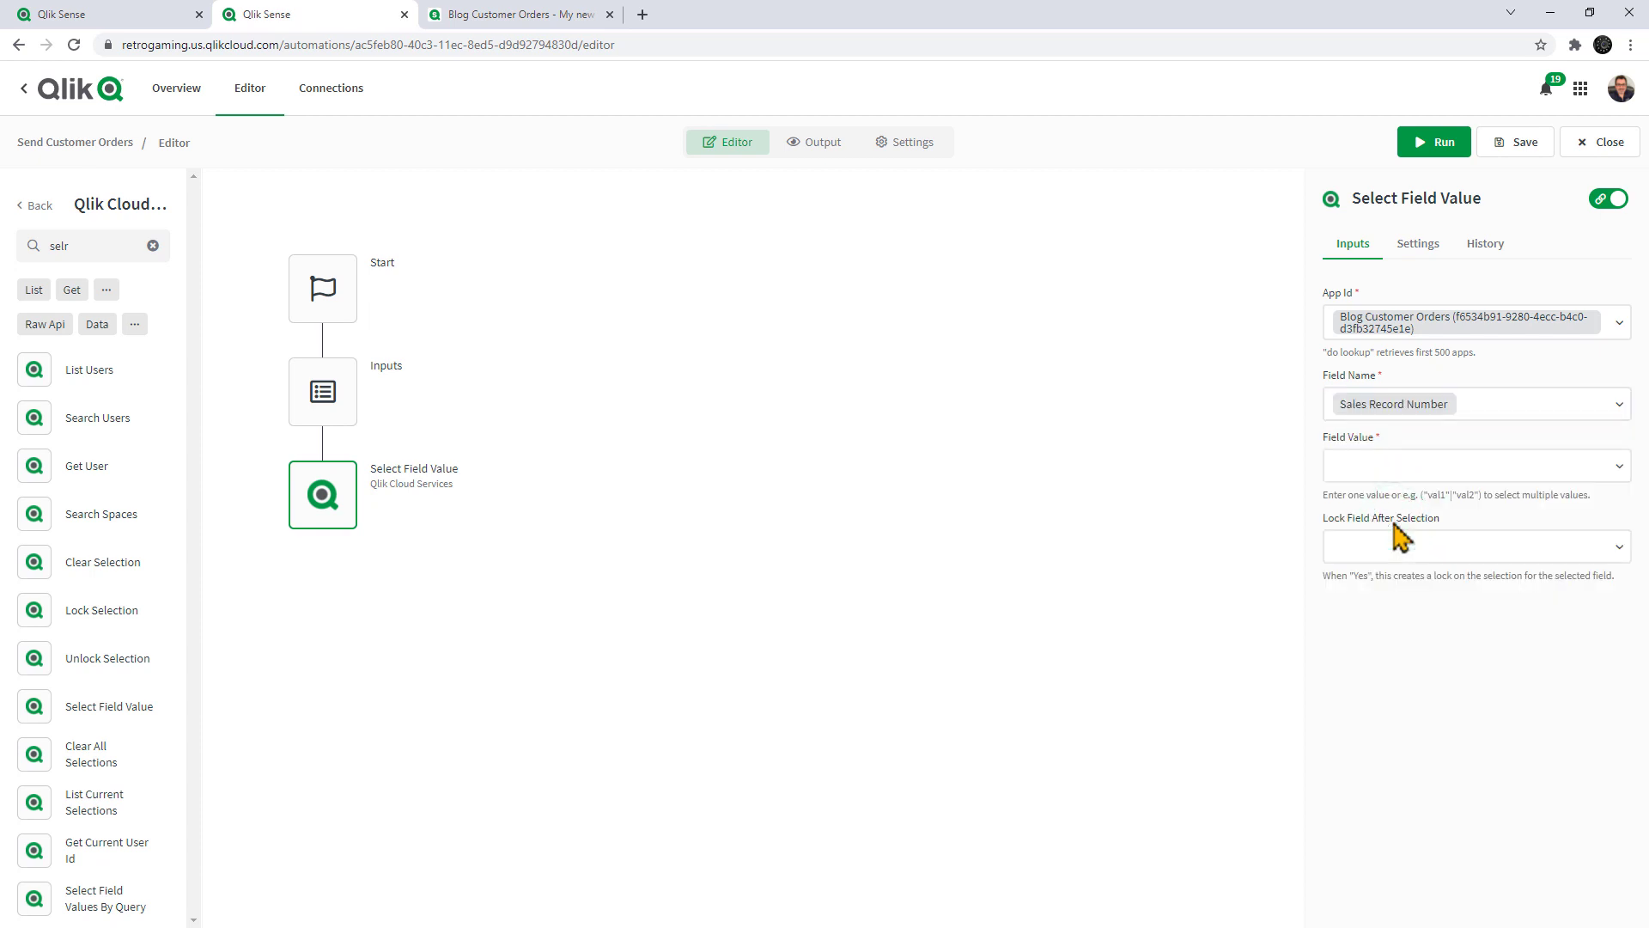
click(1418, 468)
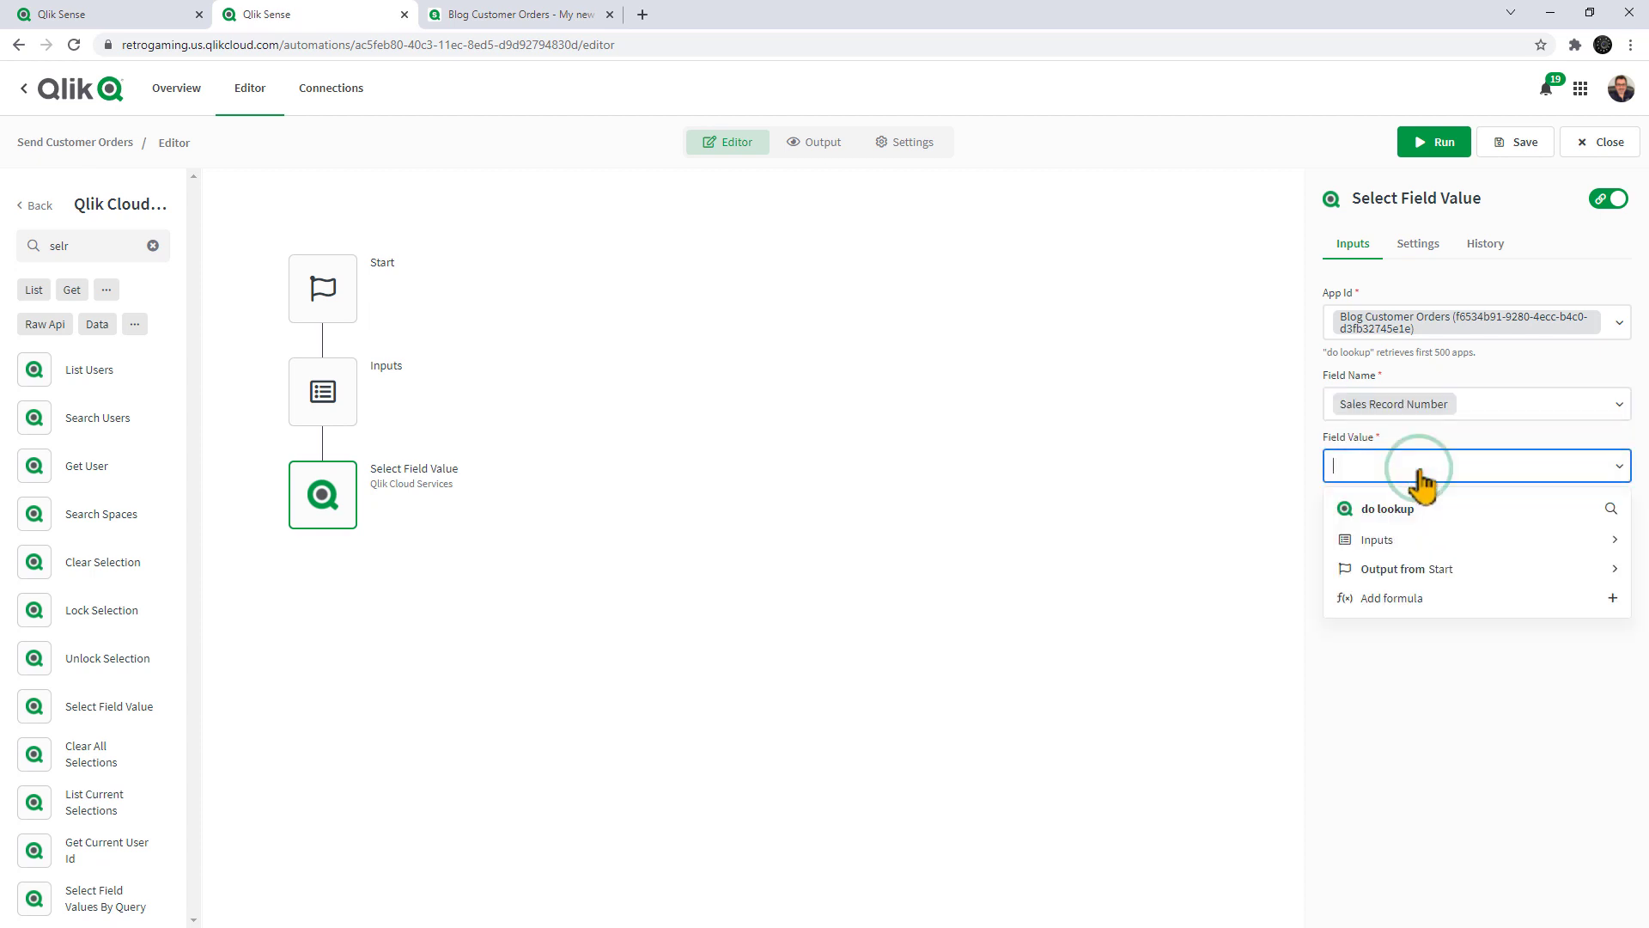
click(1413, 538)
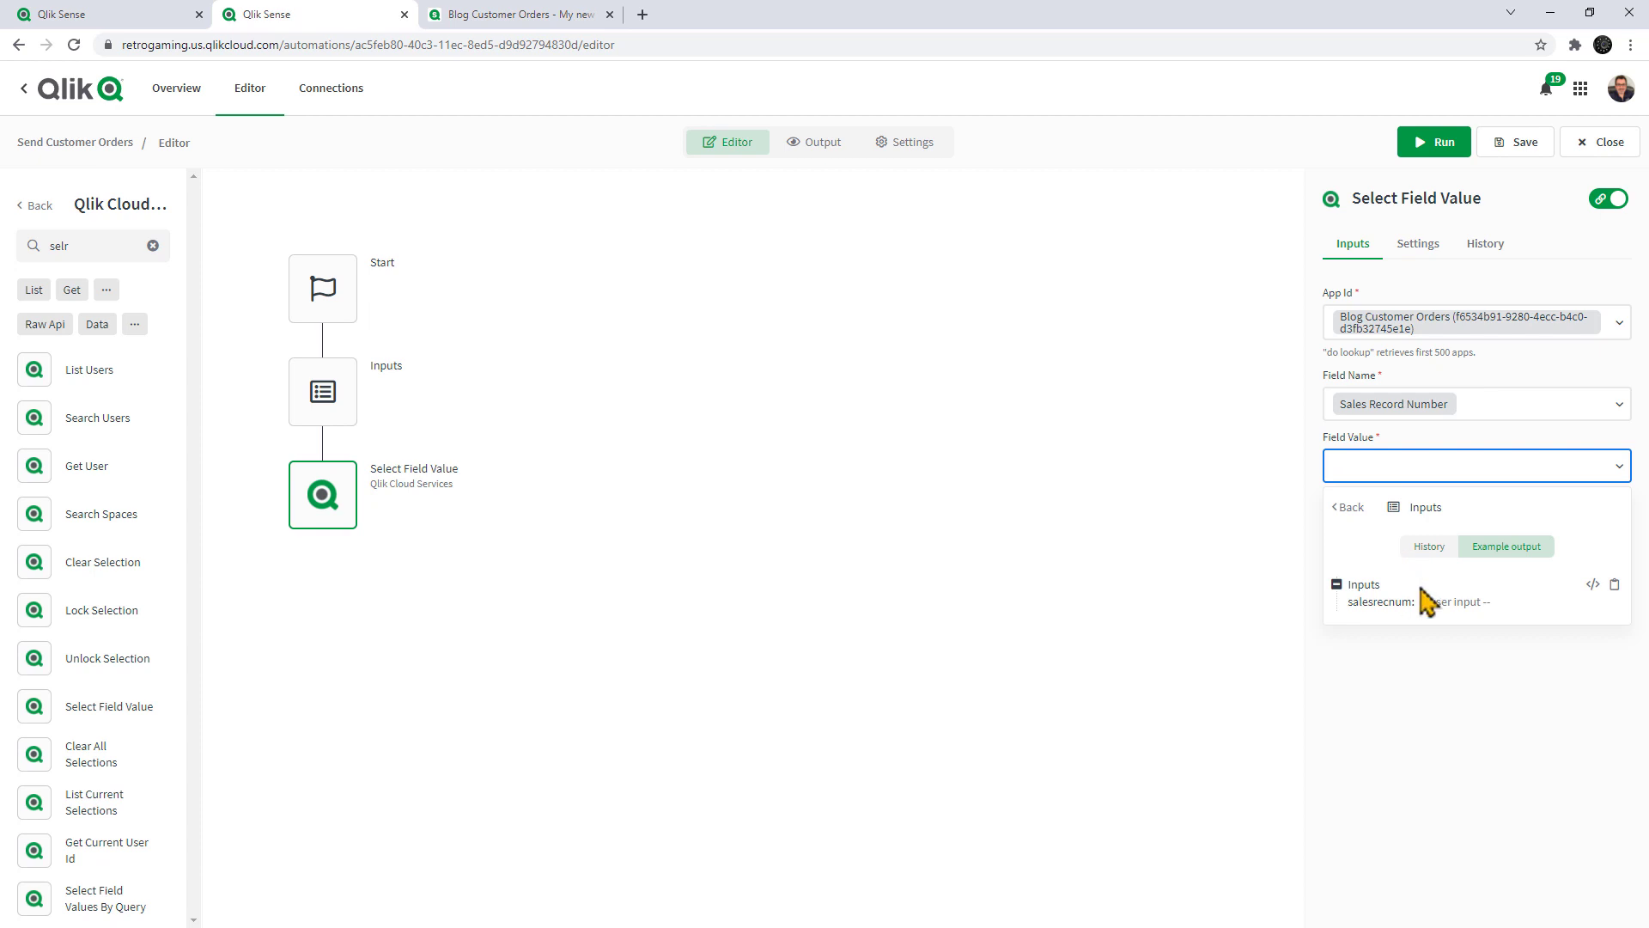
click(1380, 602)
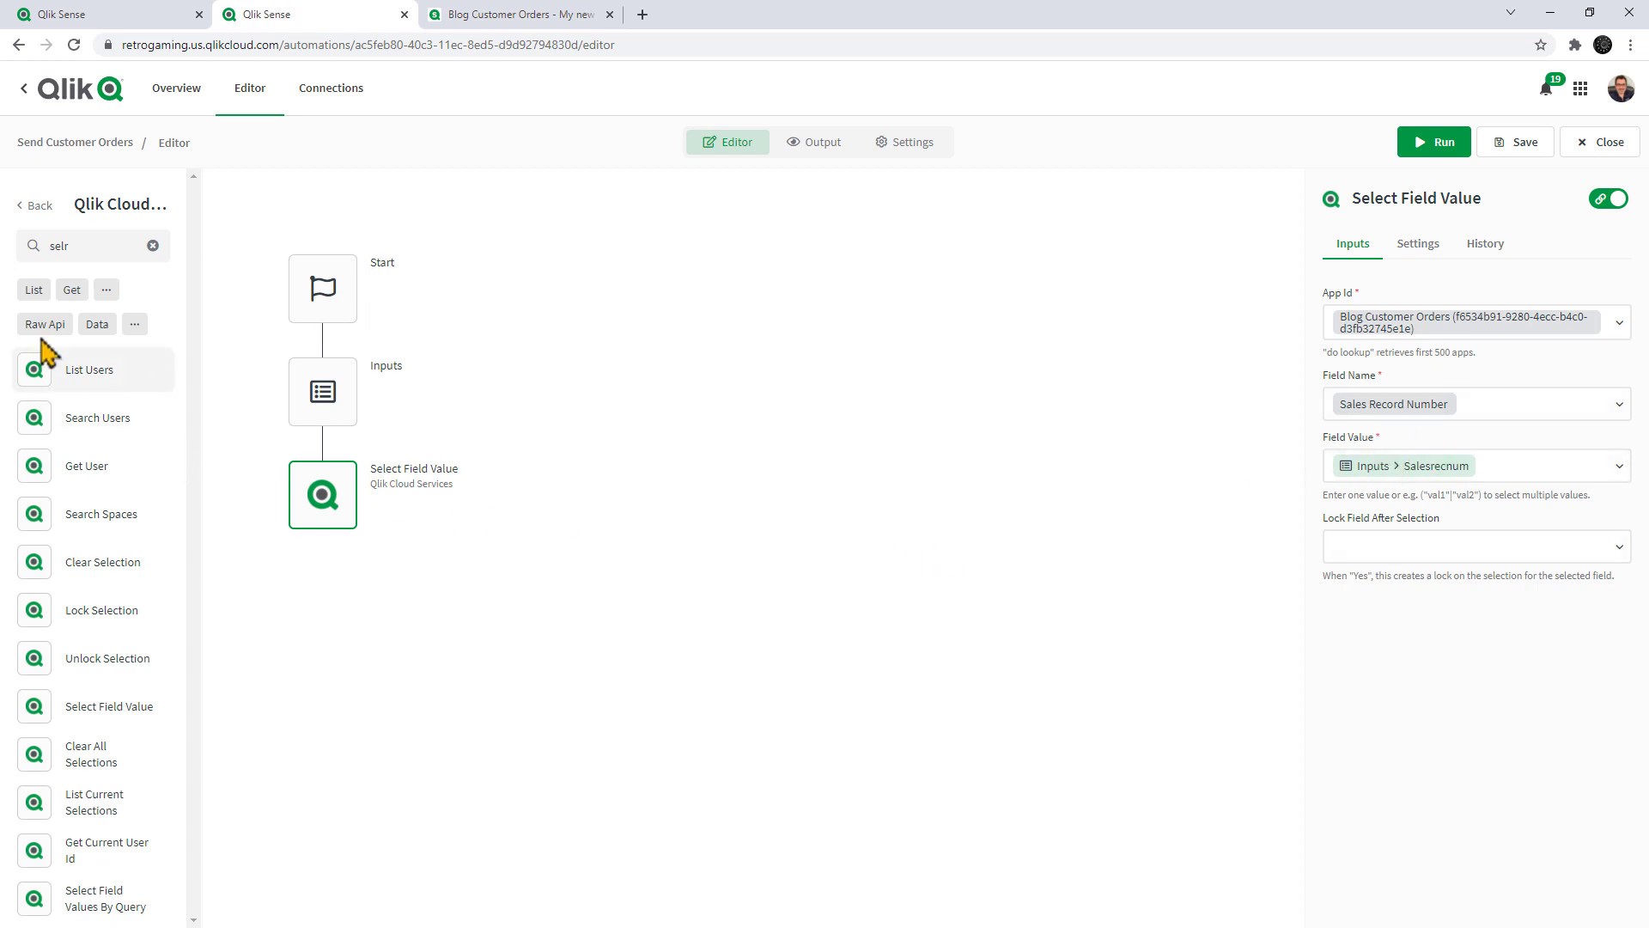
Step: Search blocks for 'ou' and add an Output block below Select Field Value
click(94, 246)
key(BackSpace)
key(BackSpace)
key(BackSpace)
key(BackSpace)
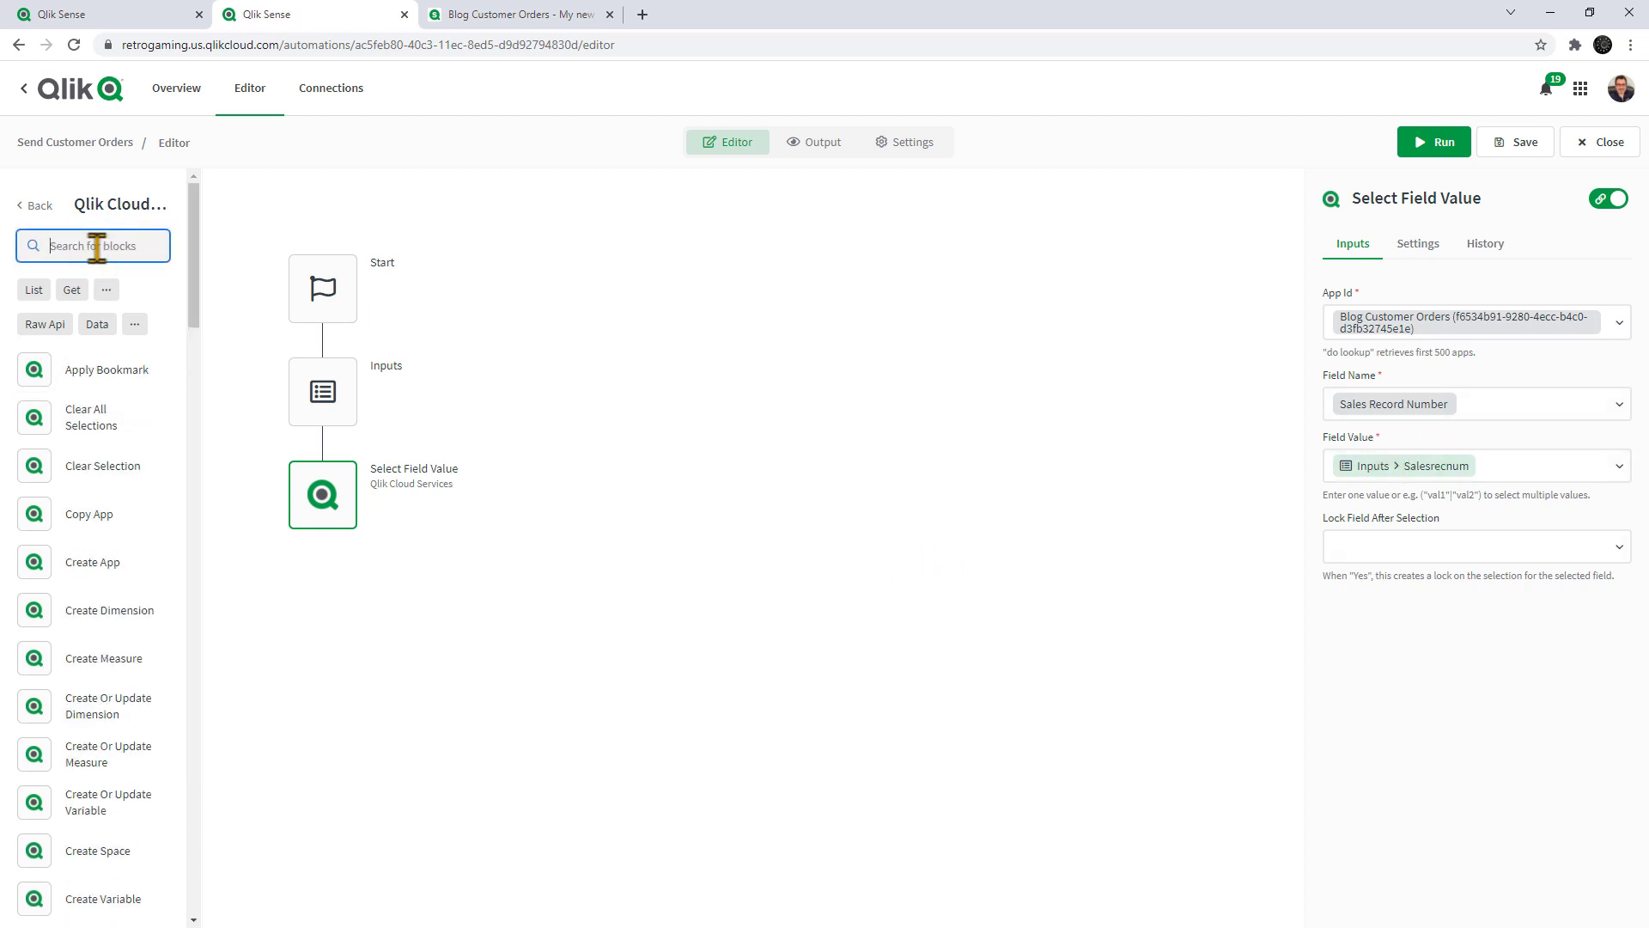
text(out)
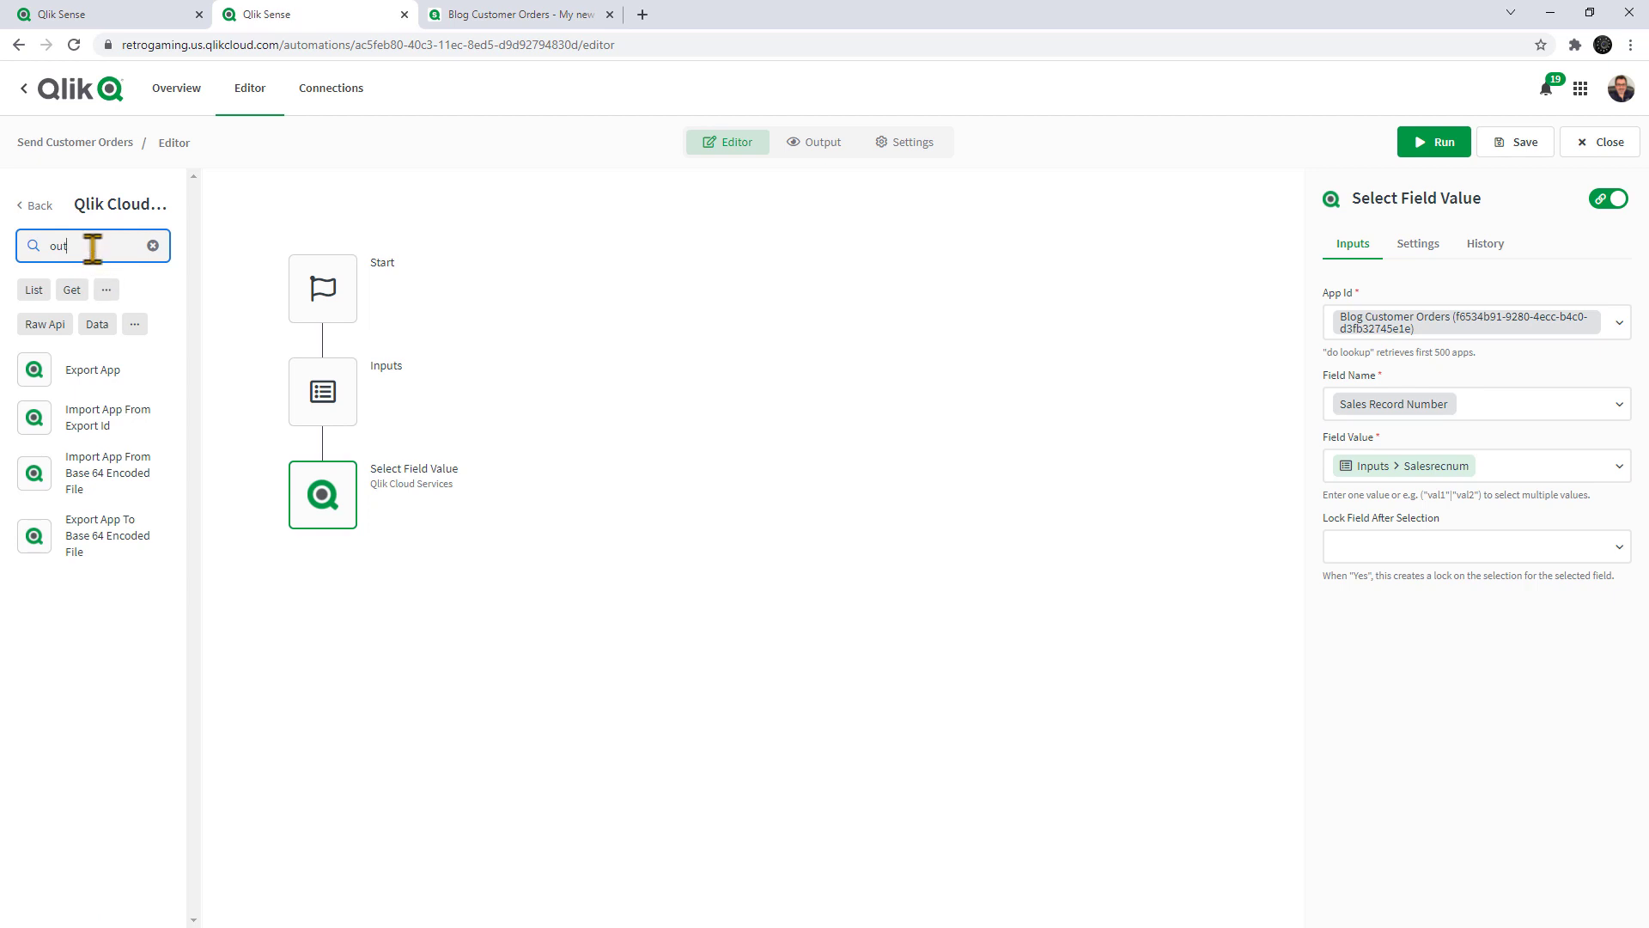
click(37, 206)
click(68, 211)
text(ou)
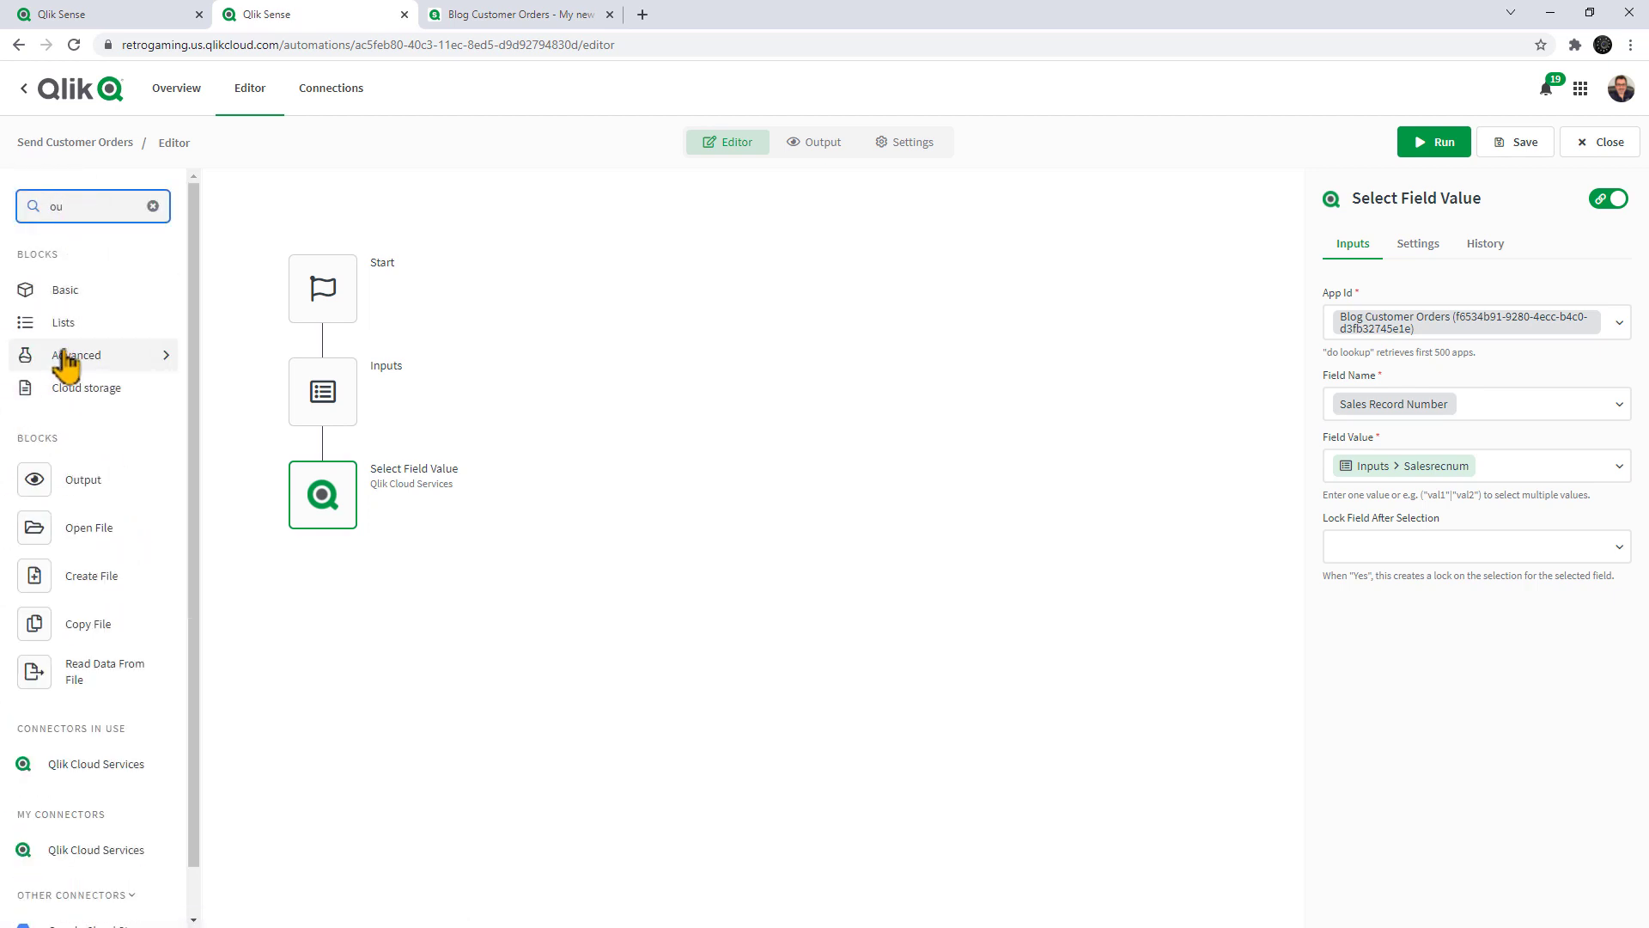
drag(74, 478, 323, 574)
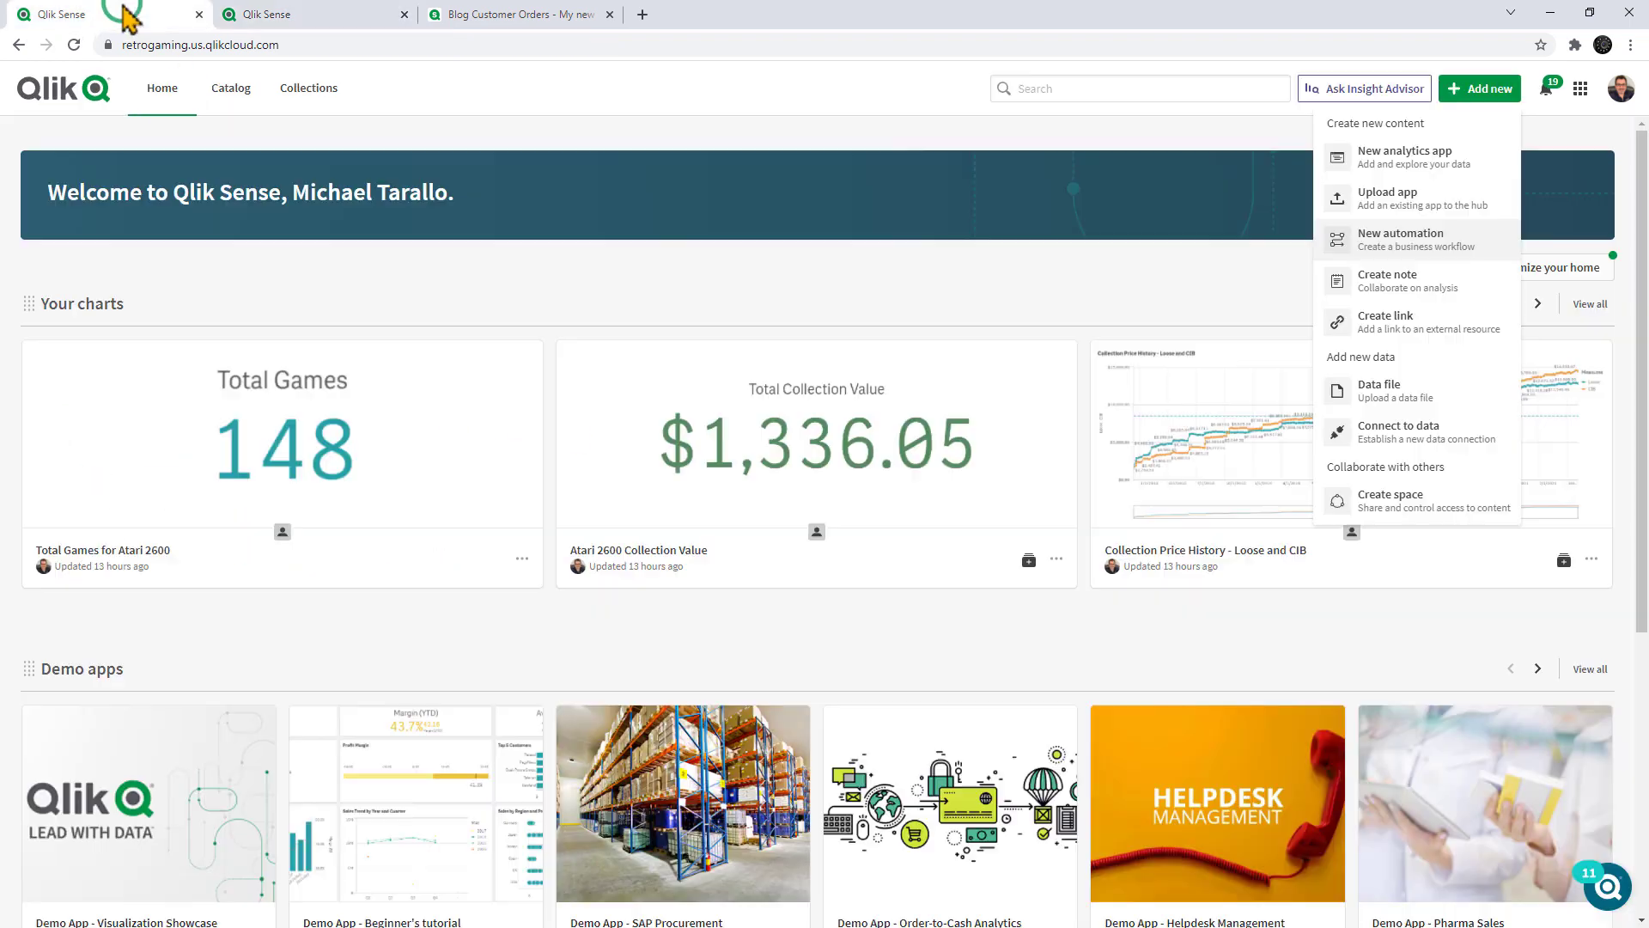
Step: Check the Output block's history, then detach it lower on the canvas
click(287, 14)
click(468, 15)
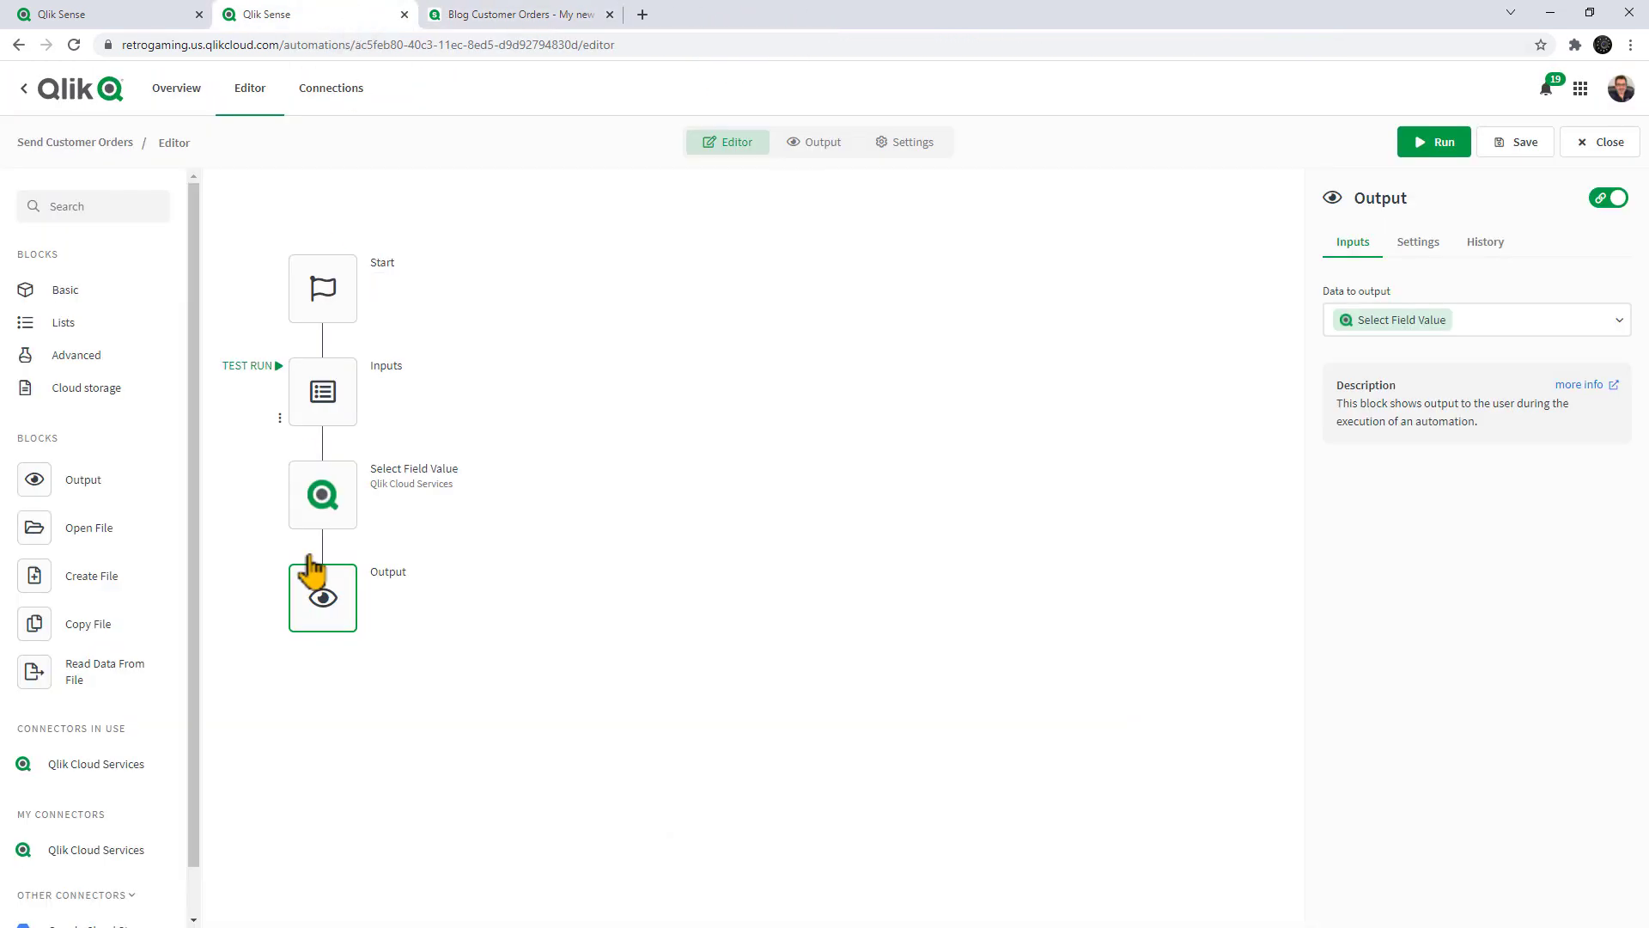
click(1495, 243)
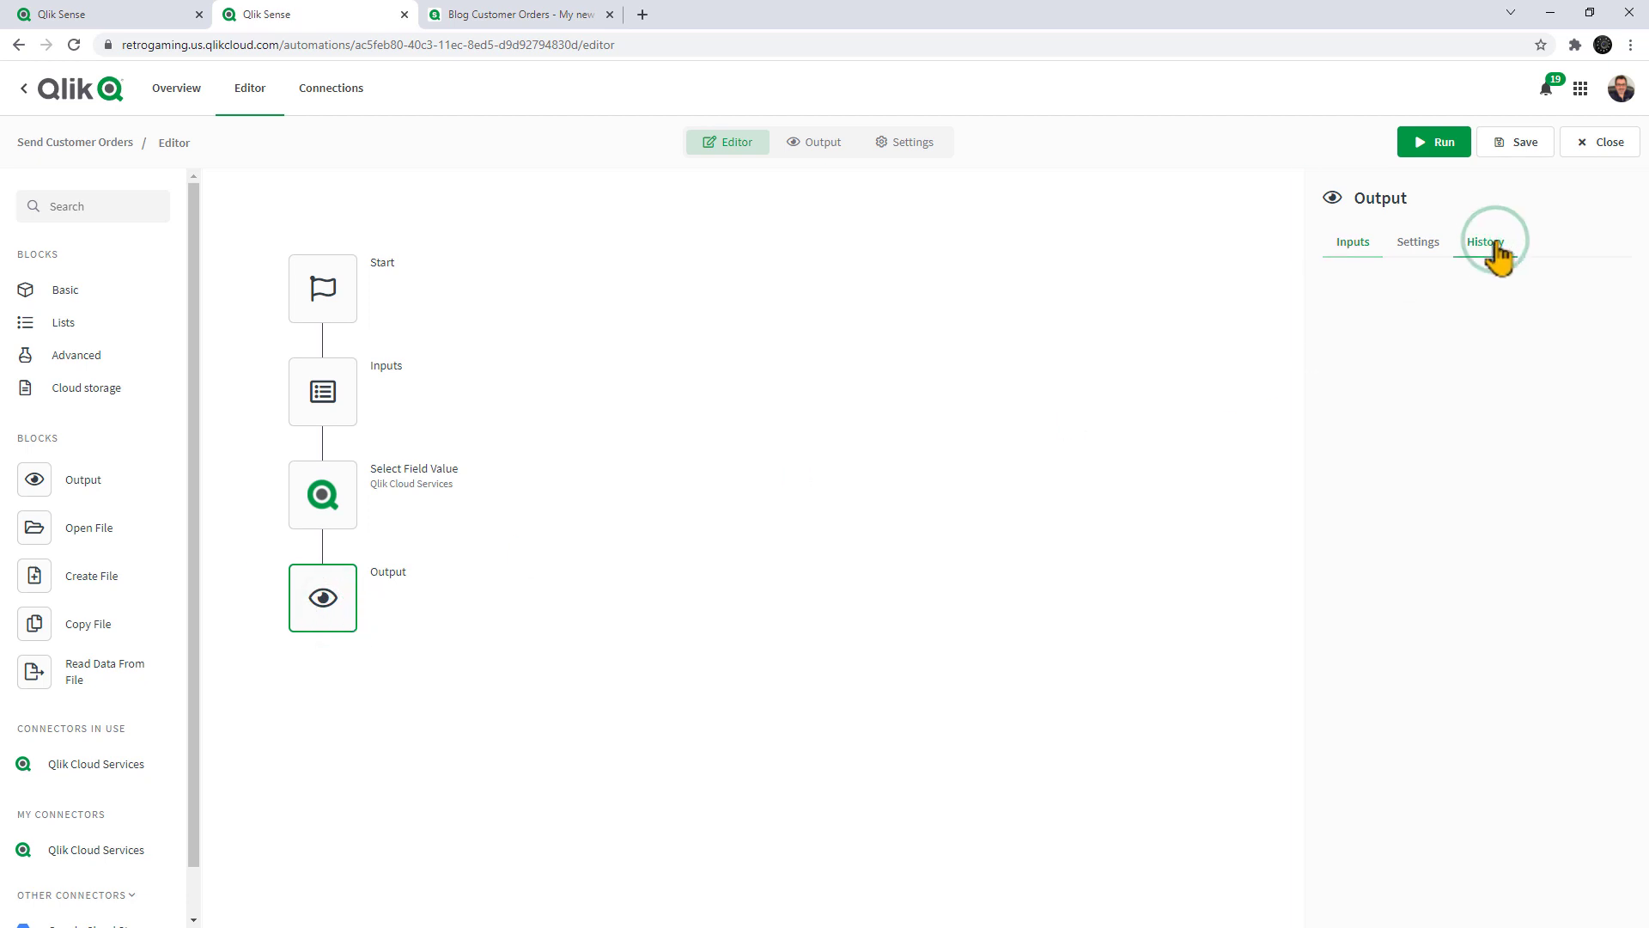
click(354, 516)
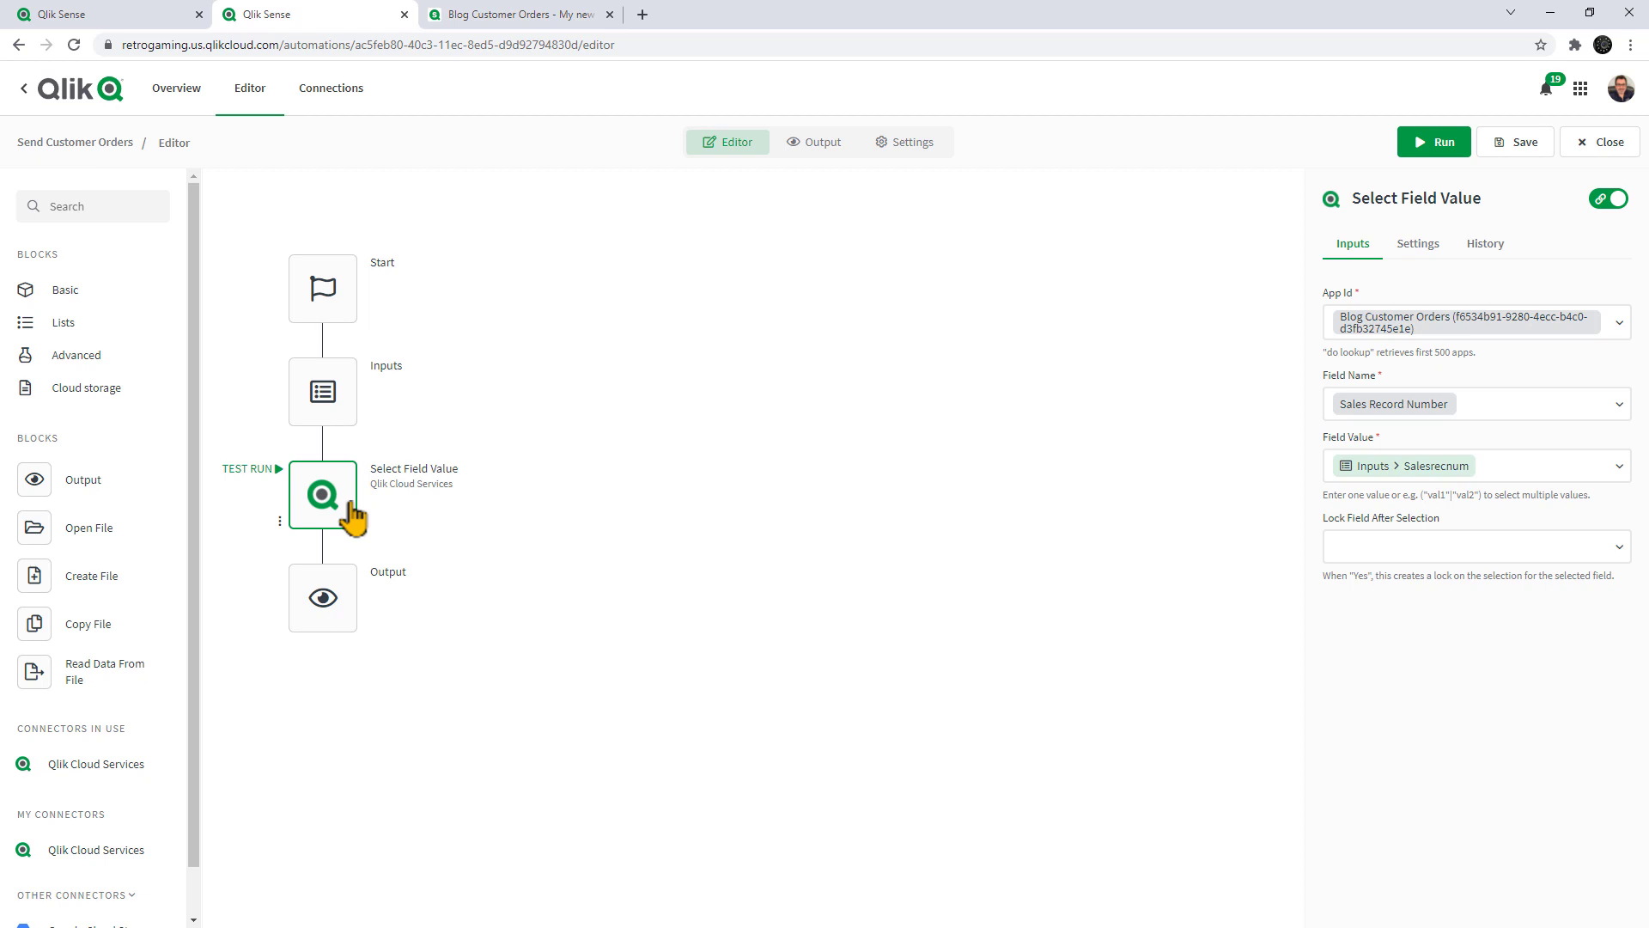
drag(327, 610, 326, 703)
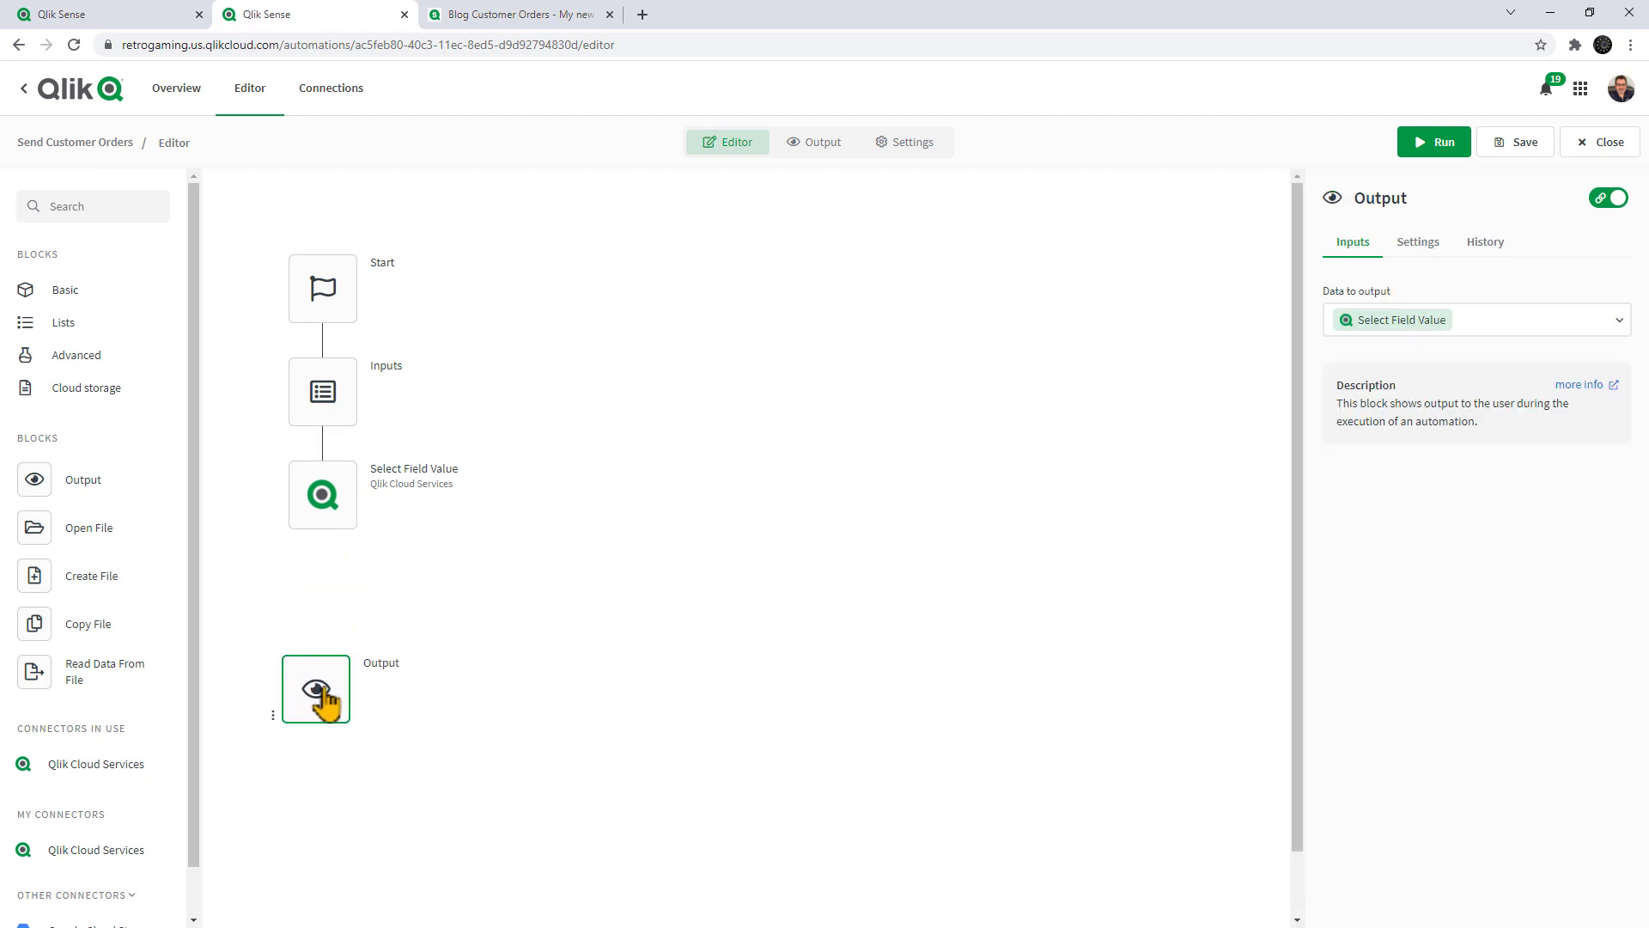
Step: Browse the Qlik Cloud Services blocks, trying the Get-type filter
click(84, 213)
click(130, 766)
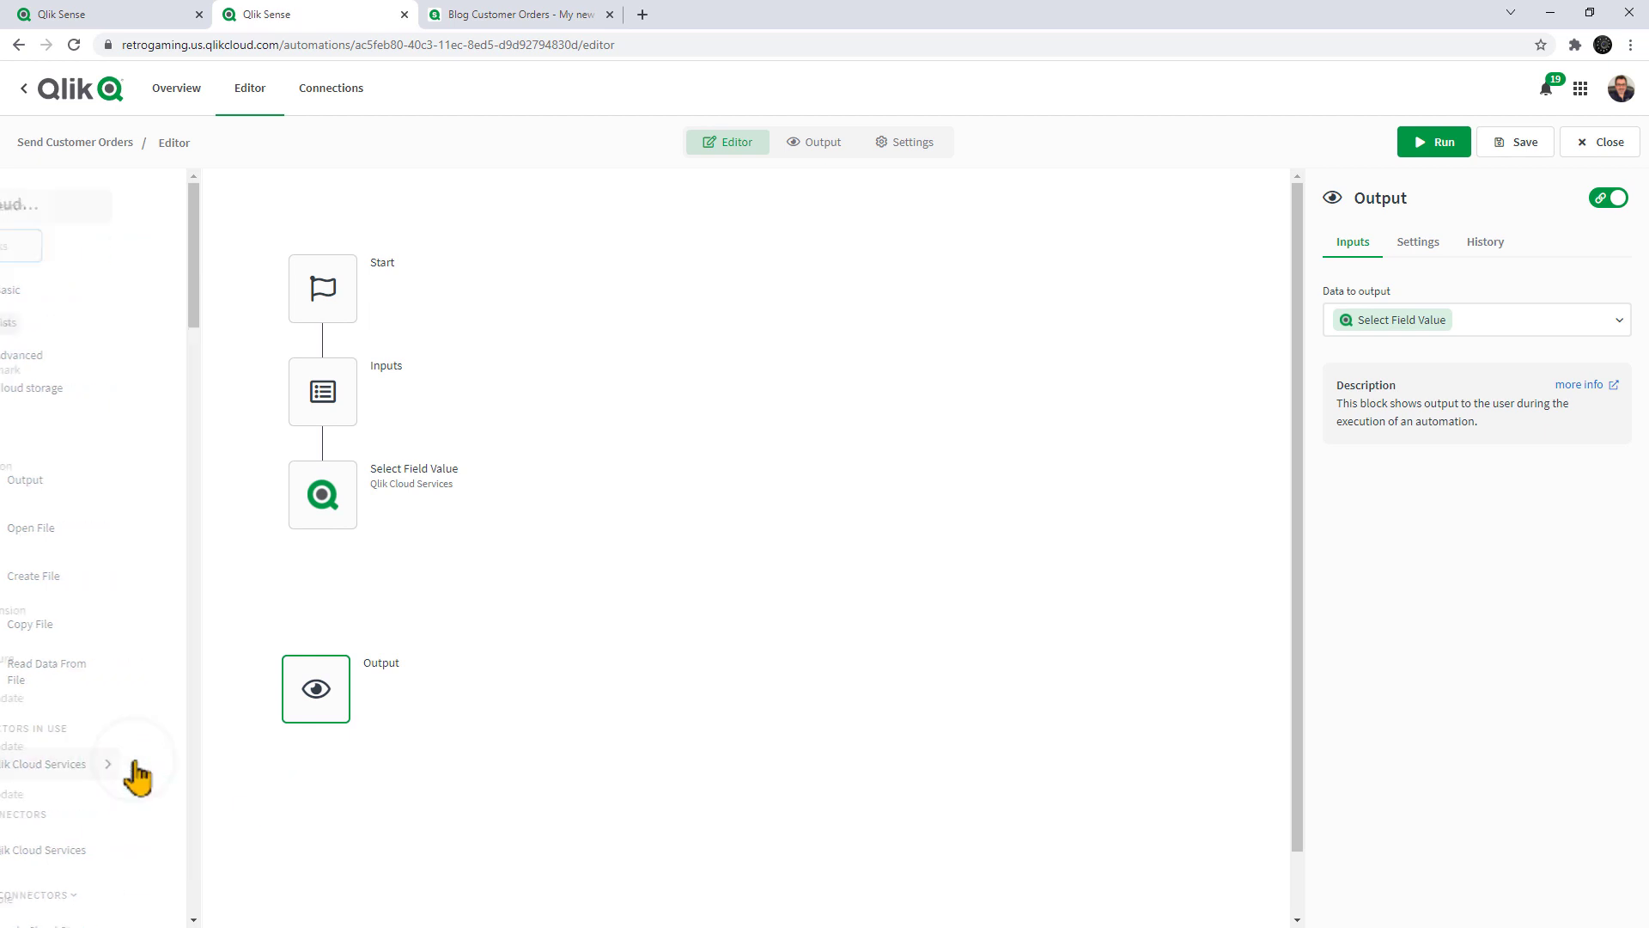
scroll(163, 678, down, 3)
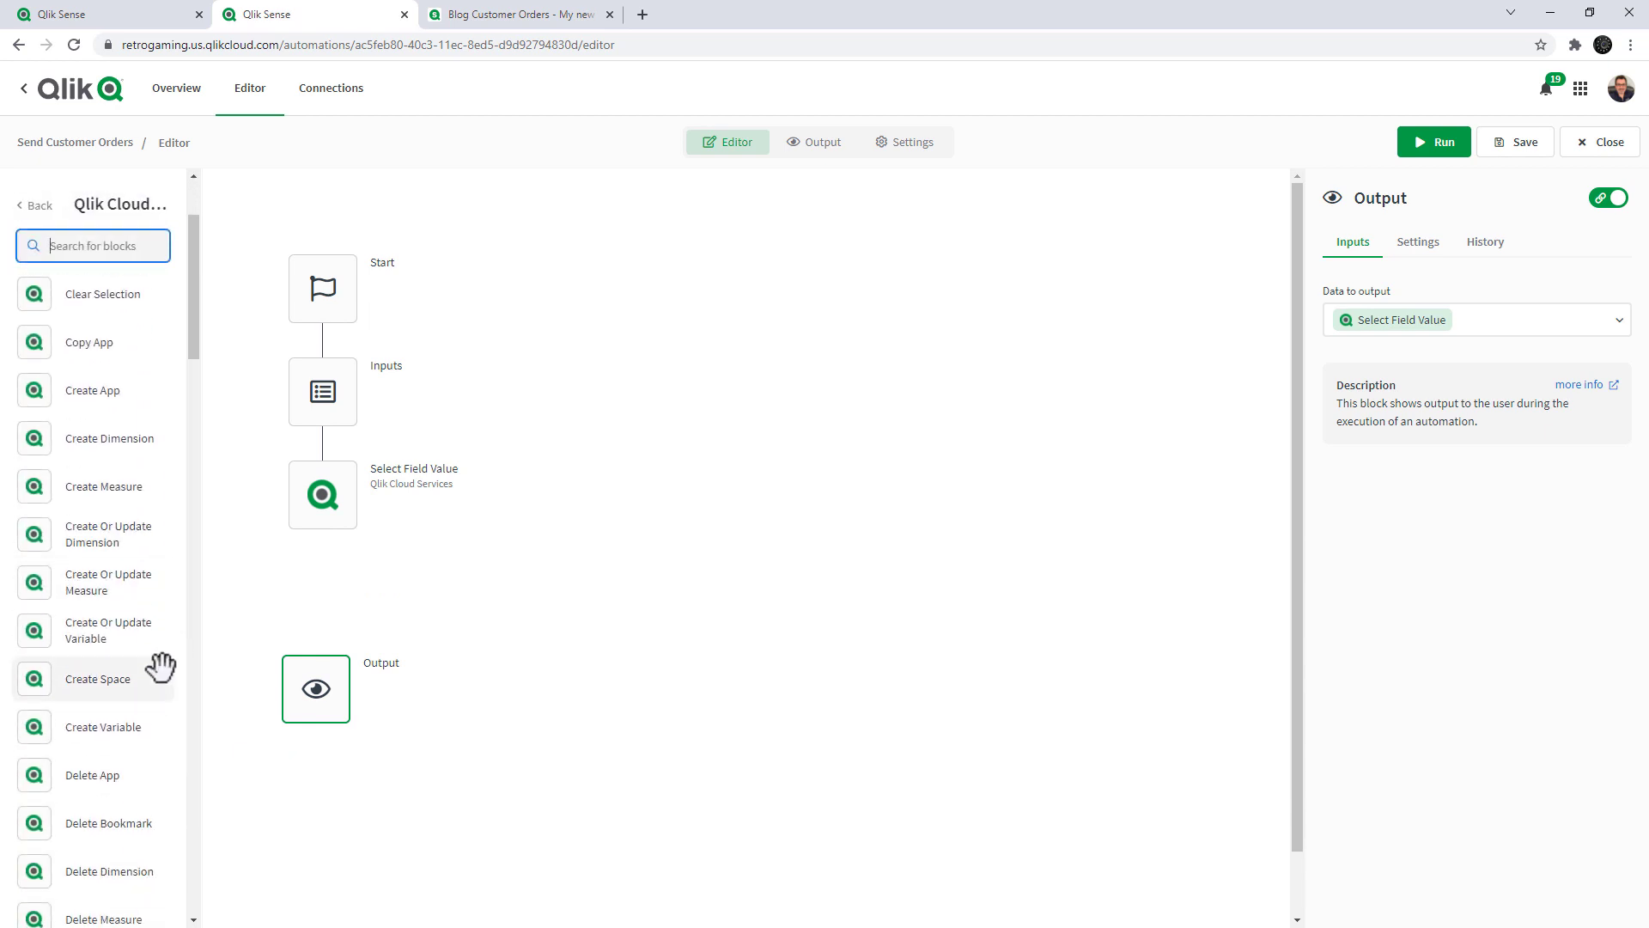
scroll(158, 640, up, 3)
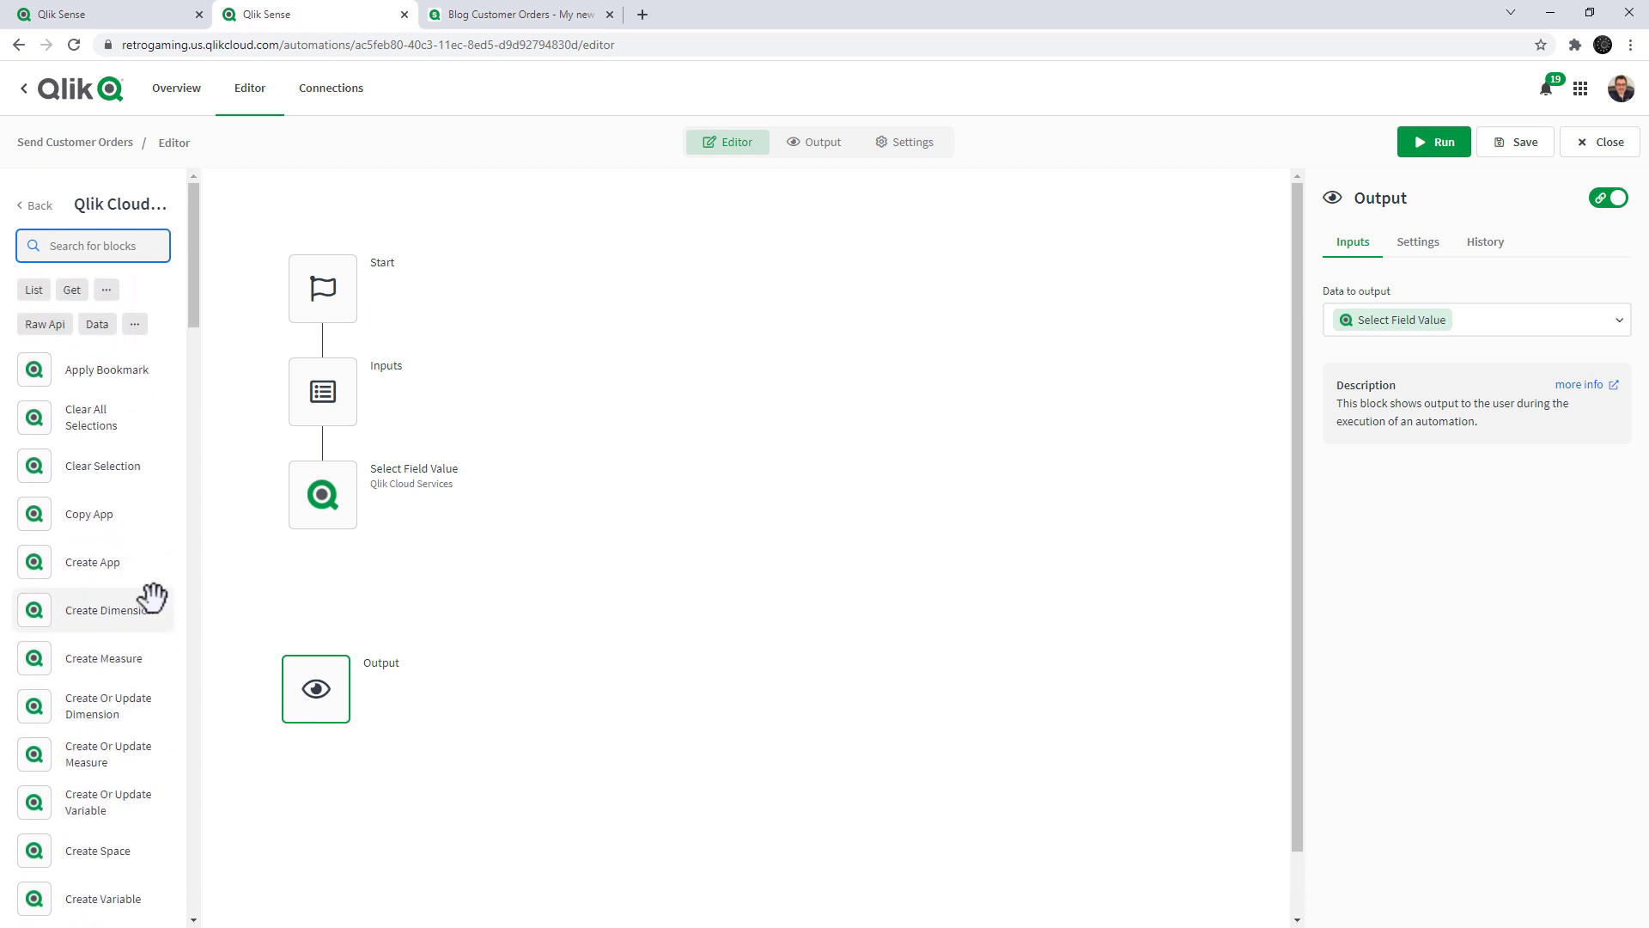
click(73, 292)
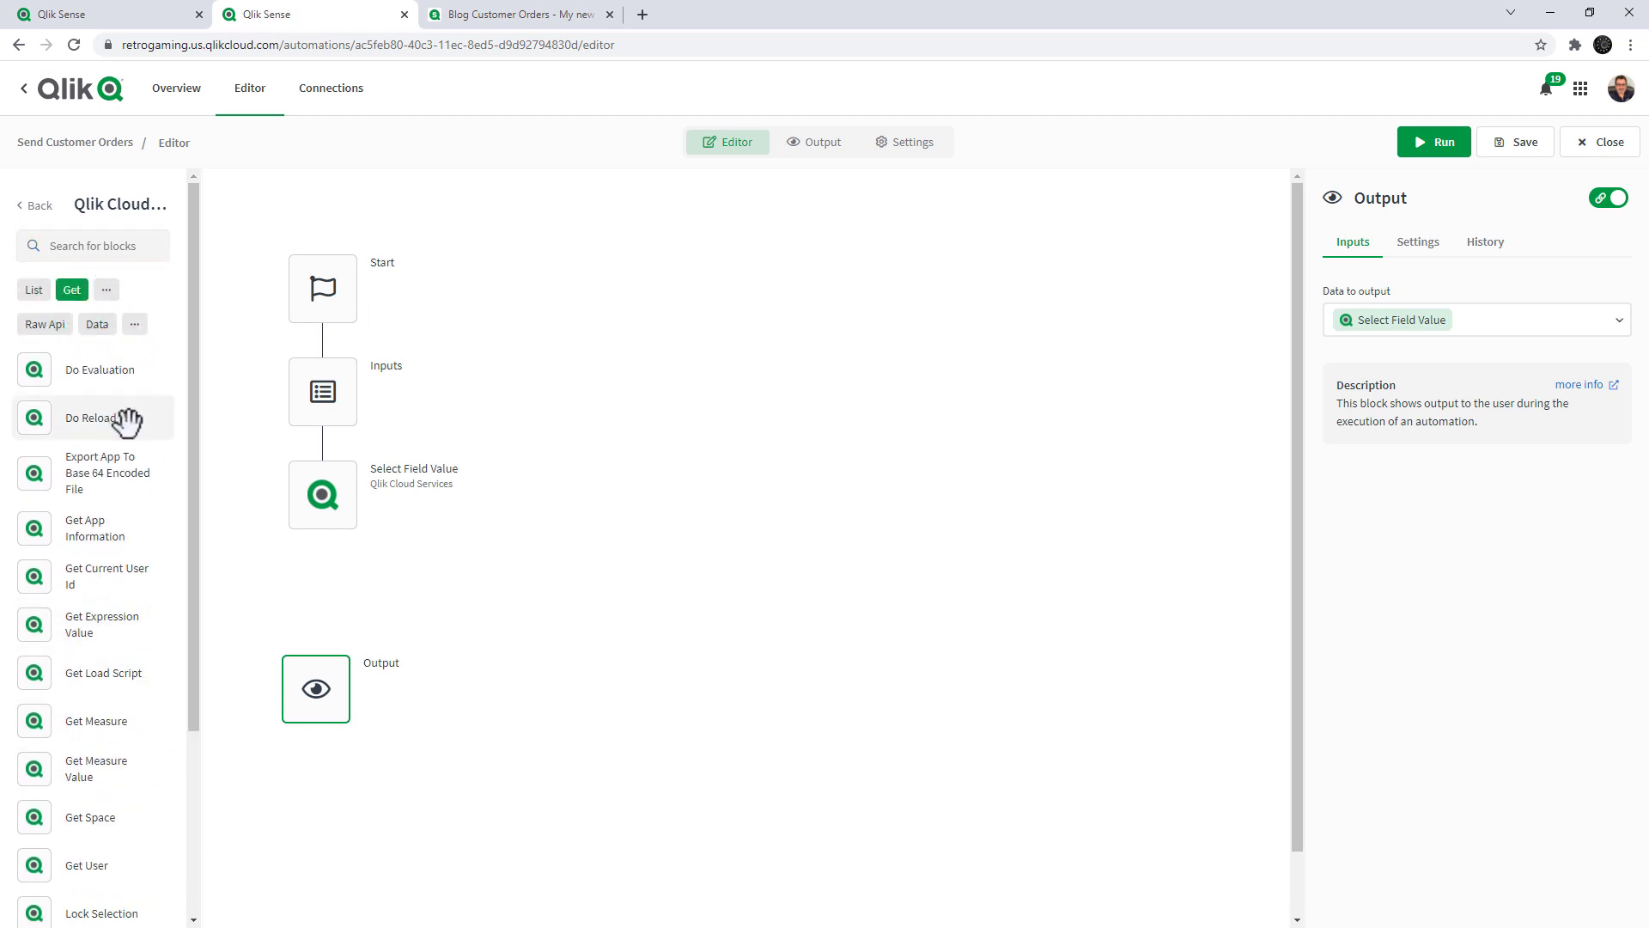
scroll(128, 429, down, 2)
scroll(128, 451, down, 1)
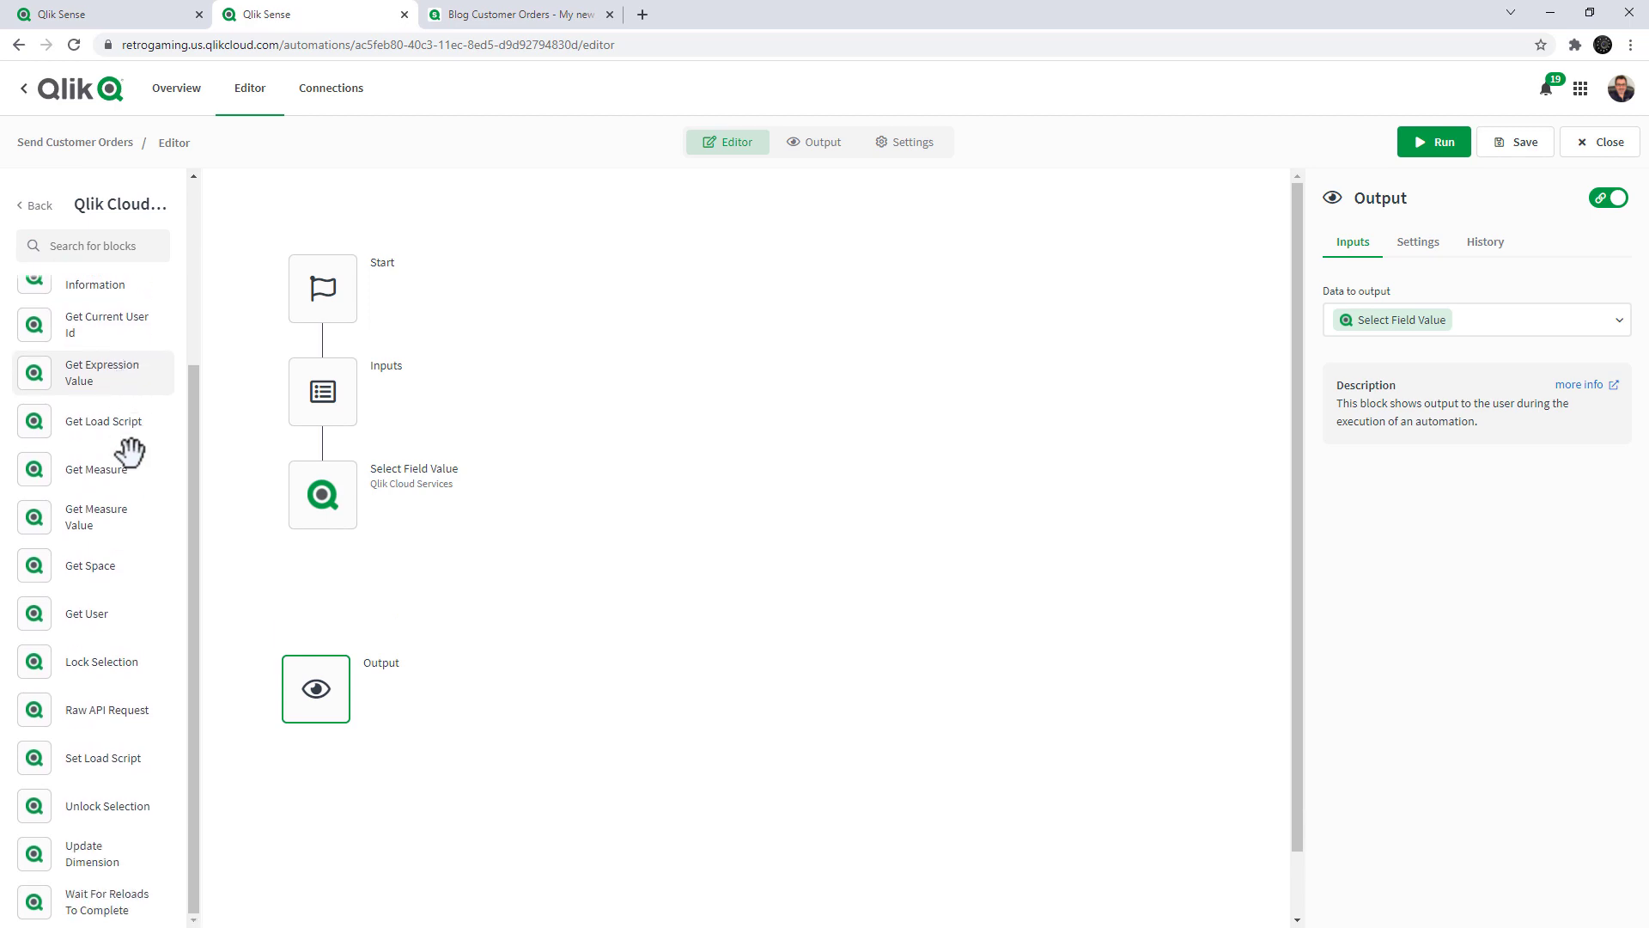
scroll(128, 453, up, 3)
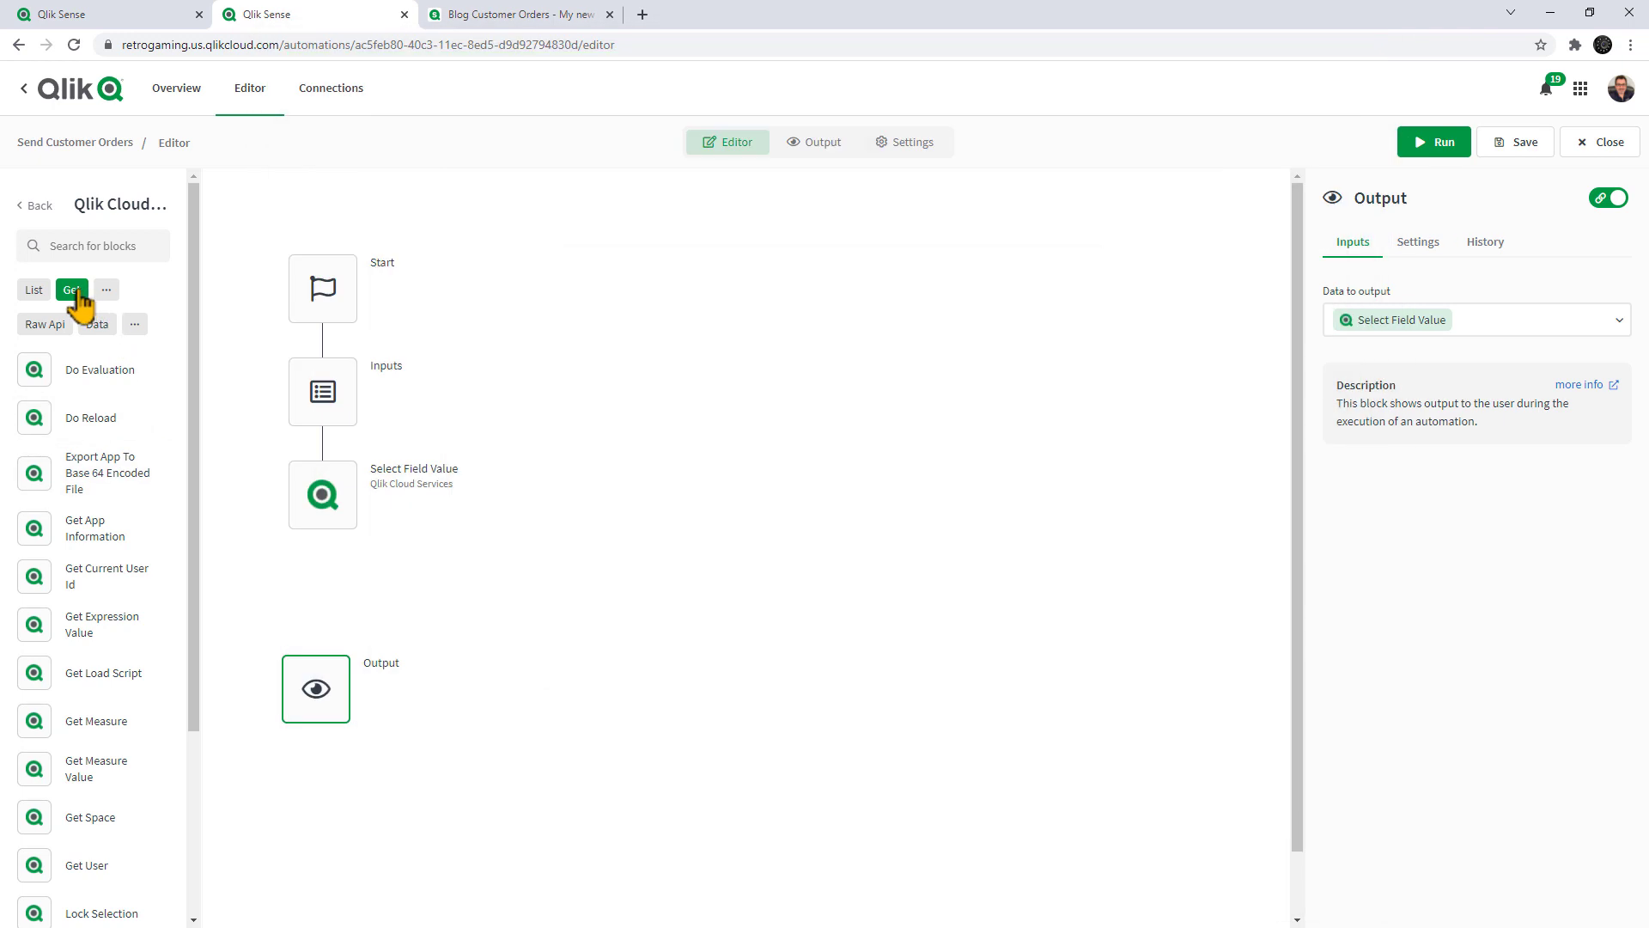
click(86, 293)
Step: Search 'tabl' and add Get Straight Table Data below Select Field Value
click(84, 245)
text(se)
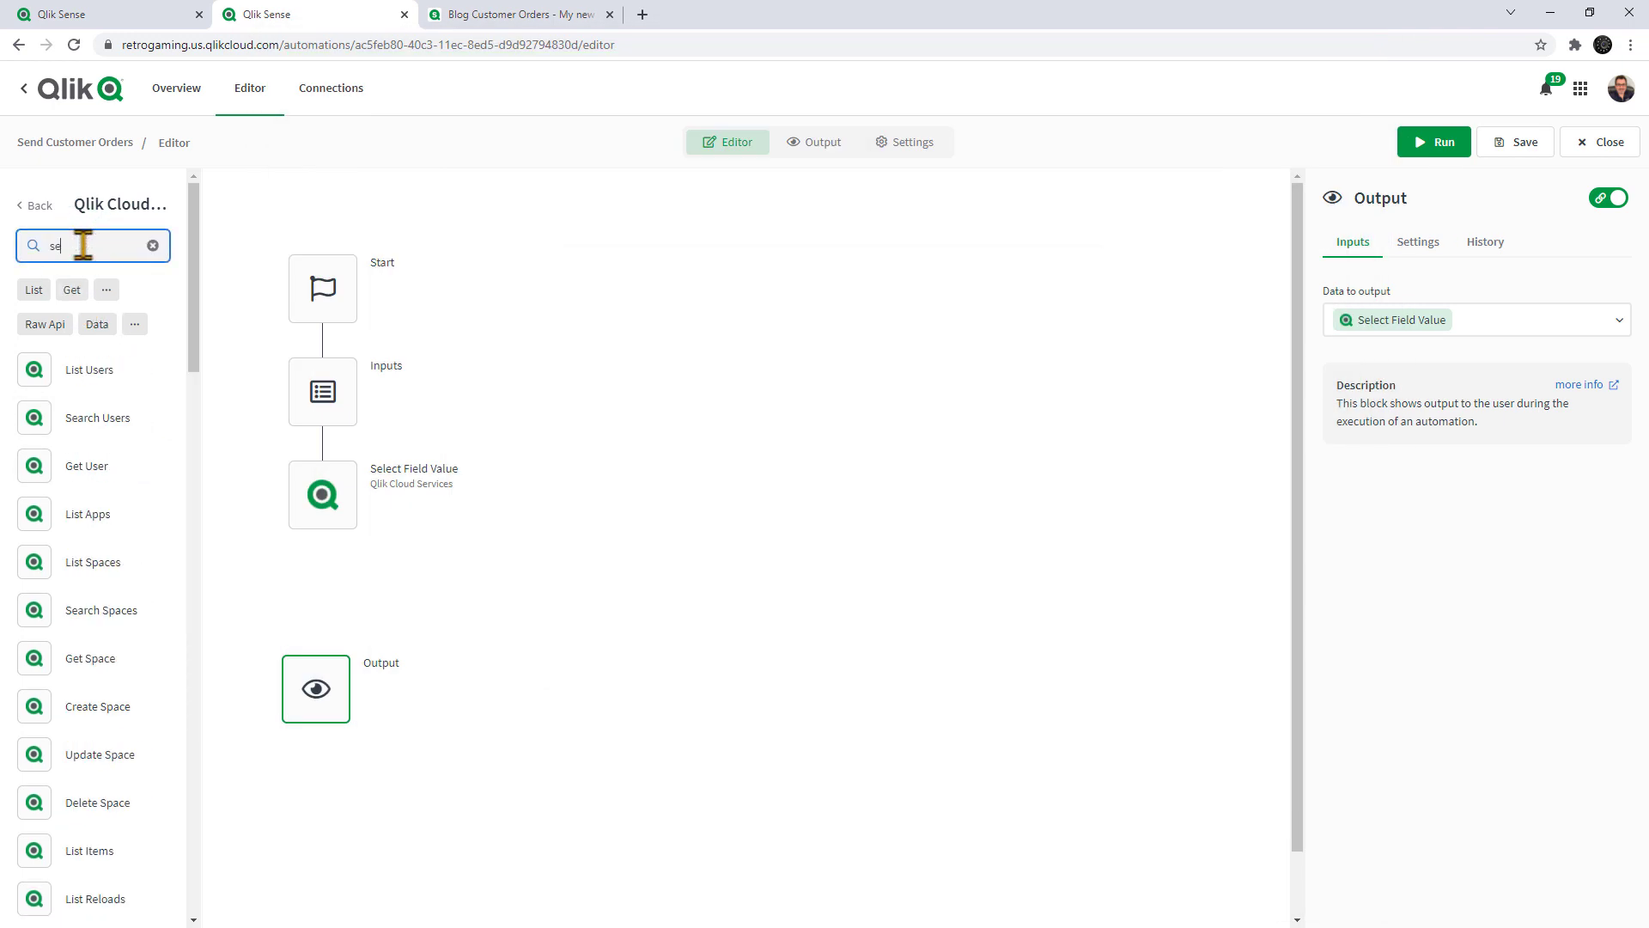
key(BackSpace)
key(BackSpace)
text(tabl)
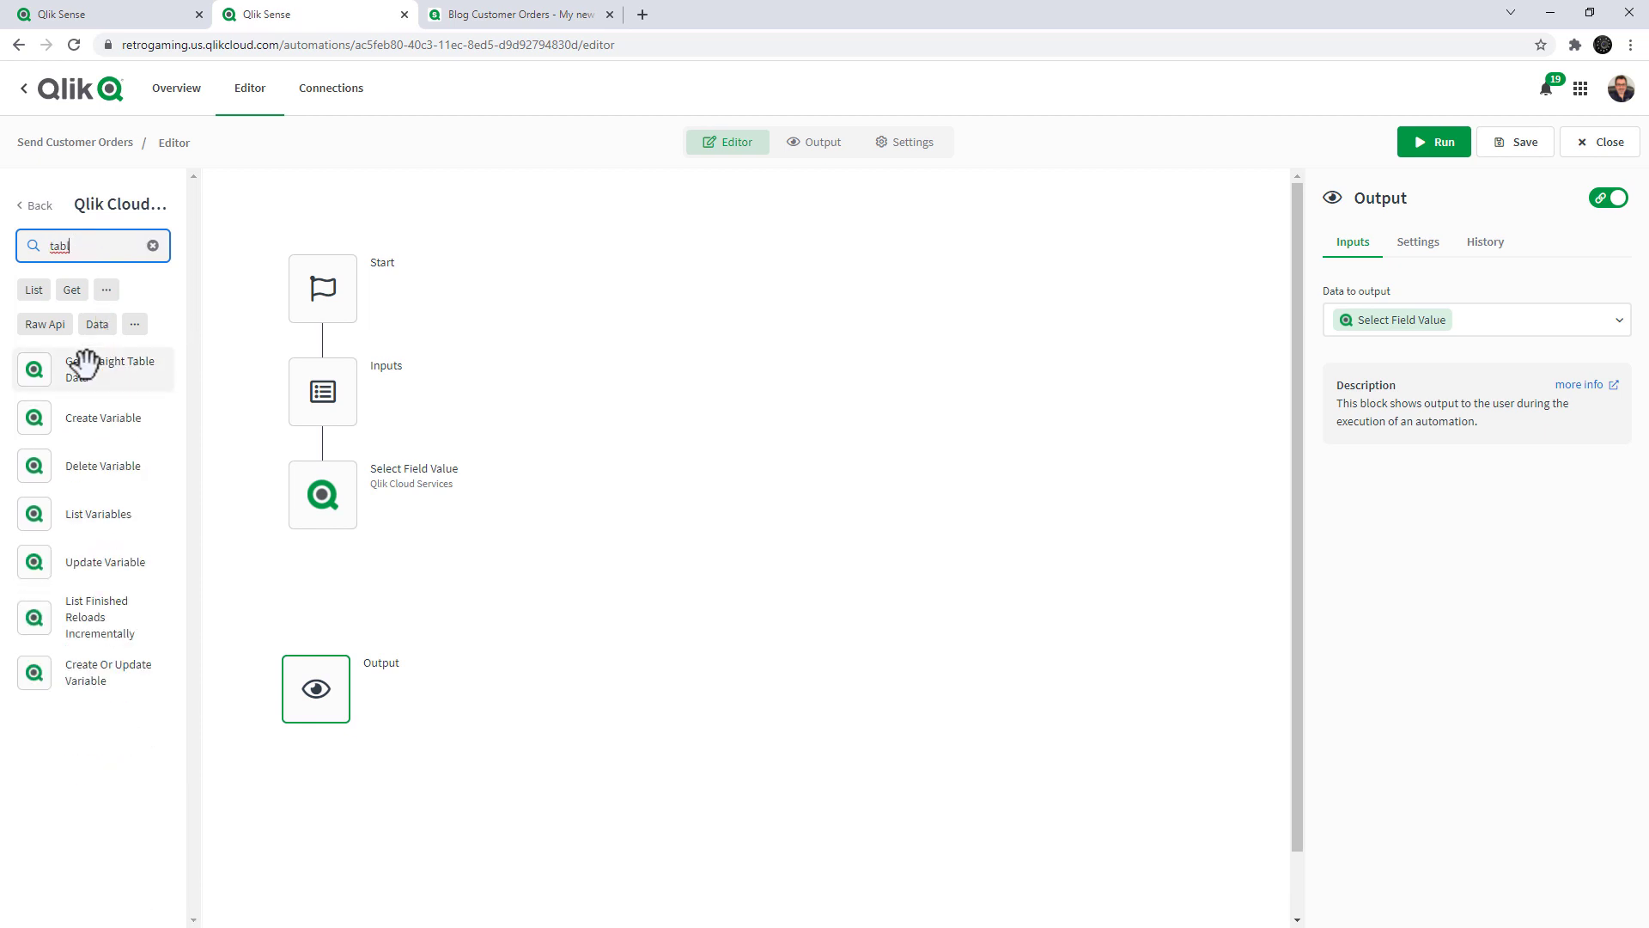
drag(81, 369, 328, 574)
Step: Remove the detached Output block from the canvas
click(331, 692)
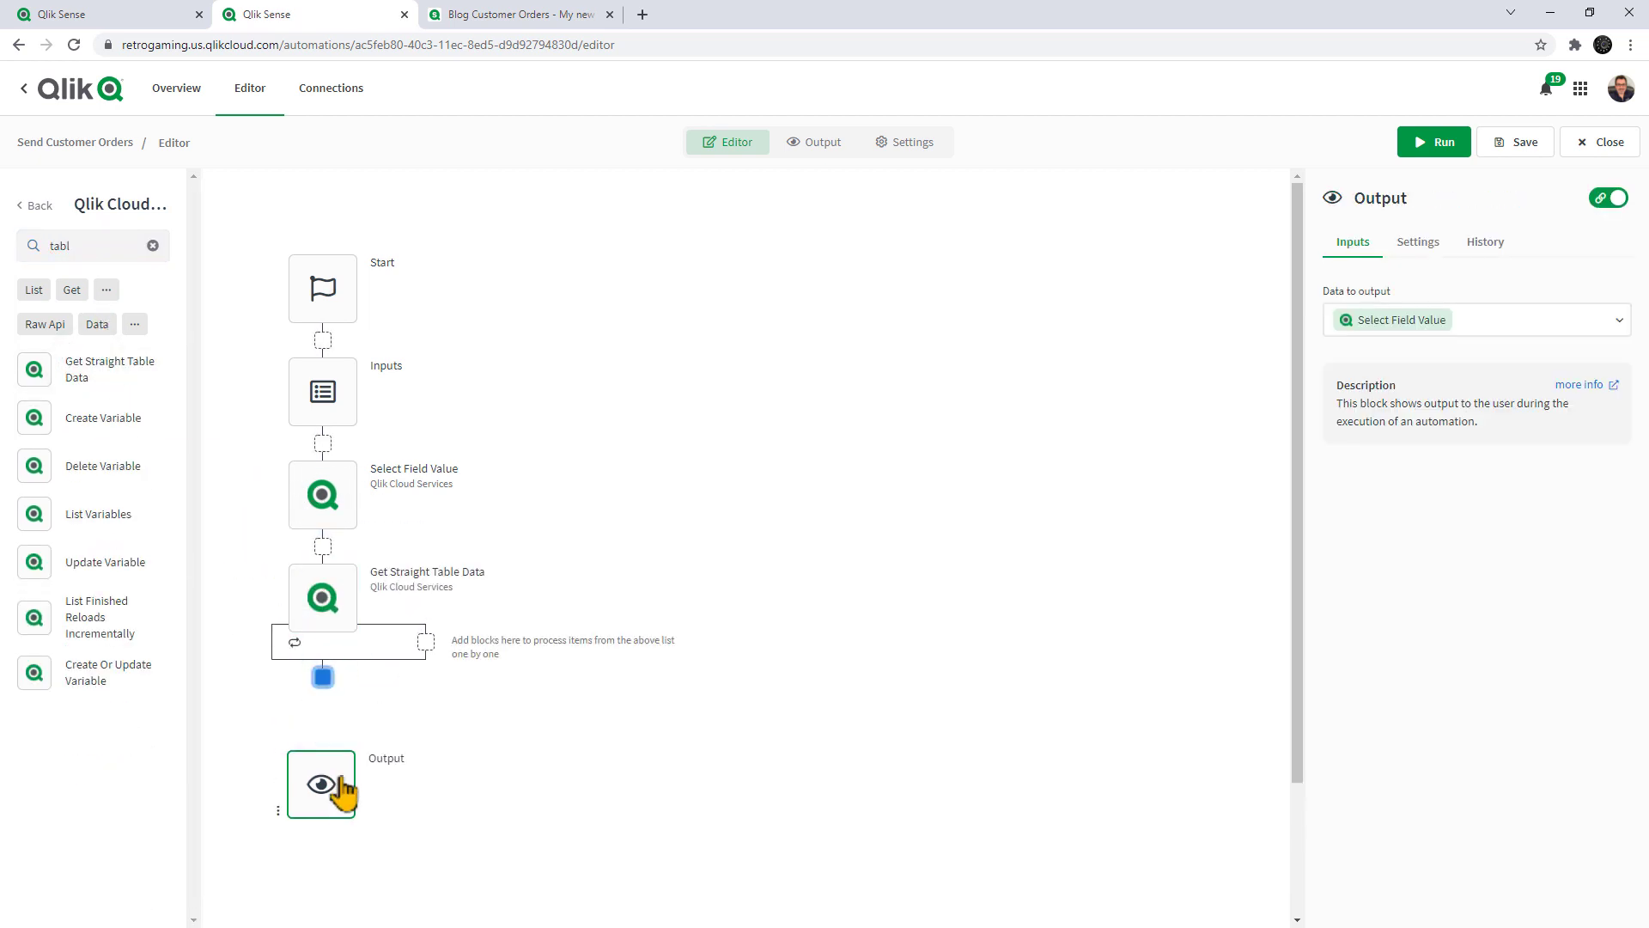
right_click(344, 756)
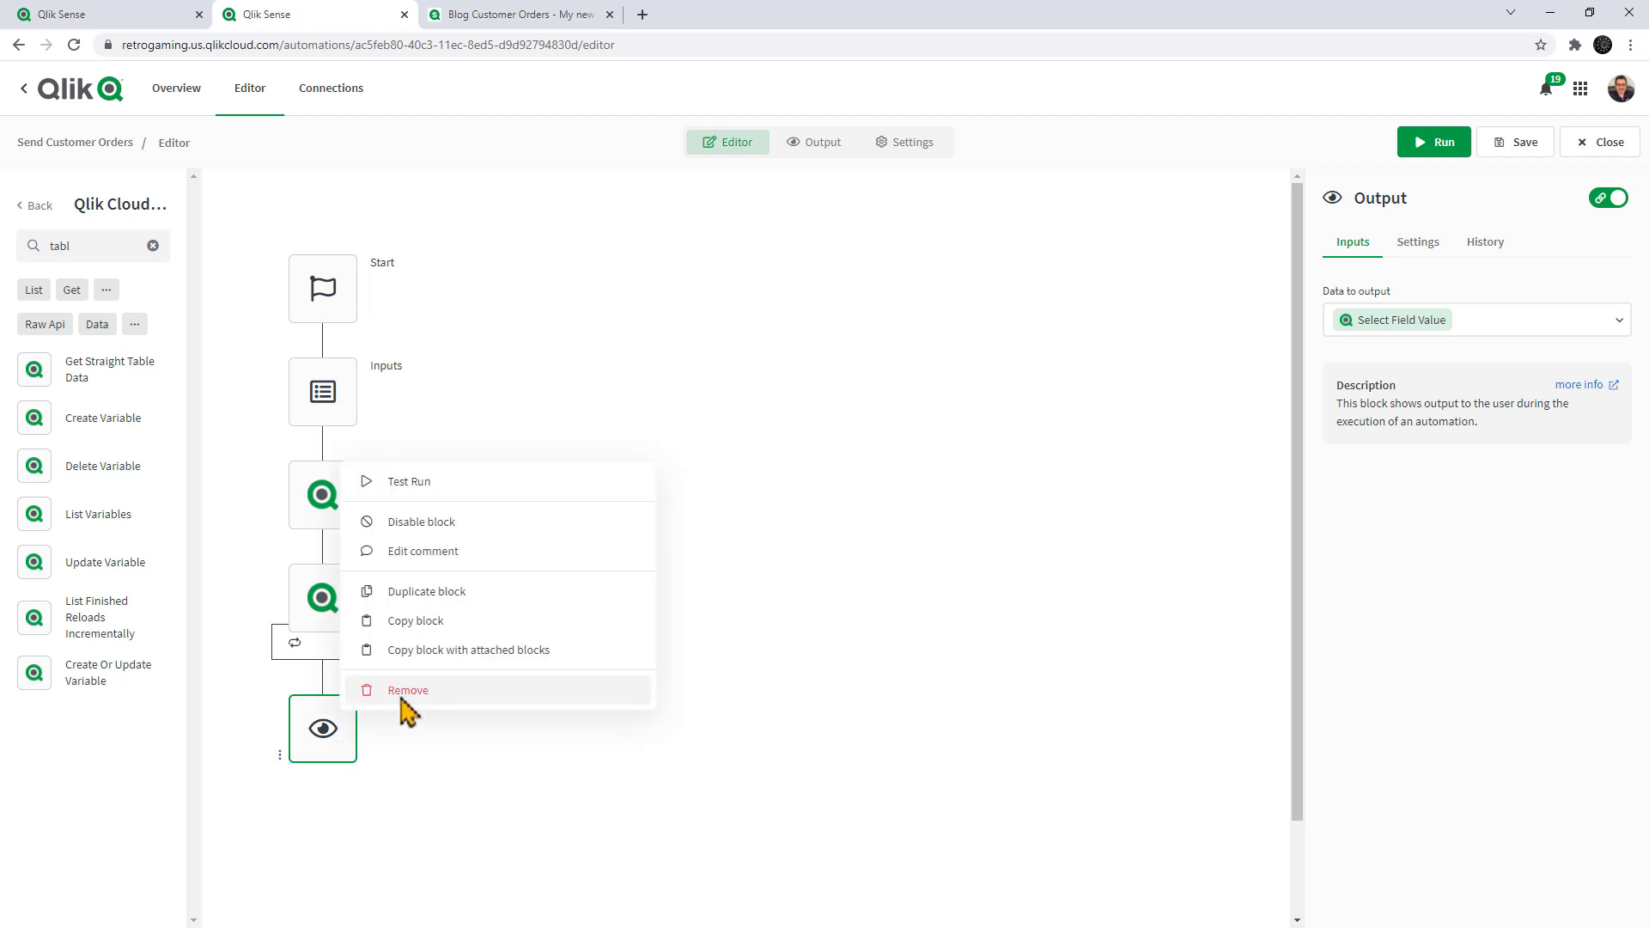
right_click(349, 745)
click(395, 680)
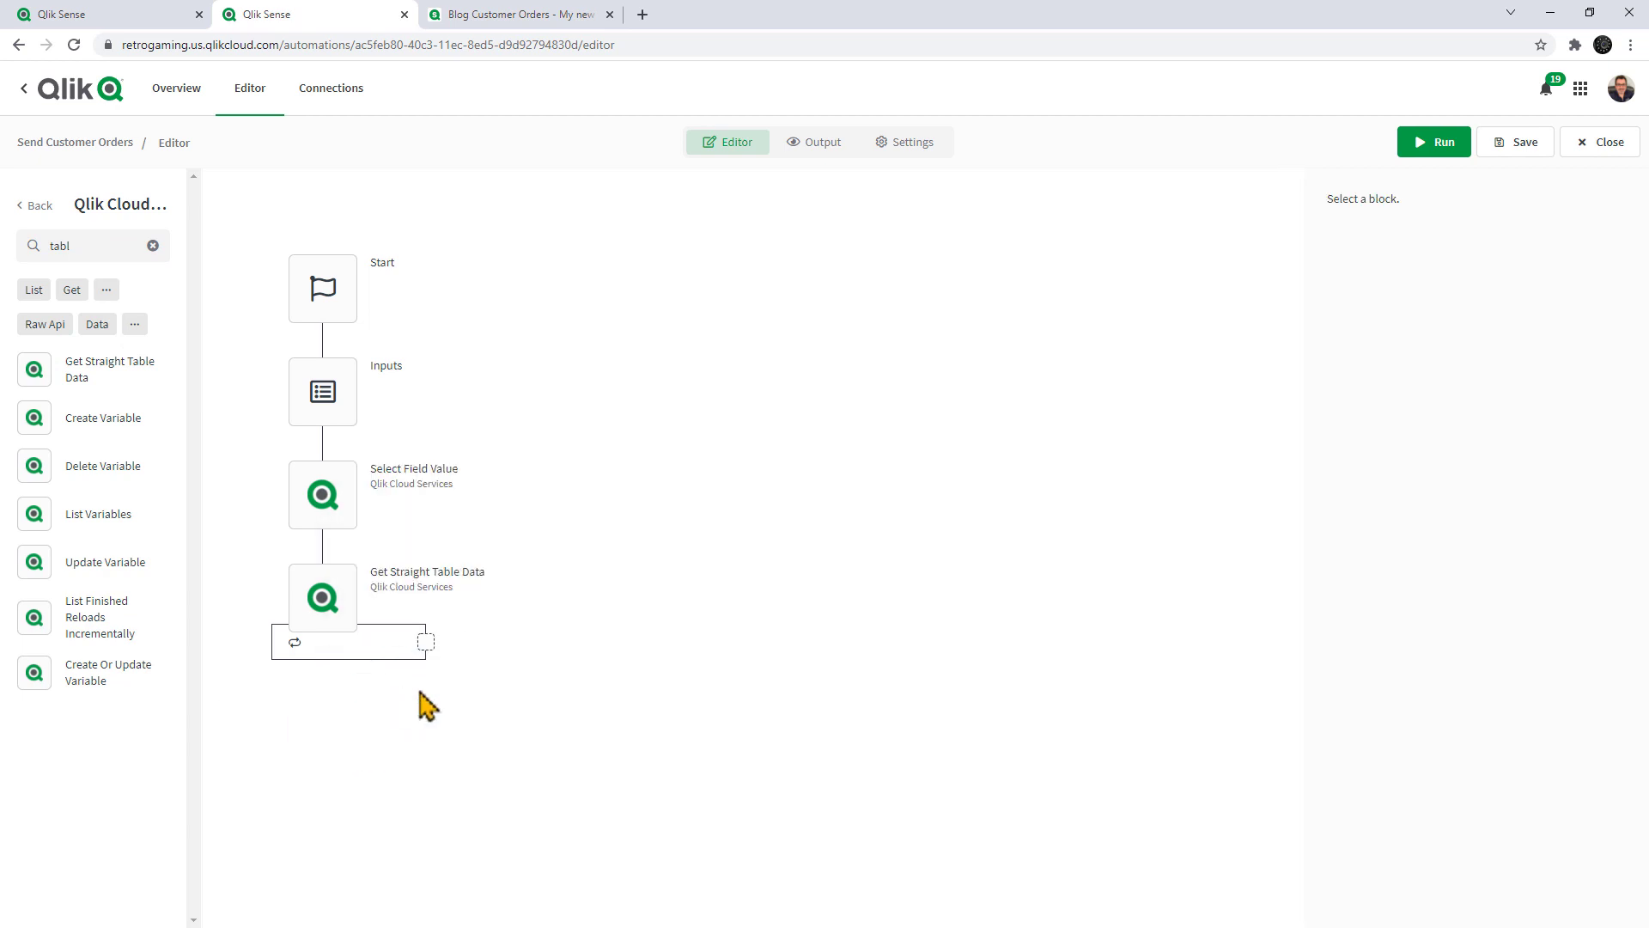
Step: Set the Get Straight Table Data App Id to Blog Customer Orders
click(317, 599)
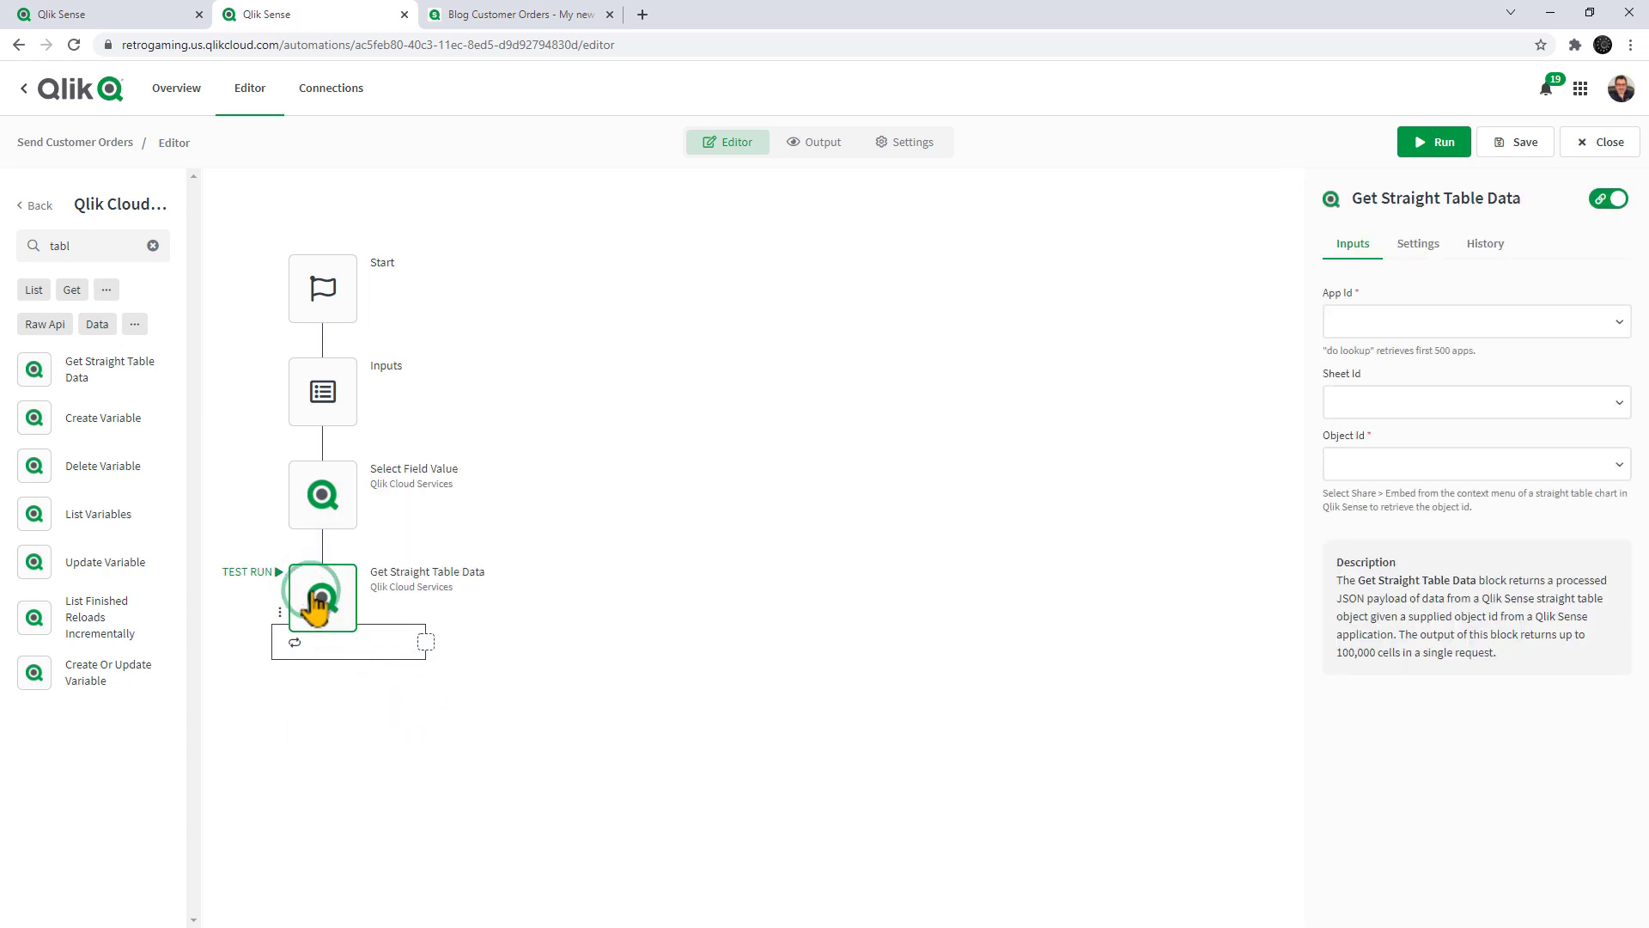
click(1435, 338)
click(1432, 362)
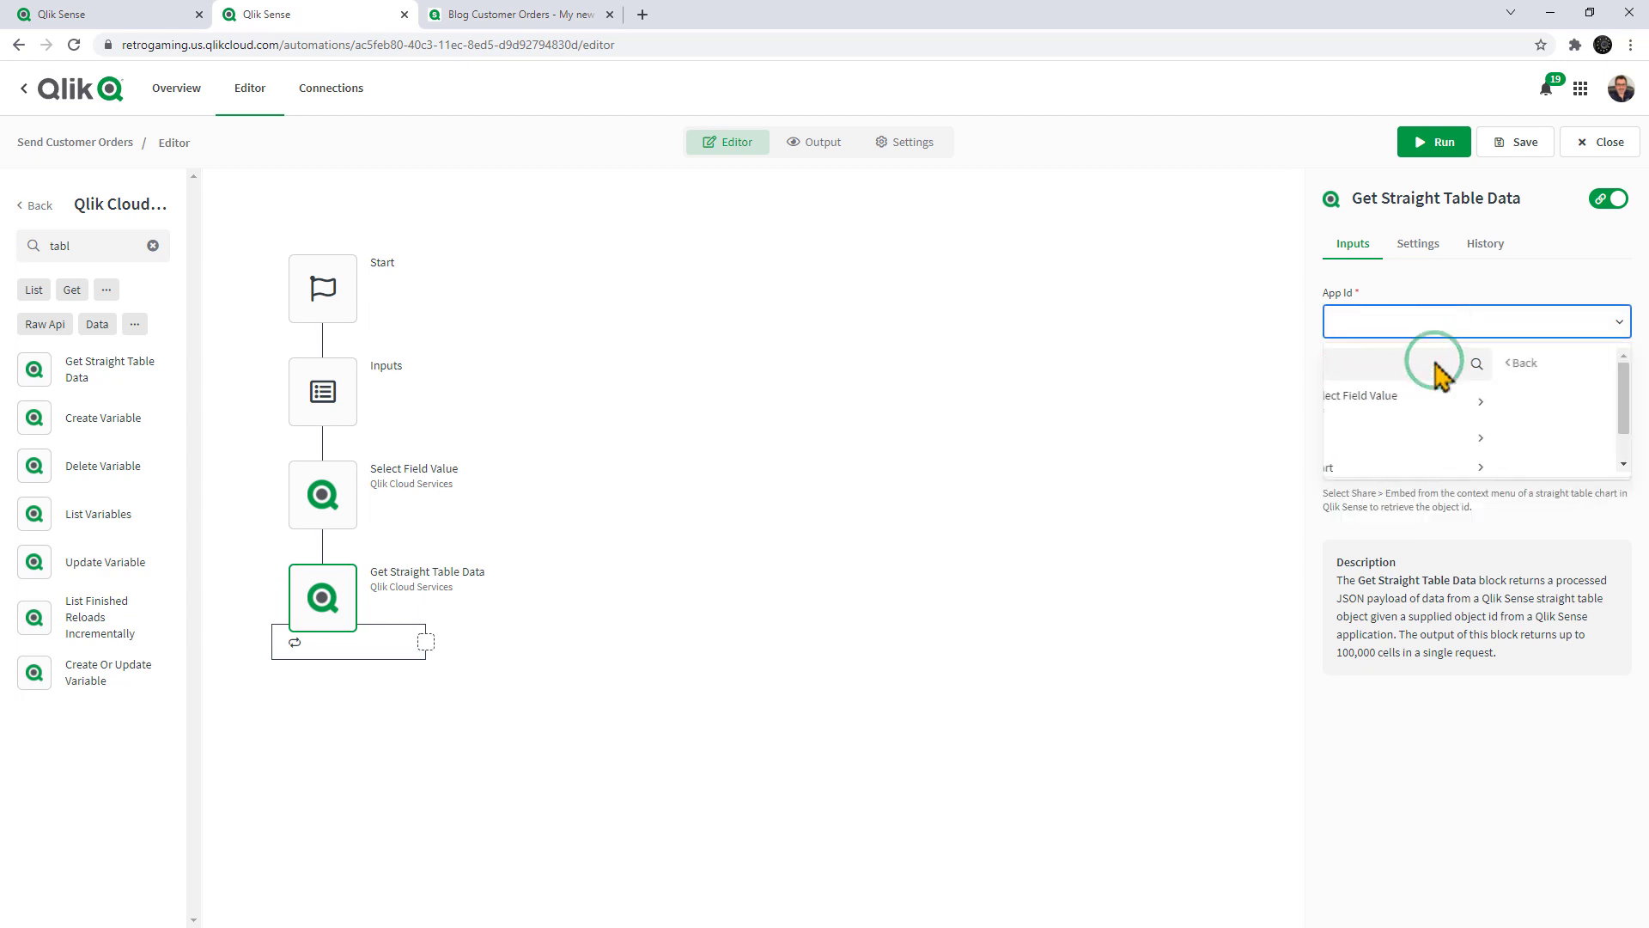
click(1396, 400)
text(blo)
click(1392, 447)
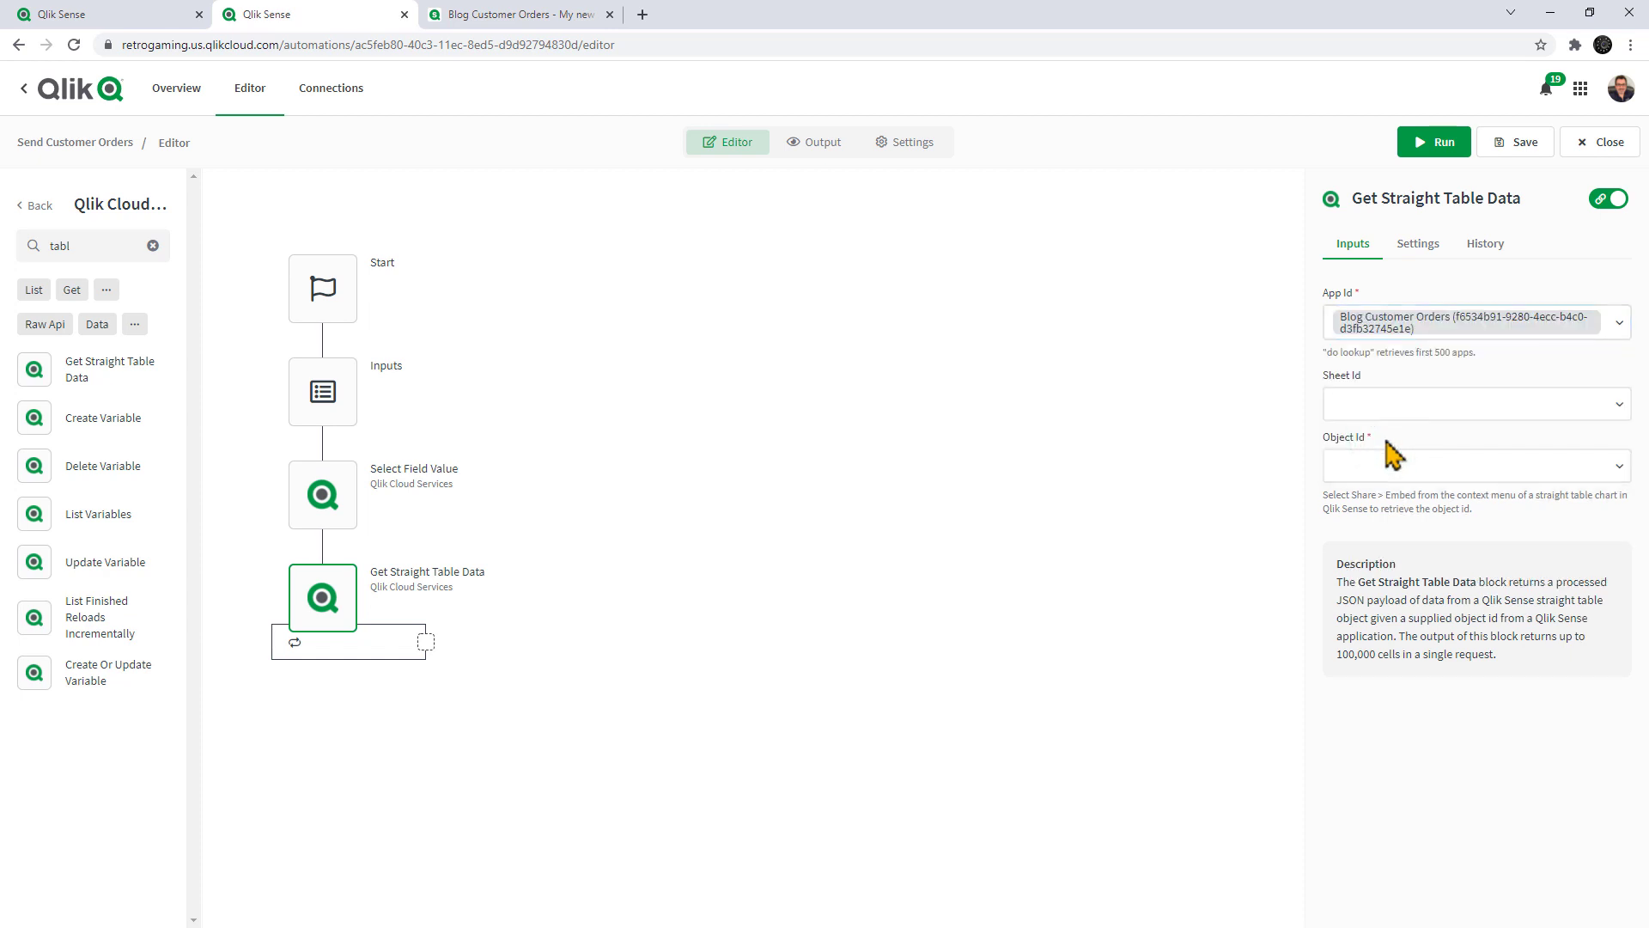
Step: Set Sheet Id to My new sheet and Object Id to the Customer Information table
click(1430, 405)
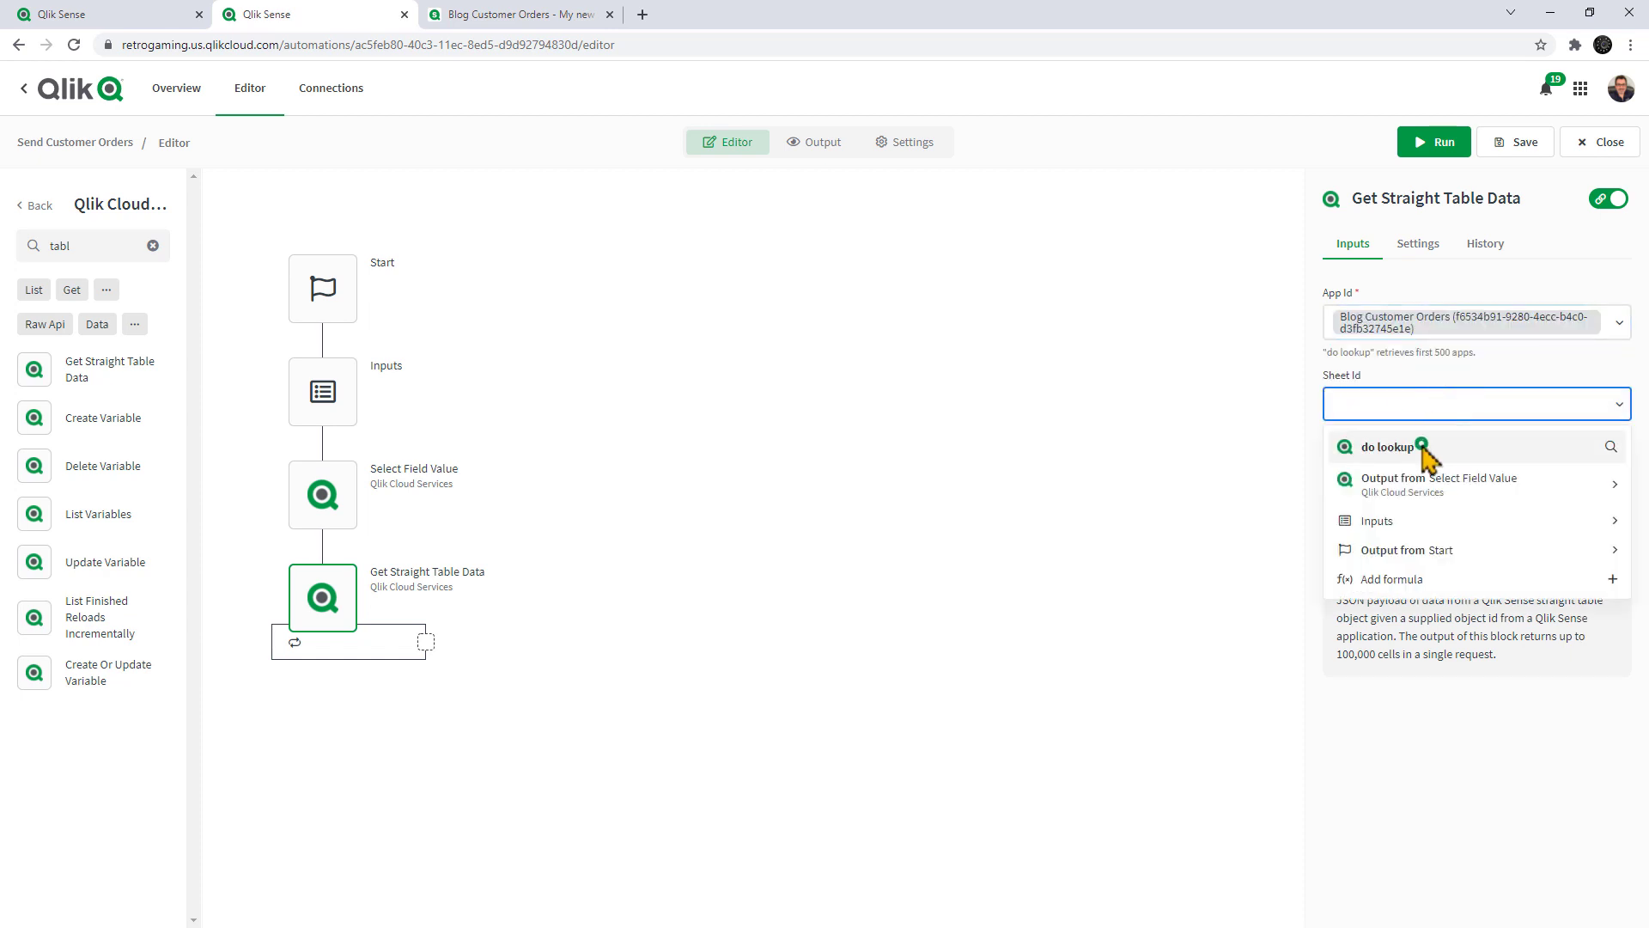
click(1426, 447)
click(1389, 483)
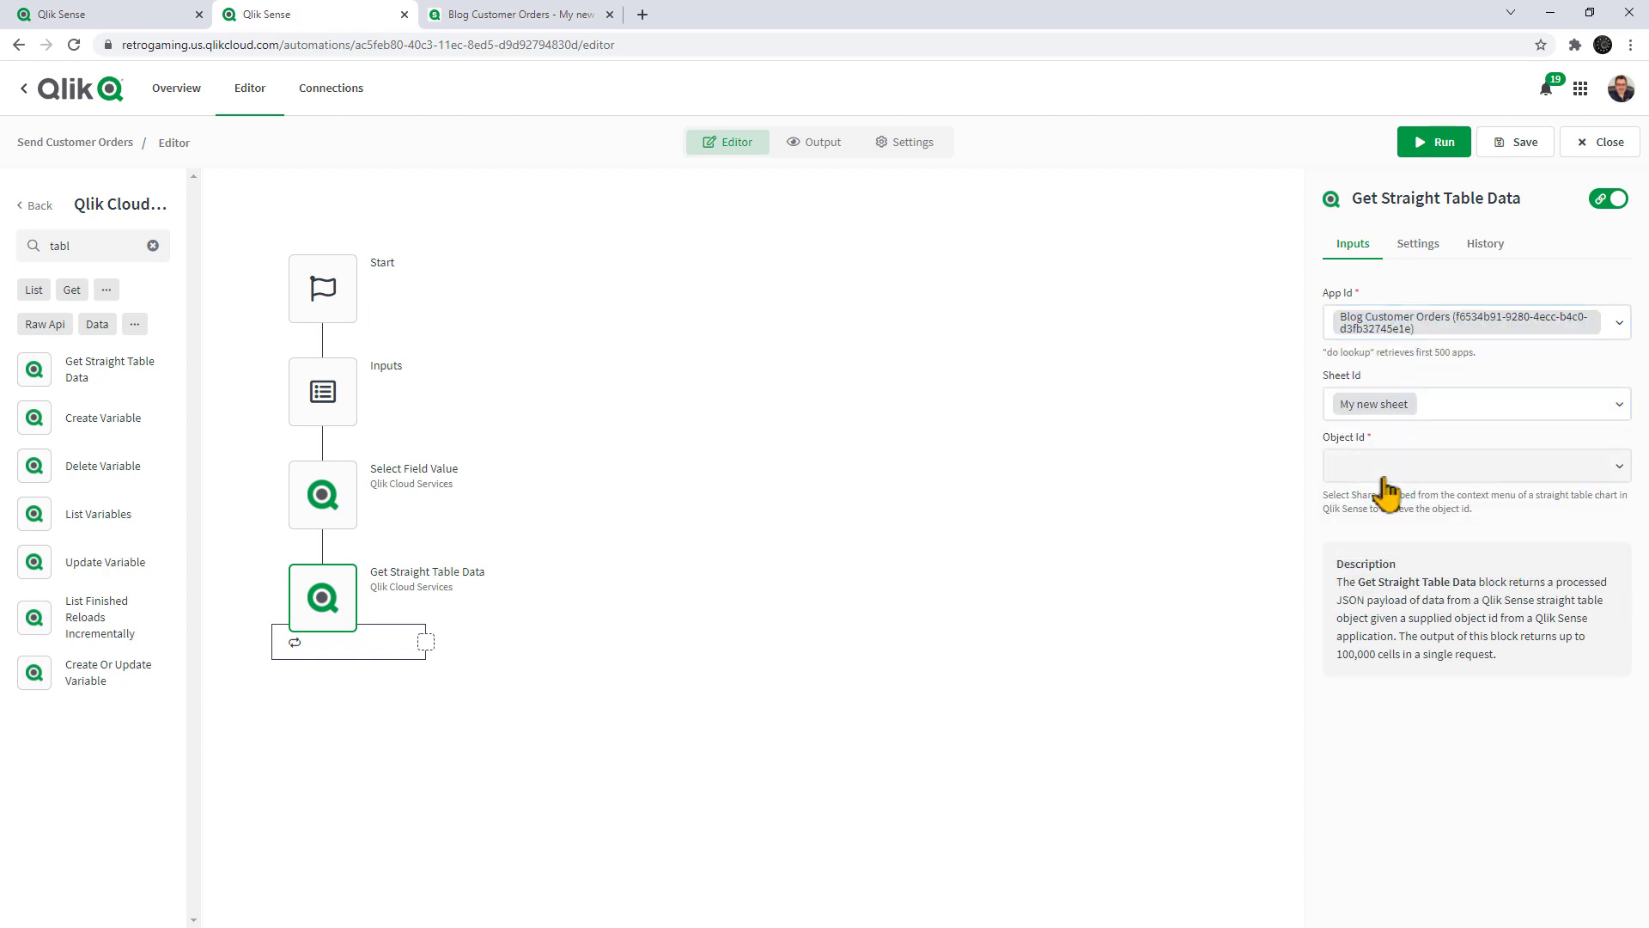
click(1433, 471)
click(1430, 508)
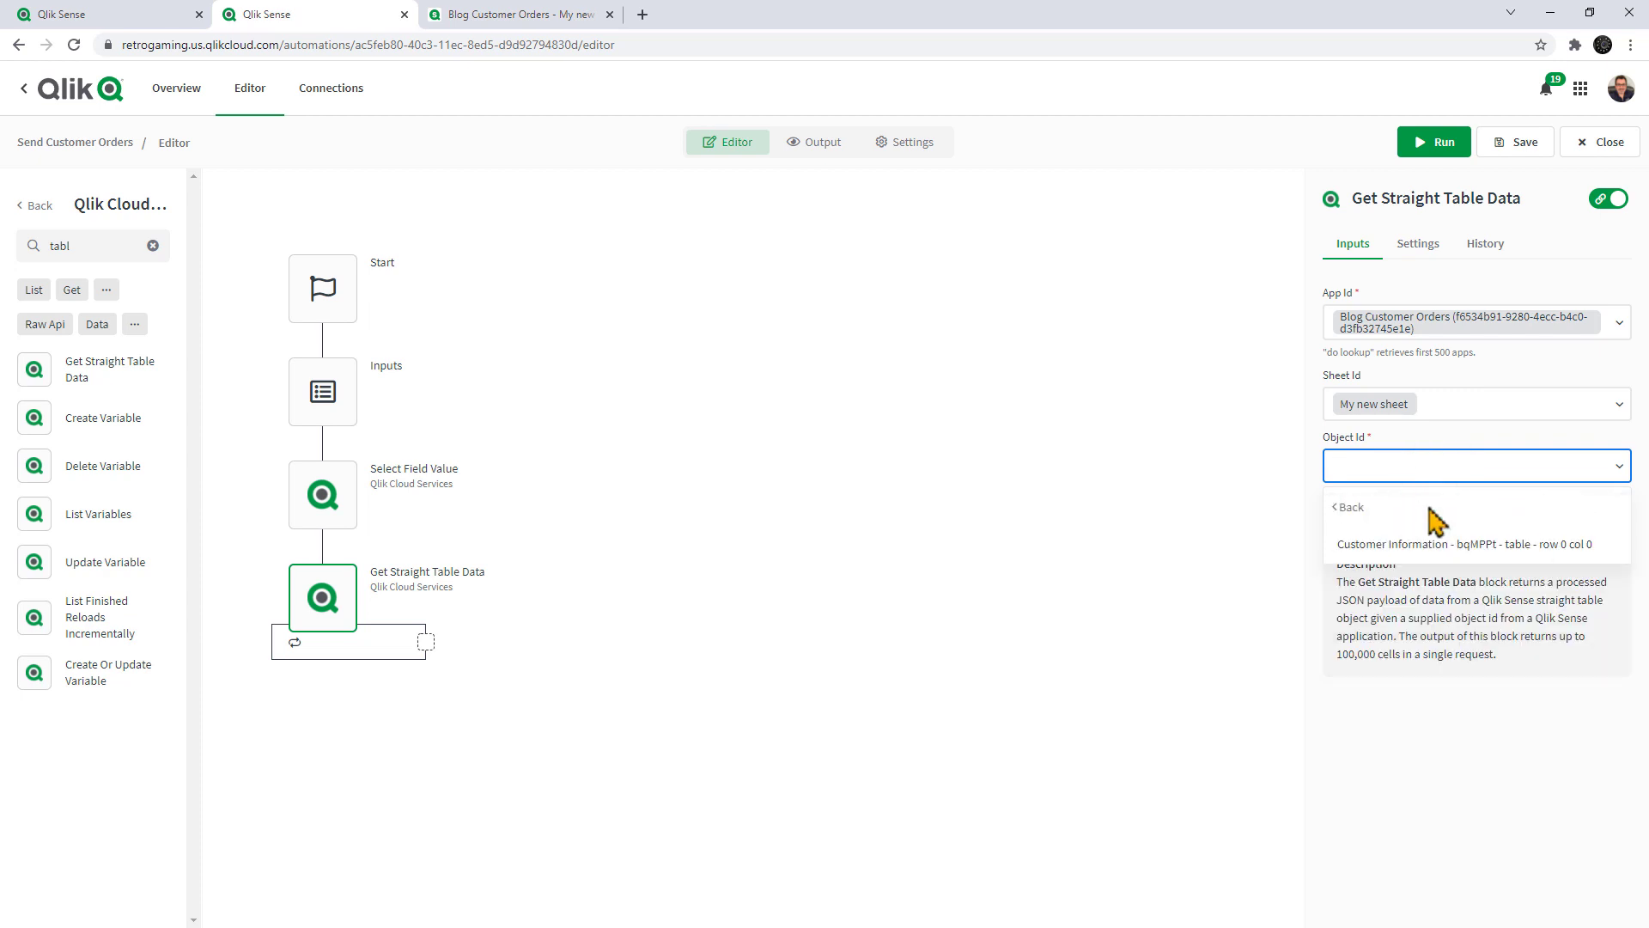
click(1409, 546)
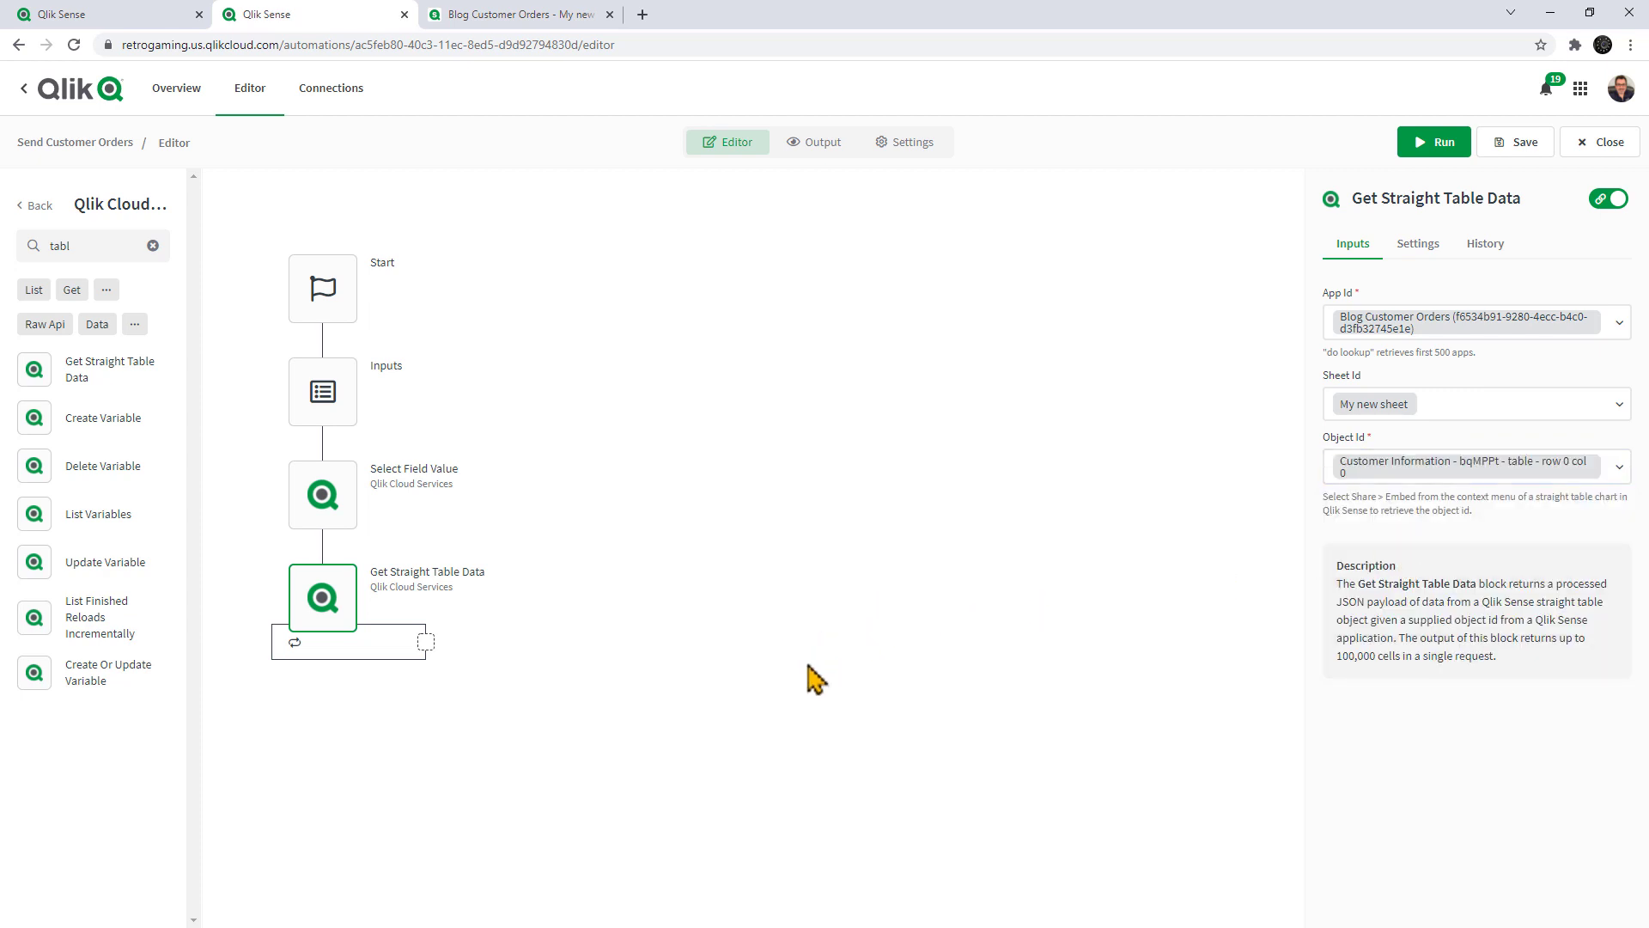
click(90, 244)
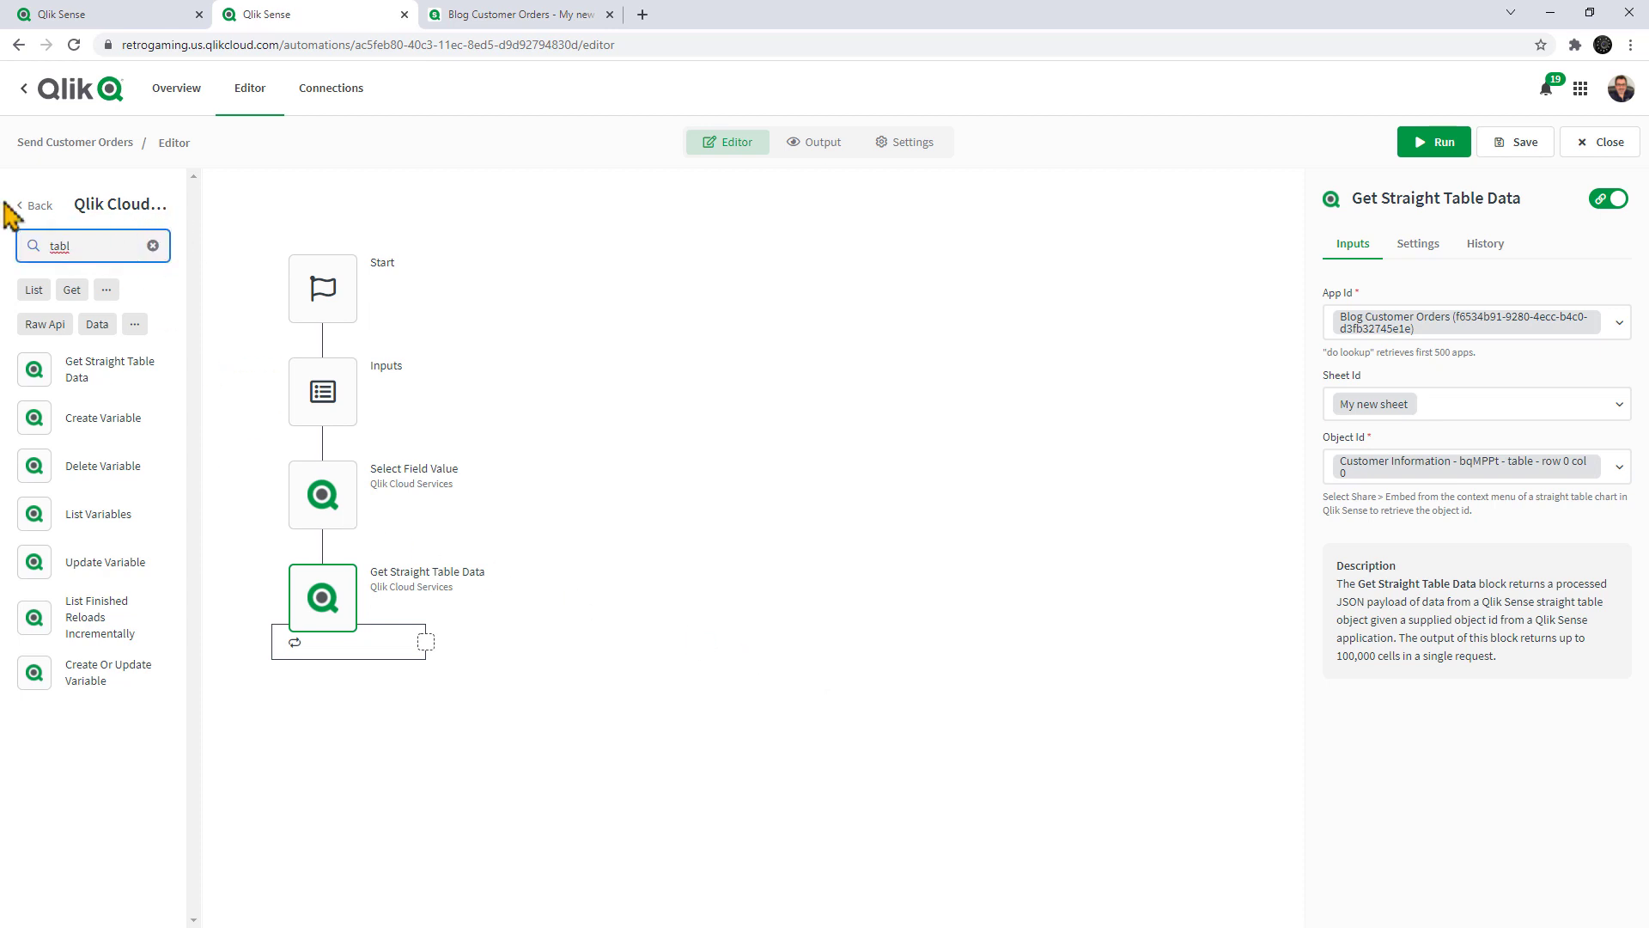
Step: Place an Output block inside the loop and save the automation
click(36, 206)
click(65, 208)
text(out)
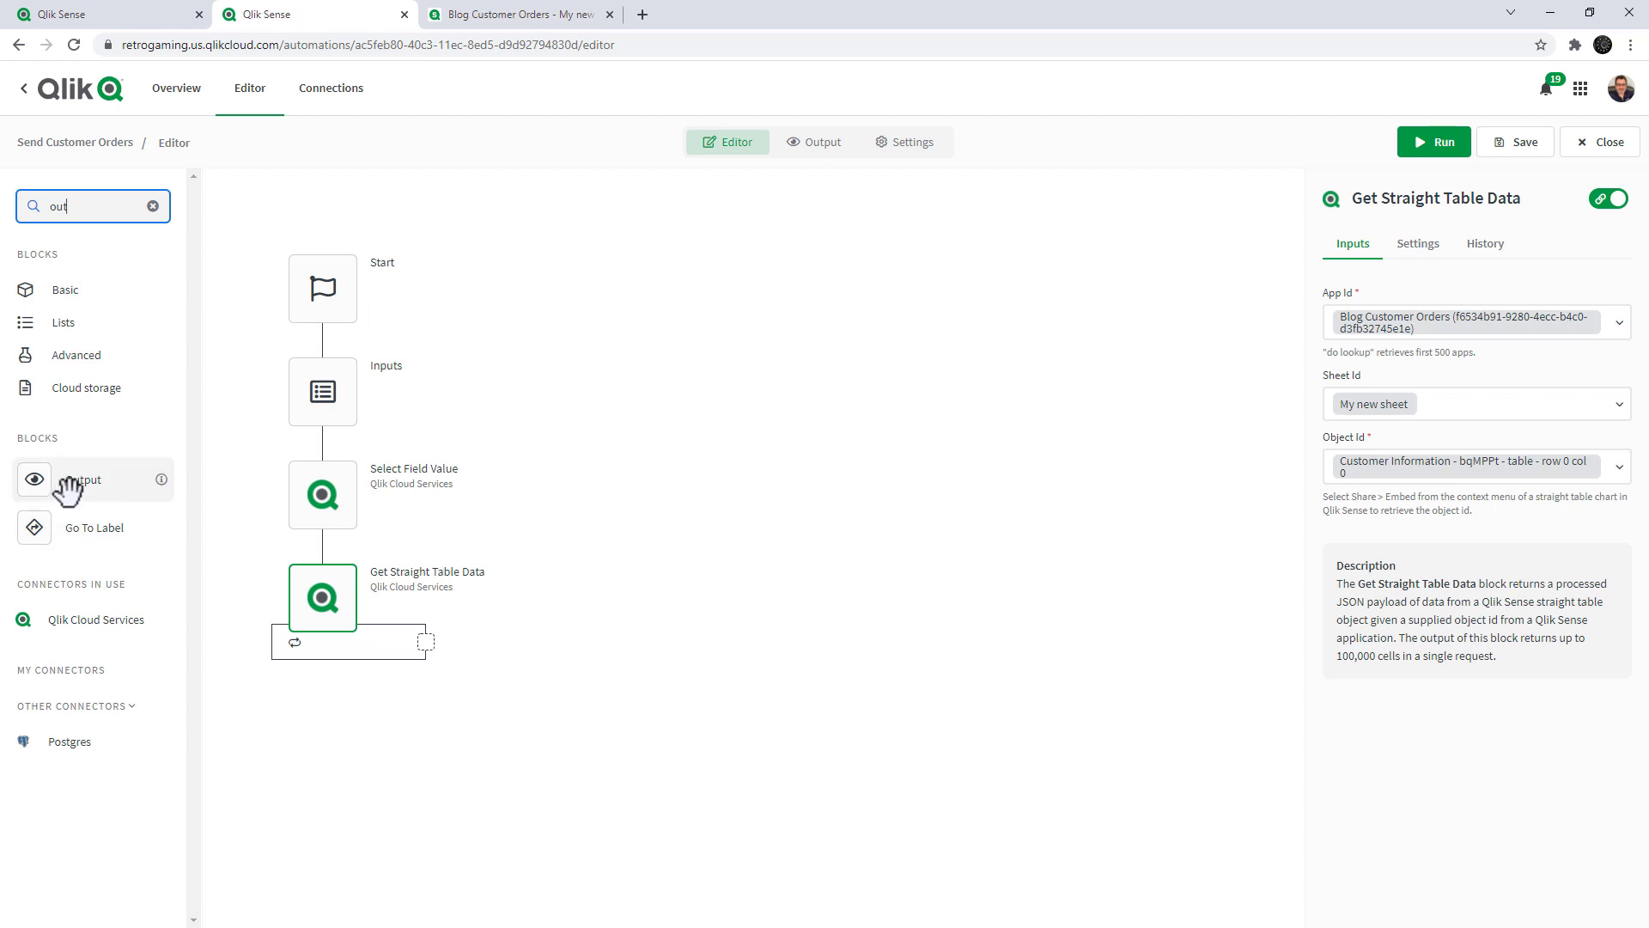
drag(63, 478, 434, 664)
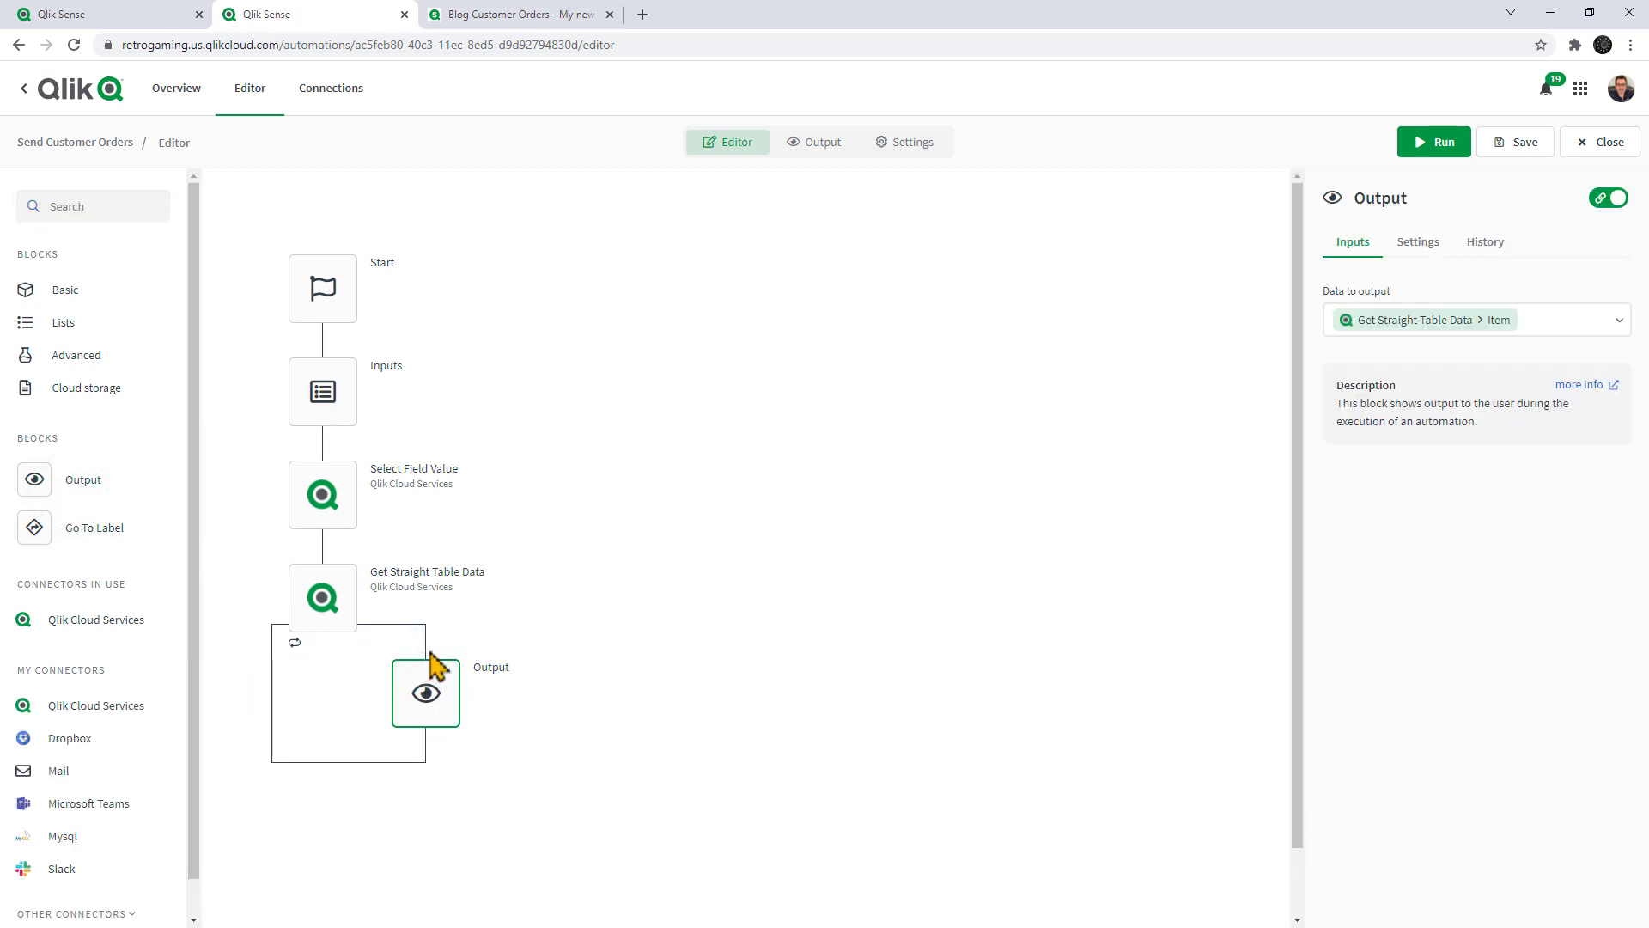
click(1502, 149)
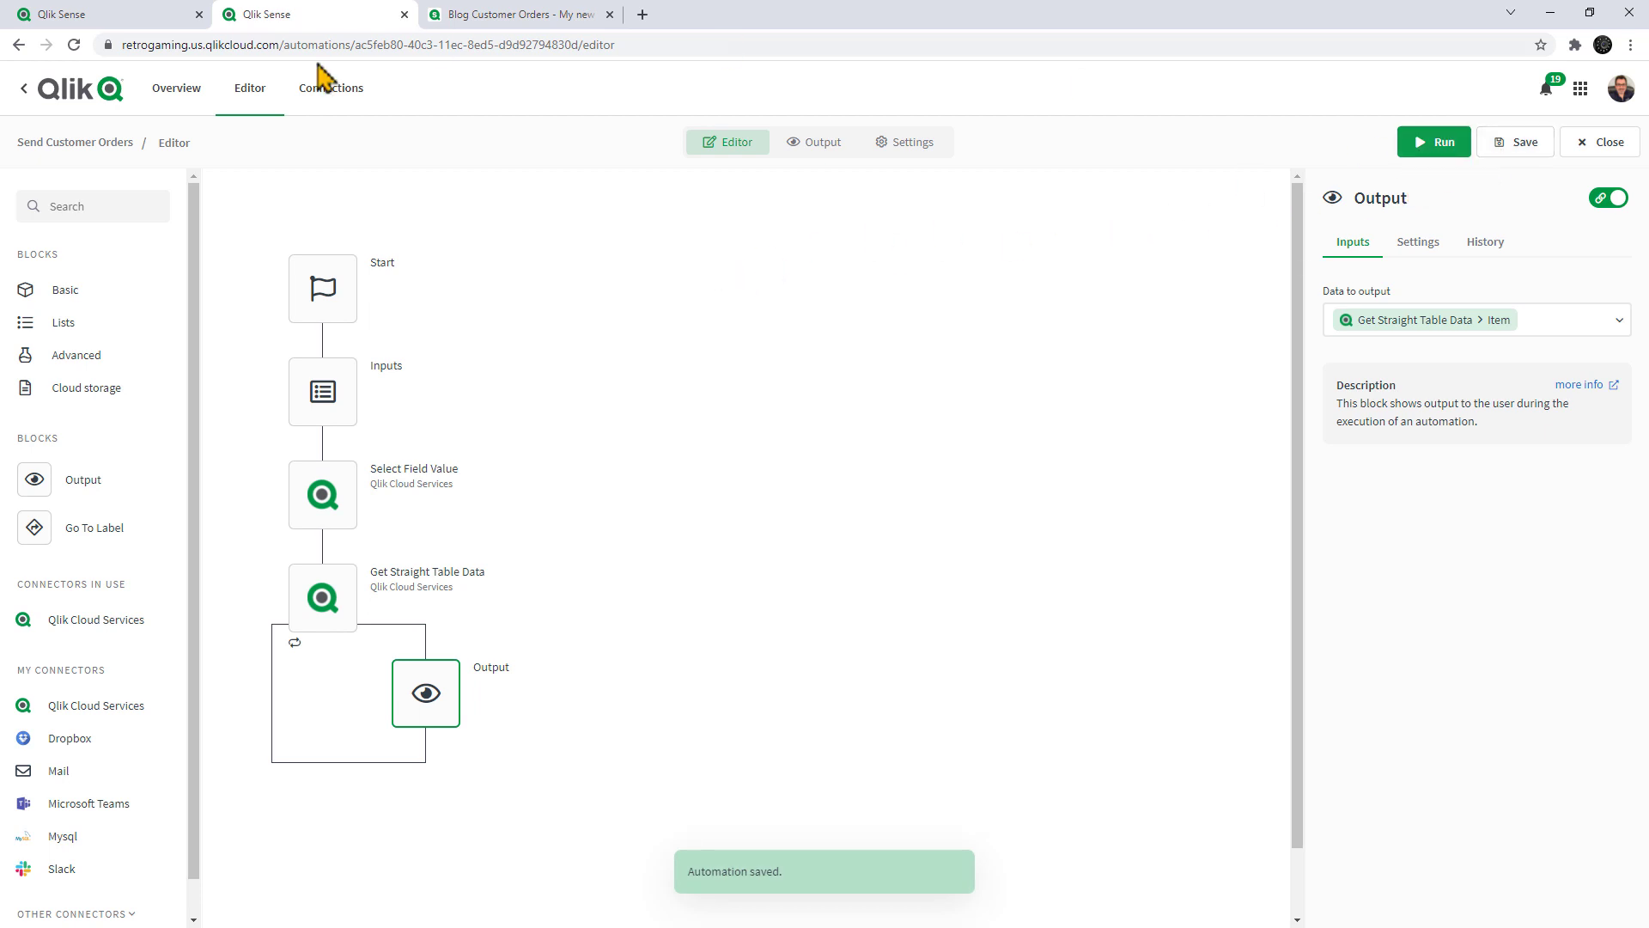
Step: Test-run the automation with record number 2885 and inspect the returned order details
click(464, 18)
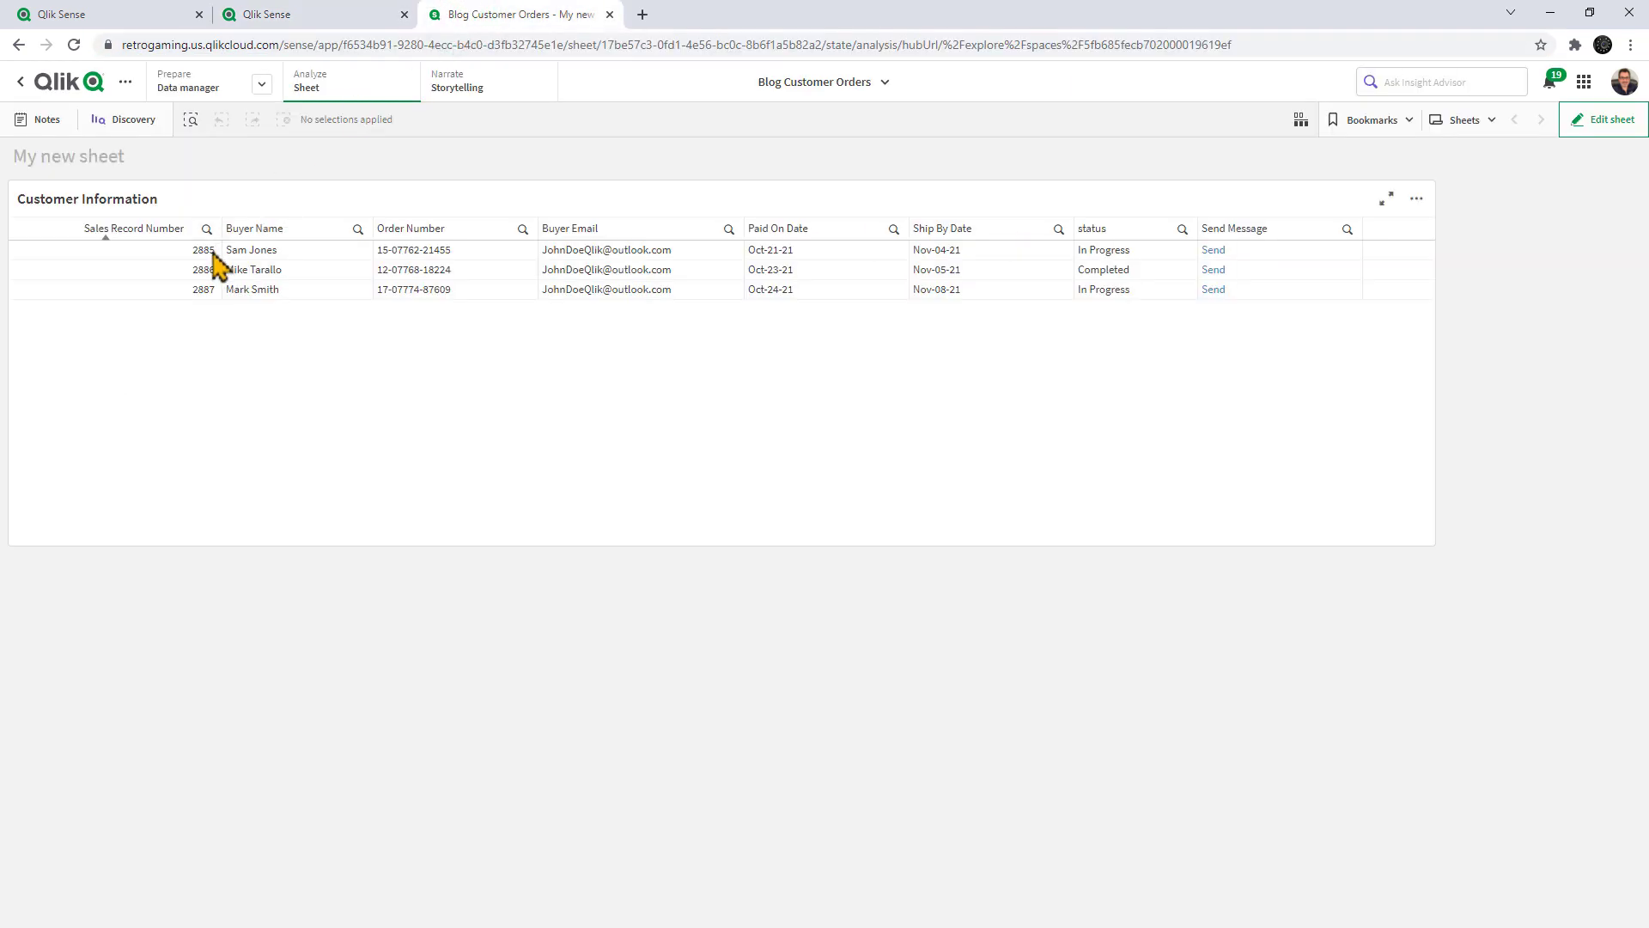
click(292, 16)
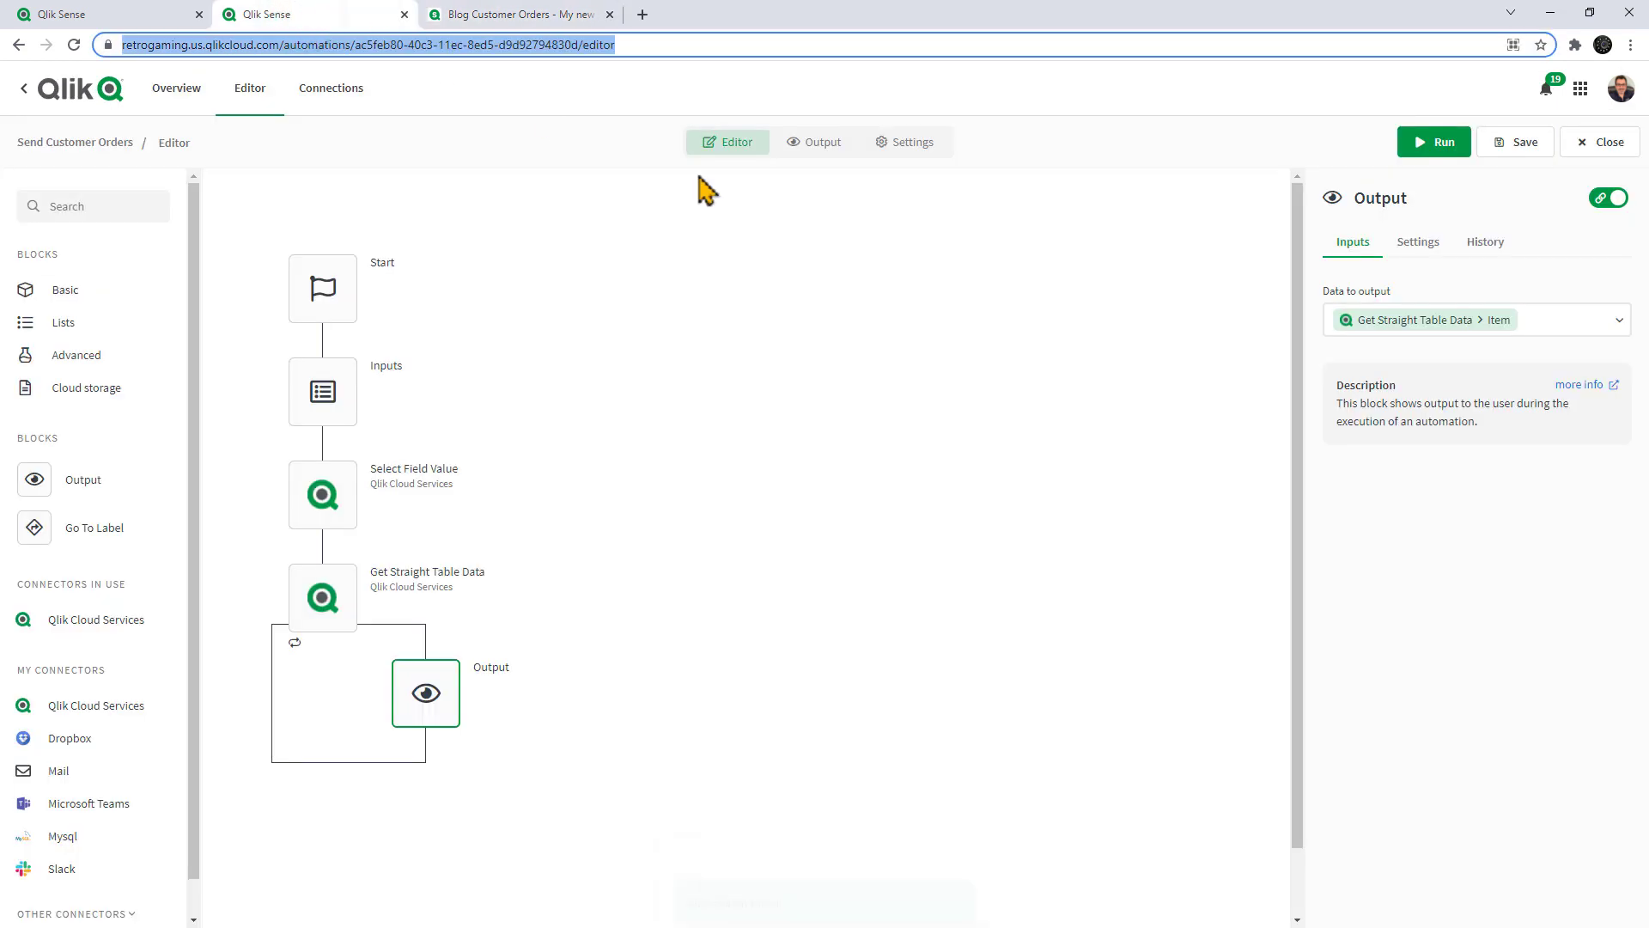
click(1456, 155)
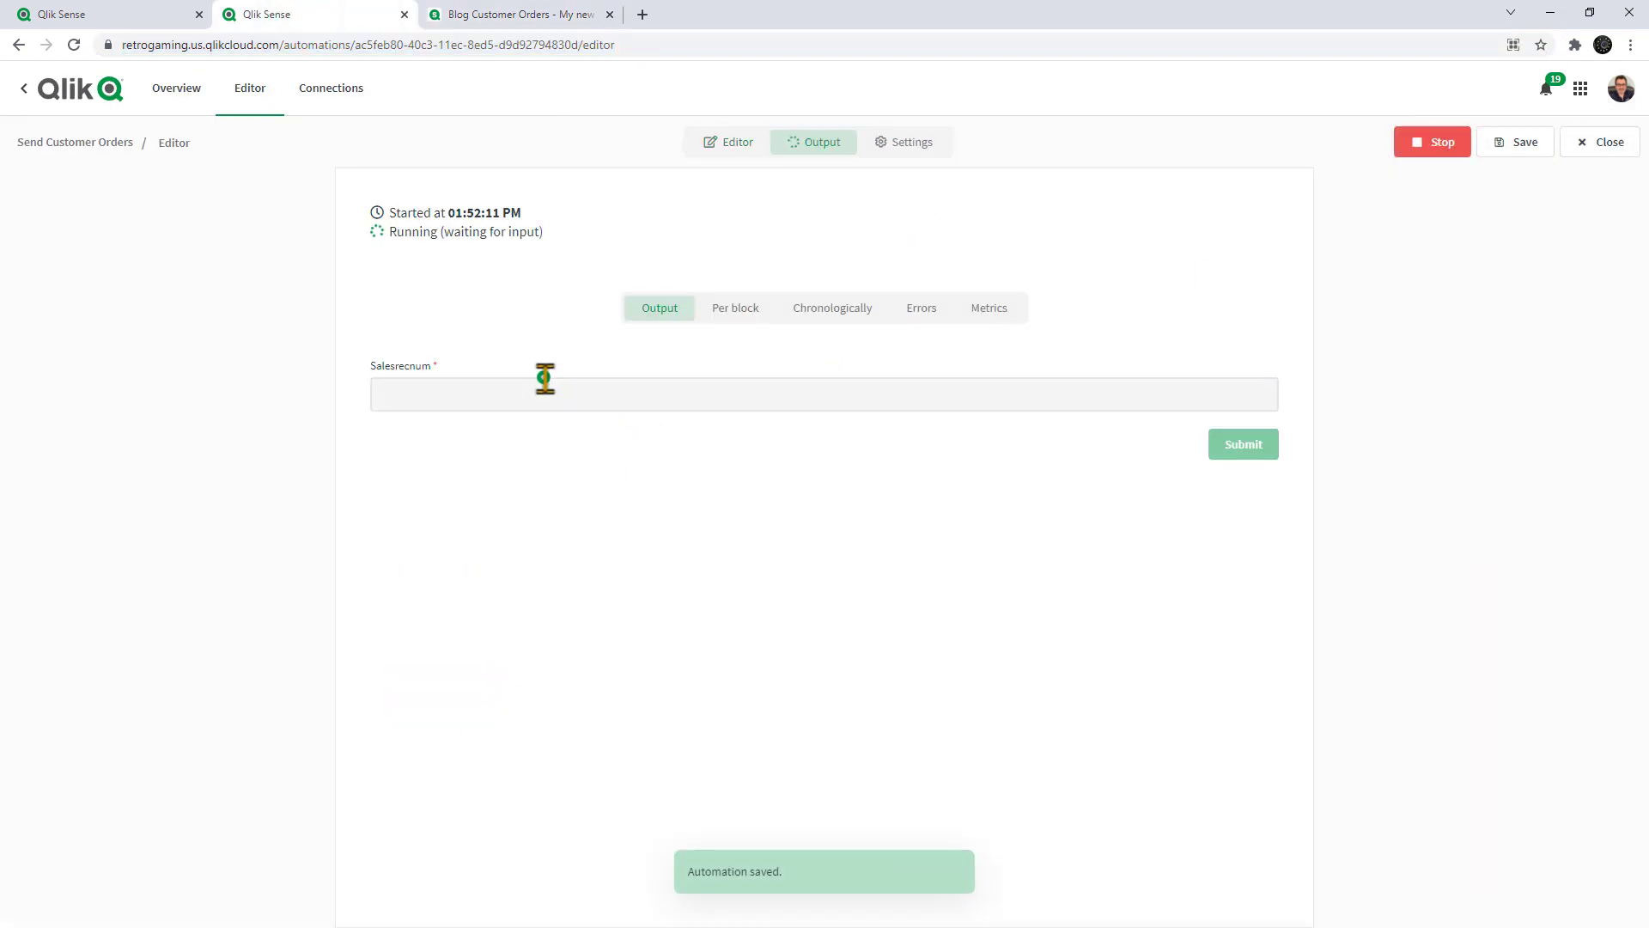
click(547, 382)
text(2885)
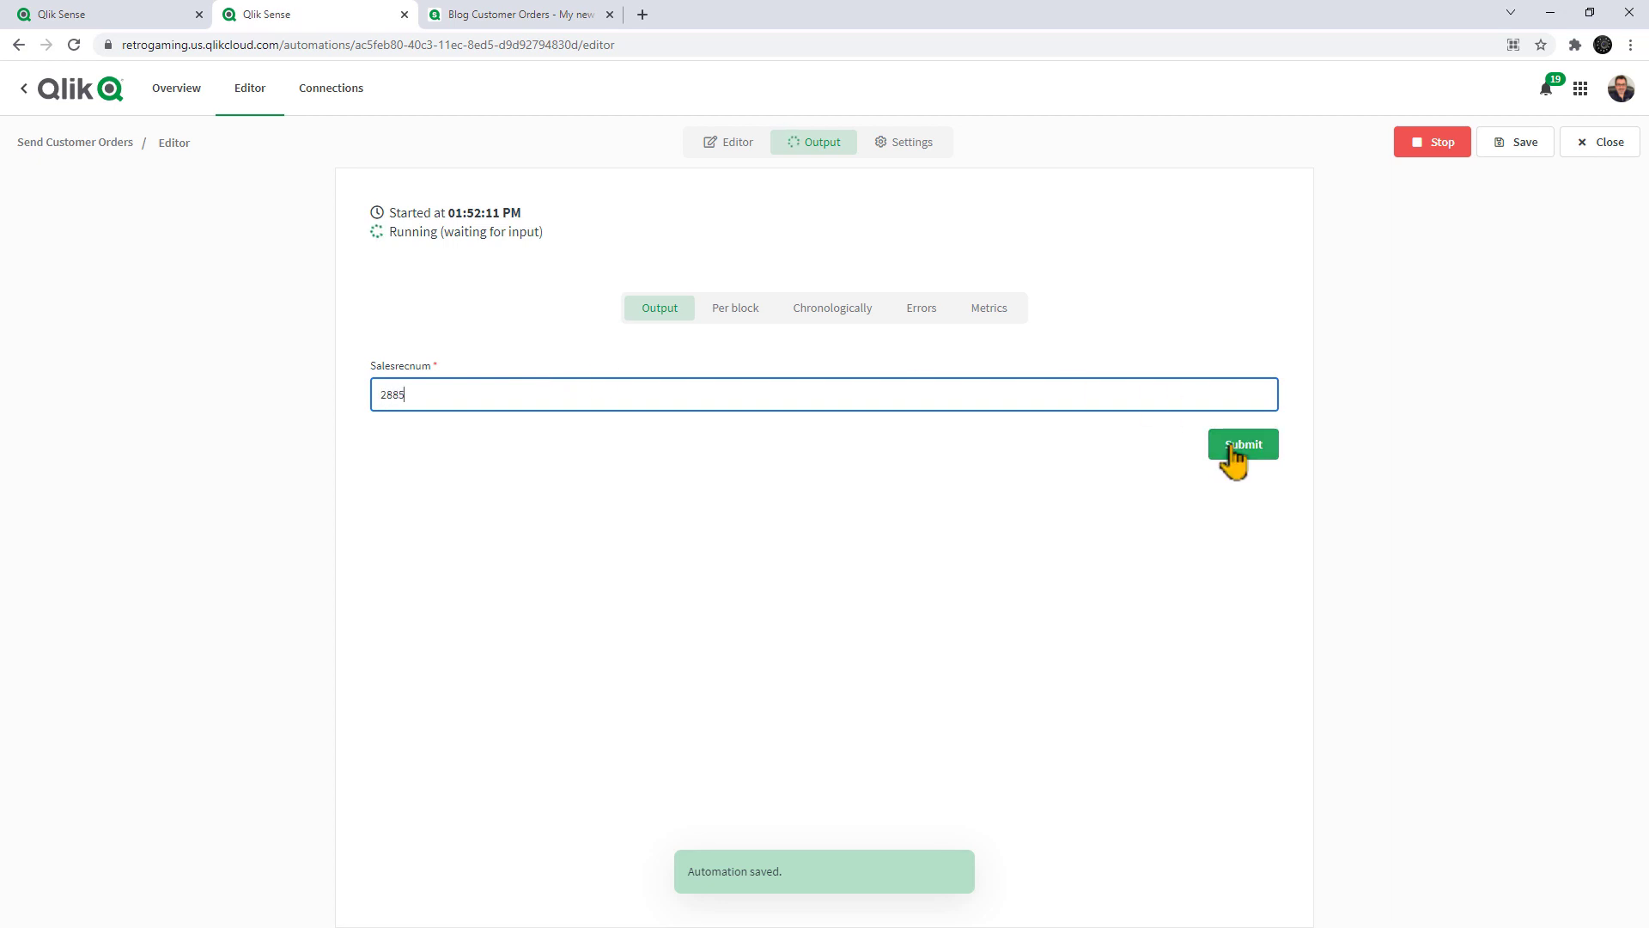
click(1222, 445)
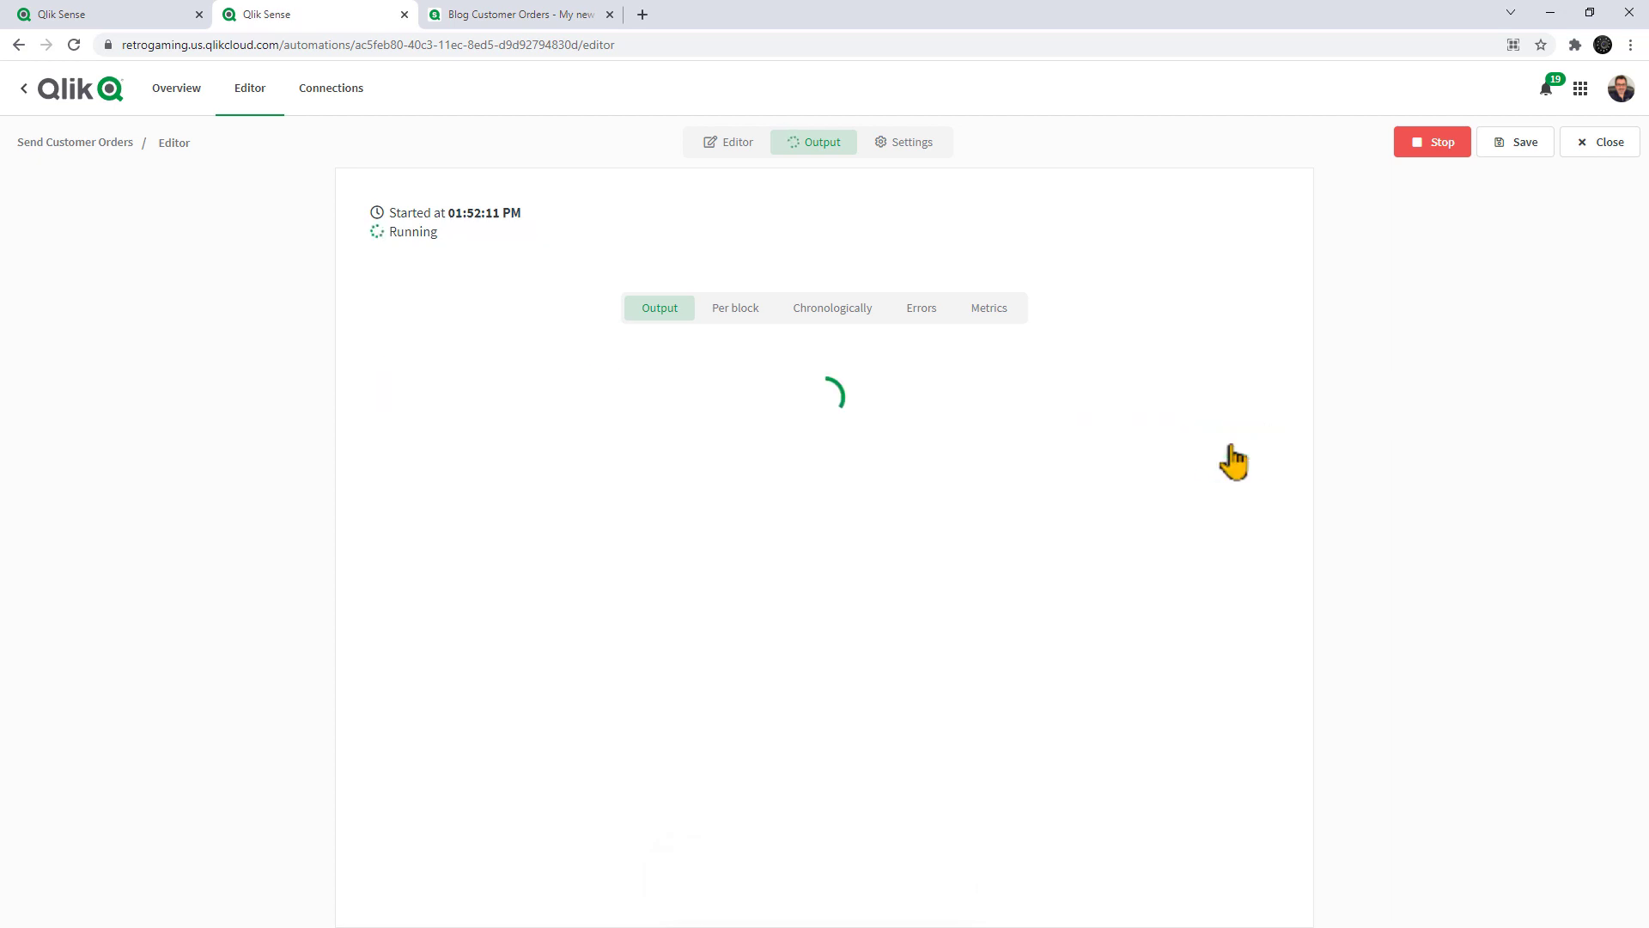
click(842, 306)
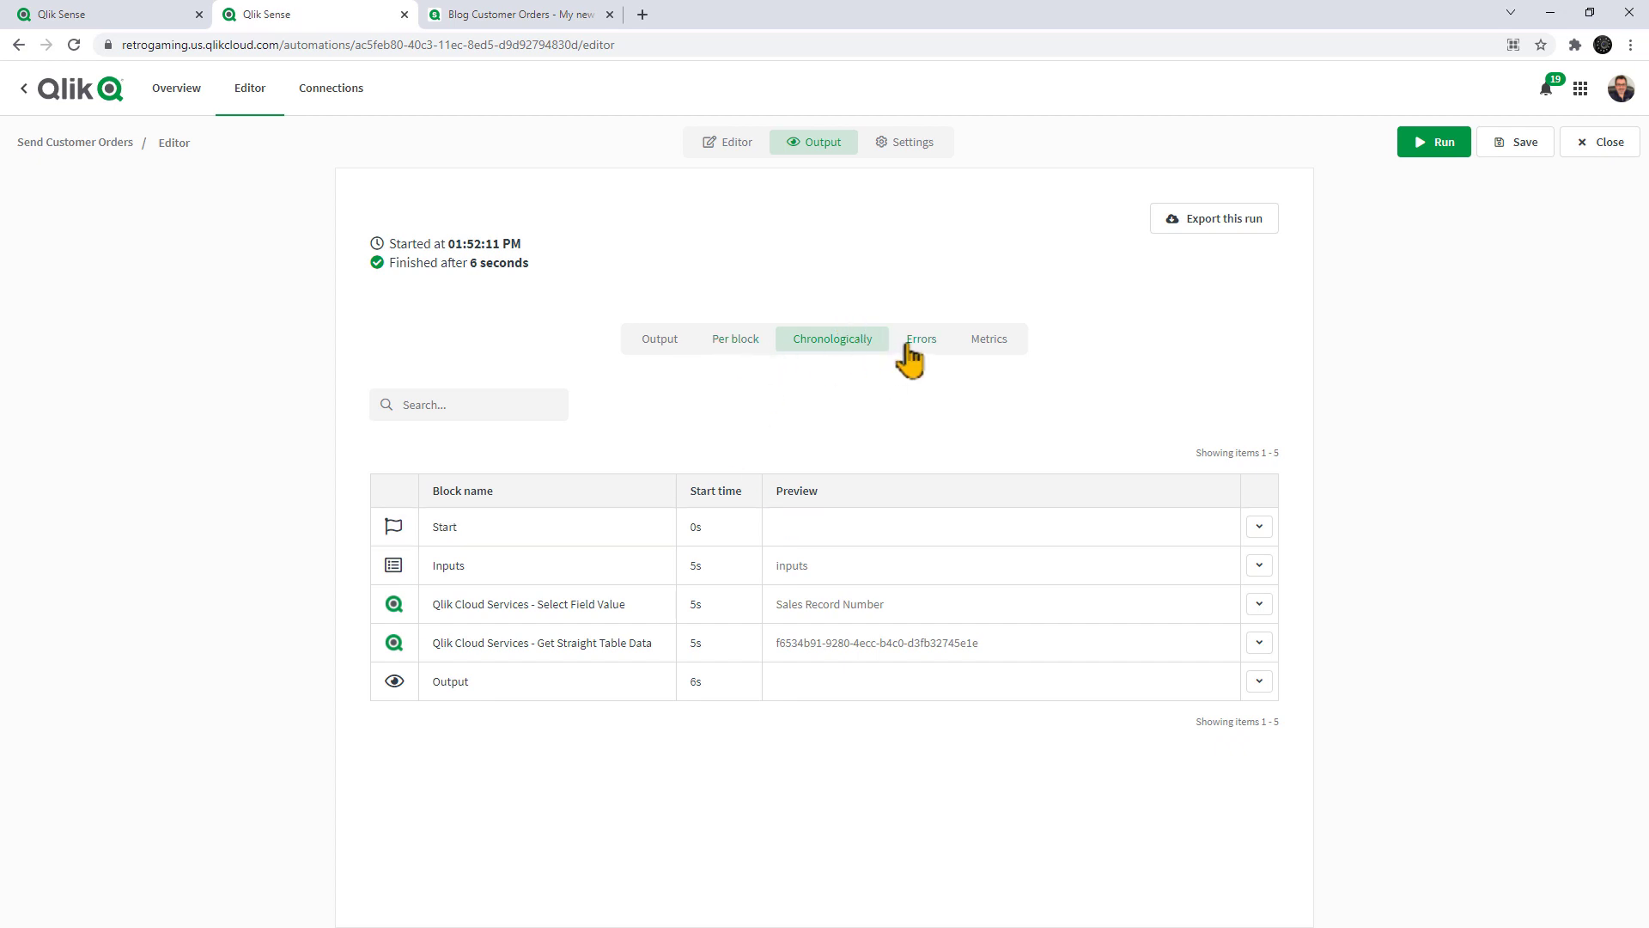
click(677, 348)
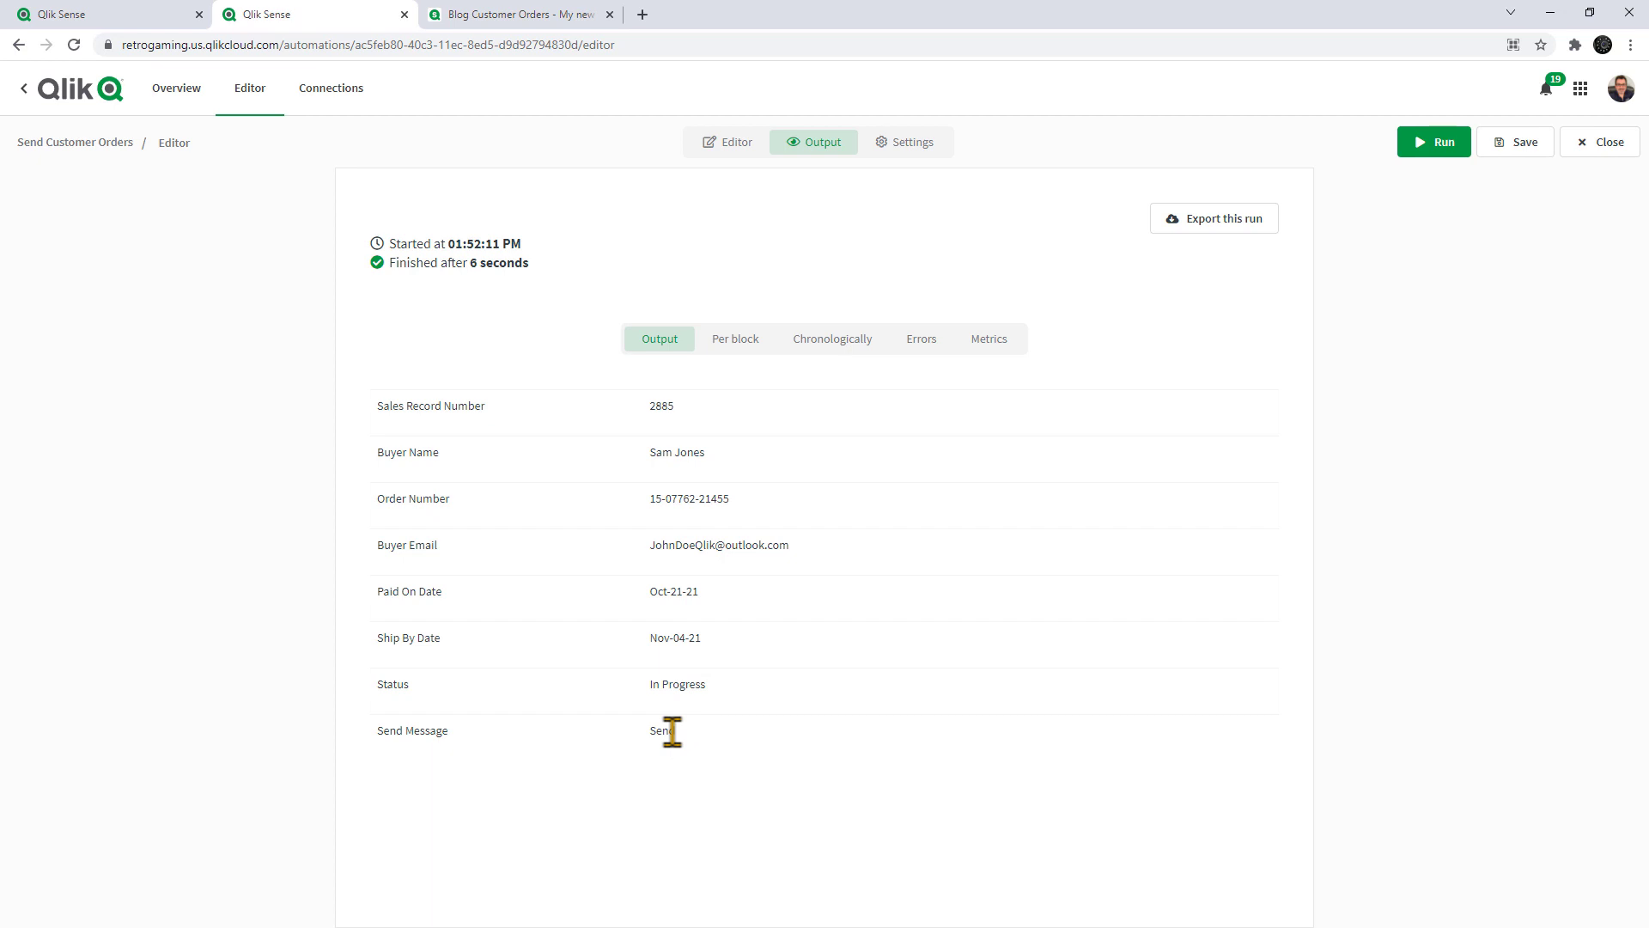
Step: Run the automation again with sales record number 2886
click(1433, 144)
click(554, 403)
text(2886)
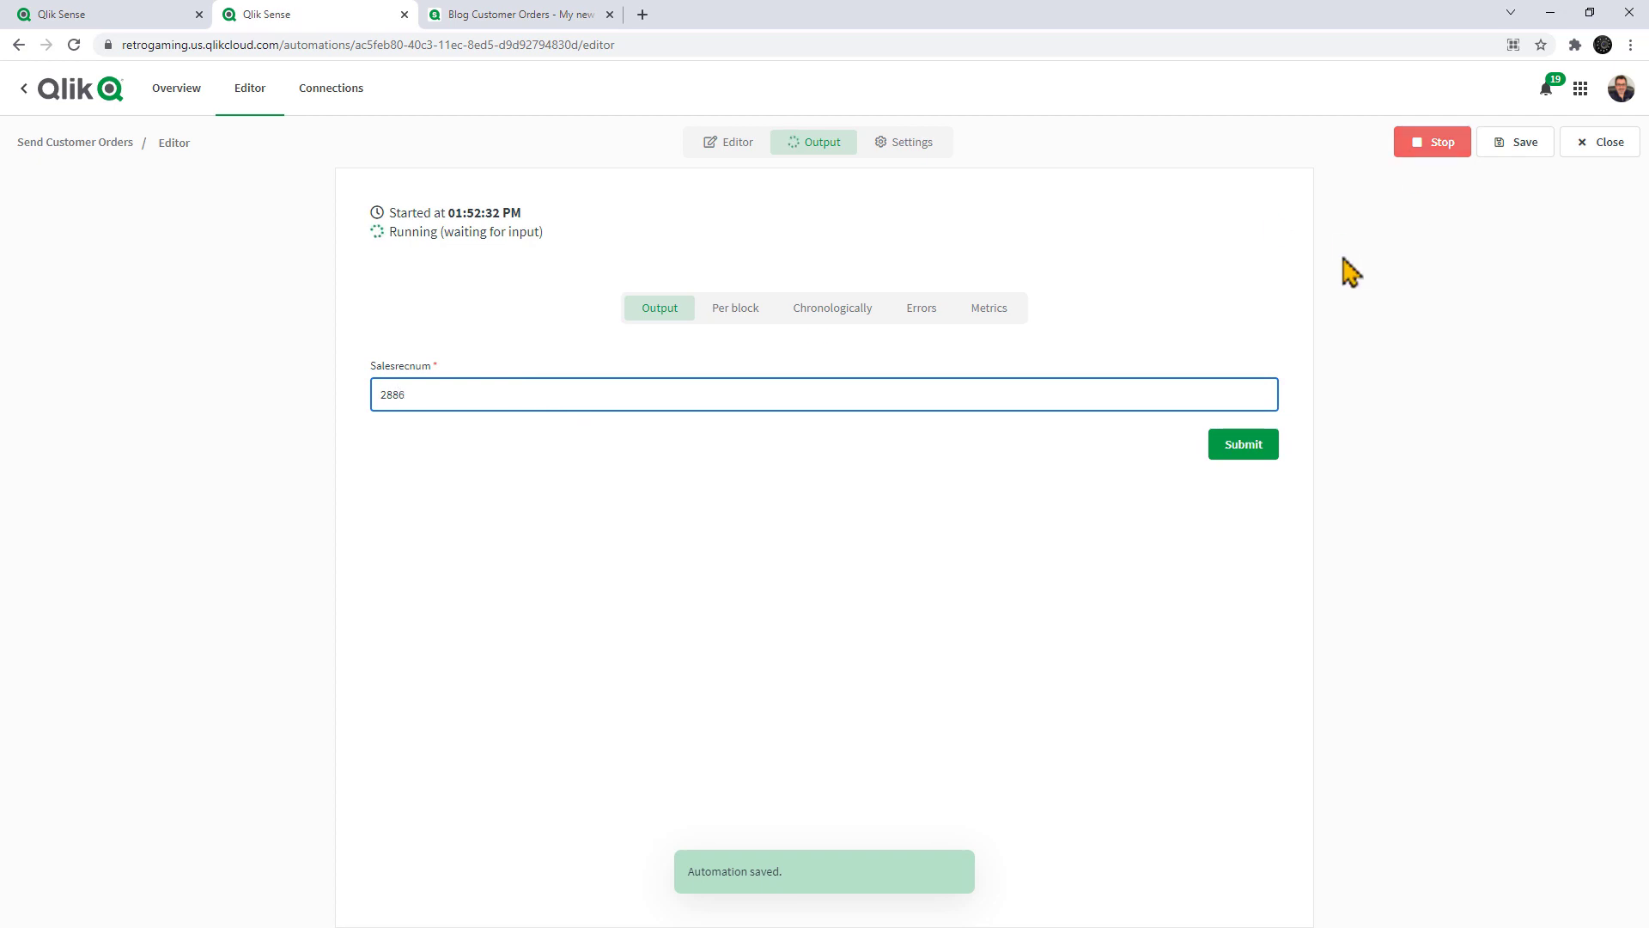
click(1259, 445)
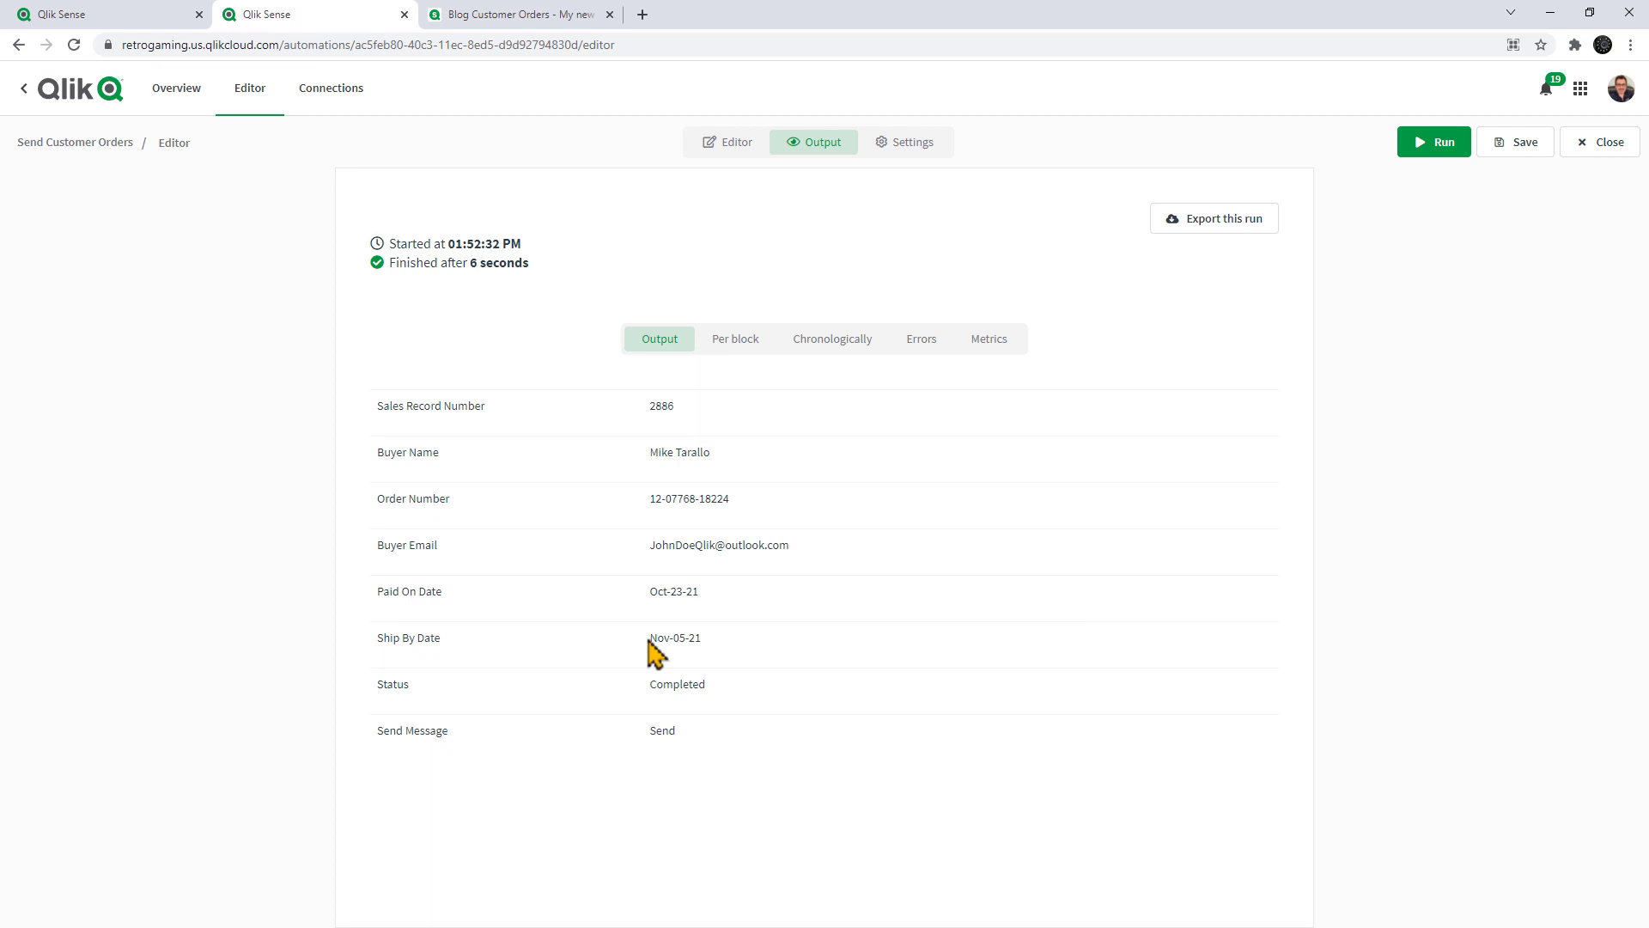
Step: Delete the Output step from the Get Straight Table Data loop
click(742, 142)
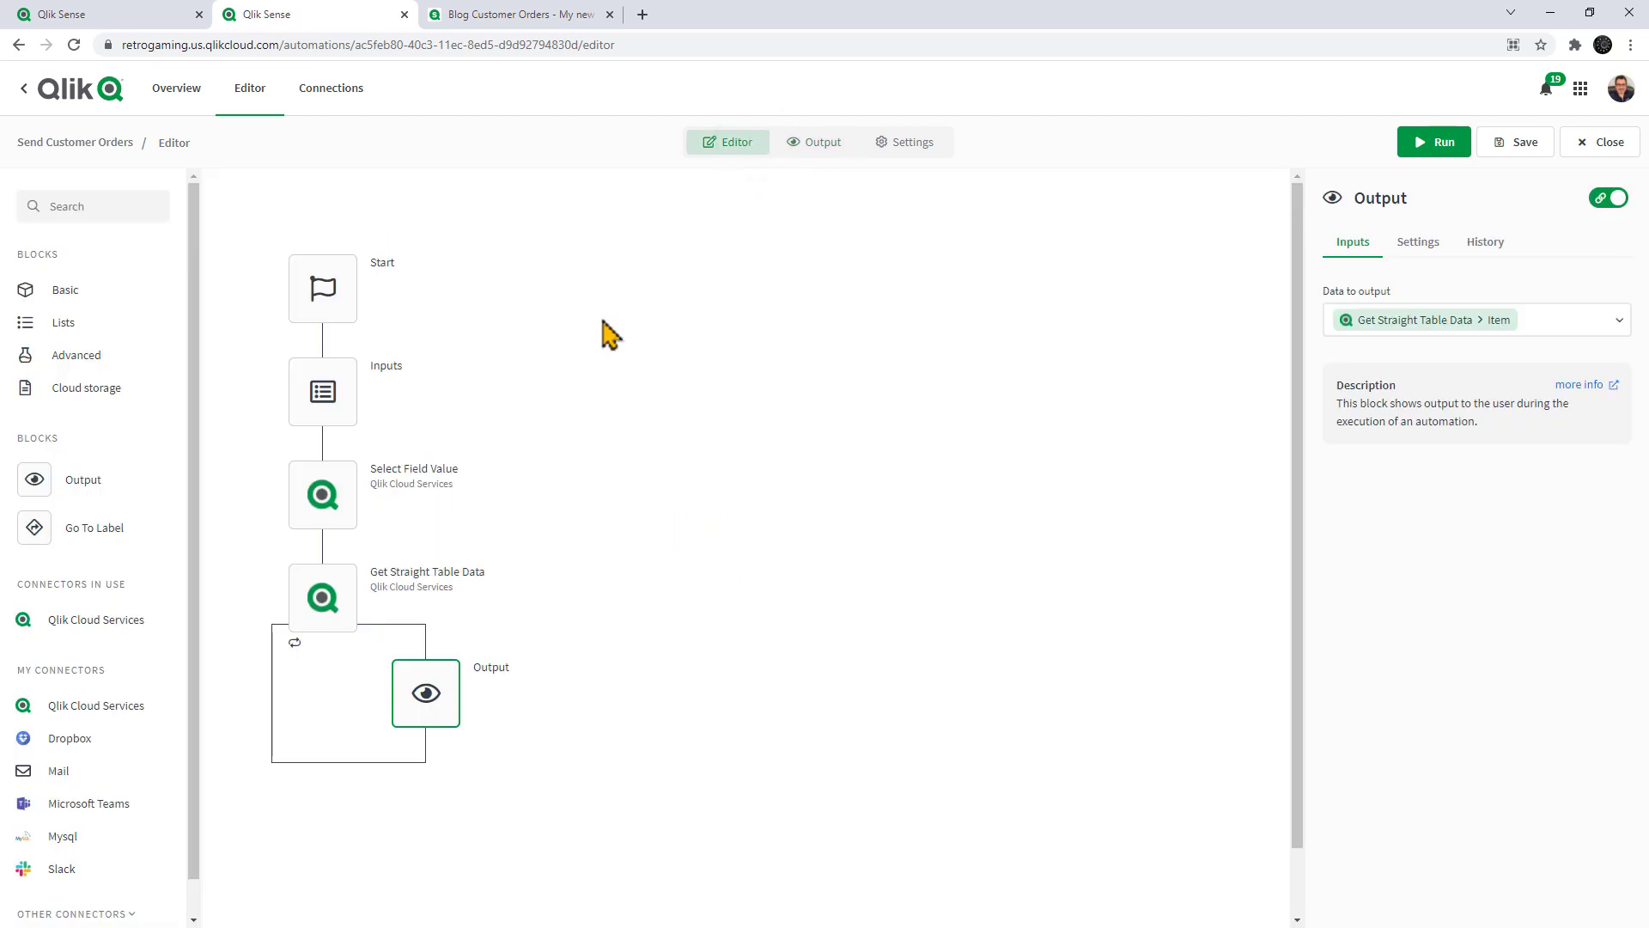
click(451, 711)
key(Delete)
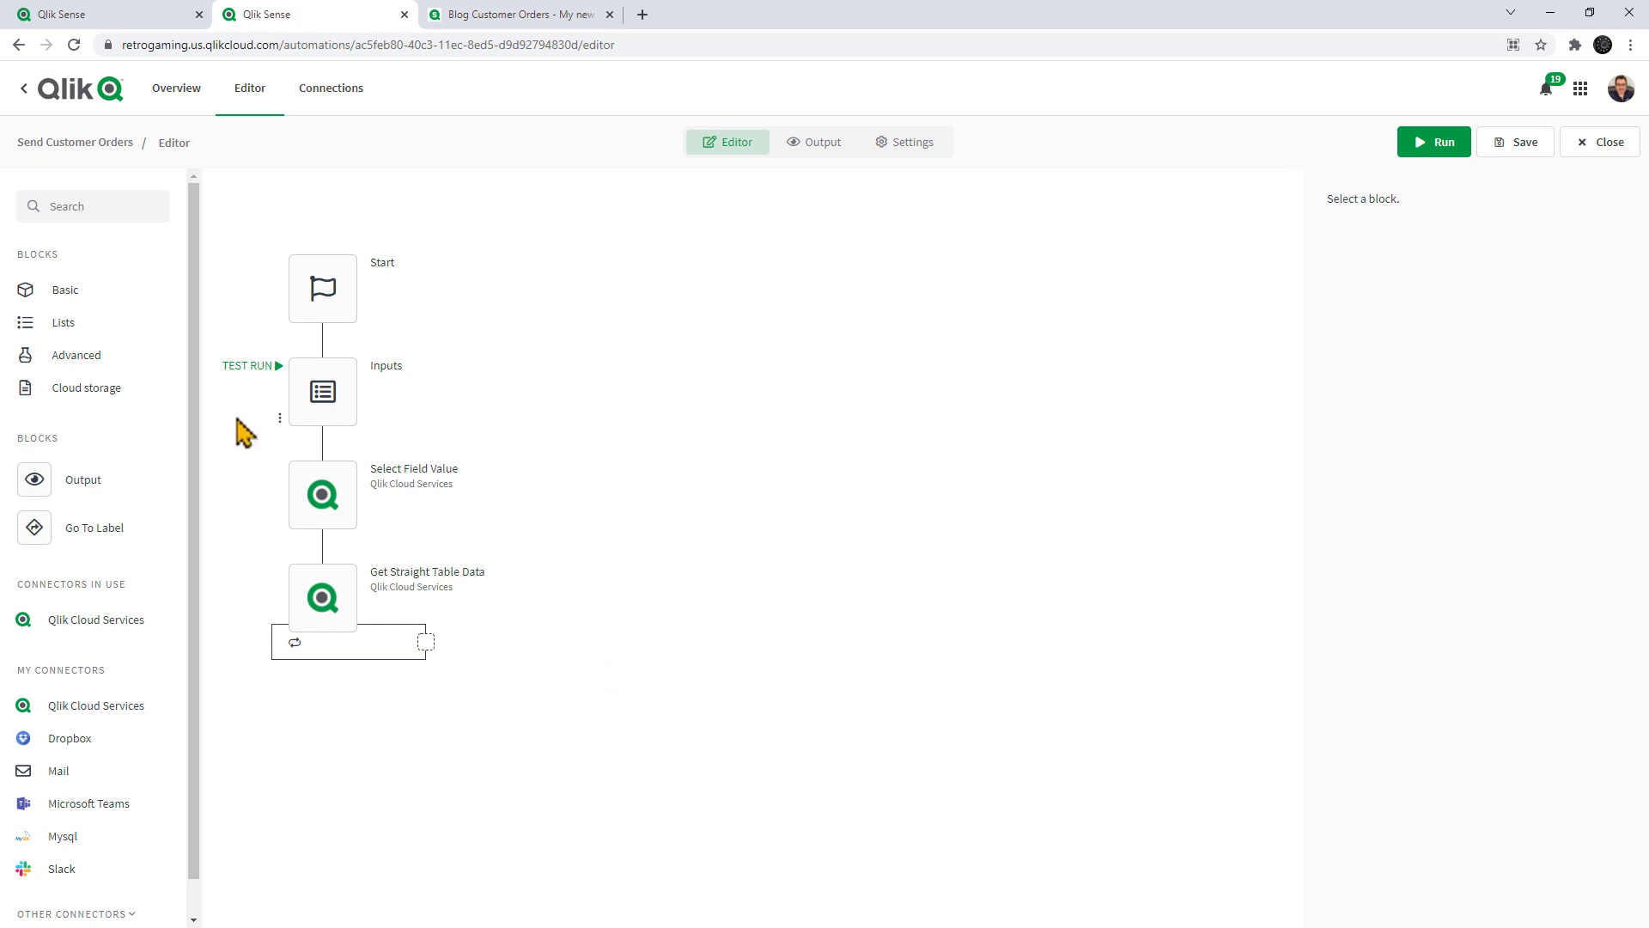
Step: Search for 'mail' and place the Mail connector's Send Mail block inside the loop
click(95, 206)
text(mail)
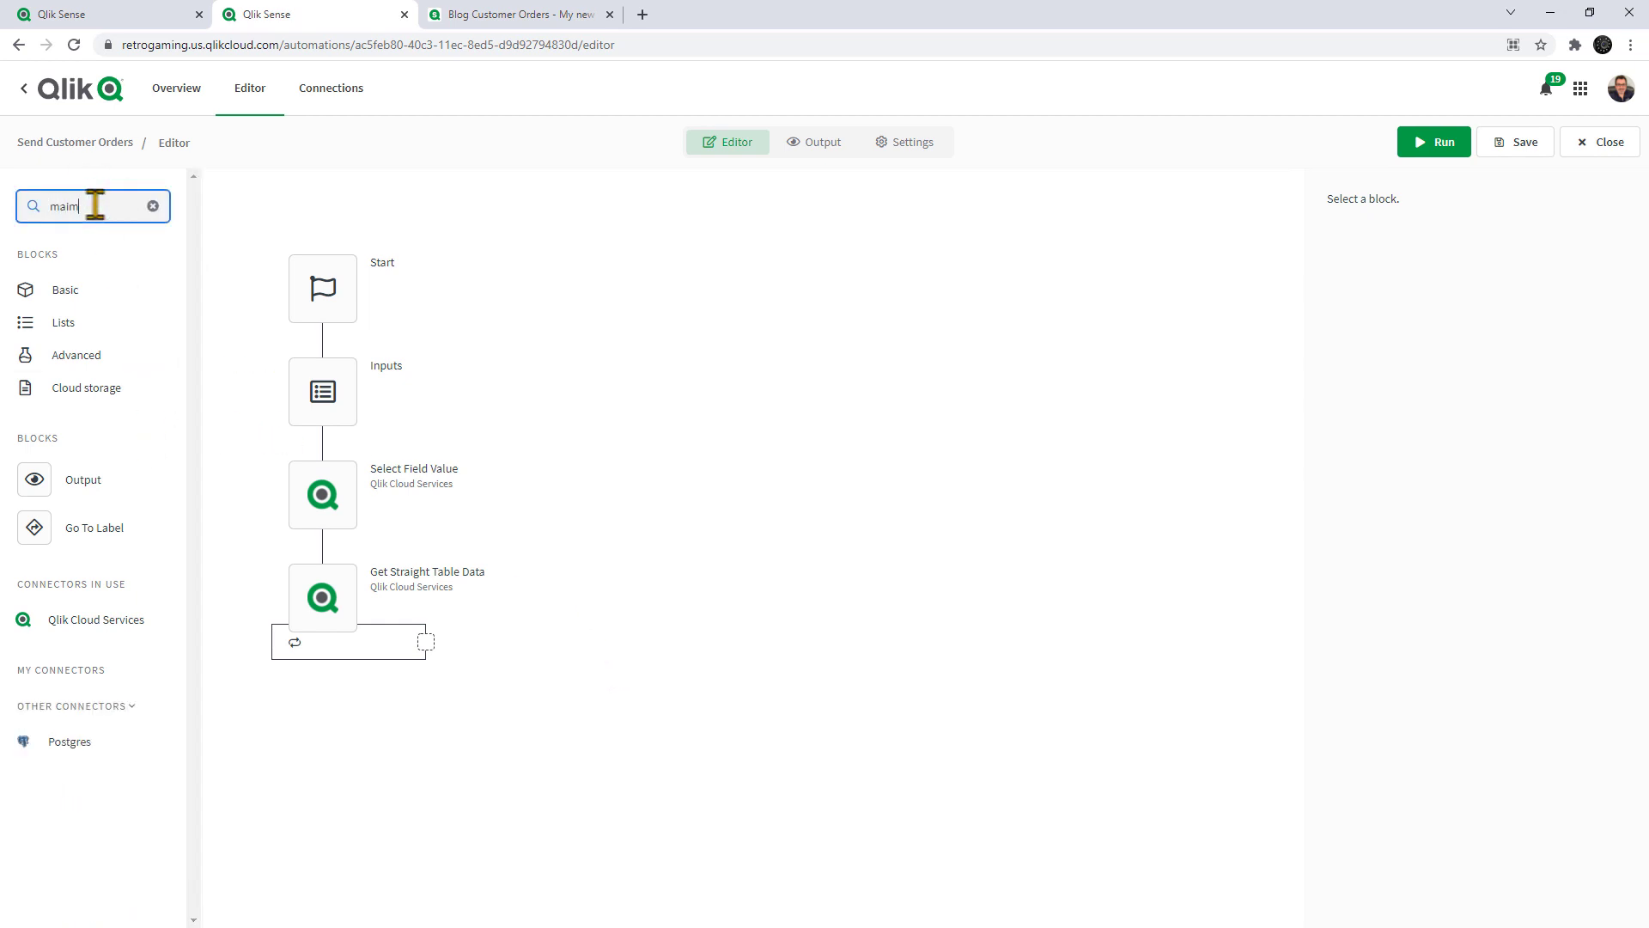
key(BackSpace)
text(l)
click(47, 563)
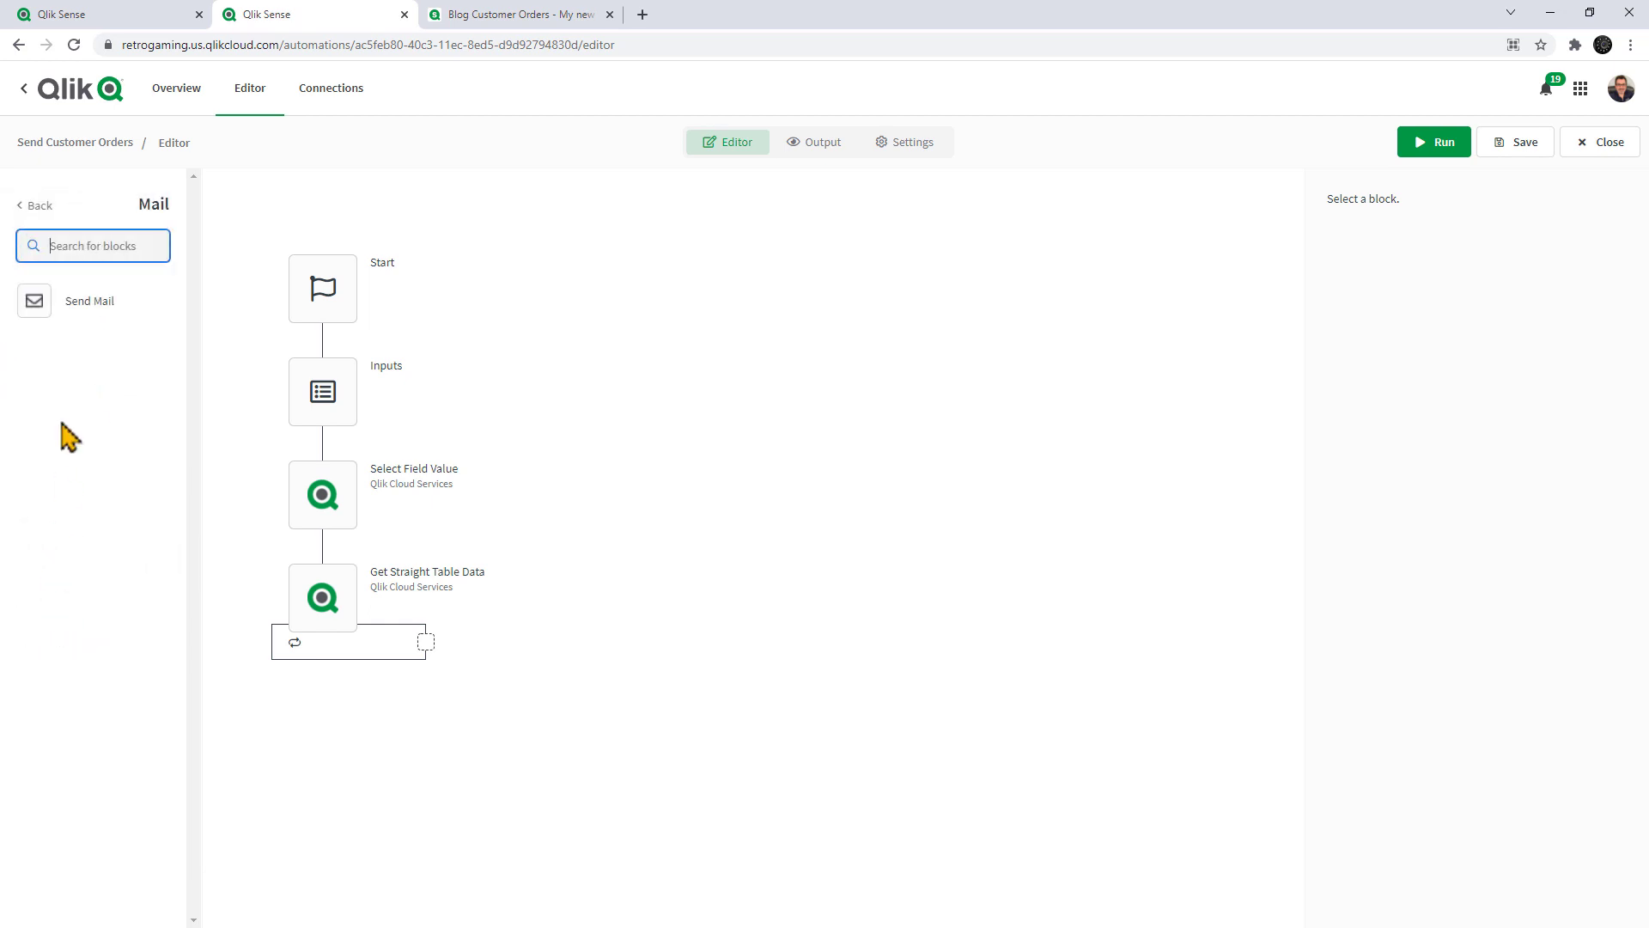
drag(67, 295, 429, 646)
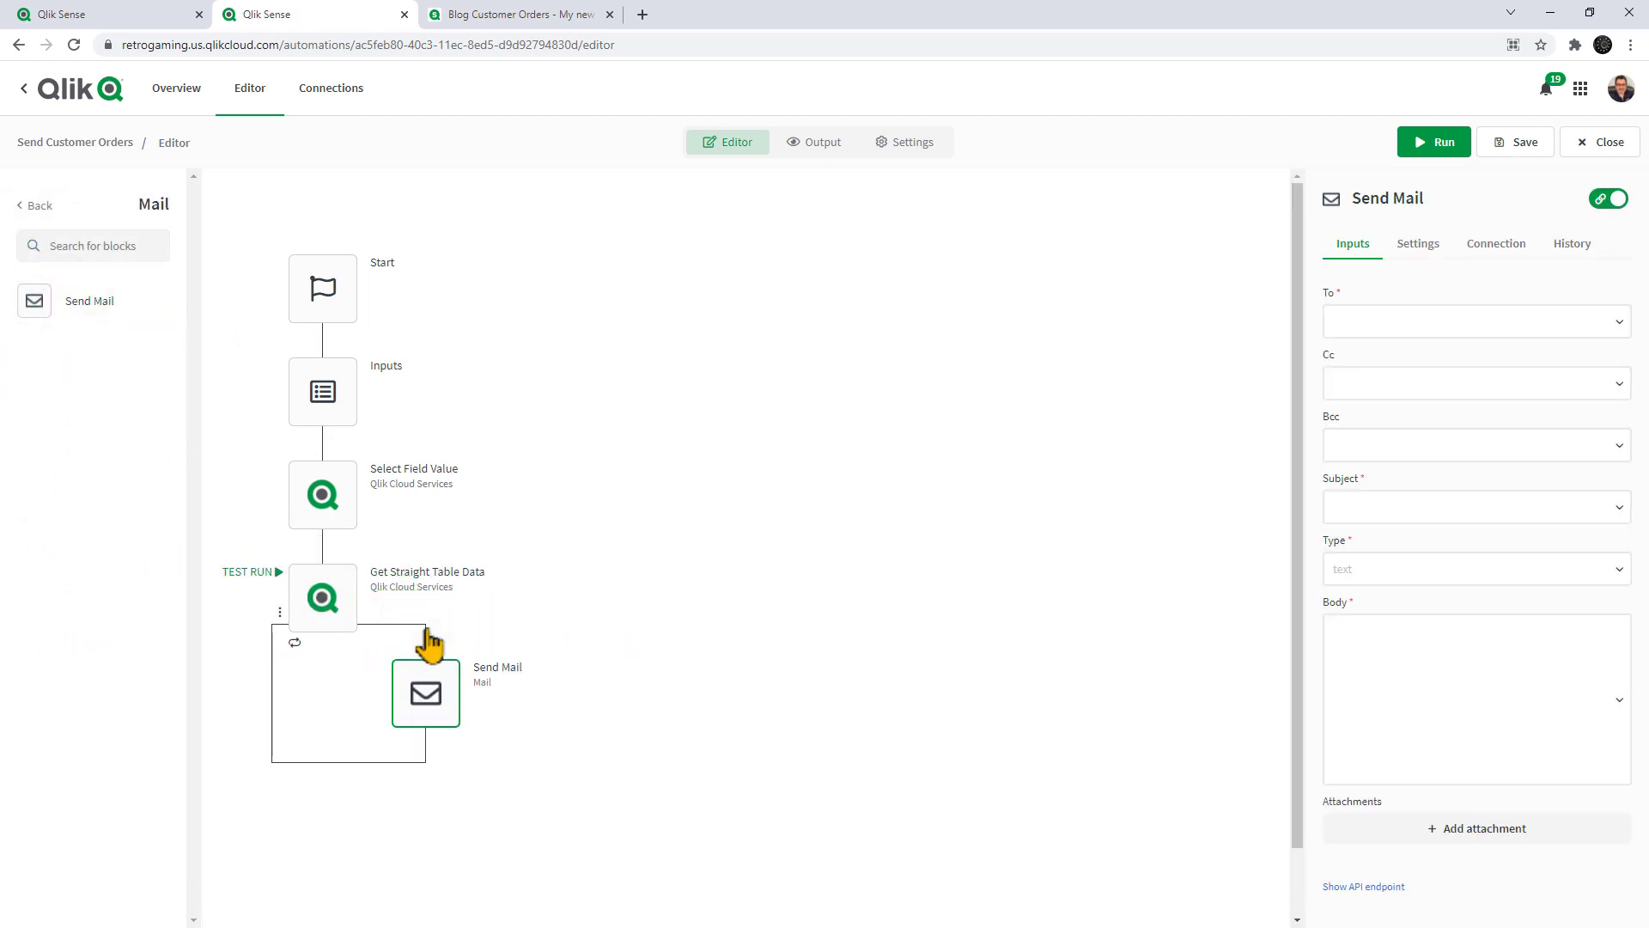
click(1503, 254)
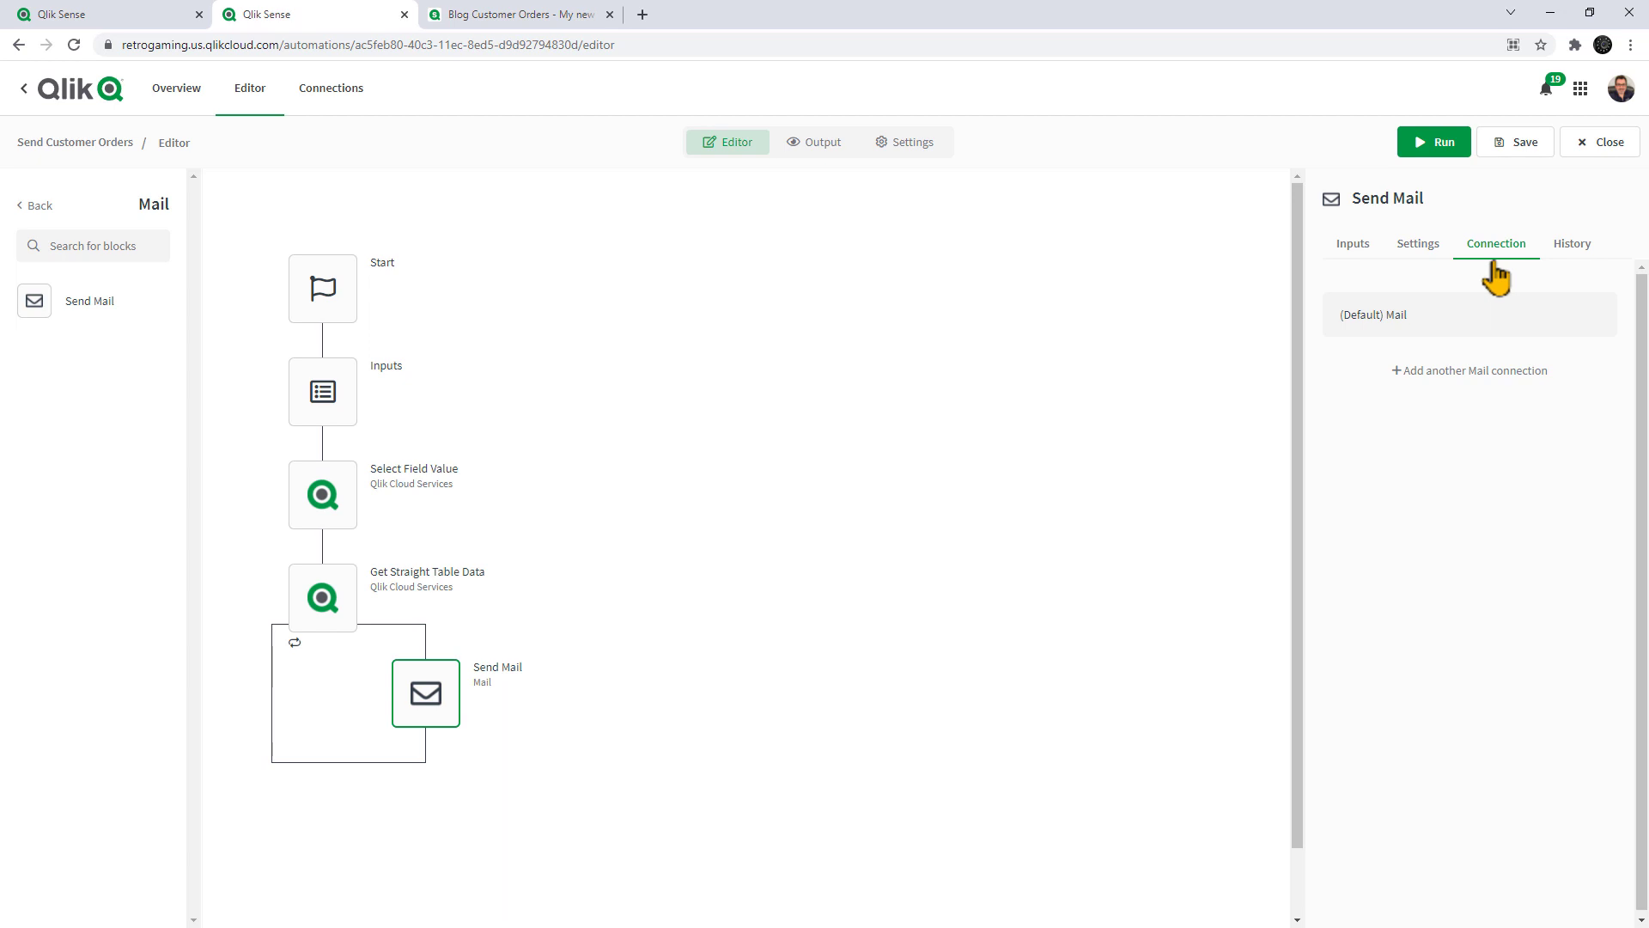
mouse_move(1440, 303)
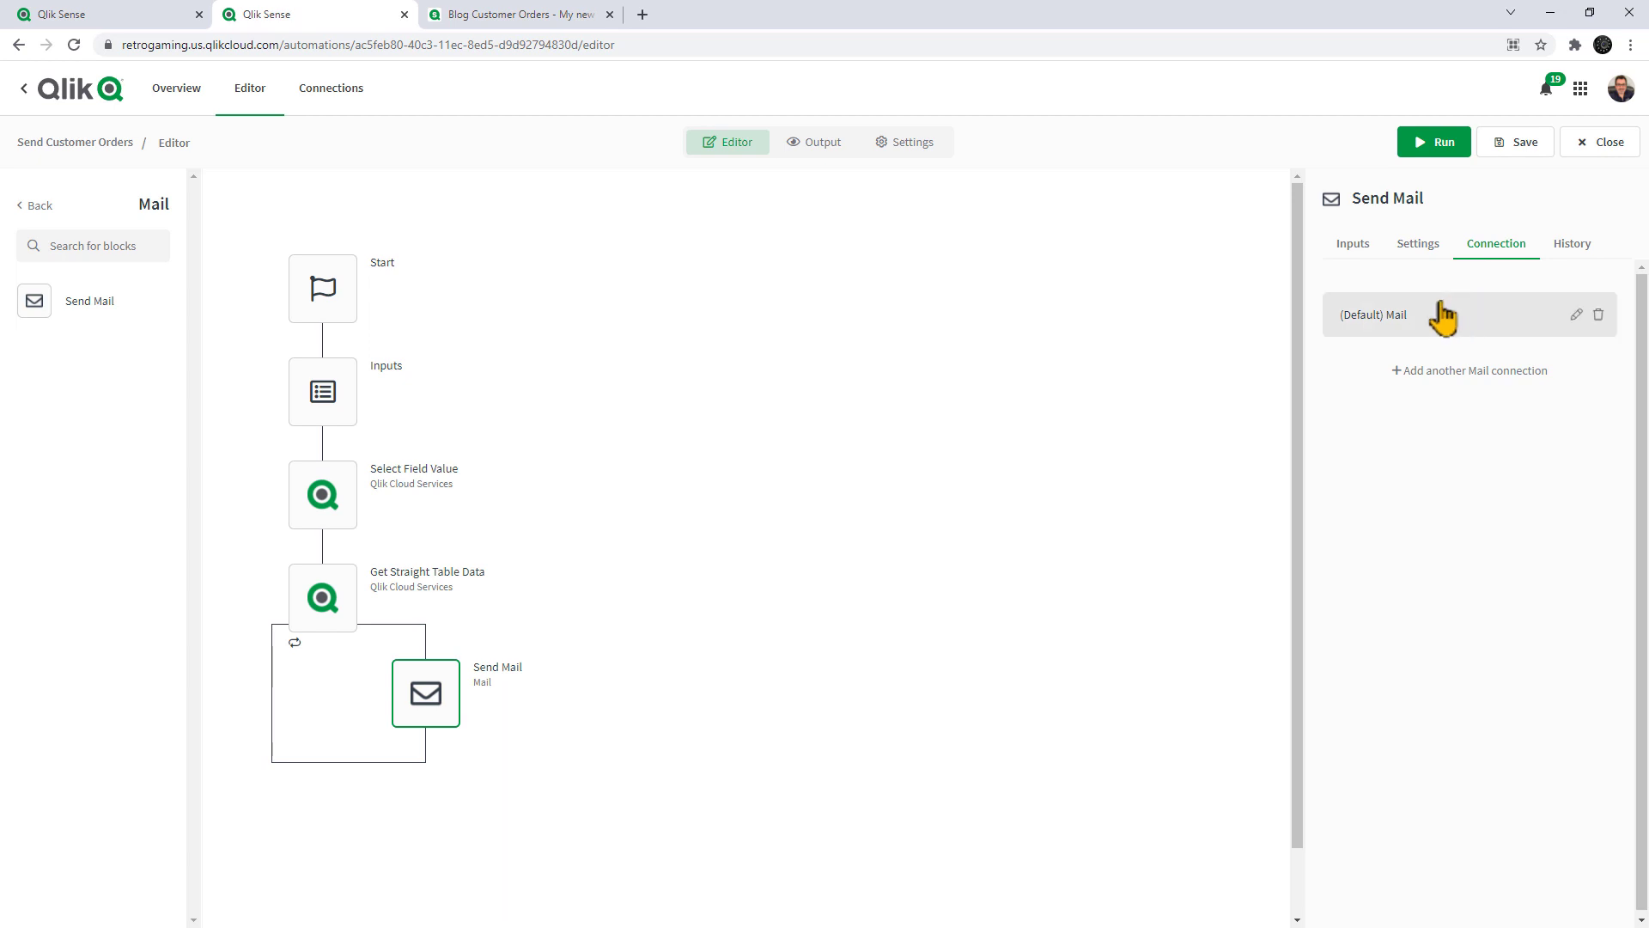
click(1353, 245)
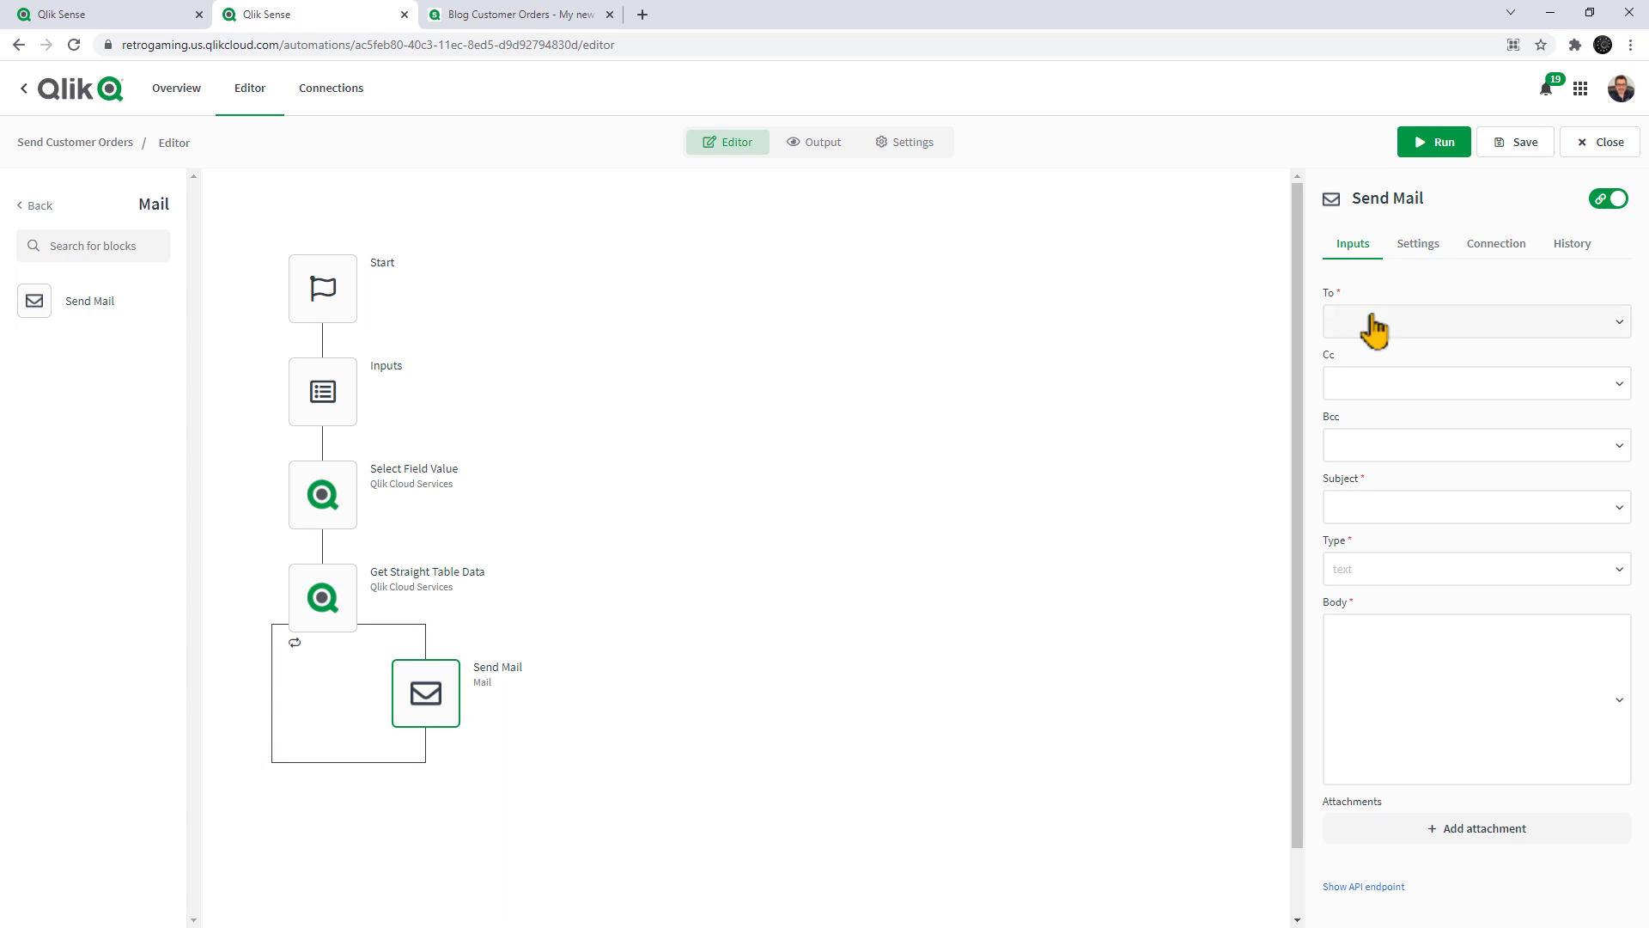
click(346, 605)
click(1488, 249)
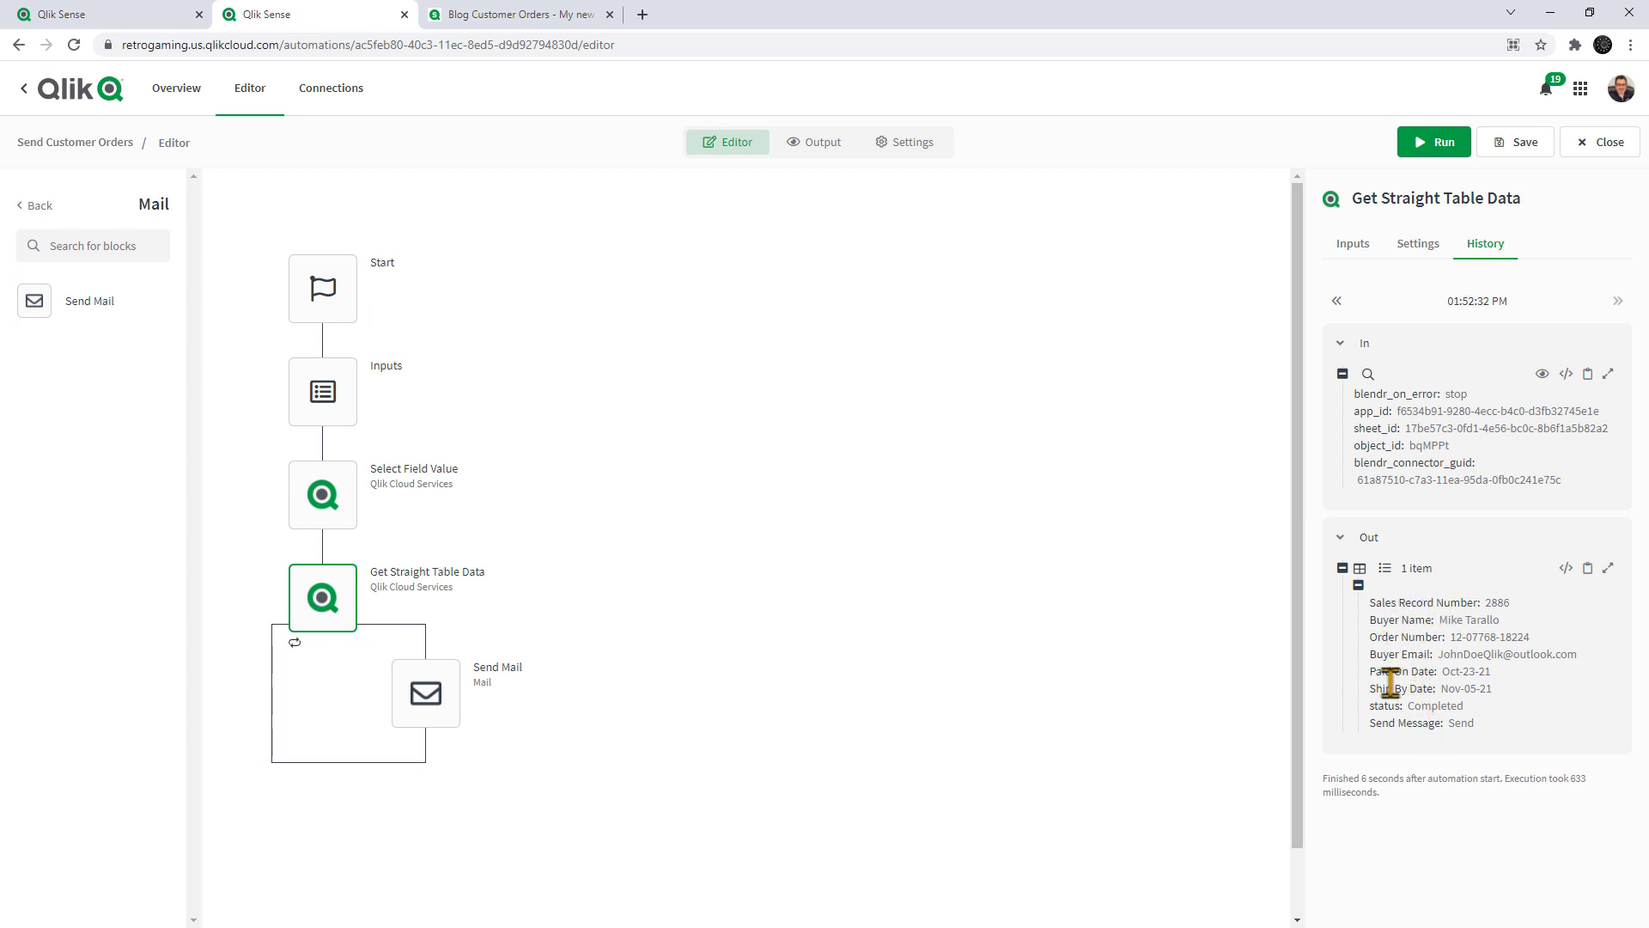
click(428, 694)
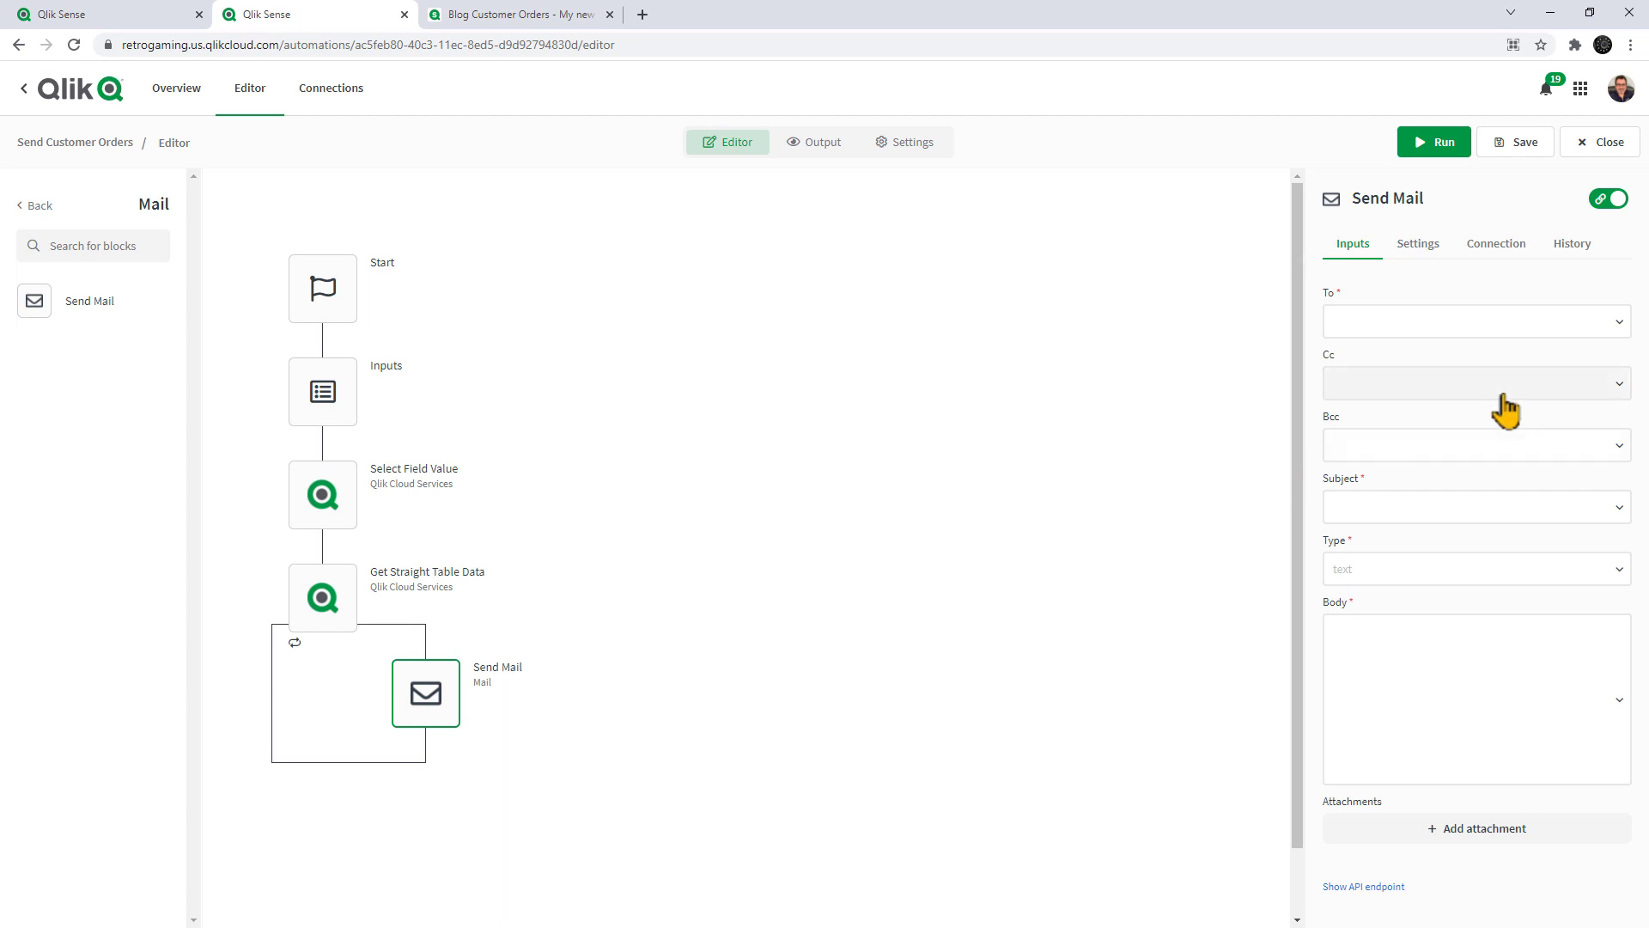
Step: Send the email to the table row's Buyer Email
click(1532, 332)
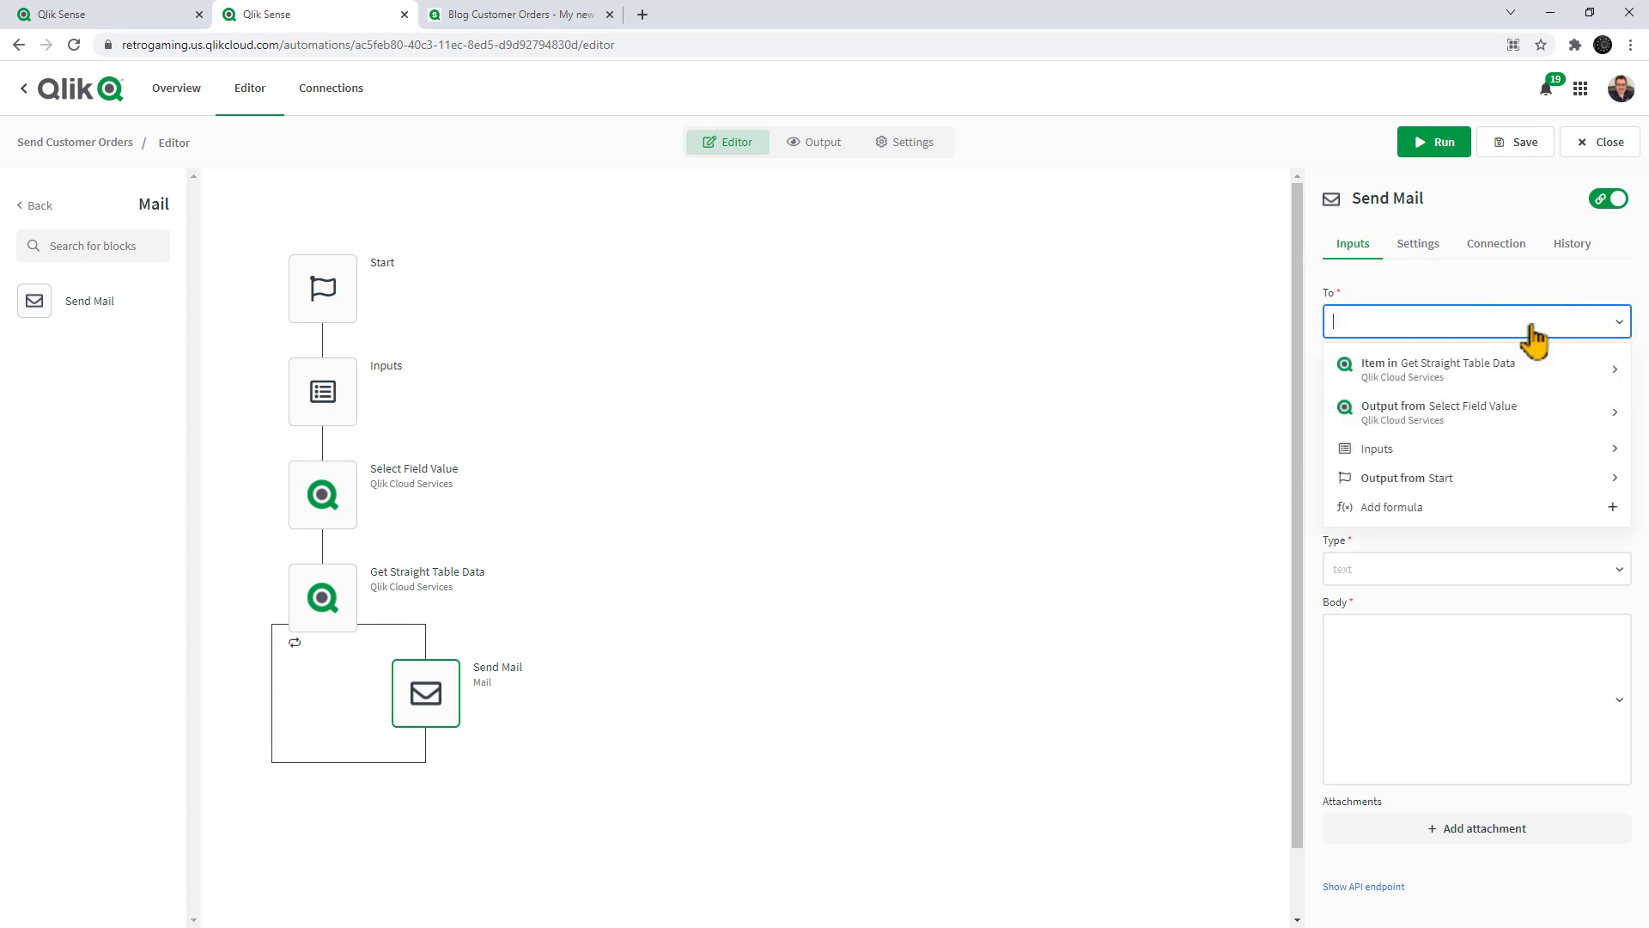
click(1513, 368)
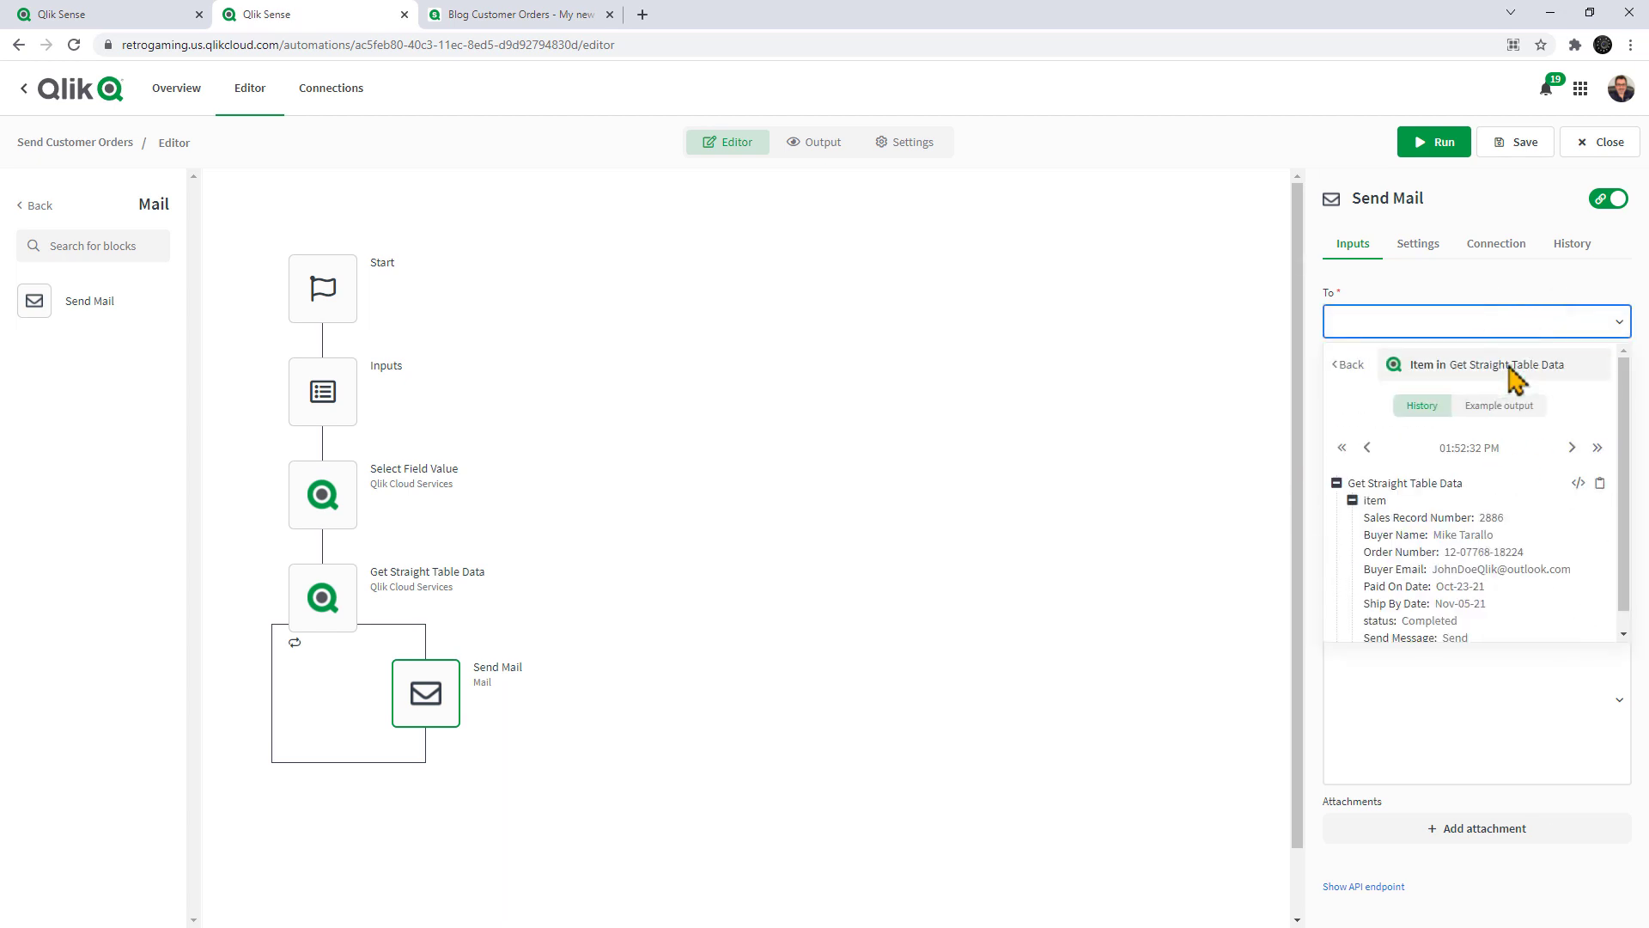
click(1403, 571)
Step: Set the subject to 'Regarding your order:' followed by the row's Order Number
click(1399, 511)
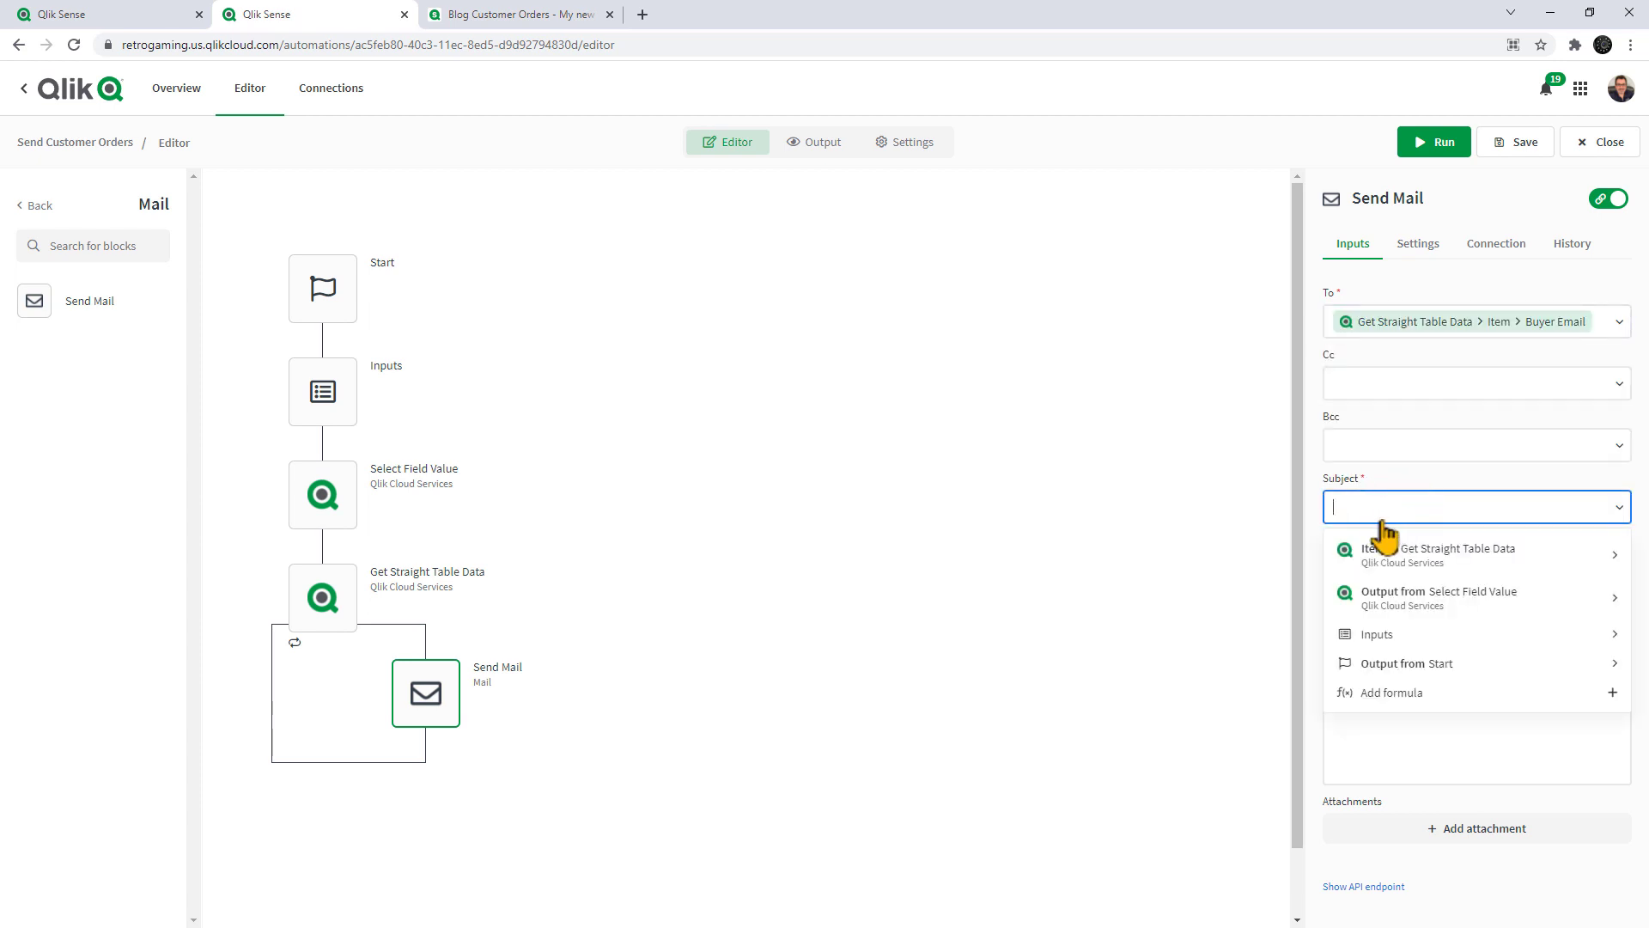
text(Regarding your order:)
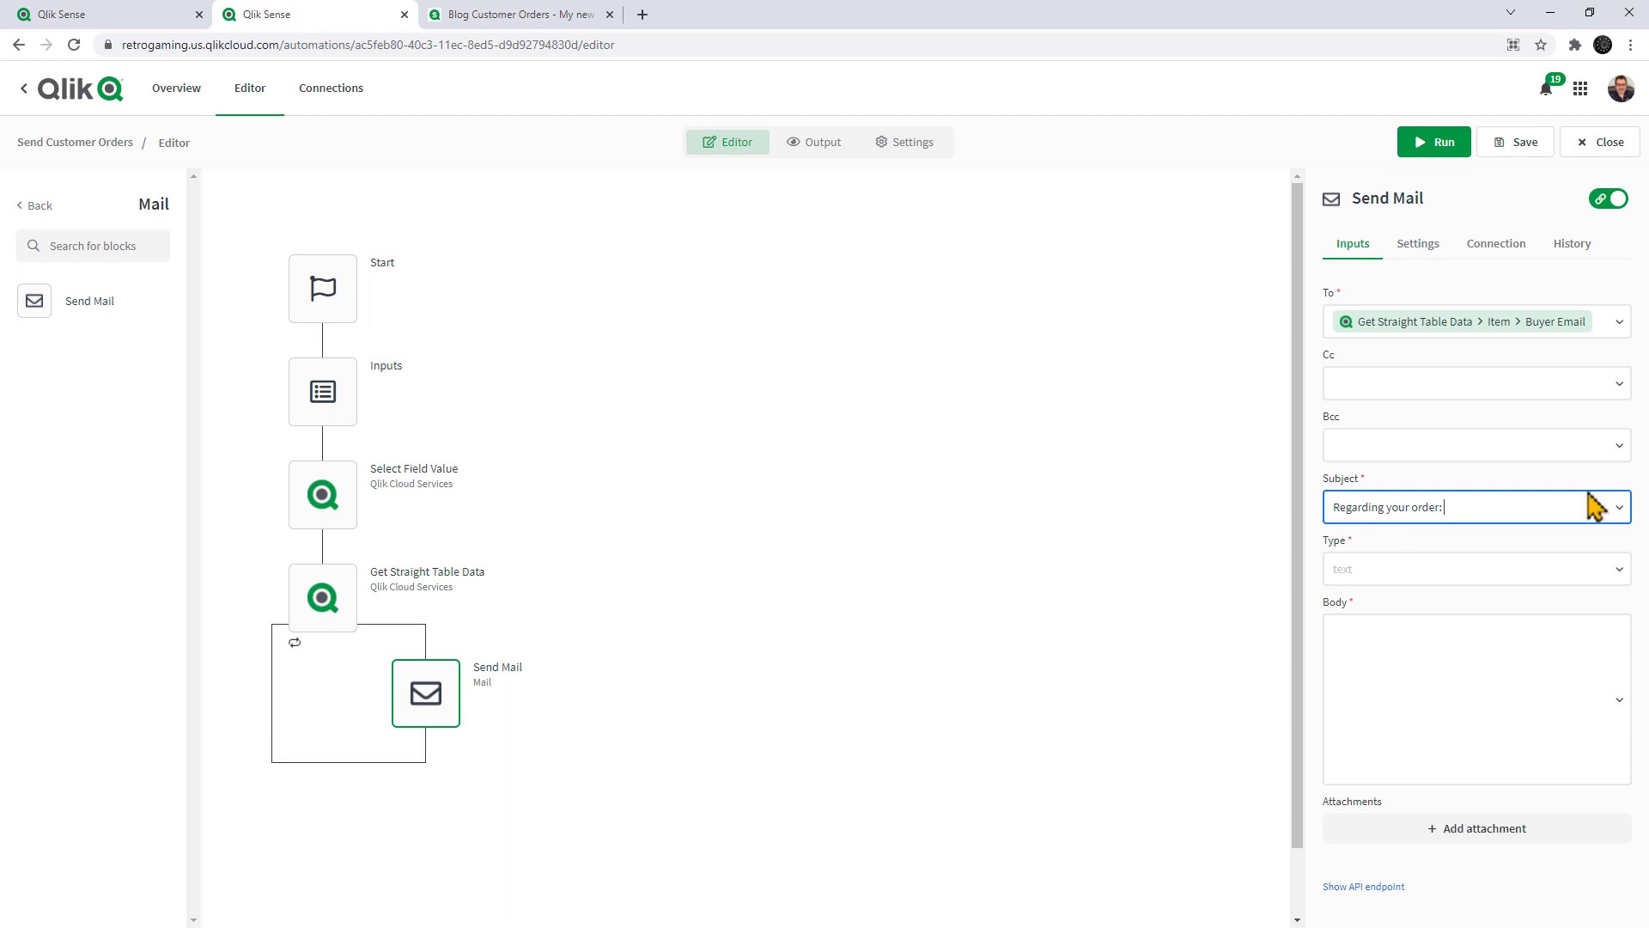
click(1619, 508)
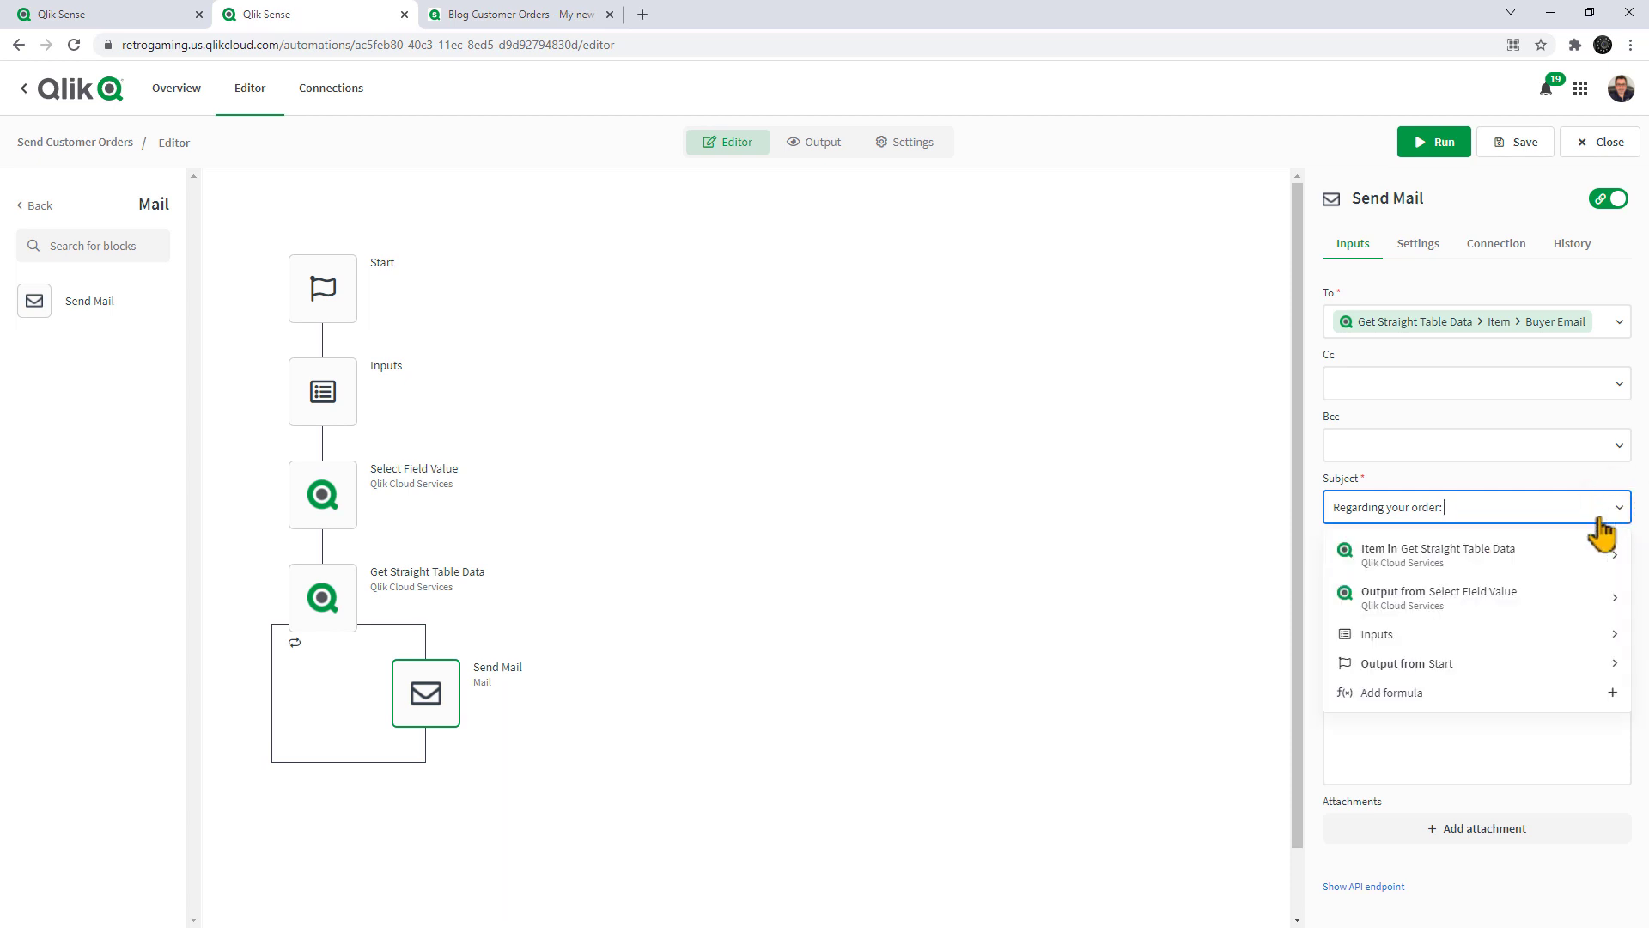
click(1550, 554)
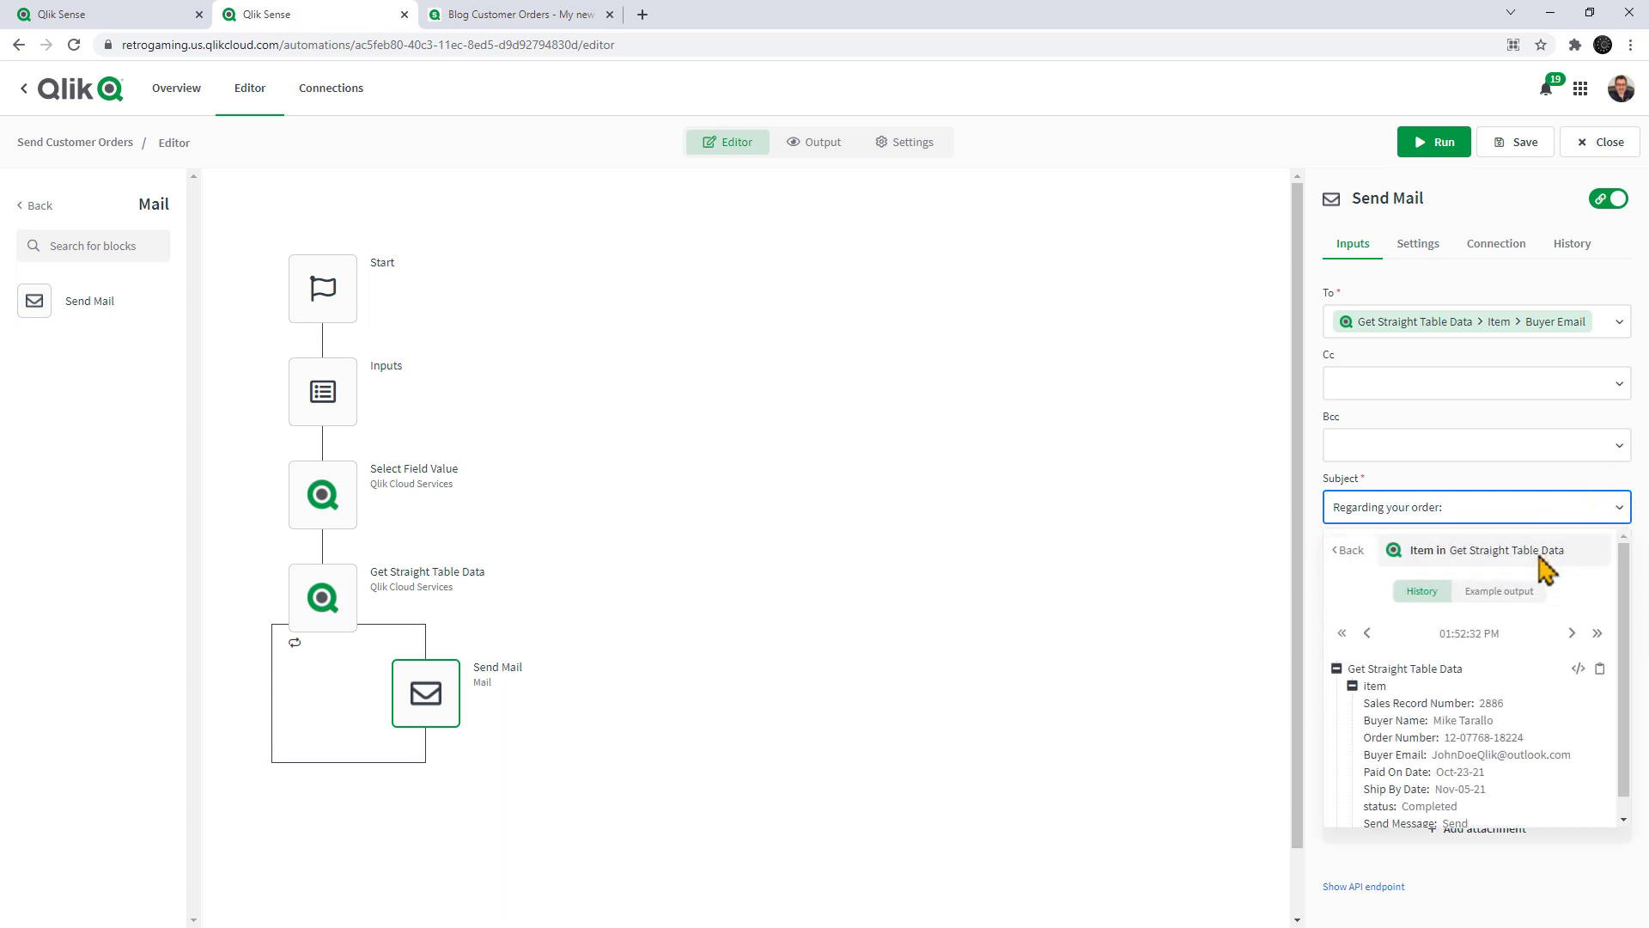
click(1420, 737)
click(1392, 606)
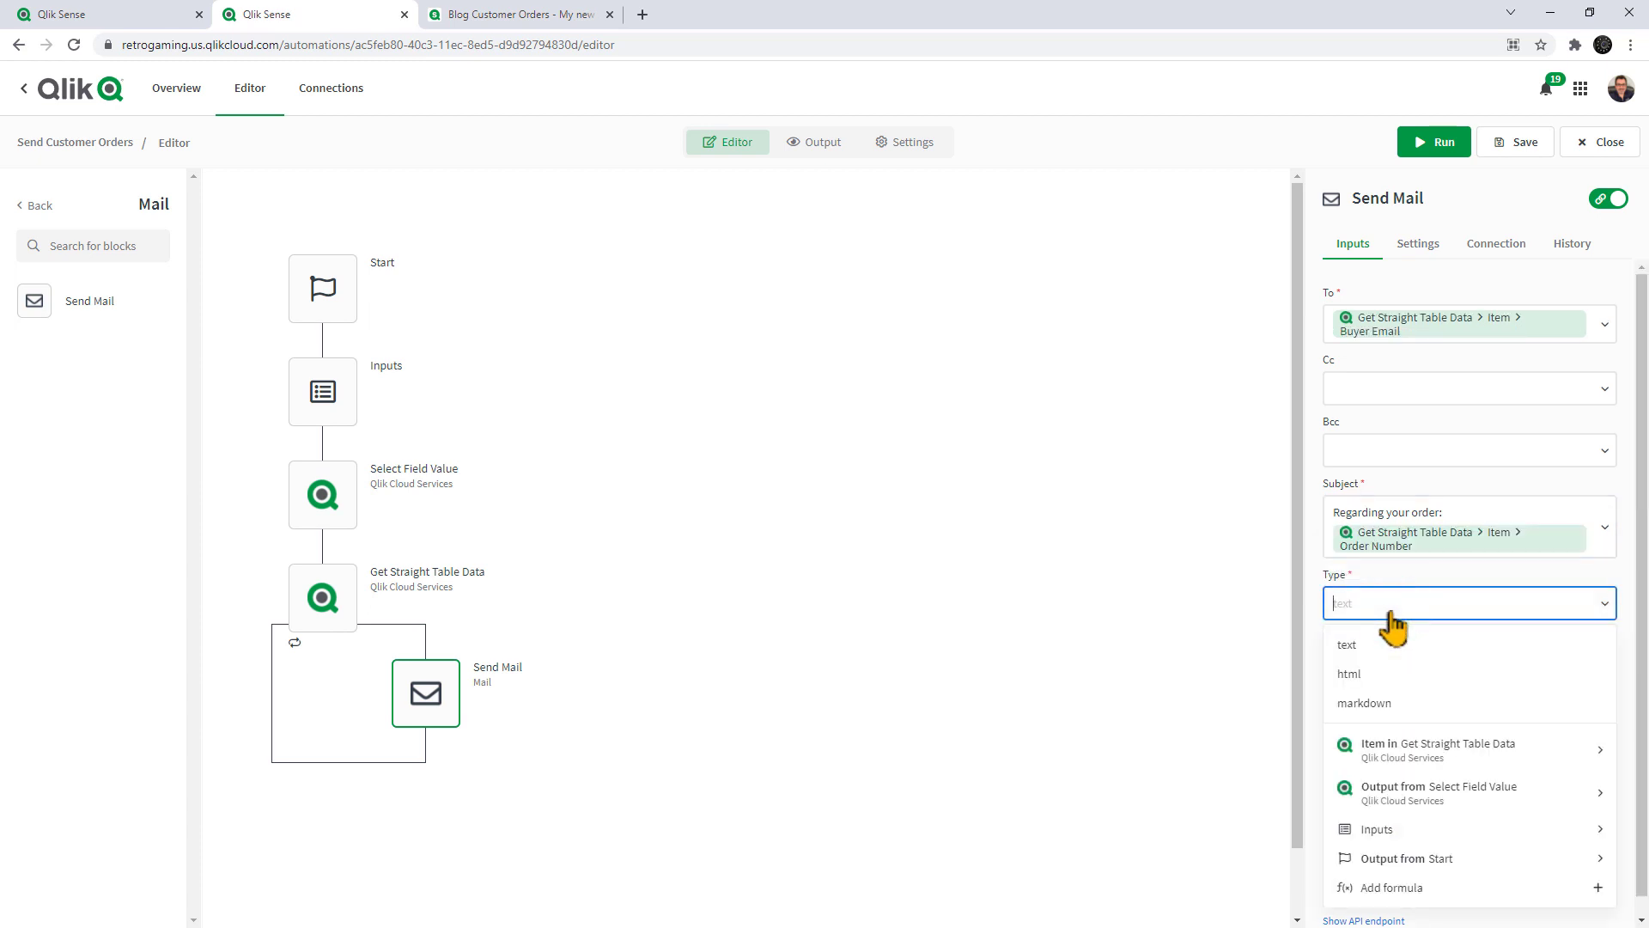
Step: Set the mail type to plain text and begin the body with 'Hello' plus the Buyer Name field
click(1374, 646)
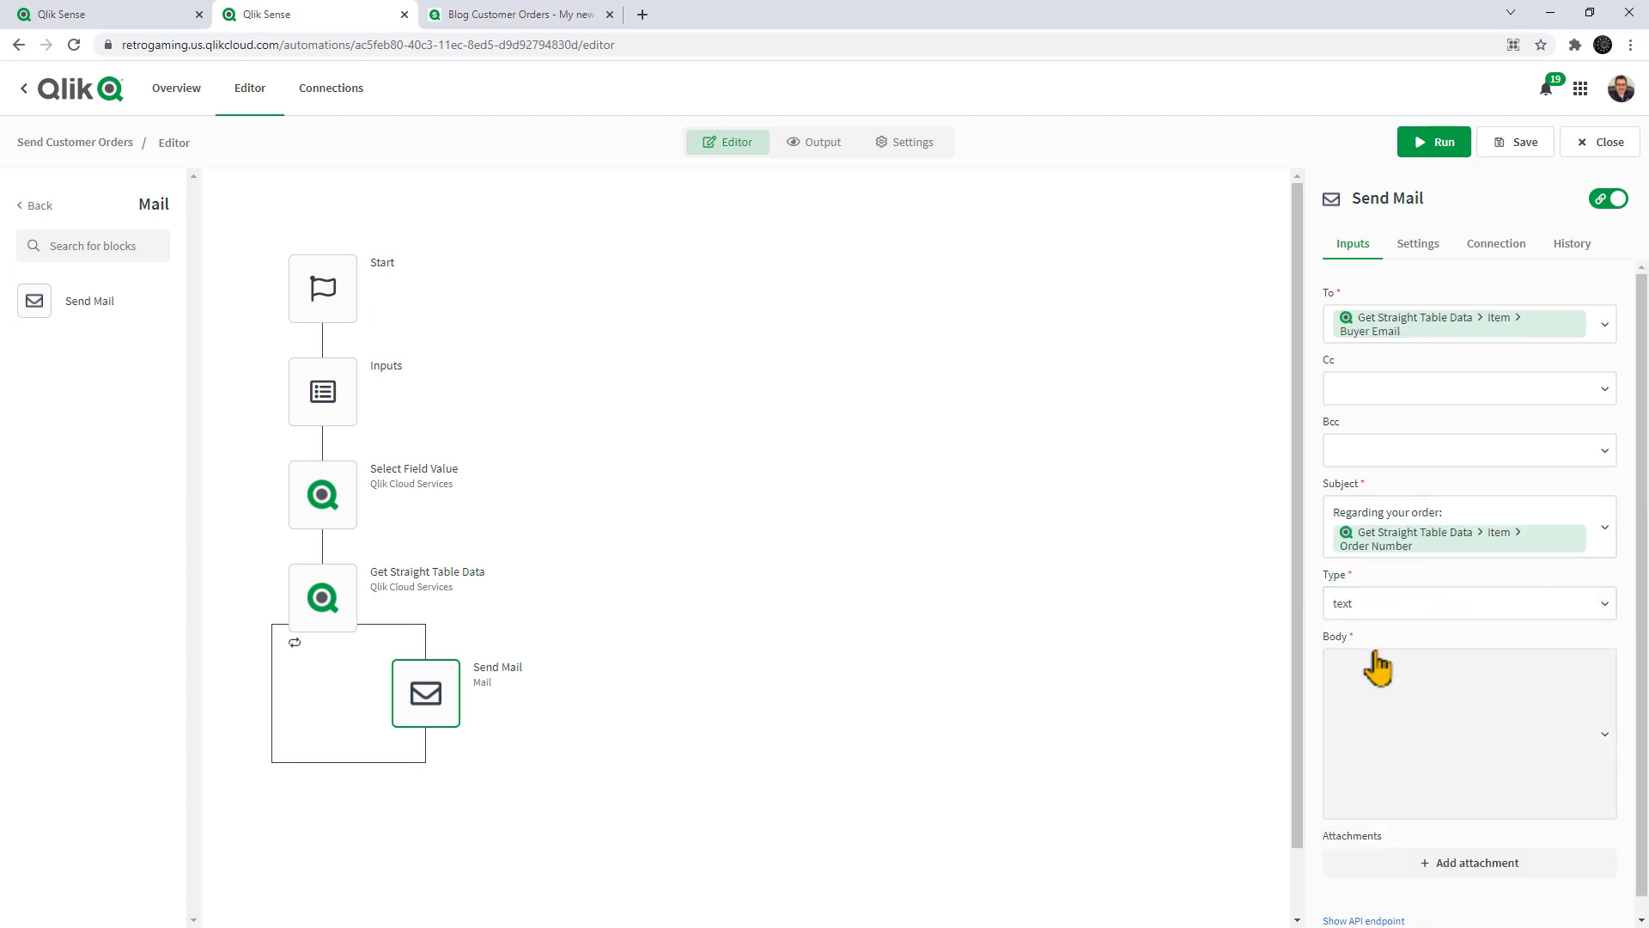
click(1378, 672)
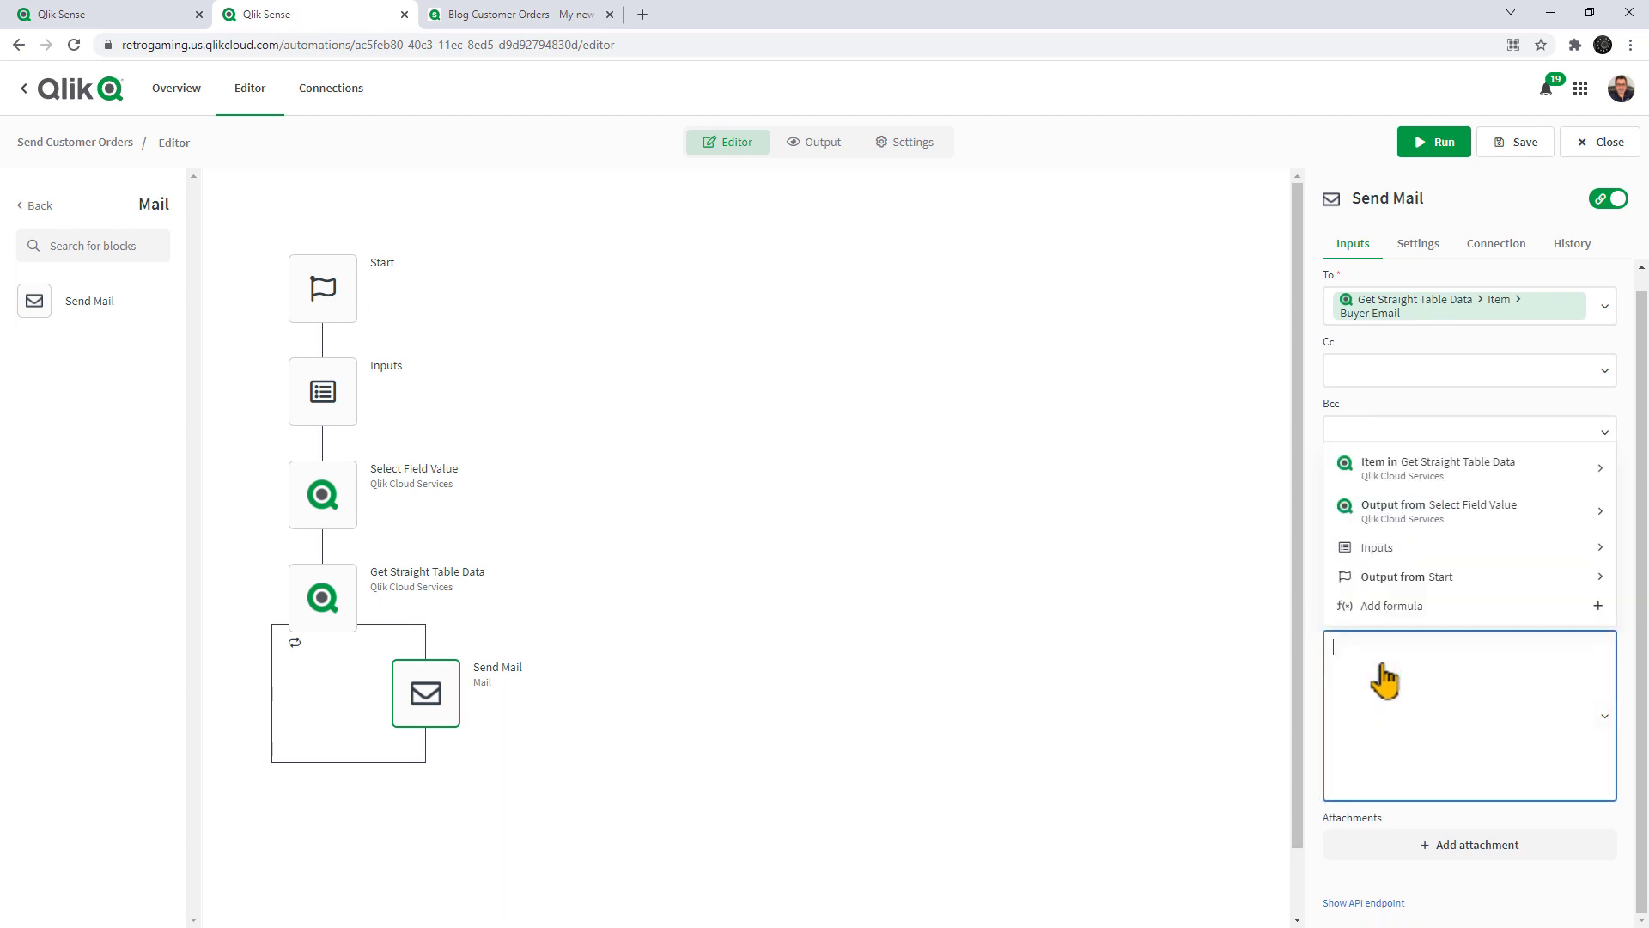
text(He)
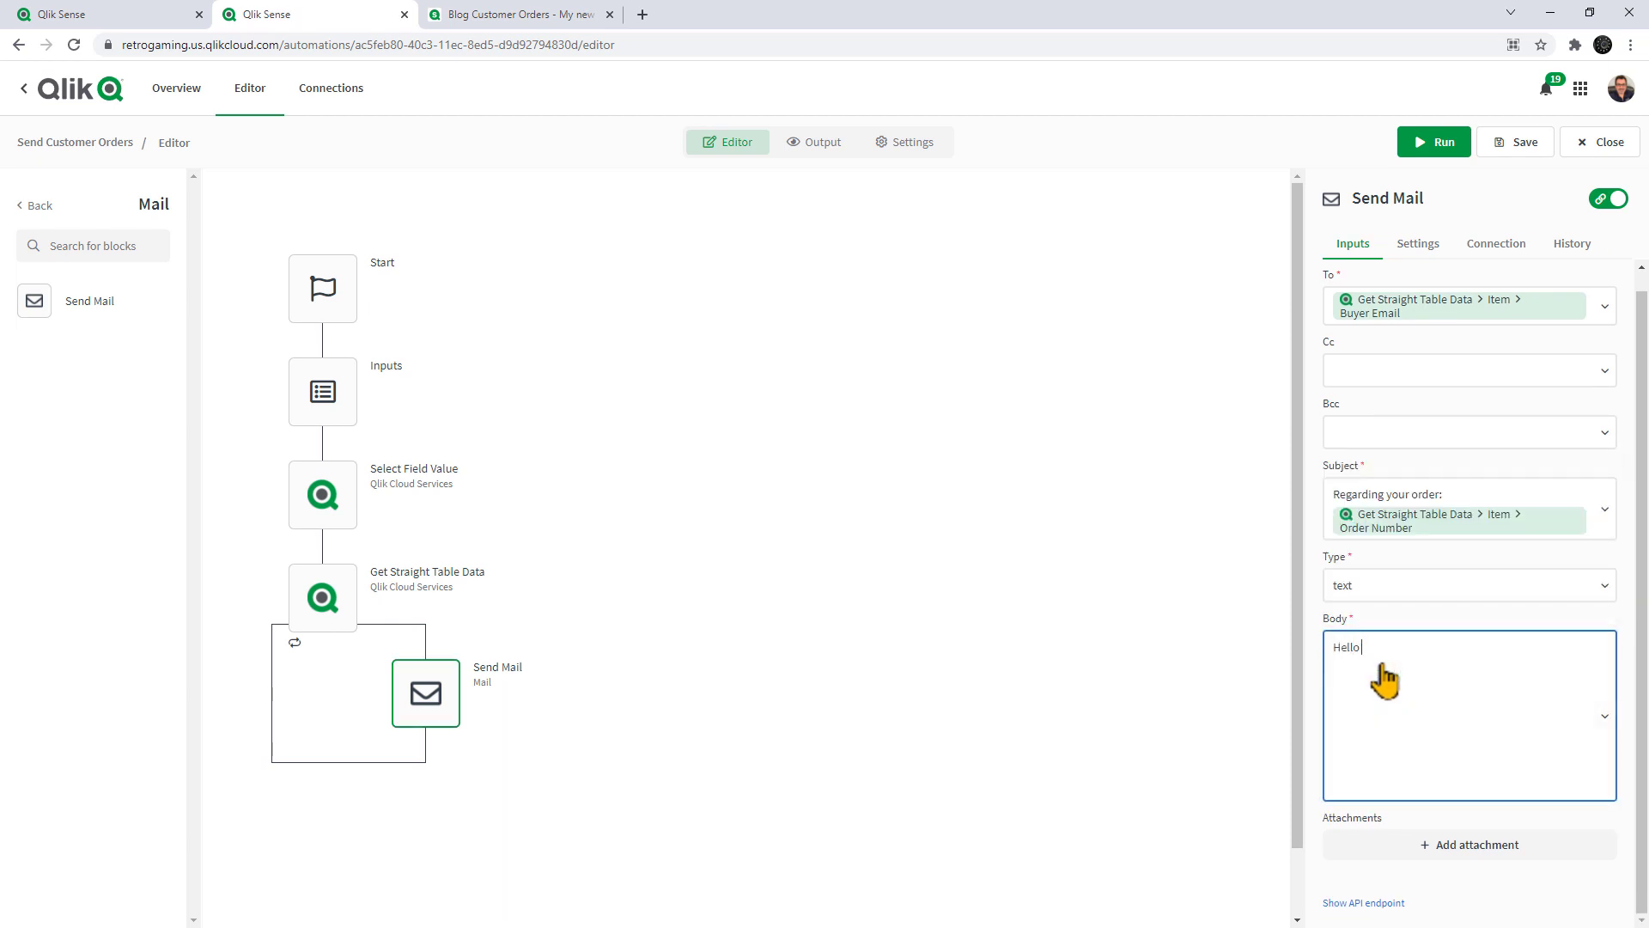
text(llo)
click(1603, 717)
click(1490, 471)
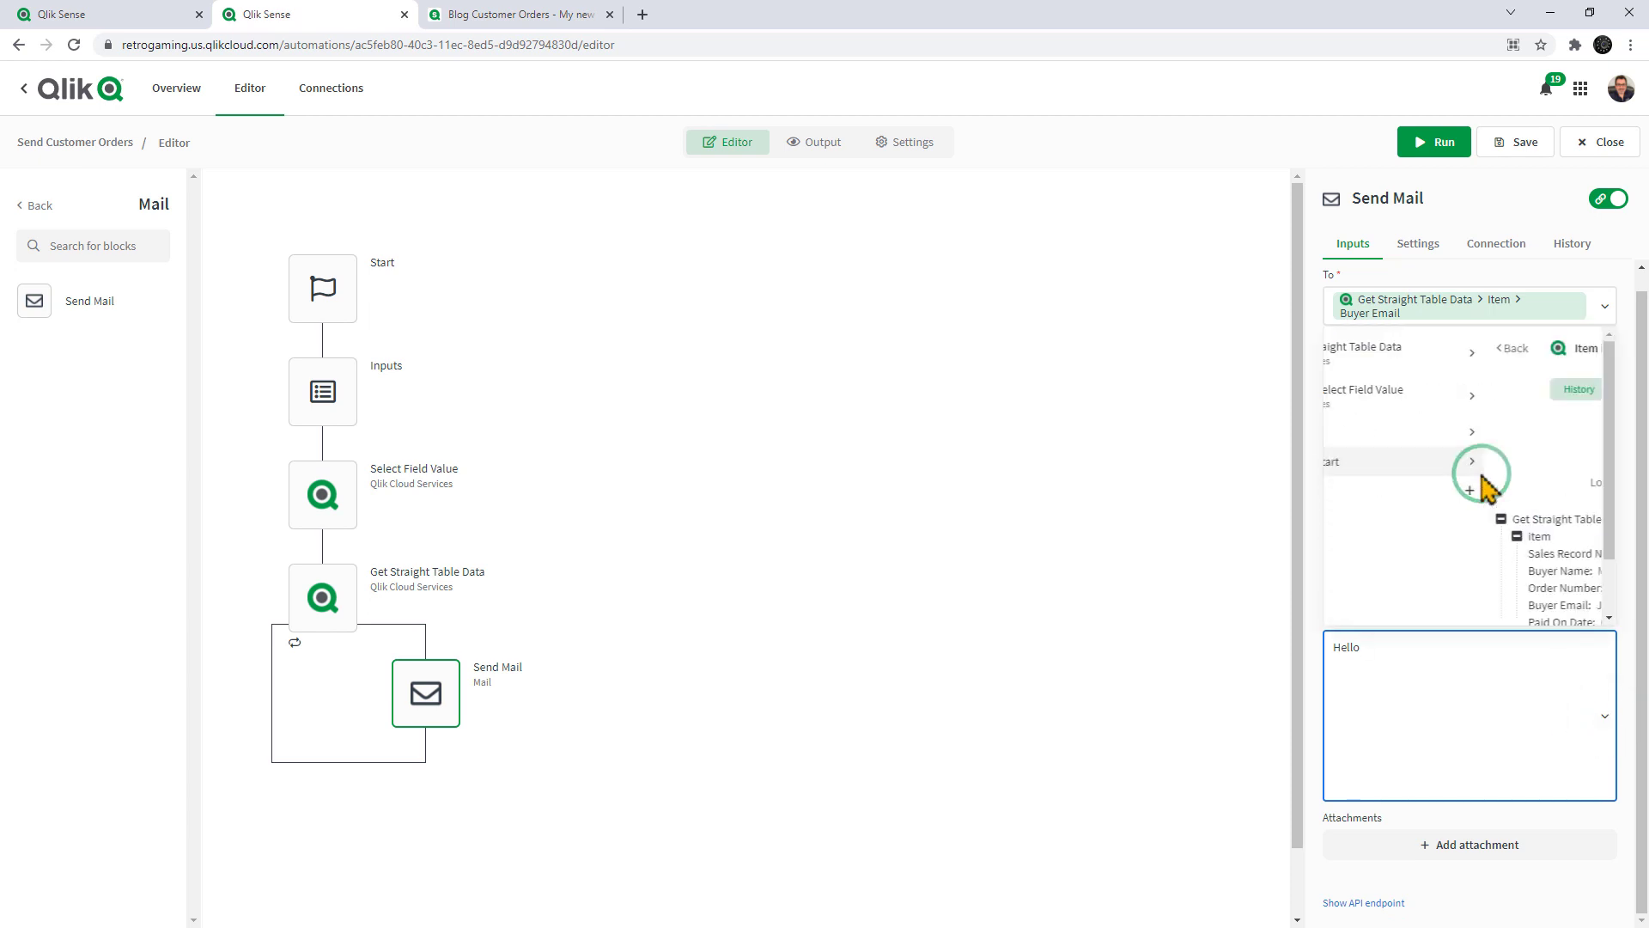
click(1428, 522)
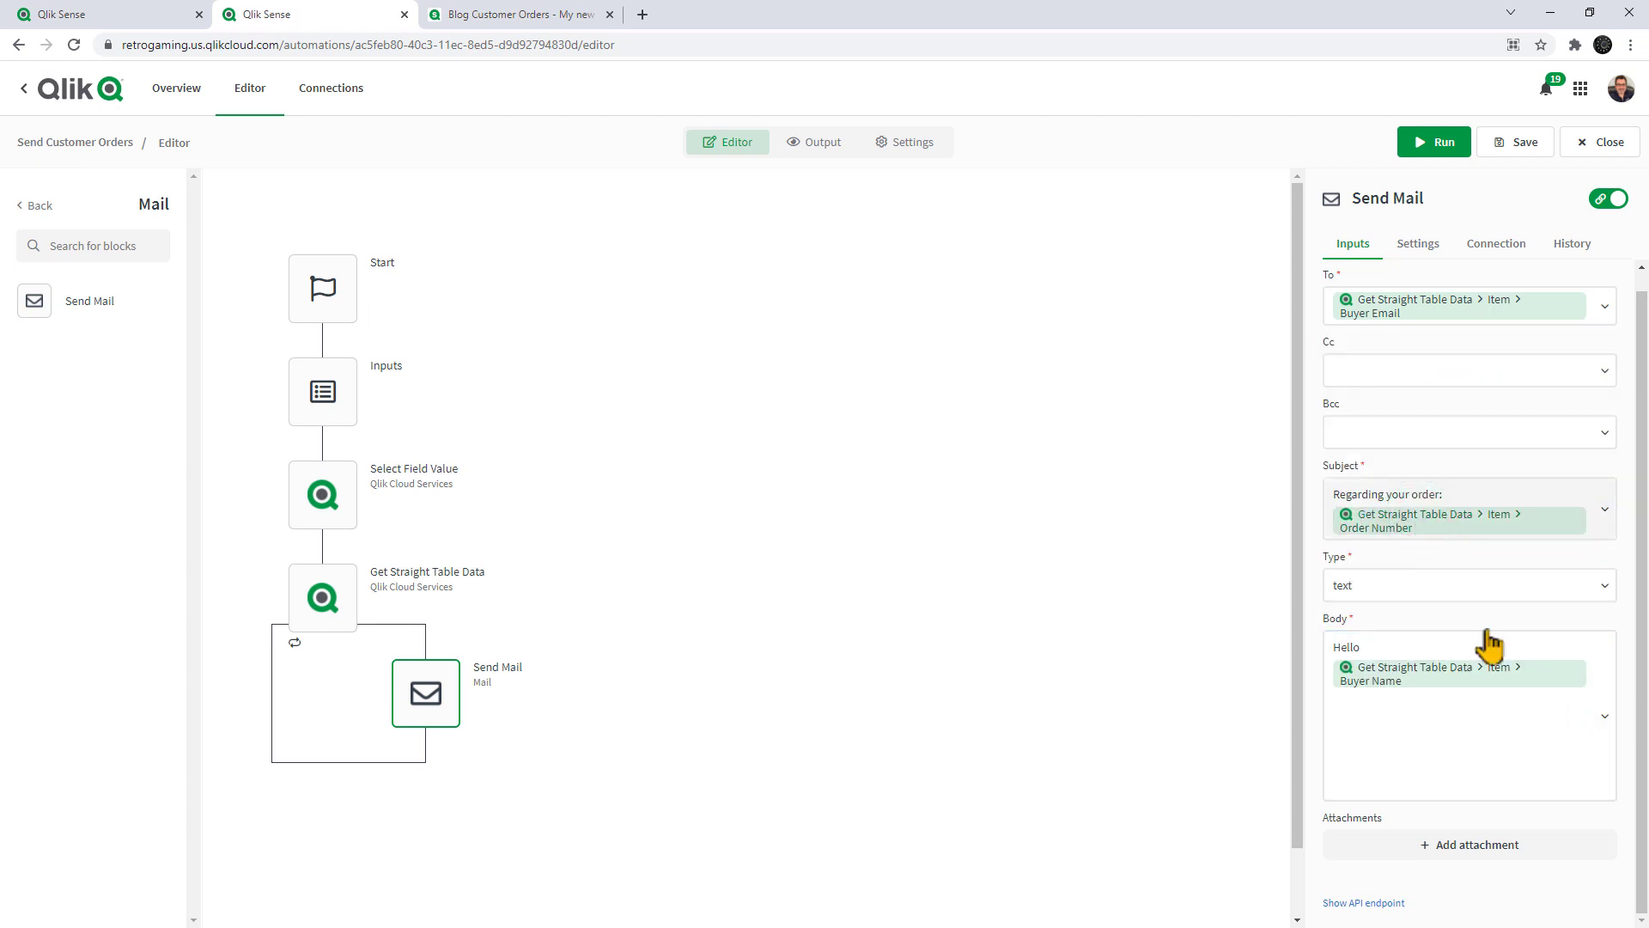
click(1596, 683)
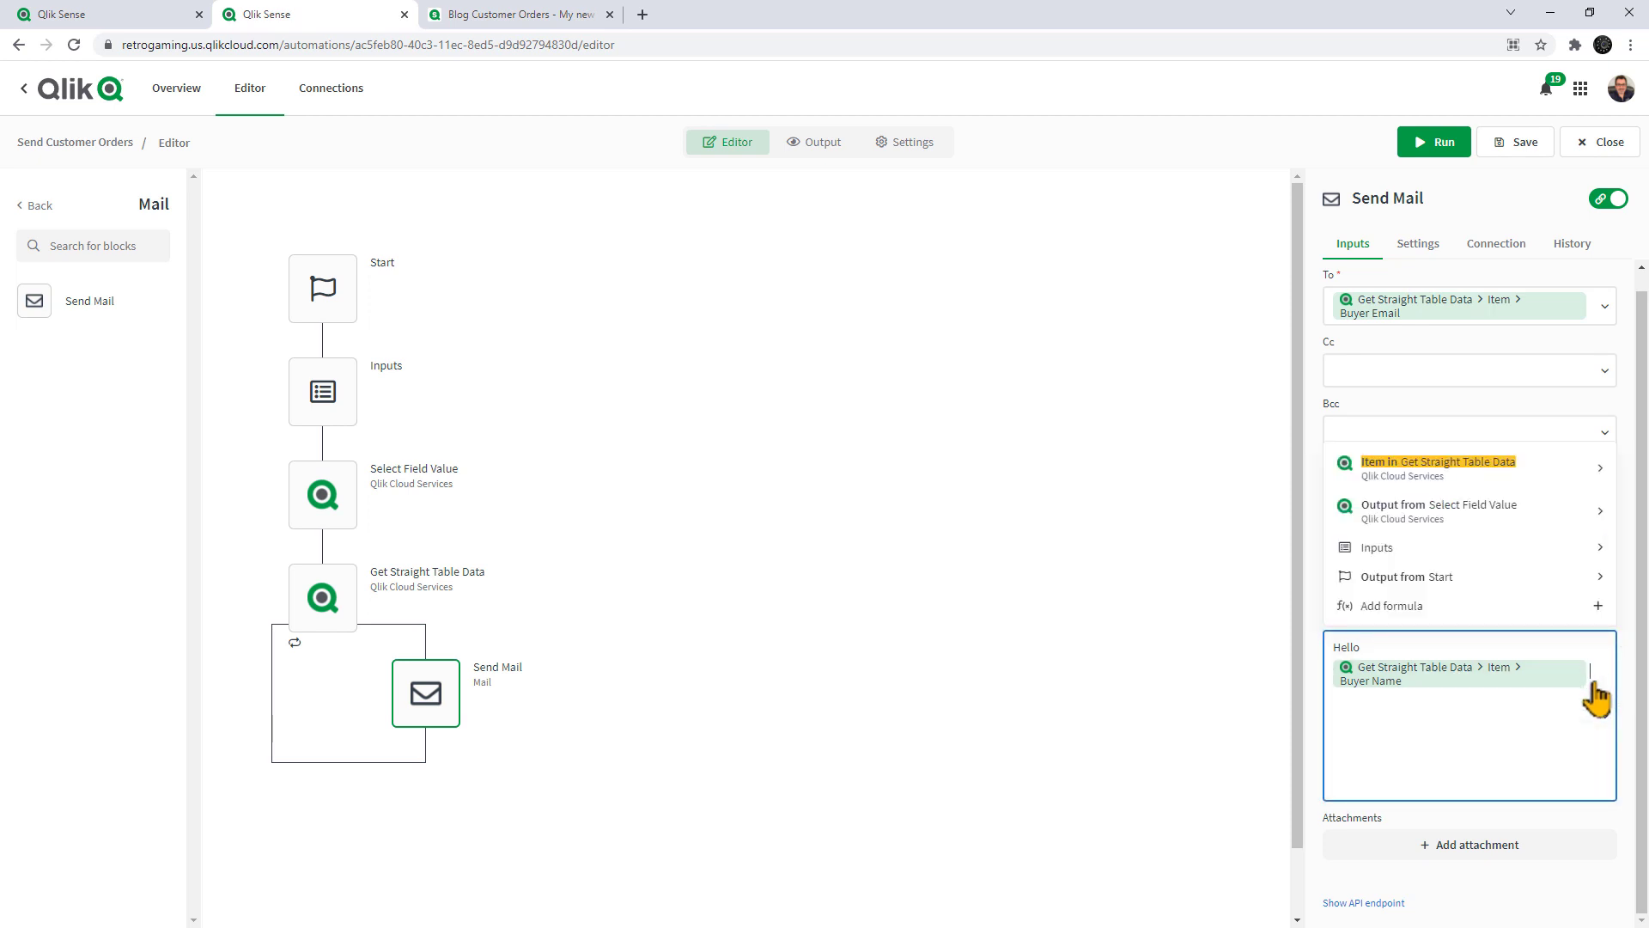
click(1596, 697)
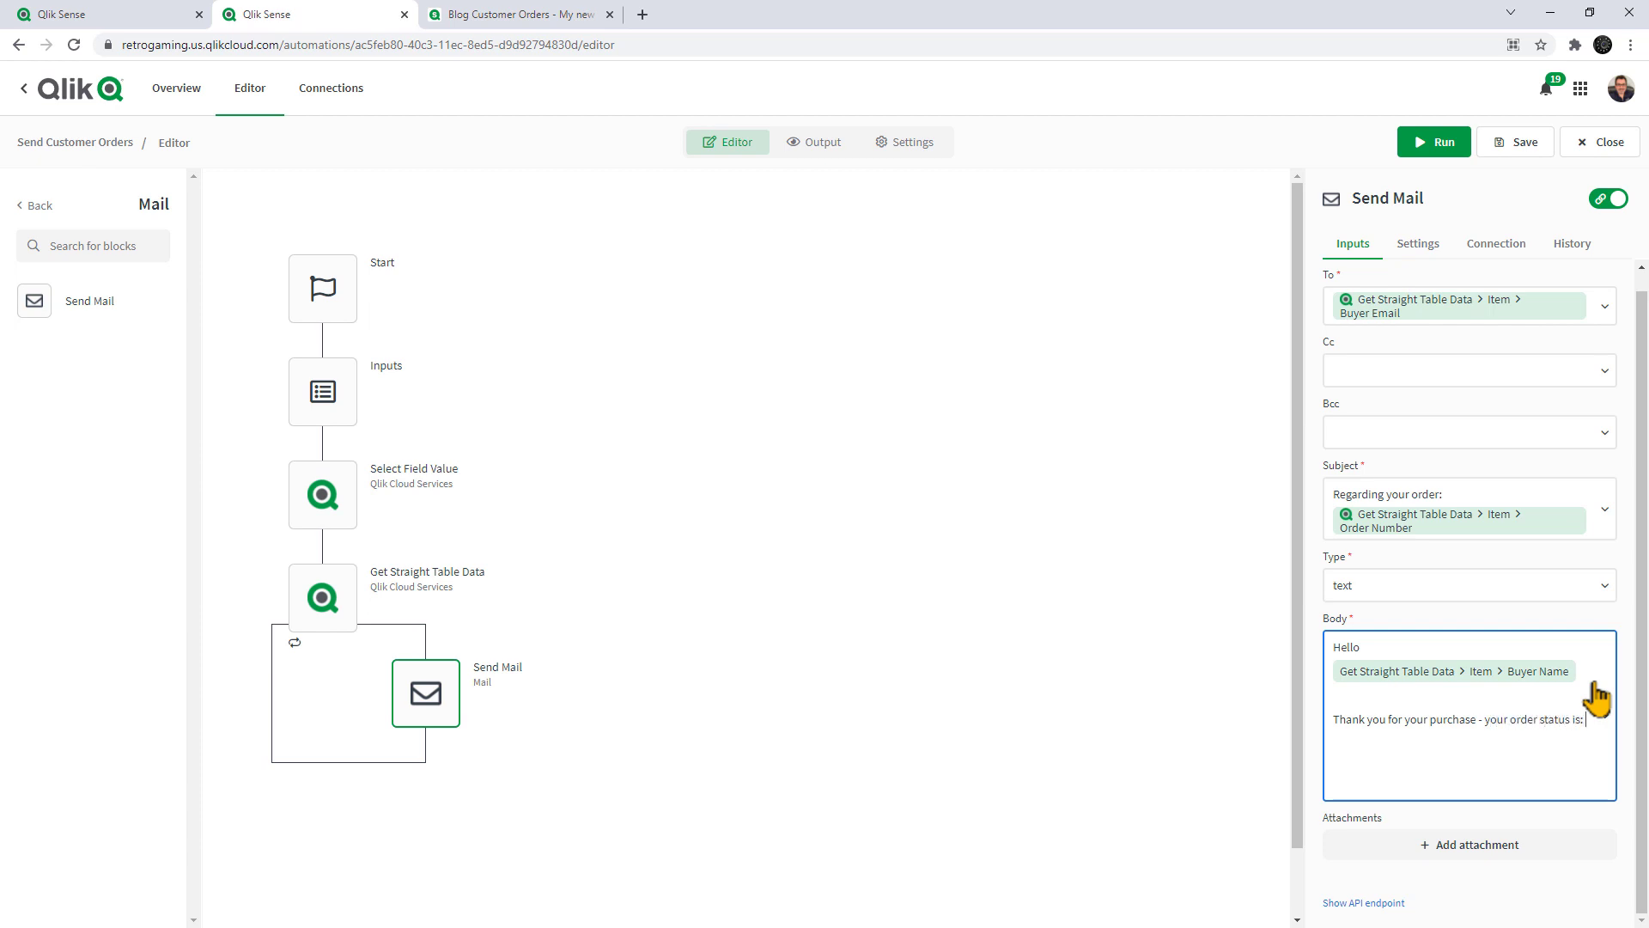
Step: Insert the order Status field into the body and continue the sentence
click(1606, 721)
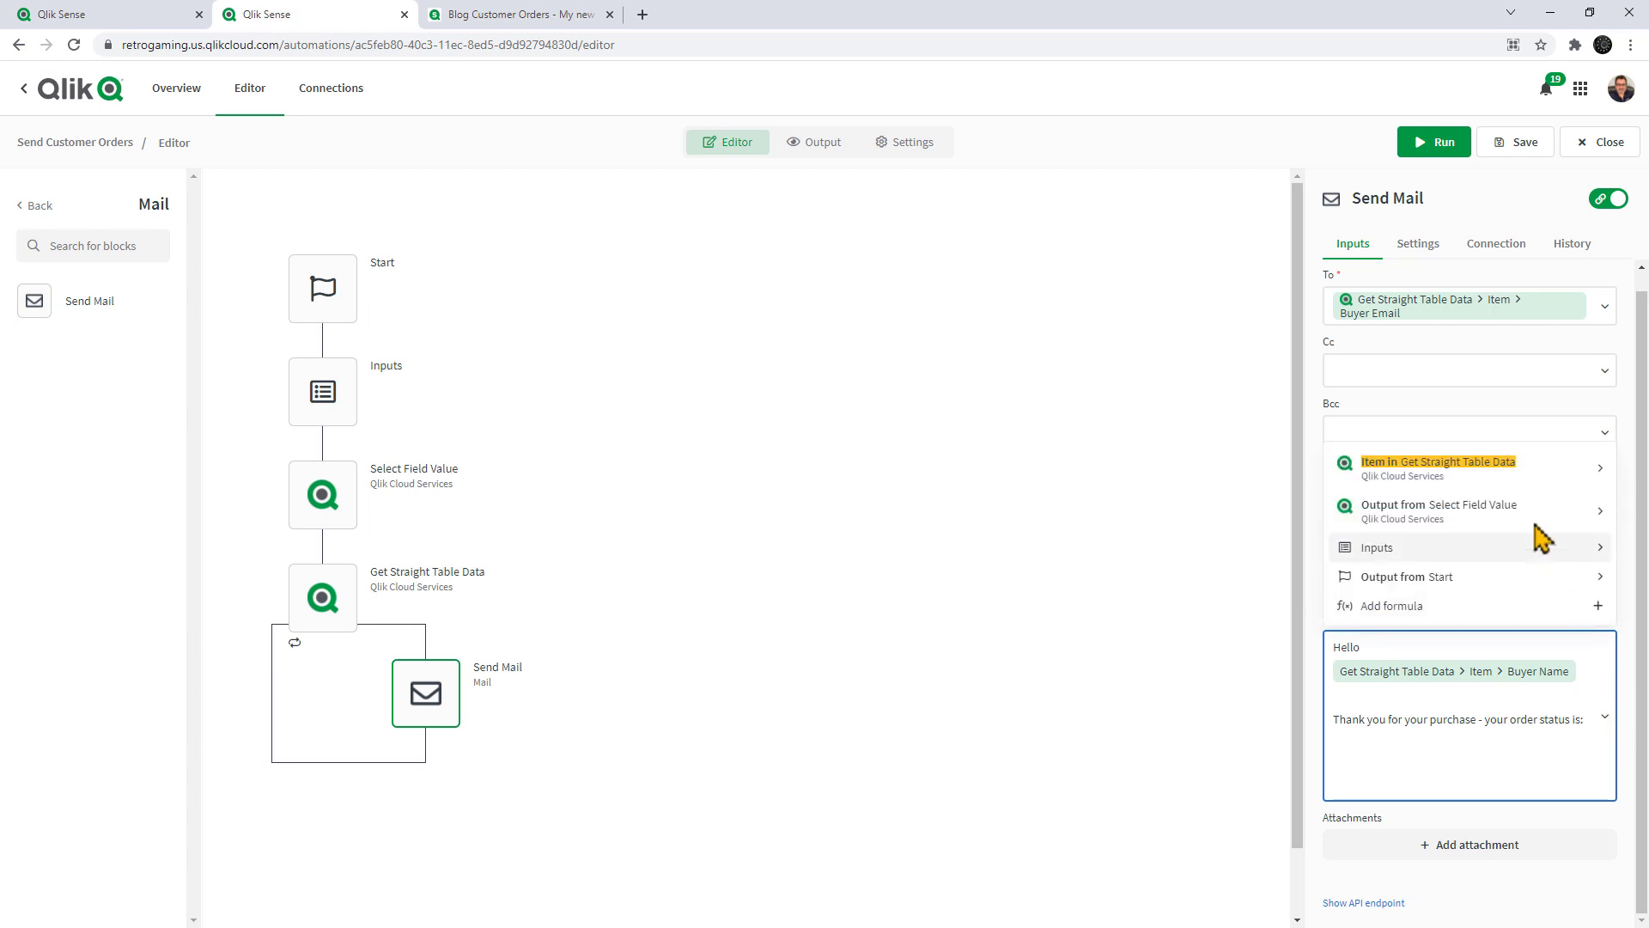
click(1499, 472)
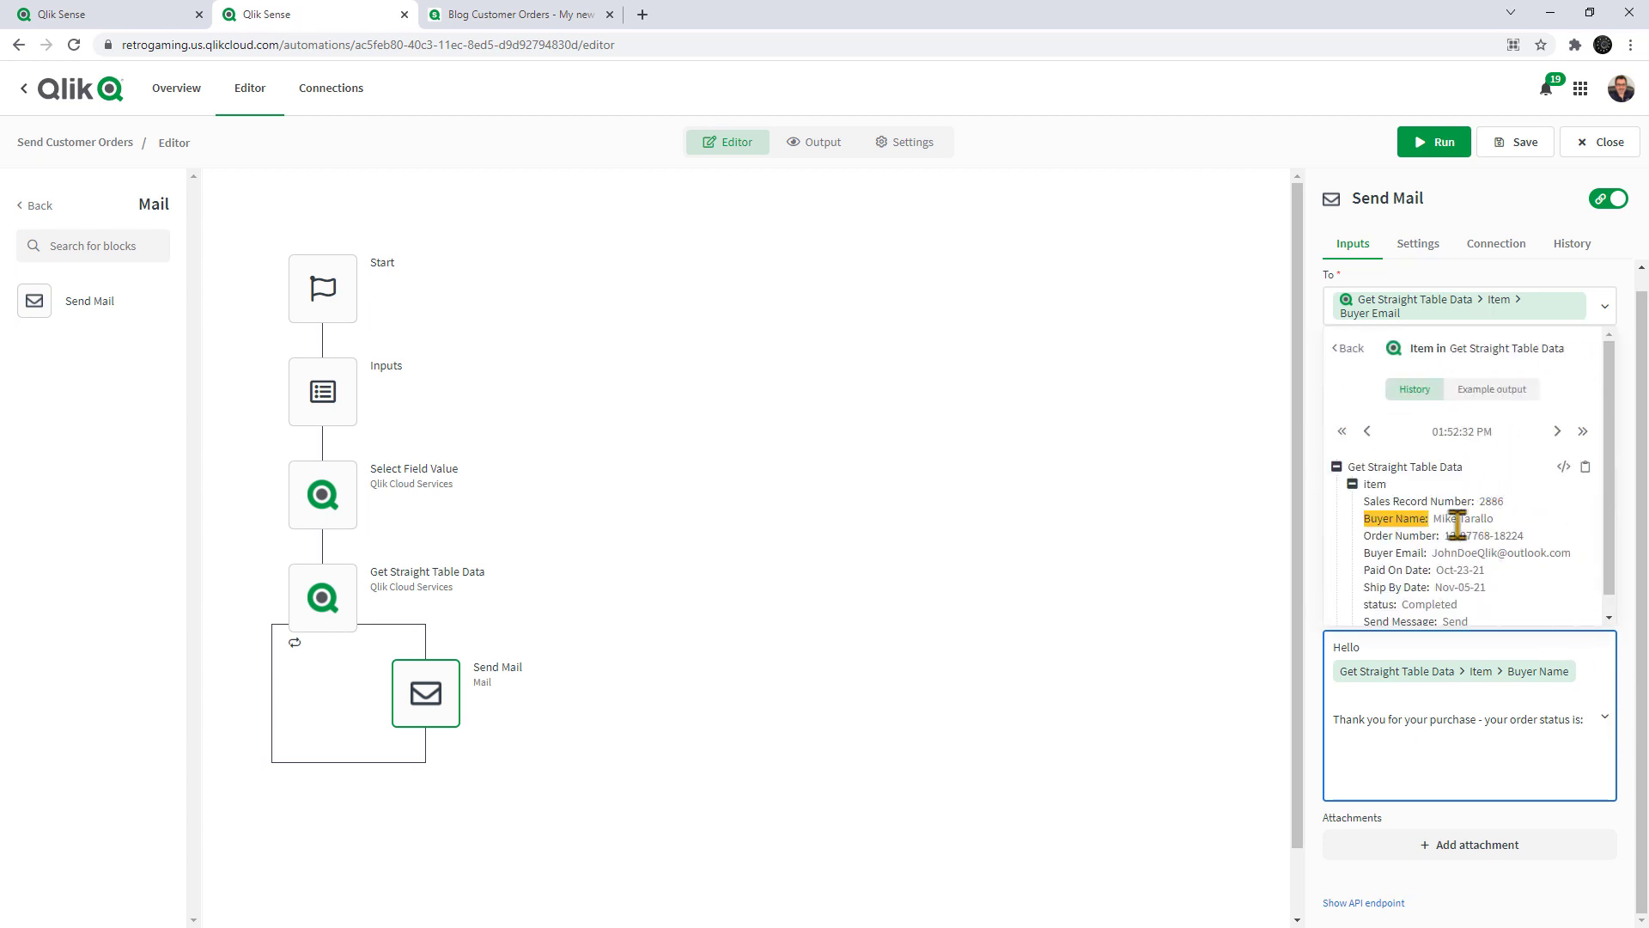
click(1379, 604)
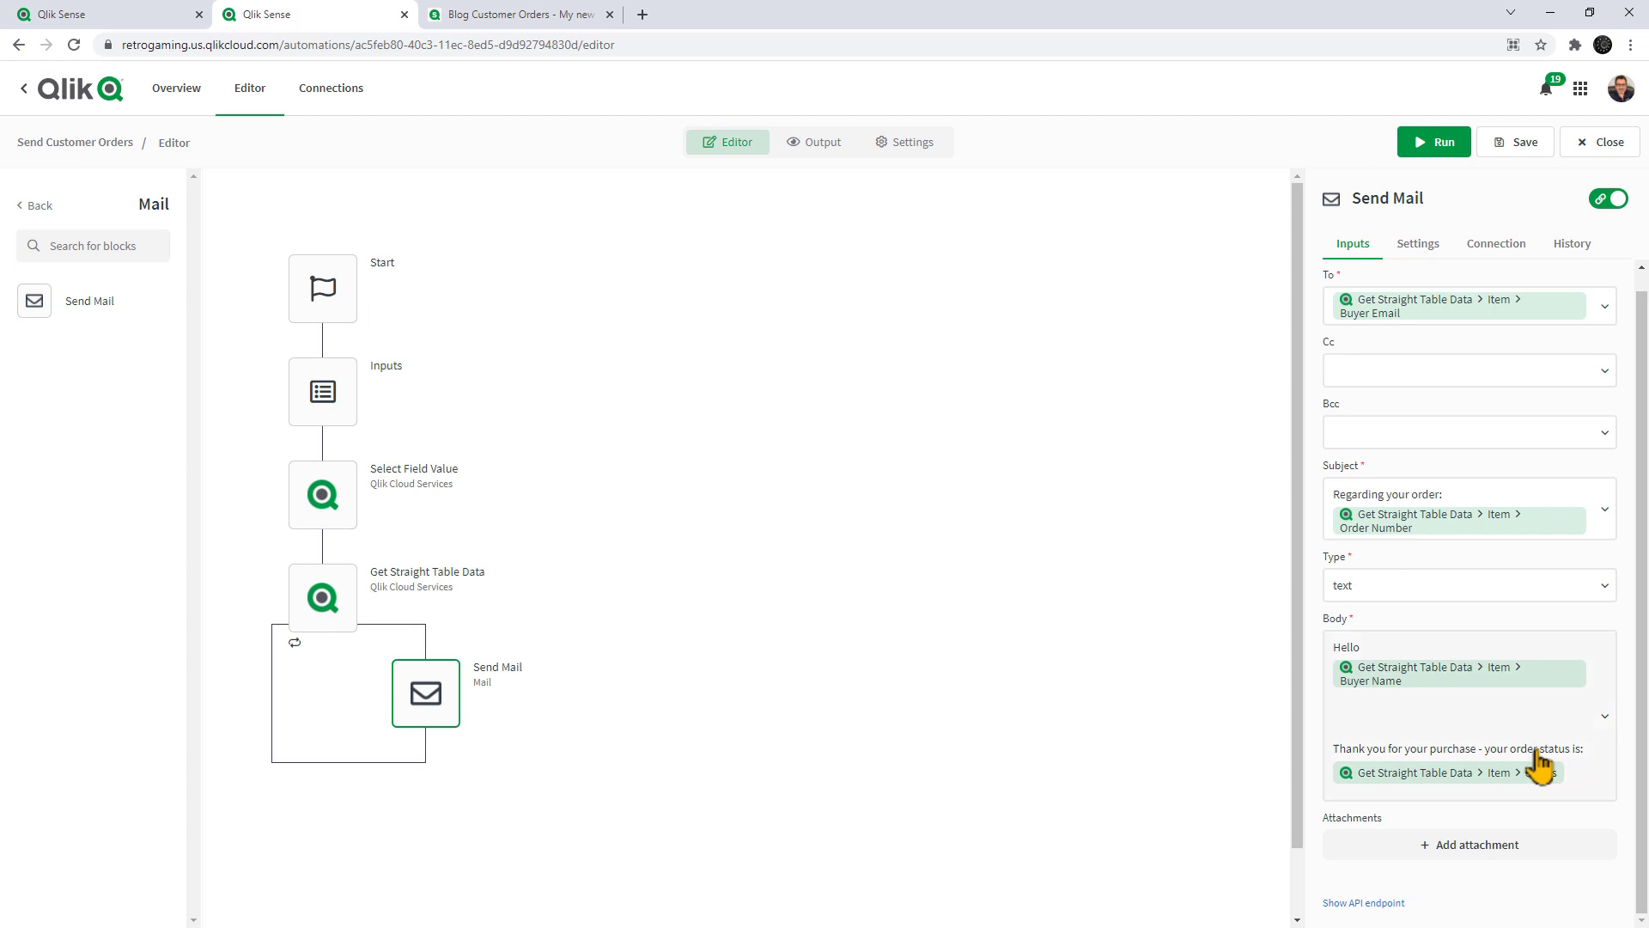
click(1584, 787)
text(you paid on)
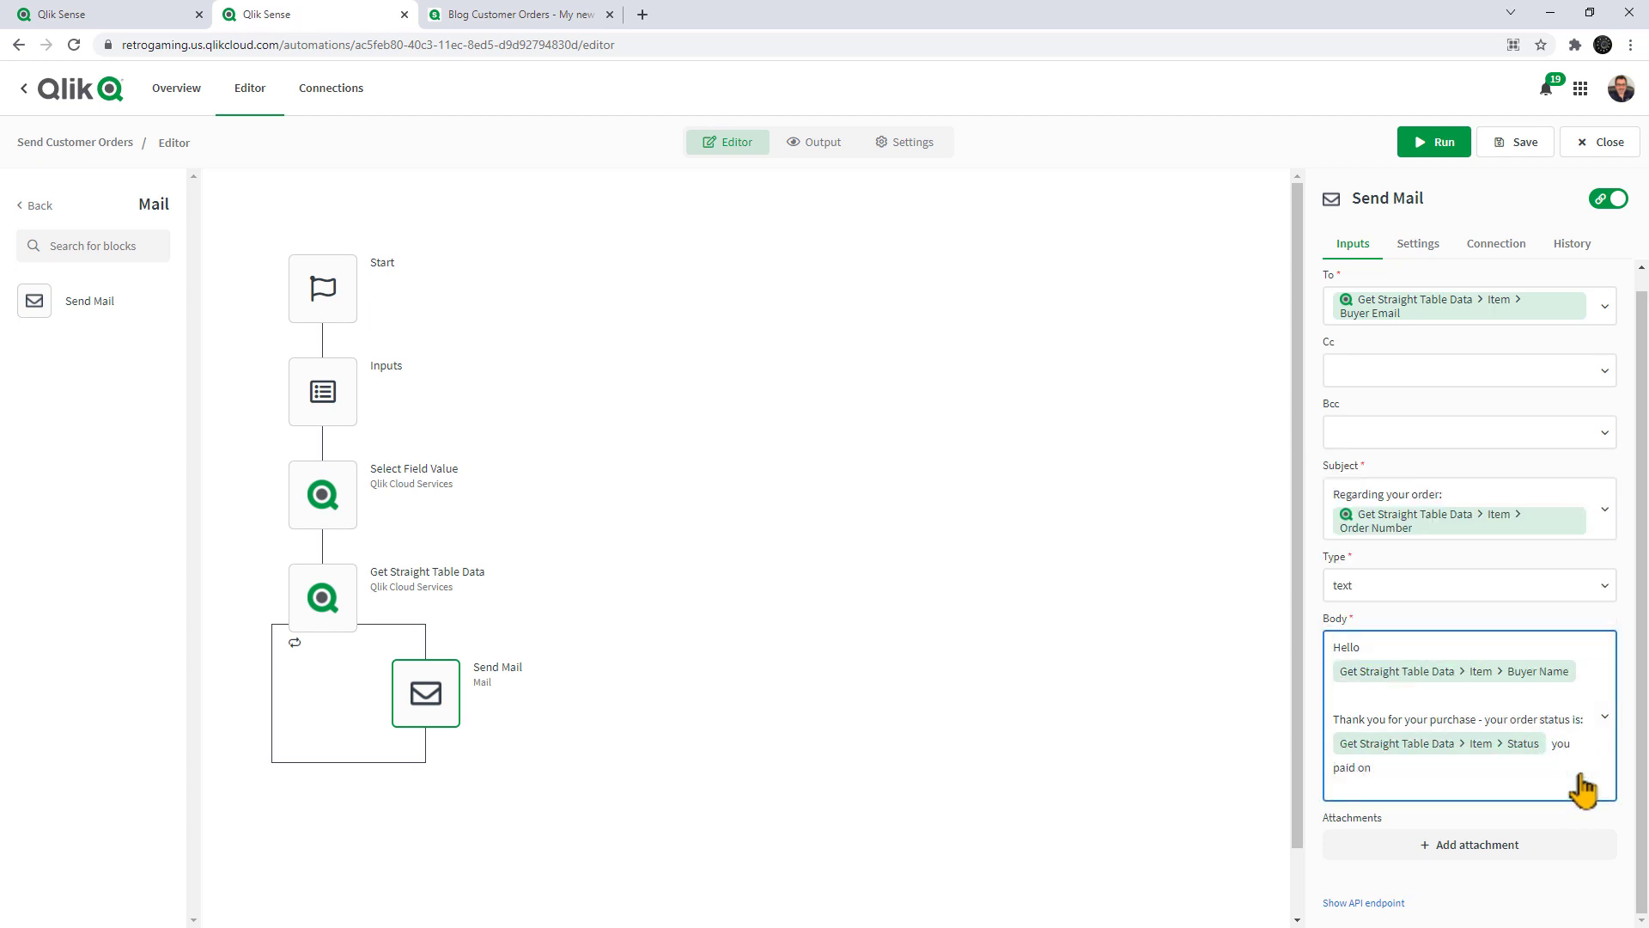
Step: Add the Paid On Date field after 'paid on' and start a new line
click(1605, 716)
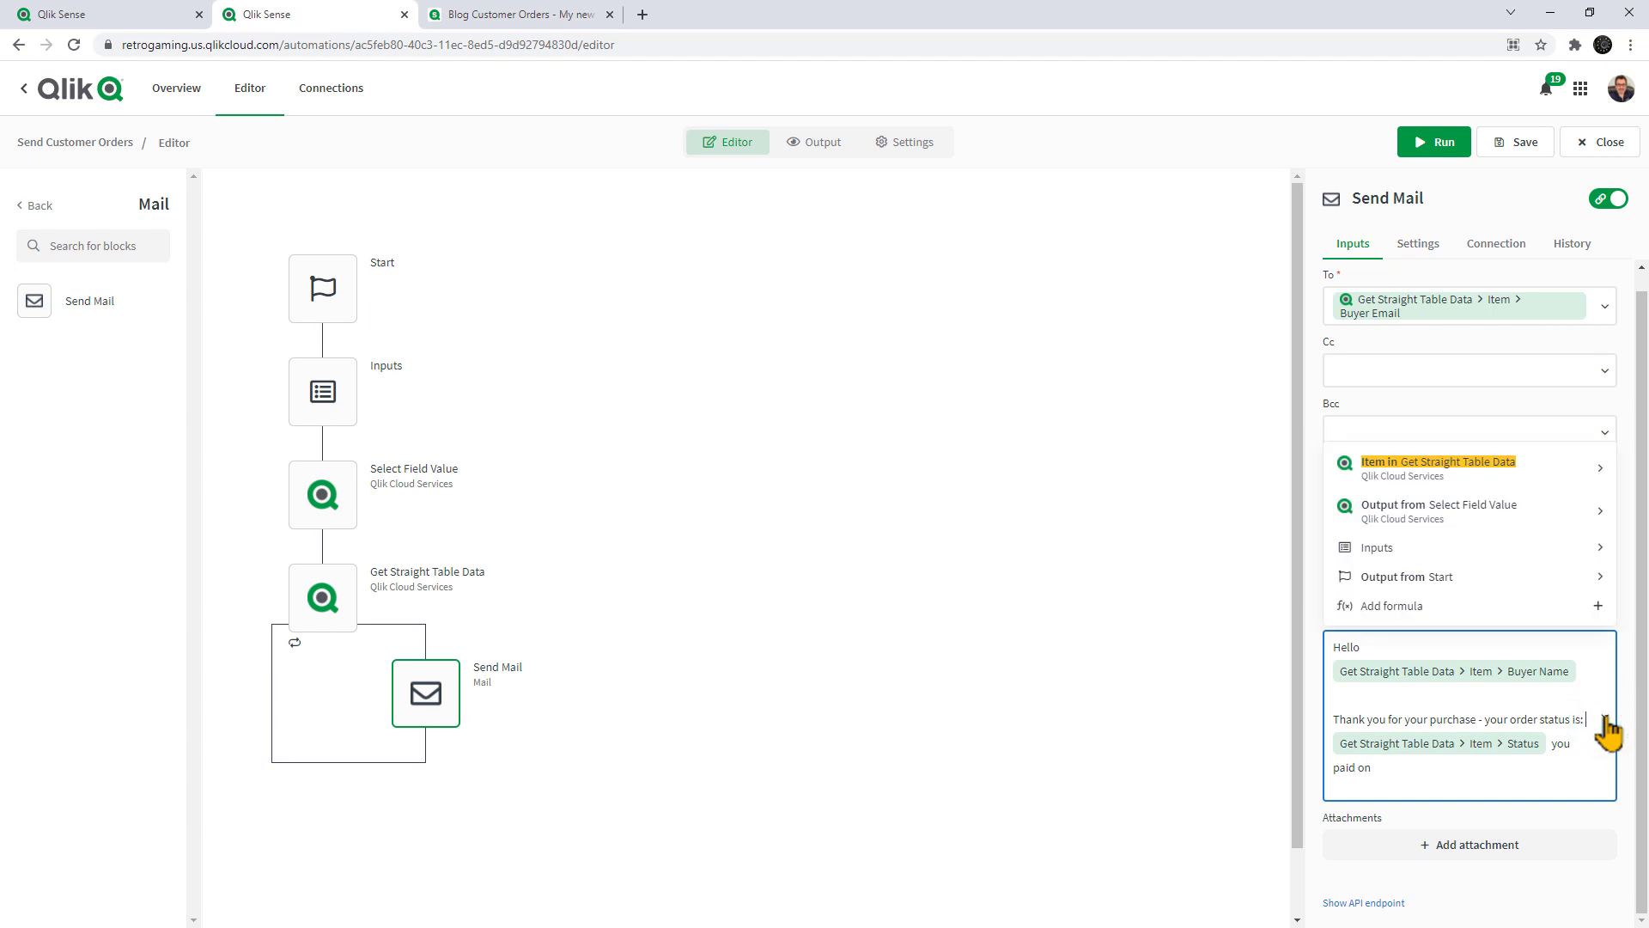
click(1443, 476)
click(1416, 570)
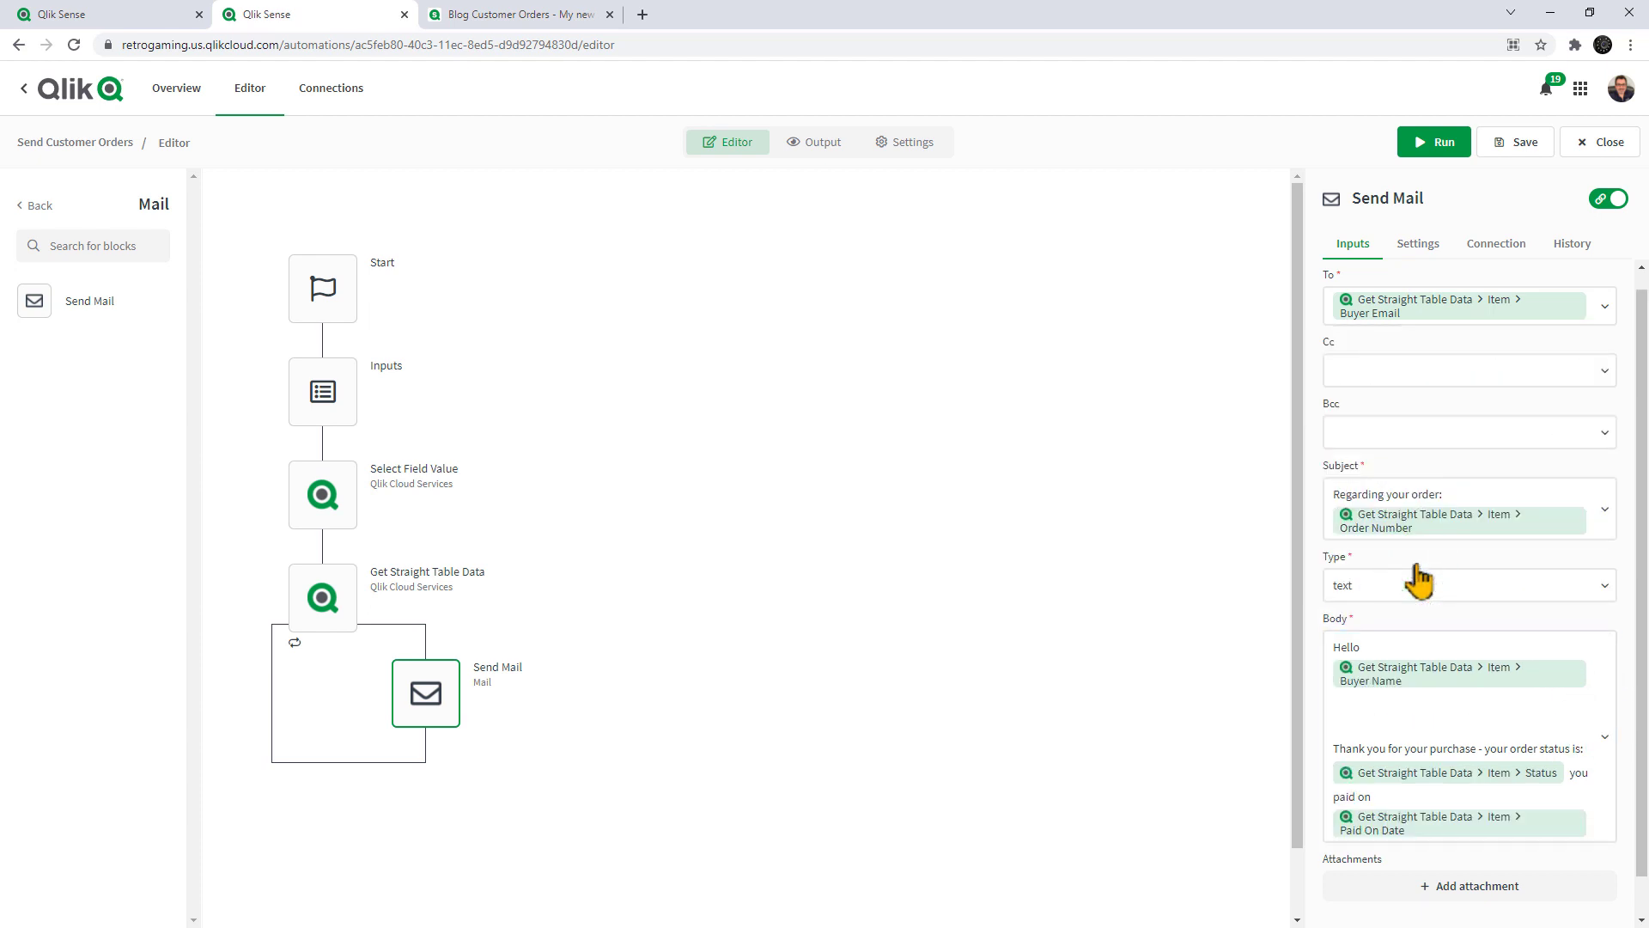
click(1594, 817)
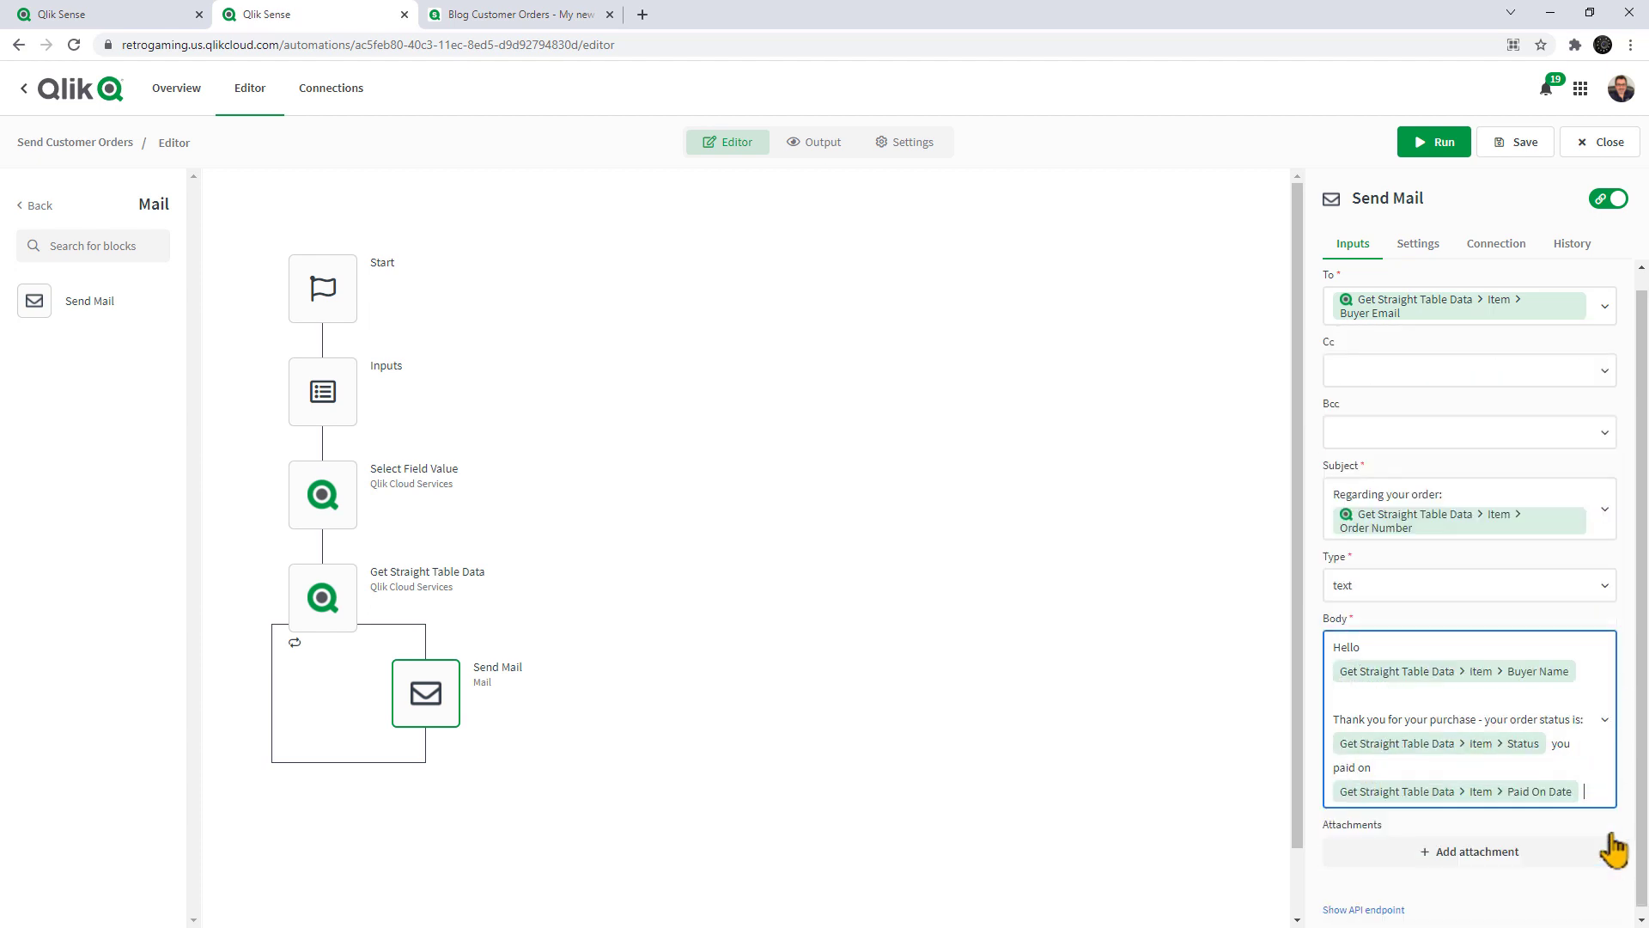
key(Return)
text(and your item is due to ship on)
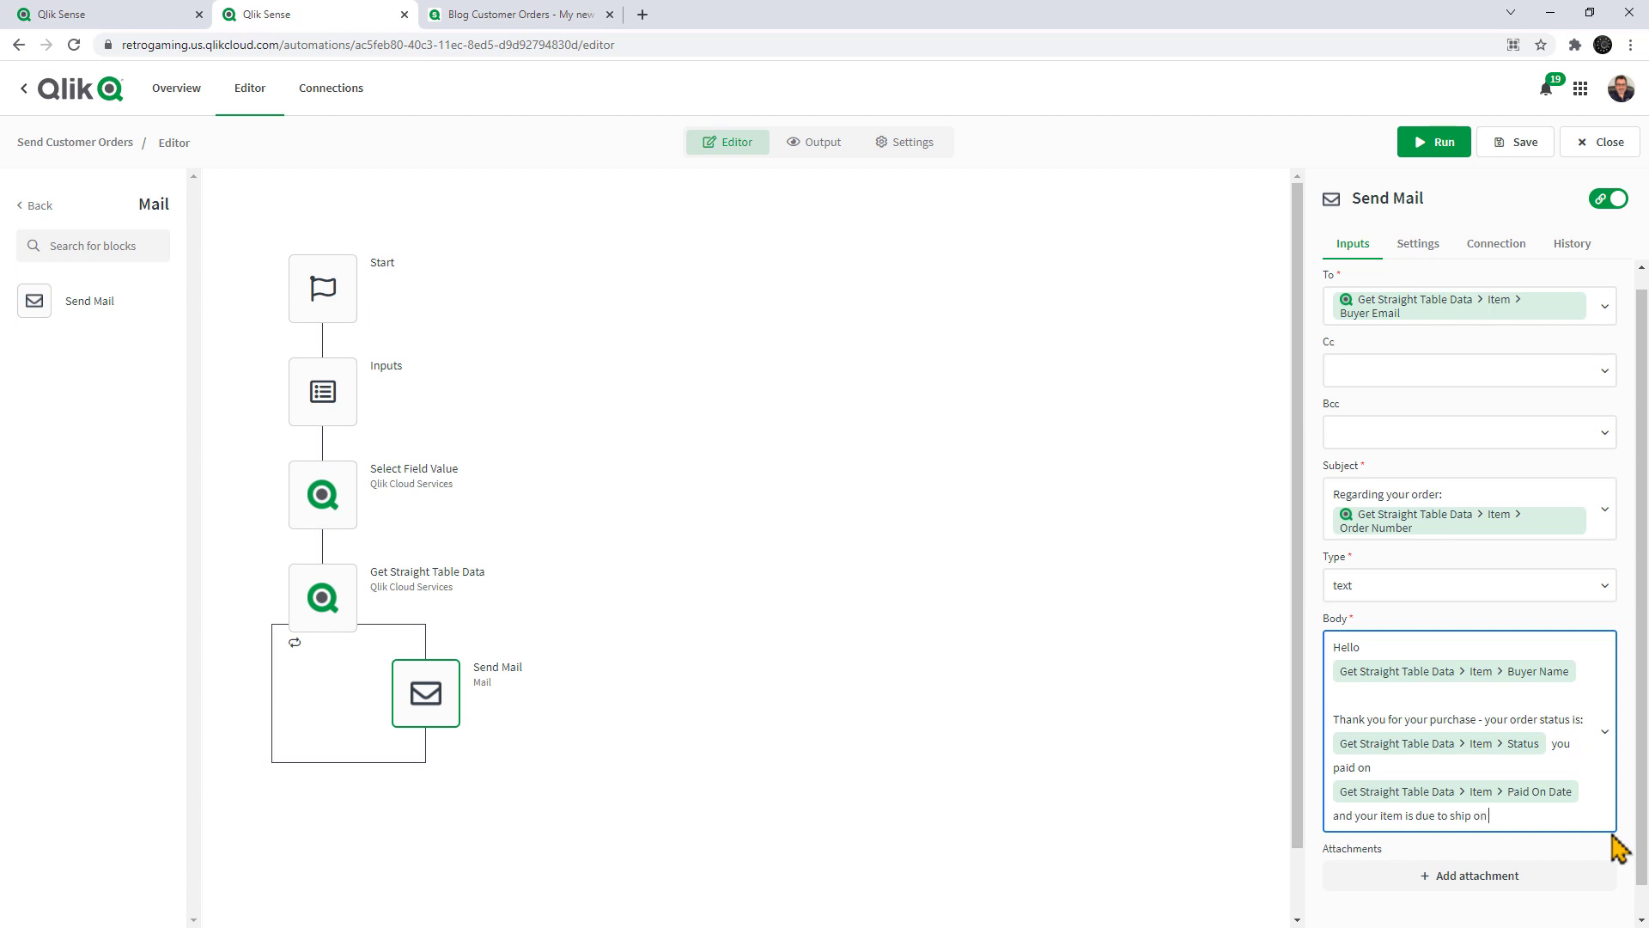
Step: Insert the Ship By Date field, then continue with '- if you' text
click(1603, 749)
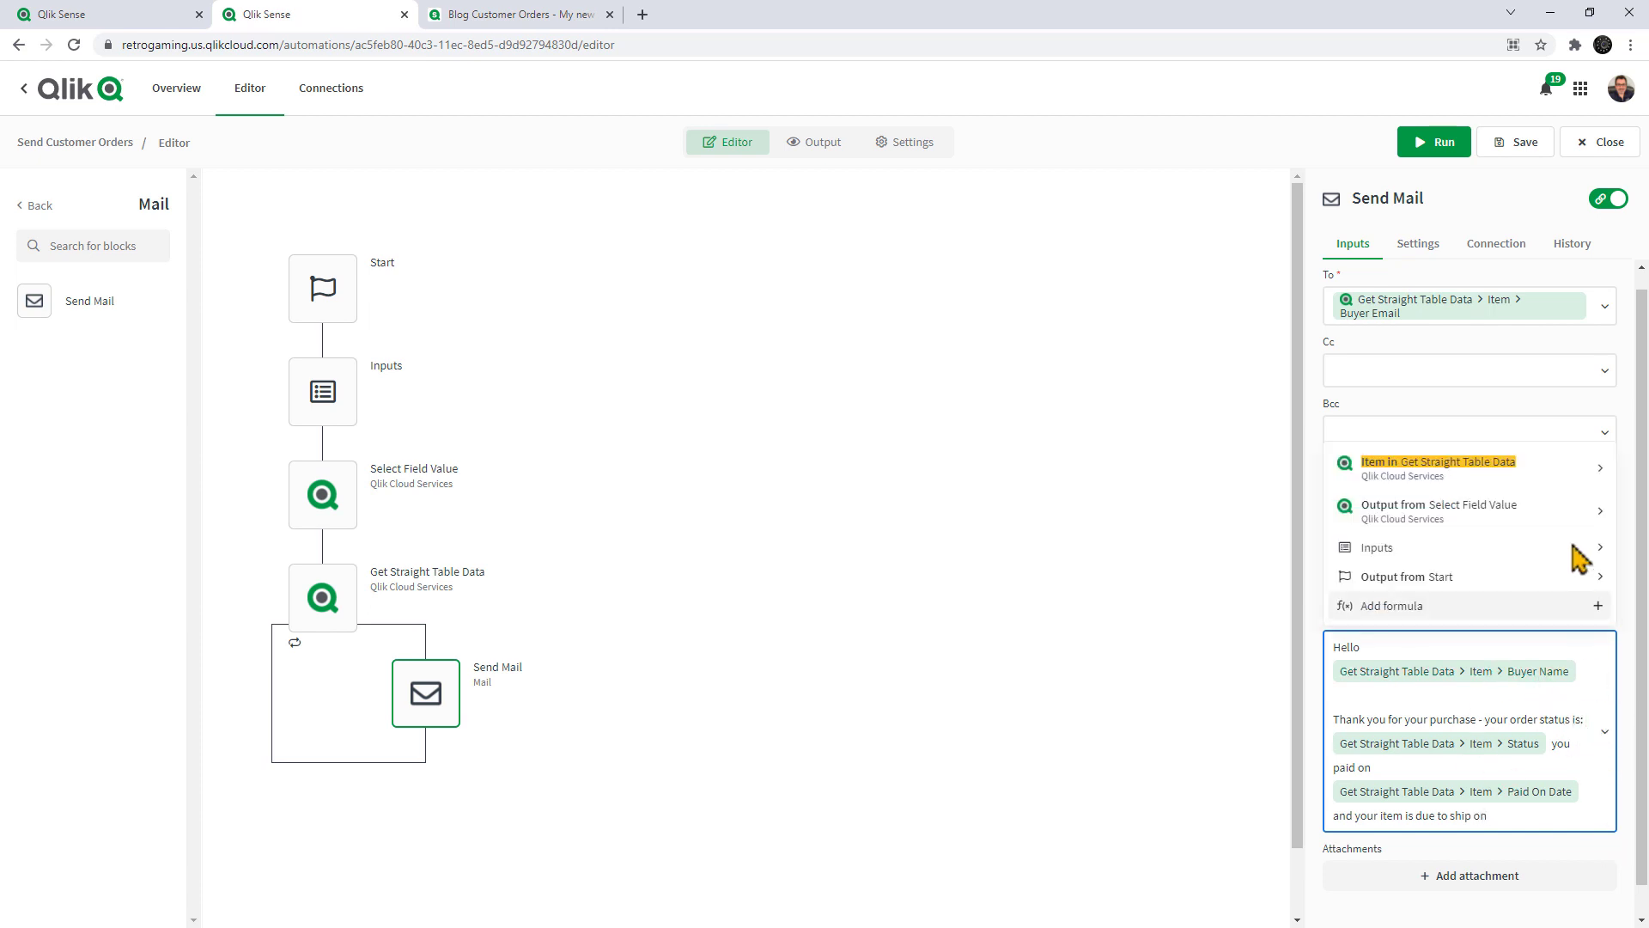
click(1521, 475)
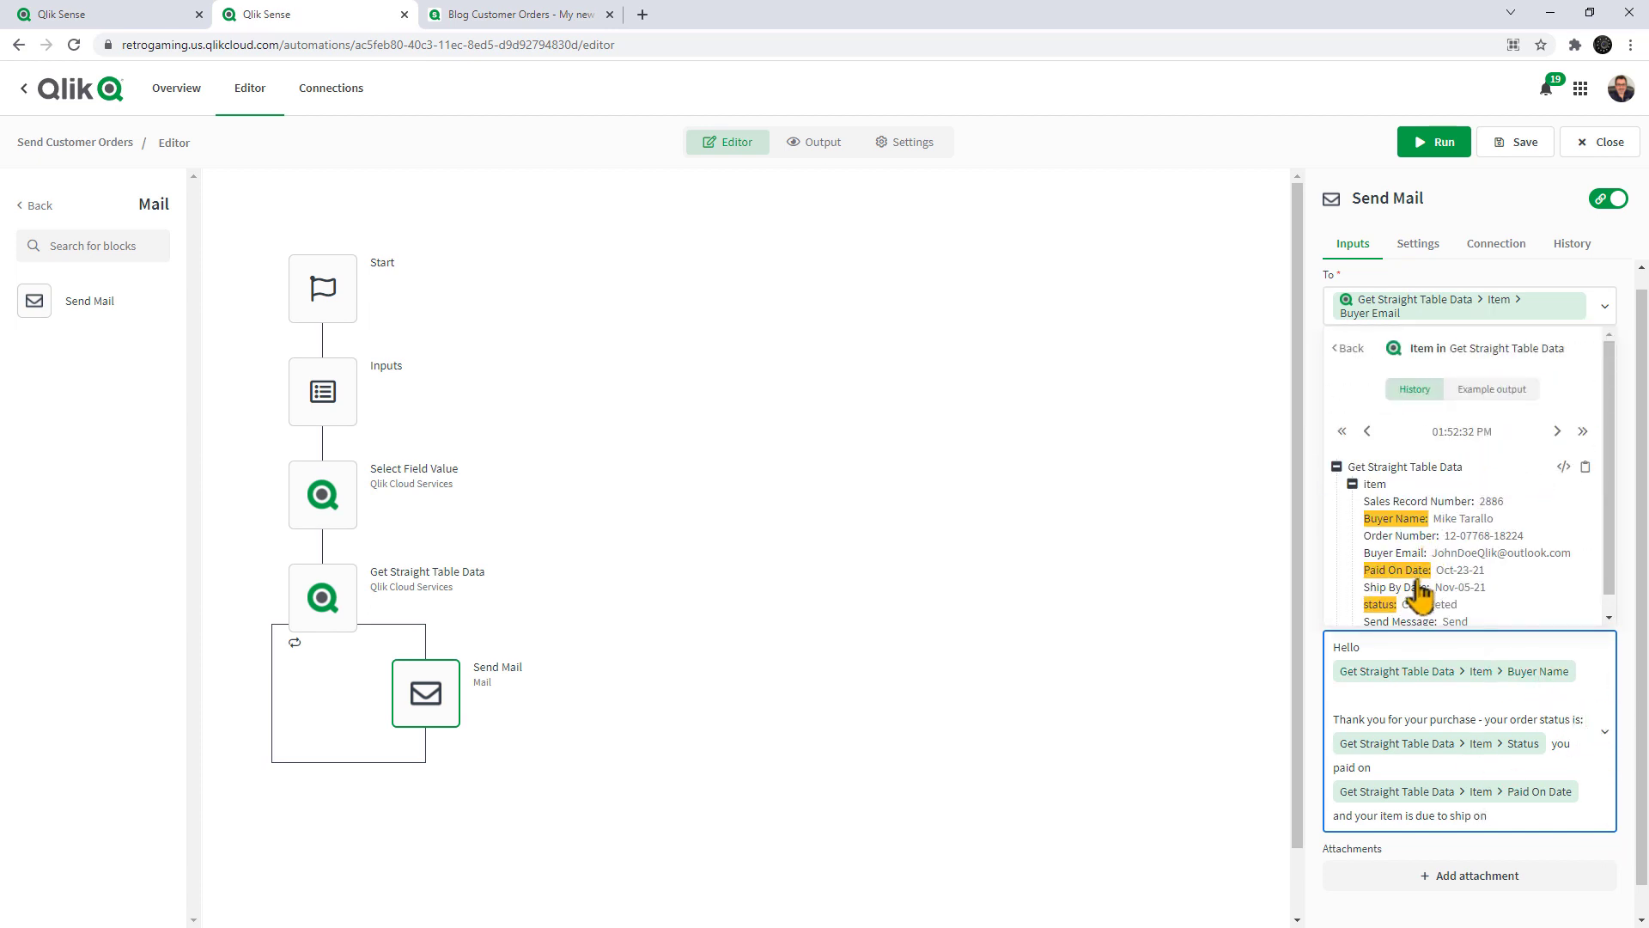
click(1413, 588)
scroll(1585, 875, down, 1)
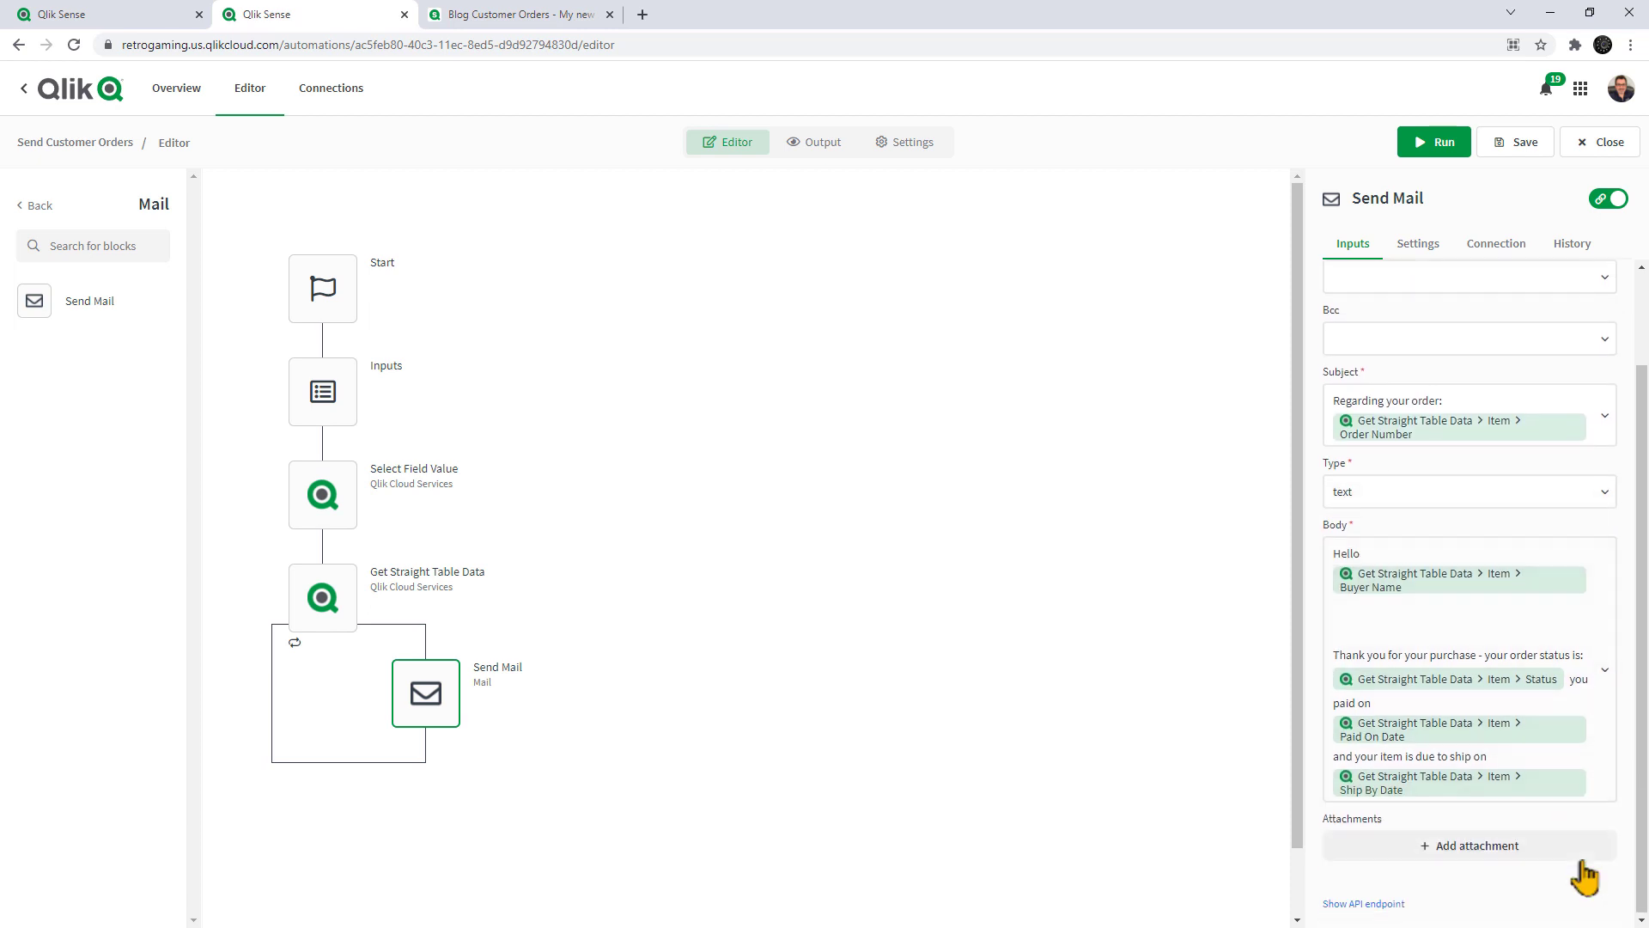
click(1604, 788)
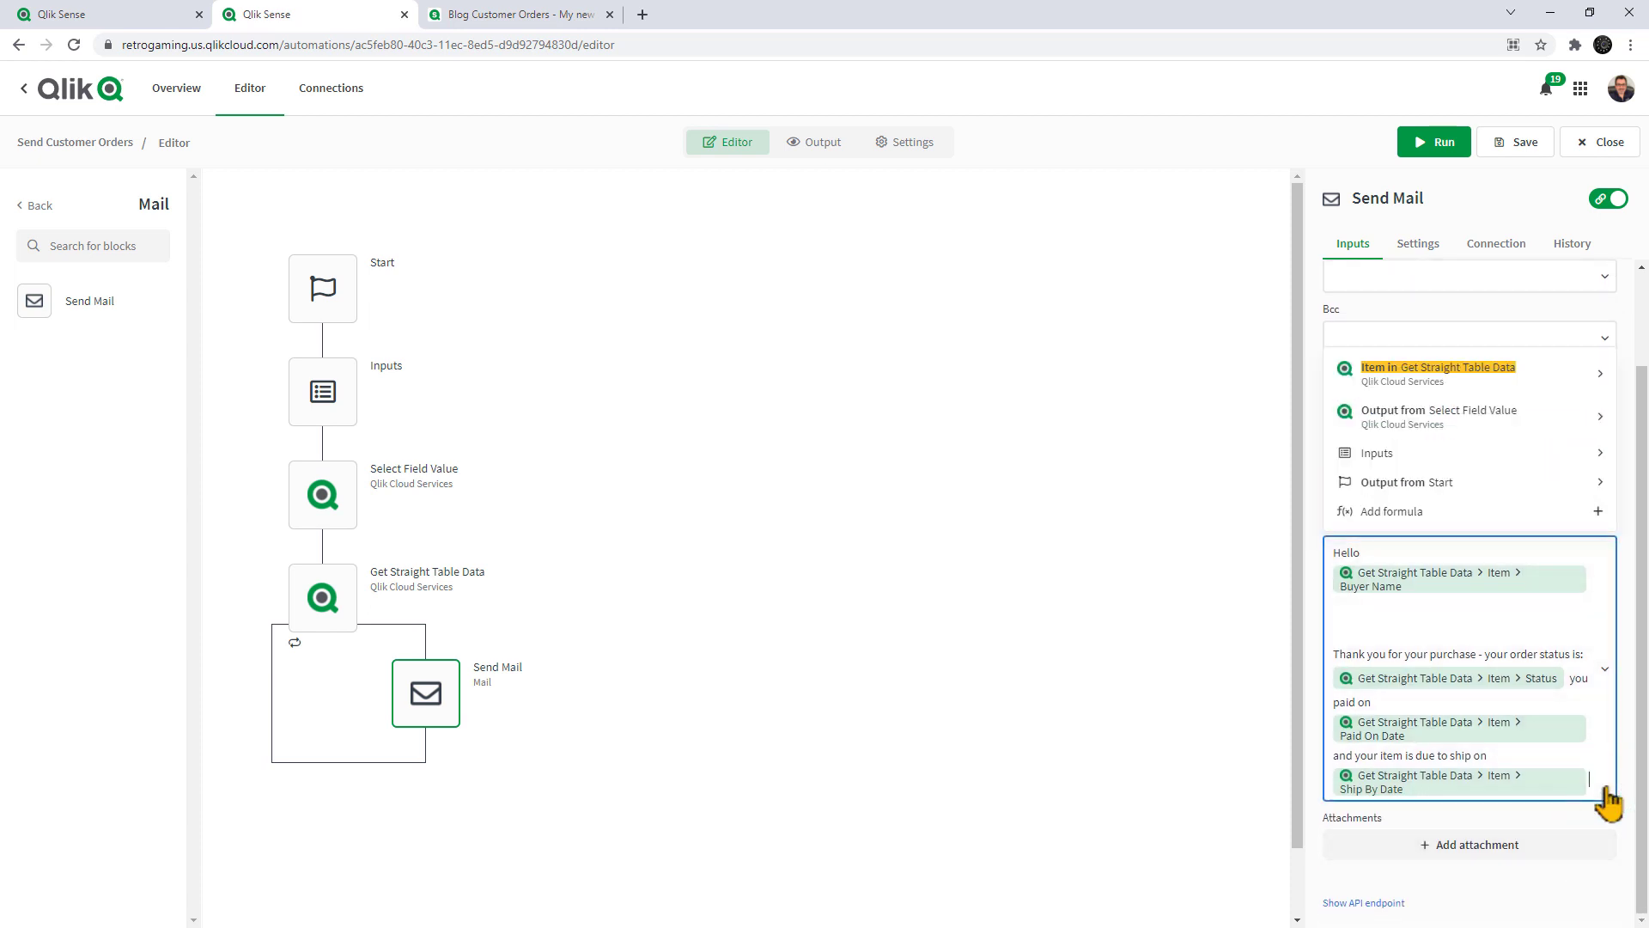
click(1608, 804)
text(- if you have any questions please be su)
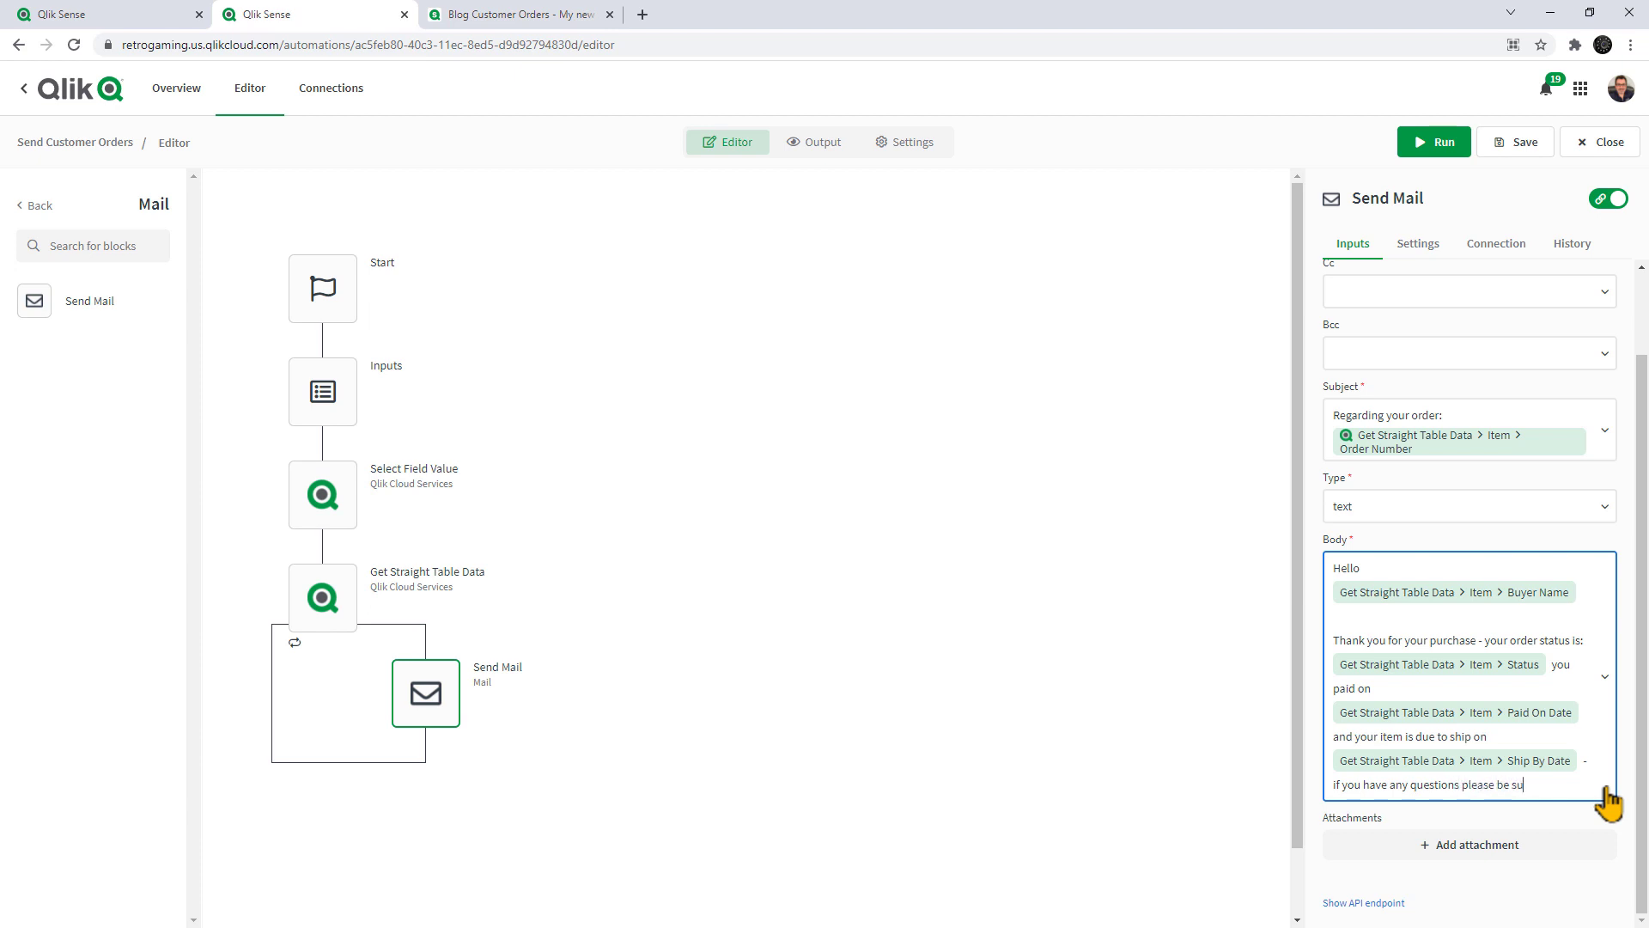
text(s and refeerence)
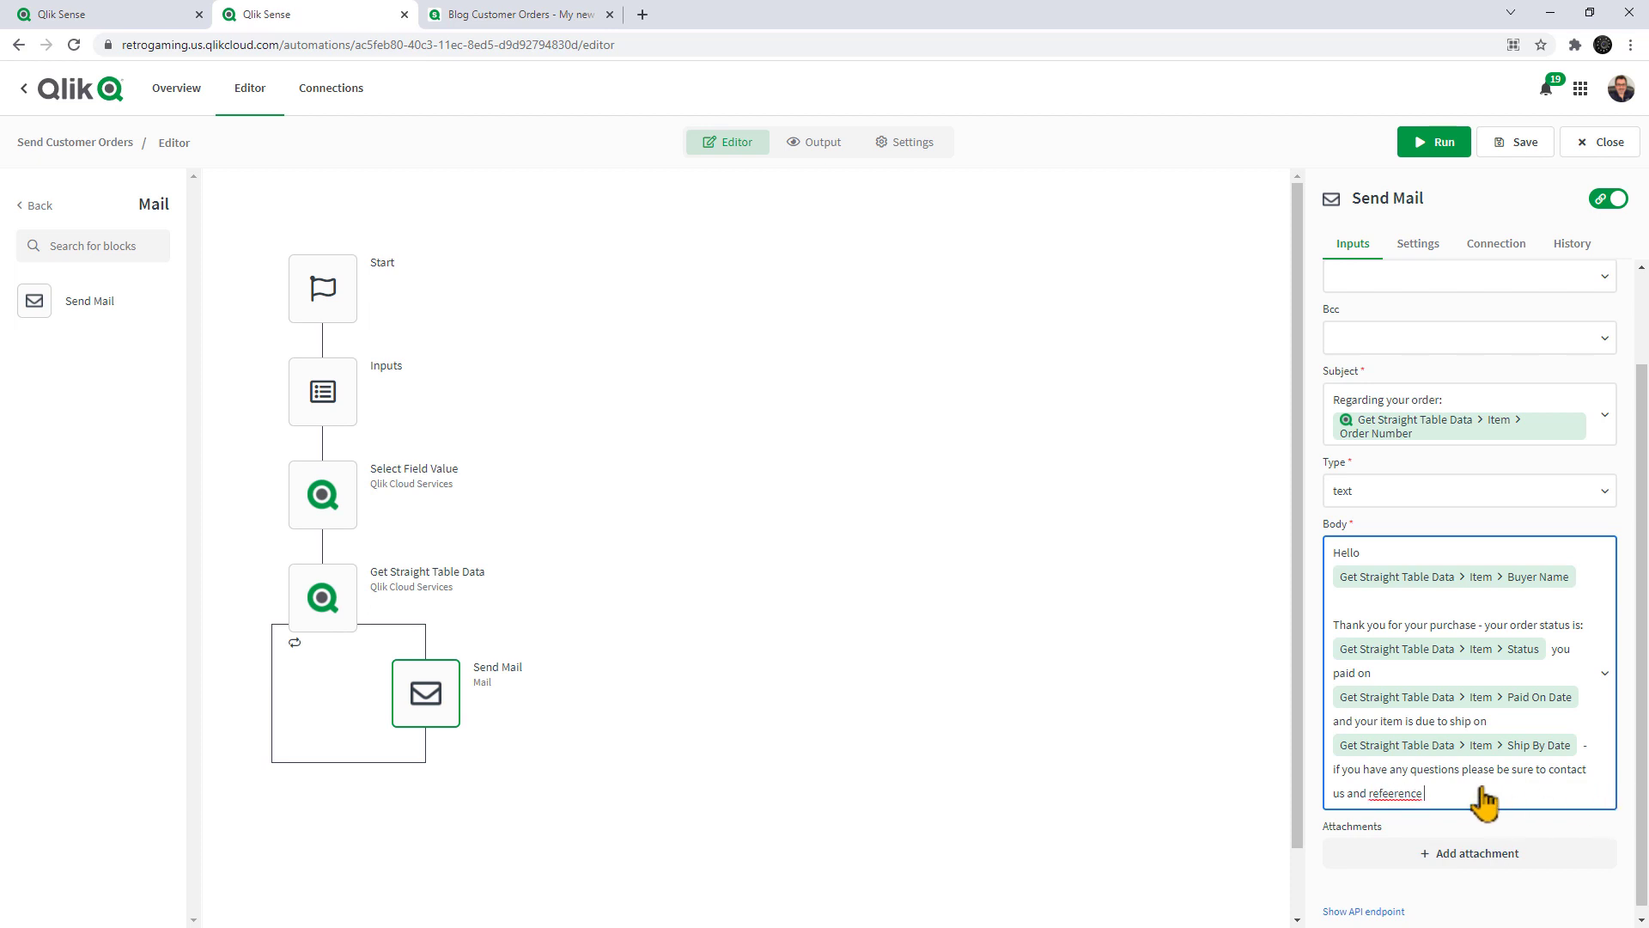
Step: Correct the misspelling to 'reference' and append the Order Number field
right_click(1392, 791)
click(1419, 603)
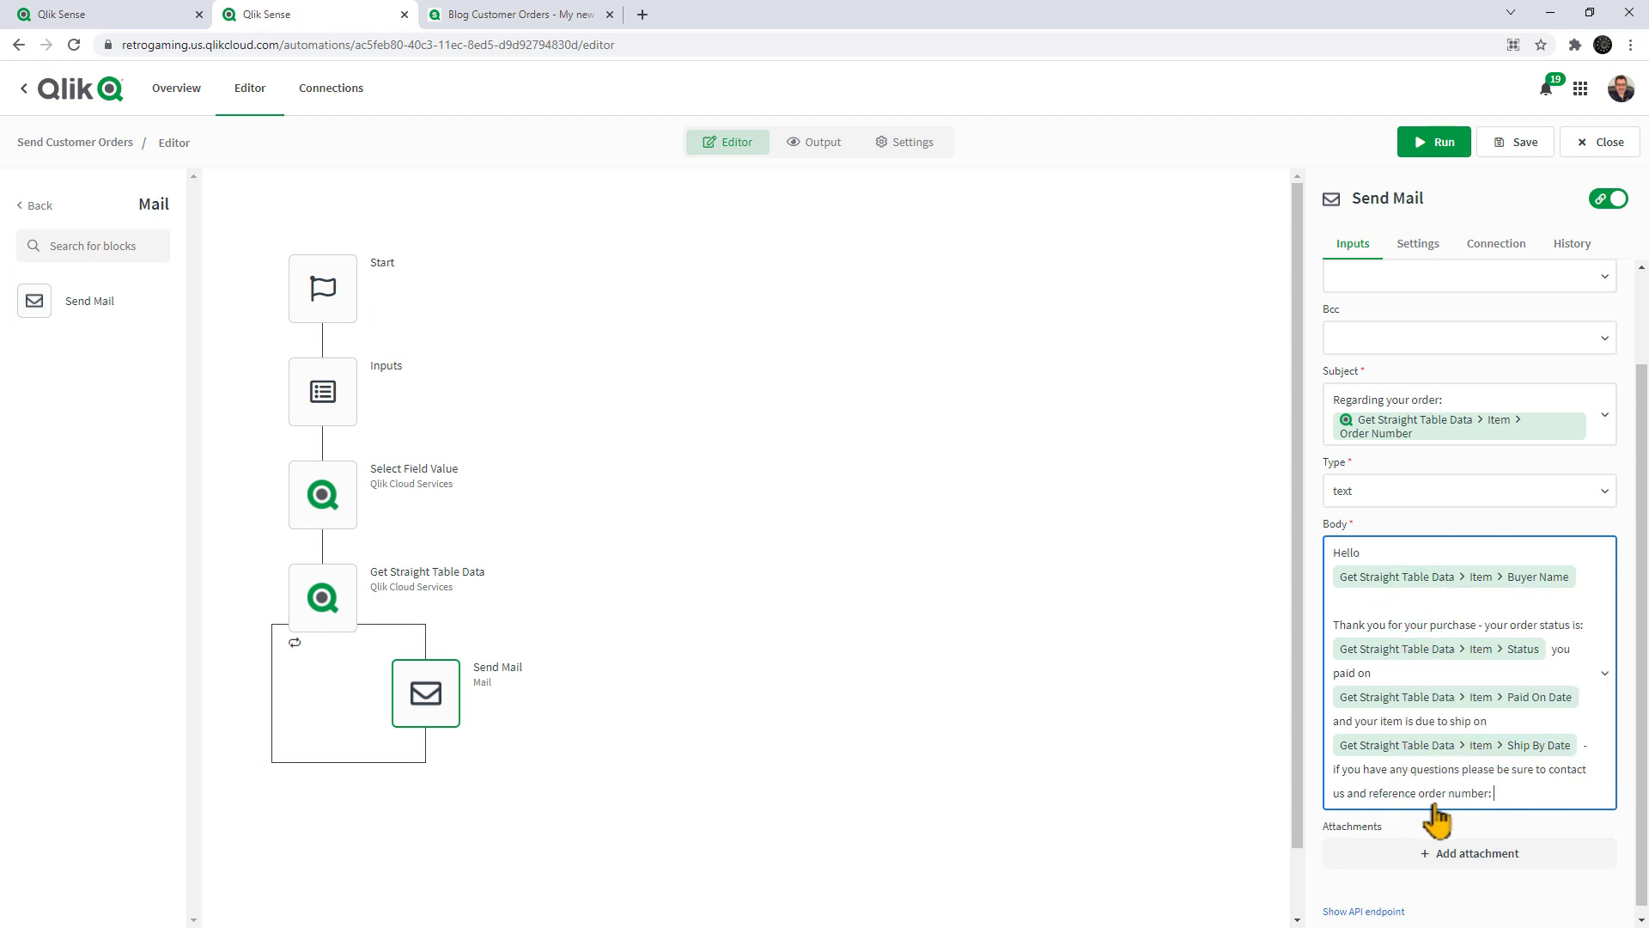
click(1543, 798)
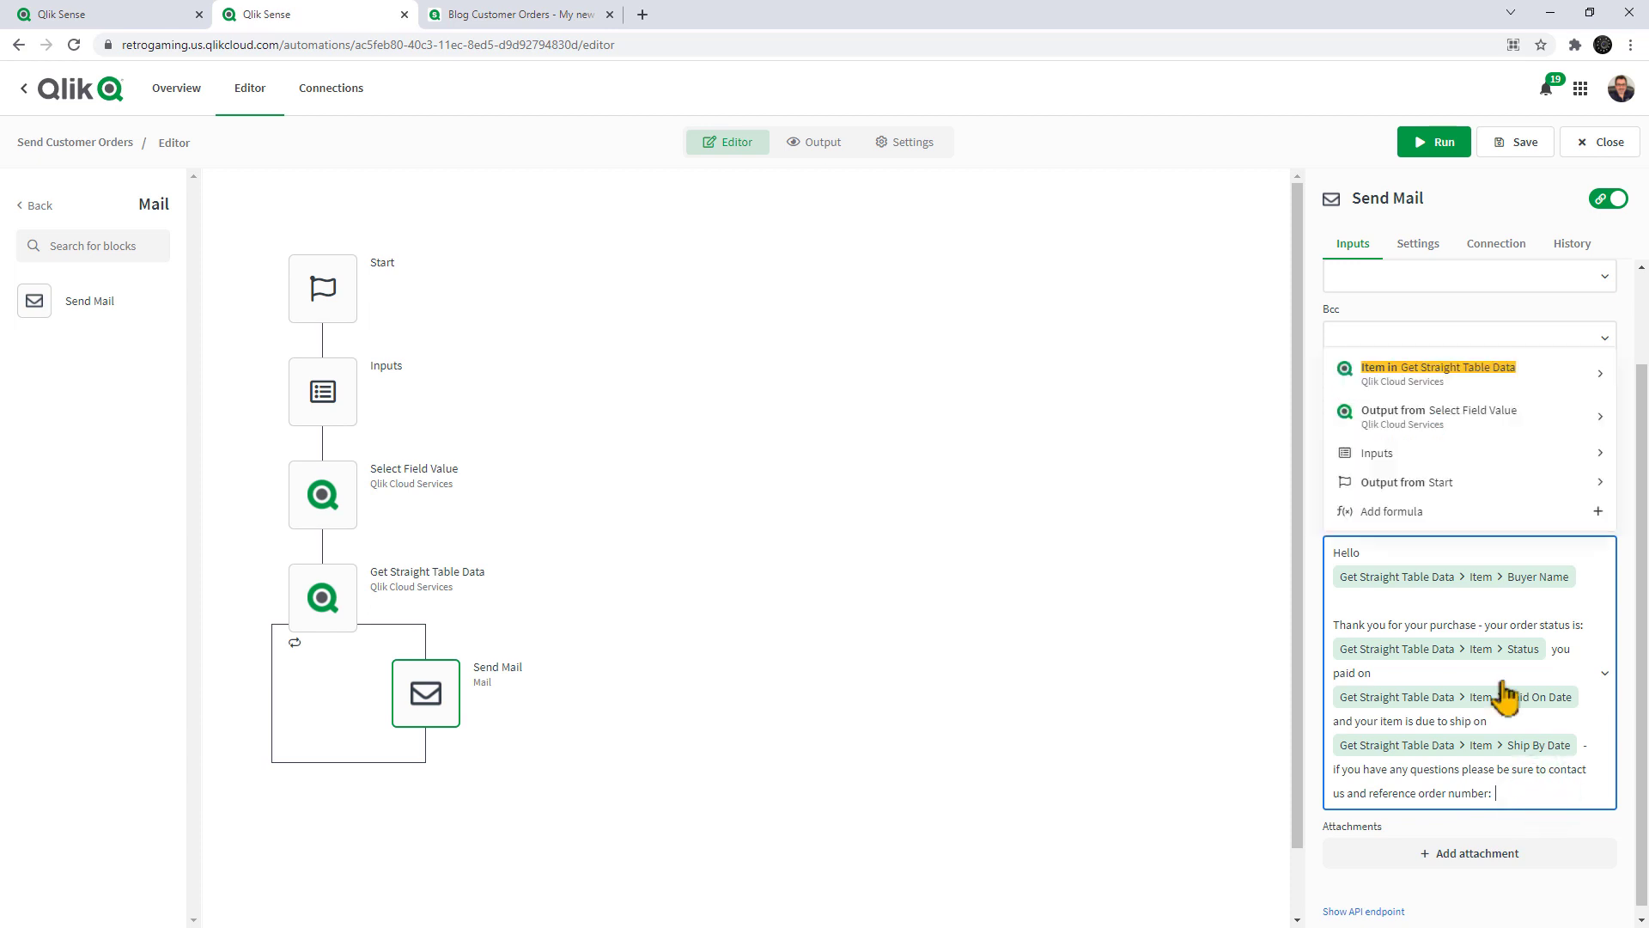
click(1478, 383)
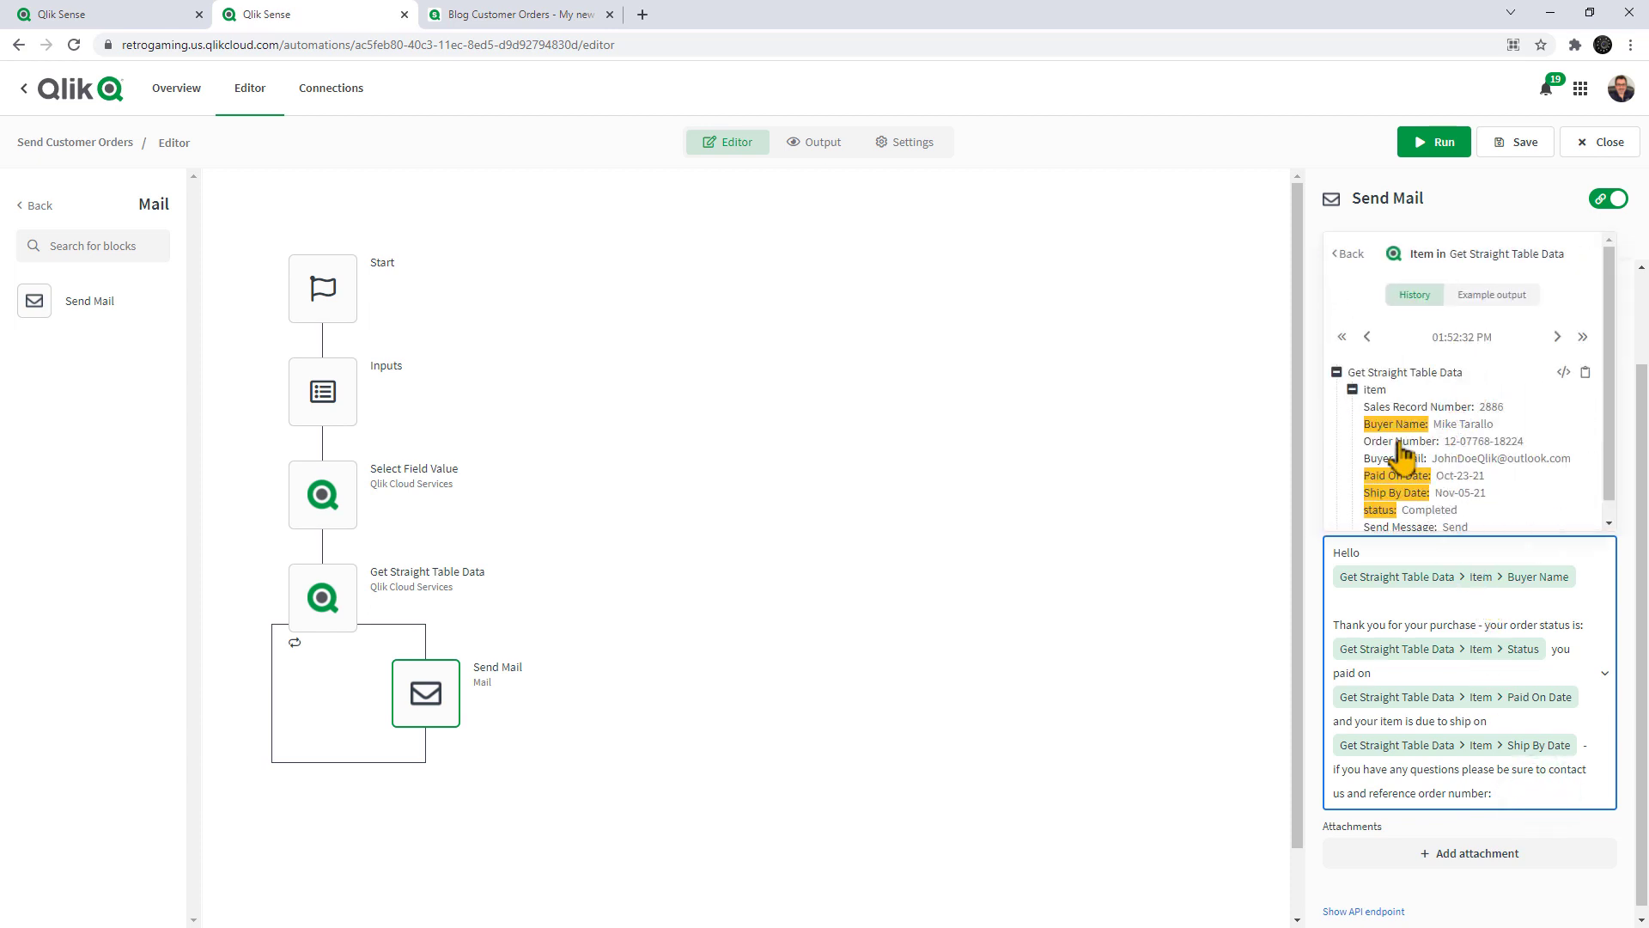
click(1400, 441)
scroll(1594, 713, down, 1)
click(1585, 825)
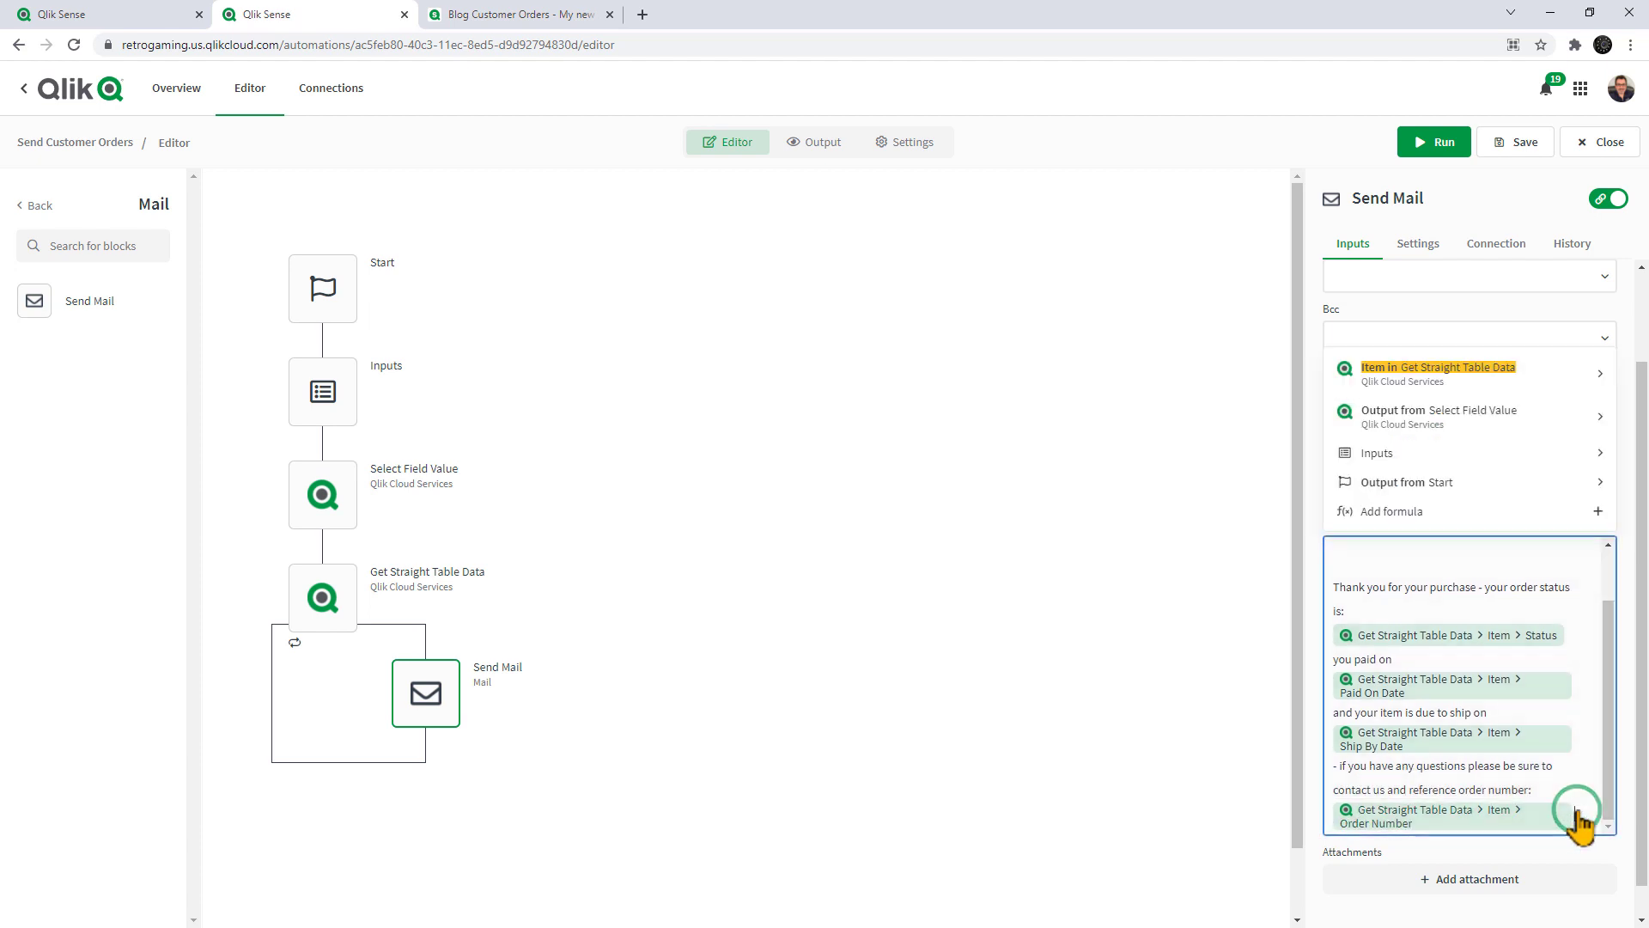
Step: Close the body with a '- thank you' line, 'Regards,' and the sender's name
text(- than kyoi)
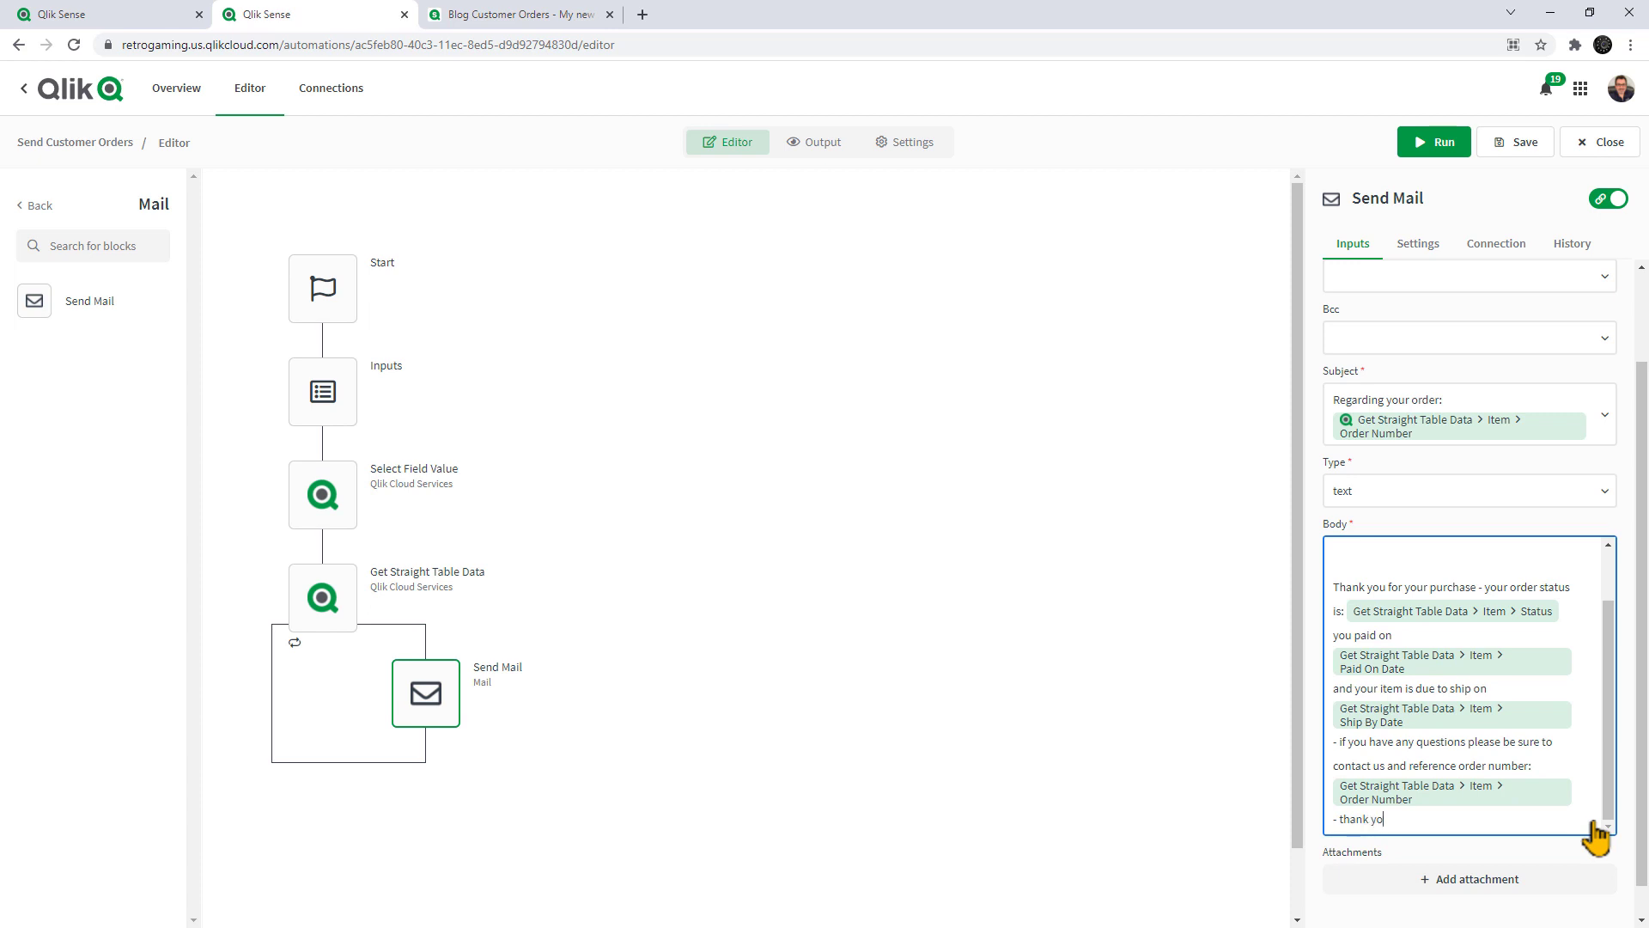
key(Return)
key(Return)
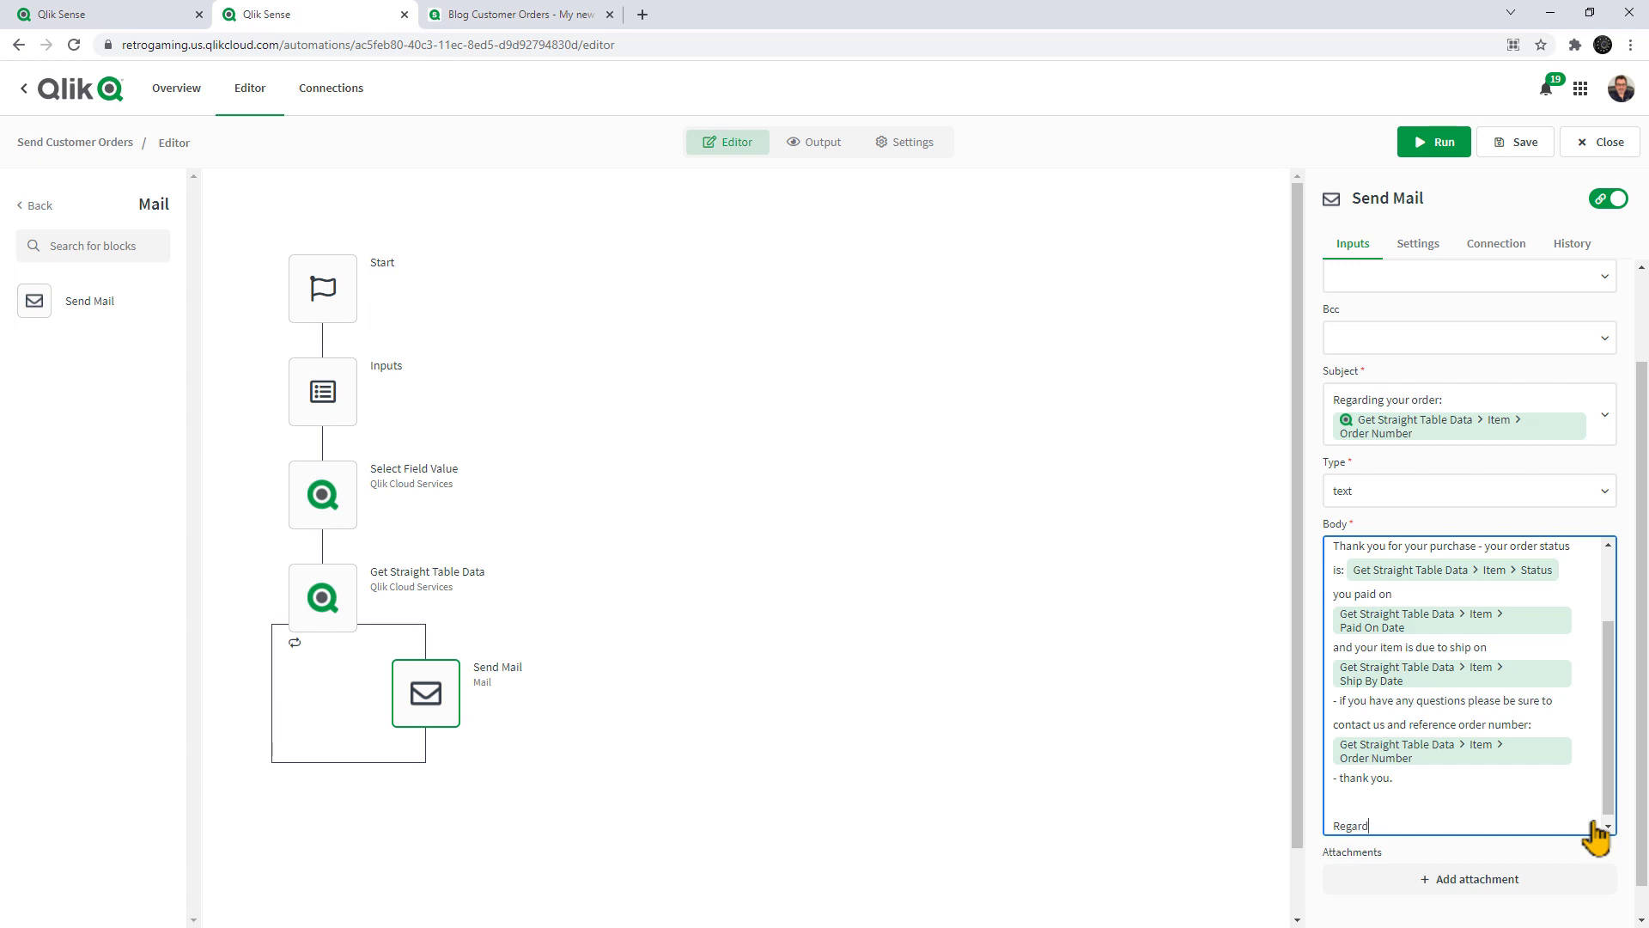
text(Regards,)
key(Return)
text(Mike)
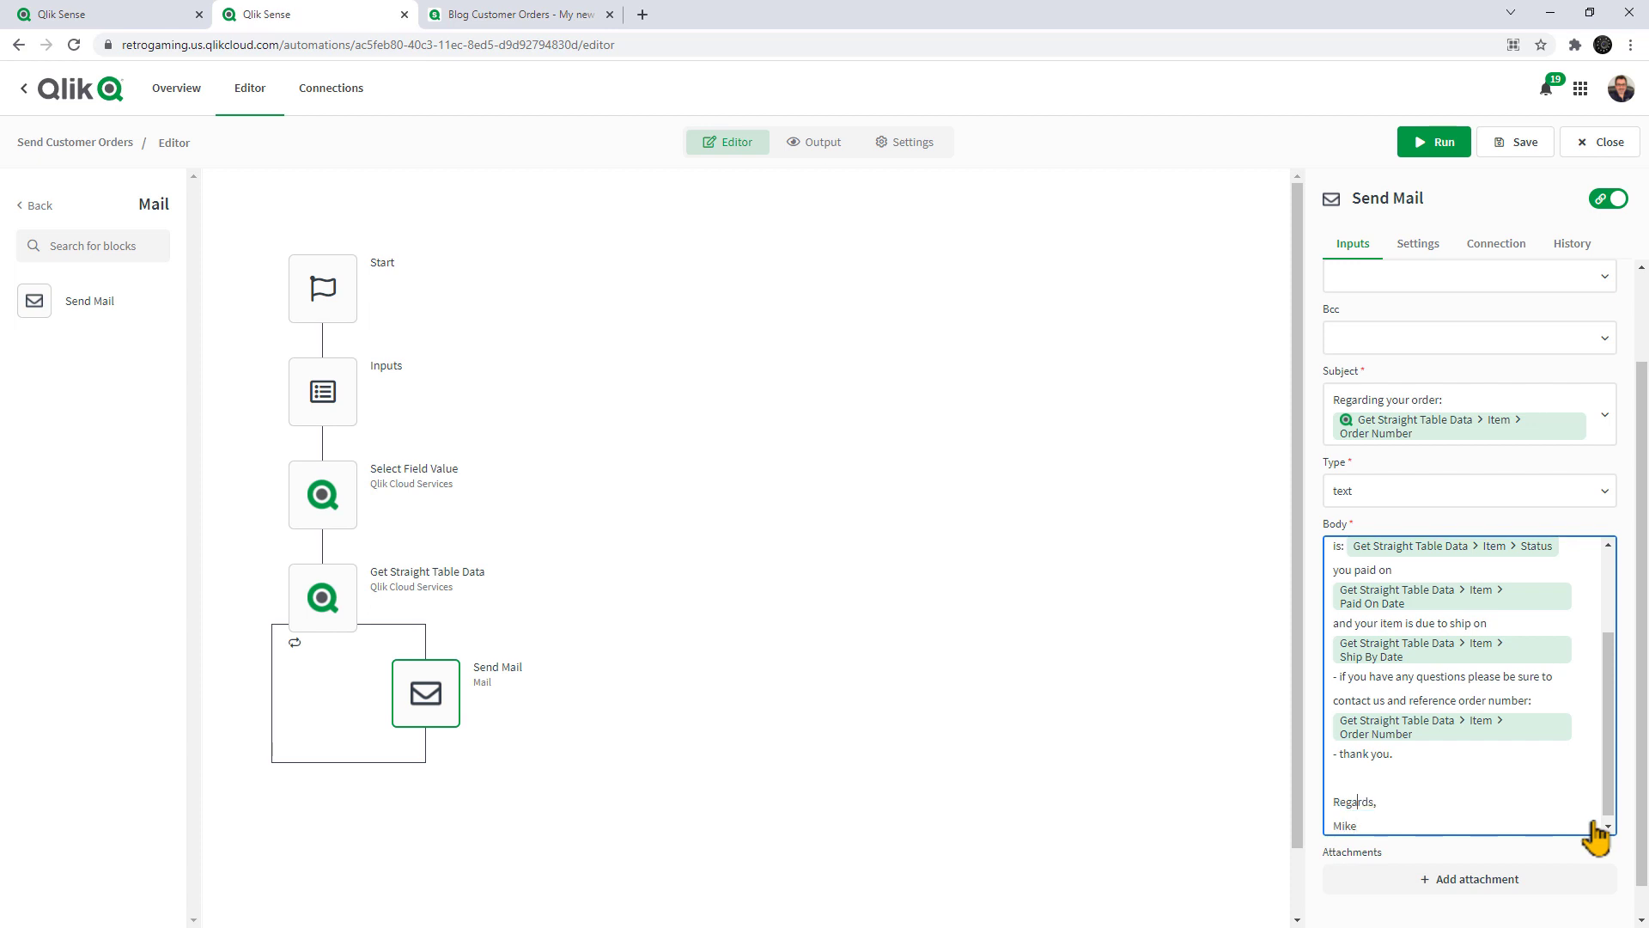
Step: Save the automation and dock the Mail inbox window on the right side at full height
click(1509, 146)
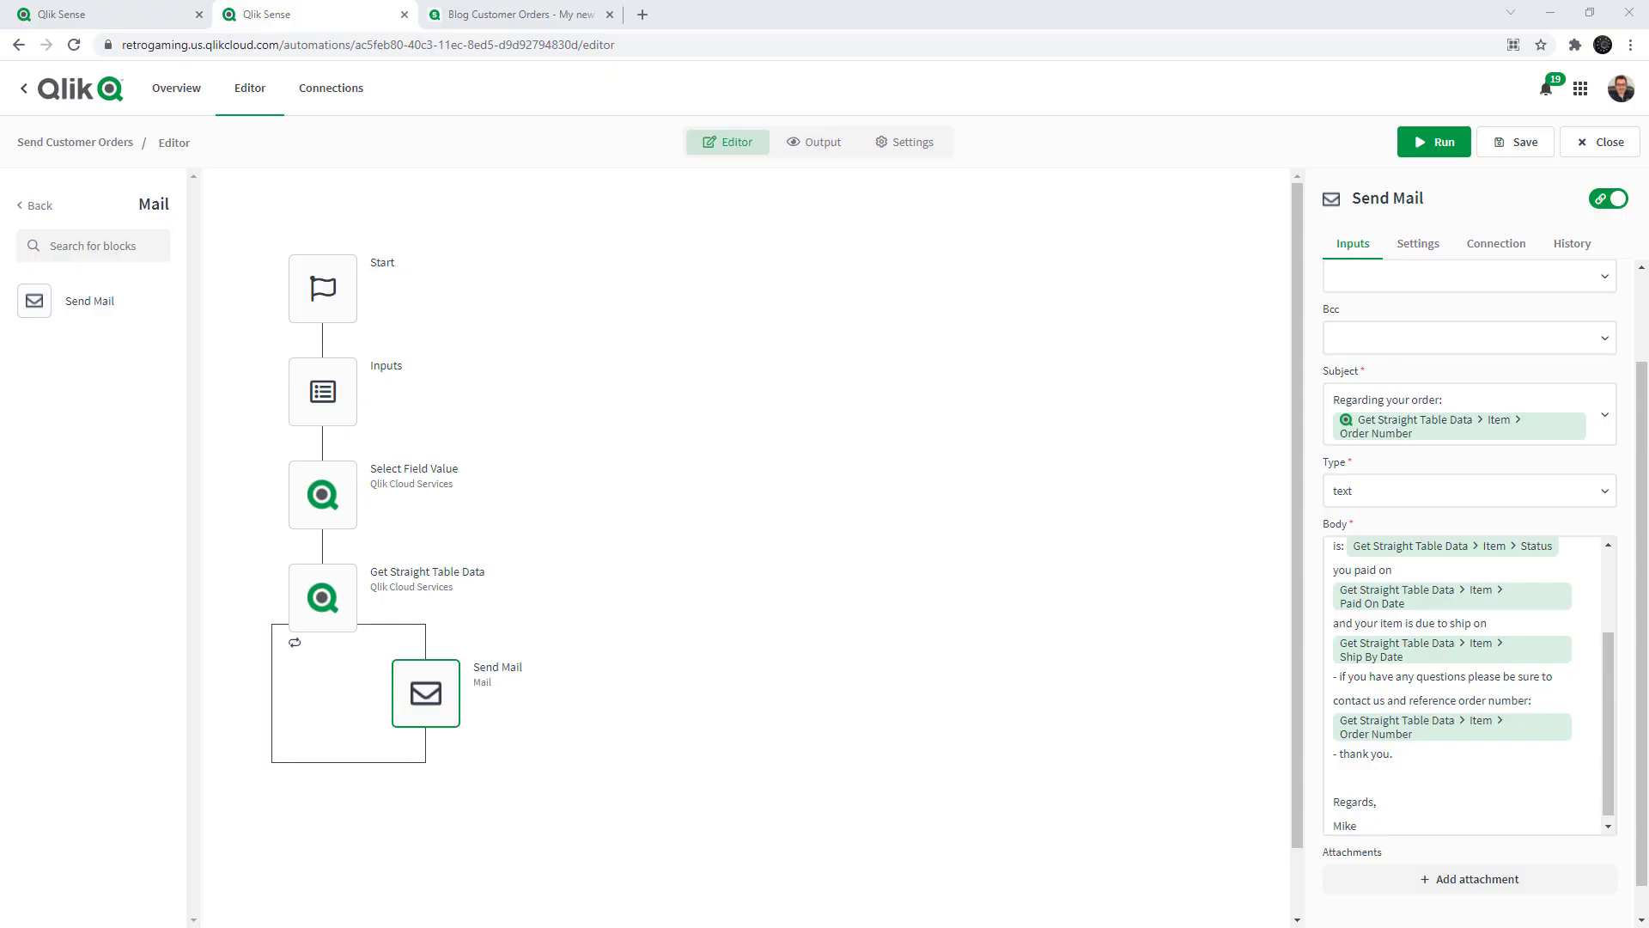
click(1590, 13)
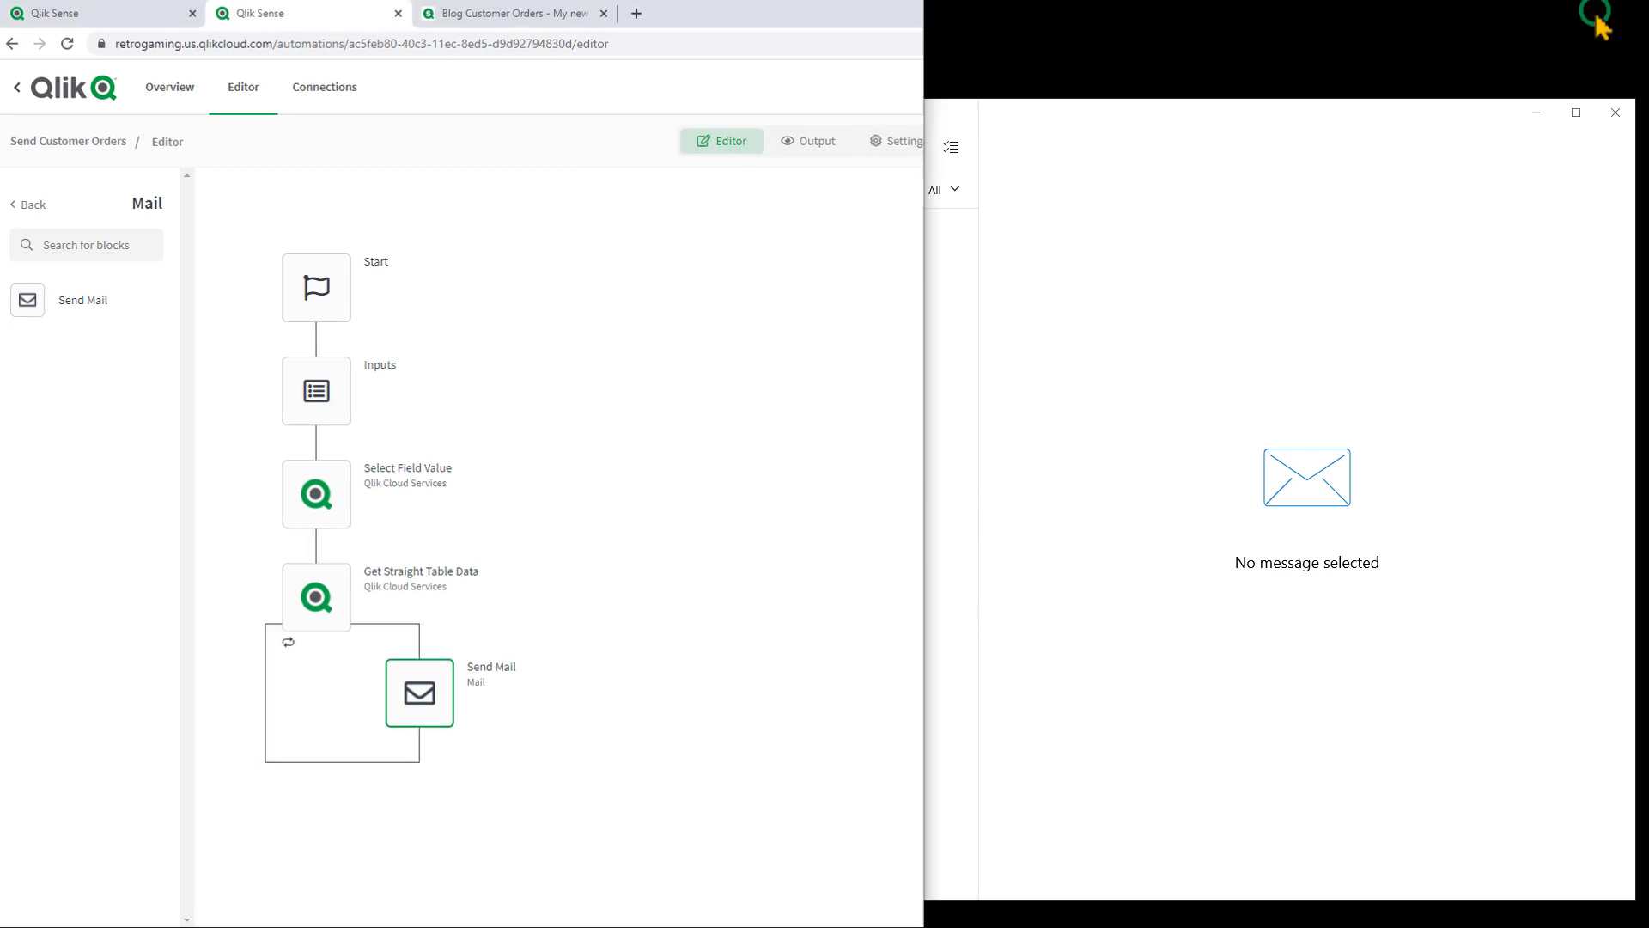
click(1160, 112)
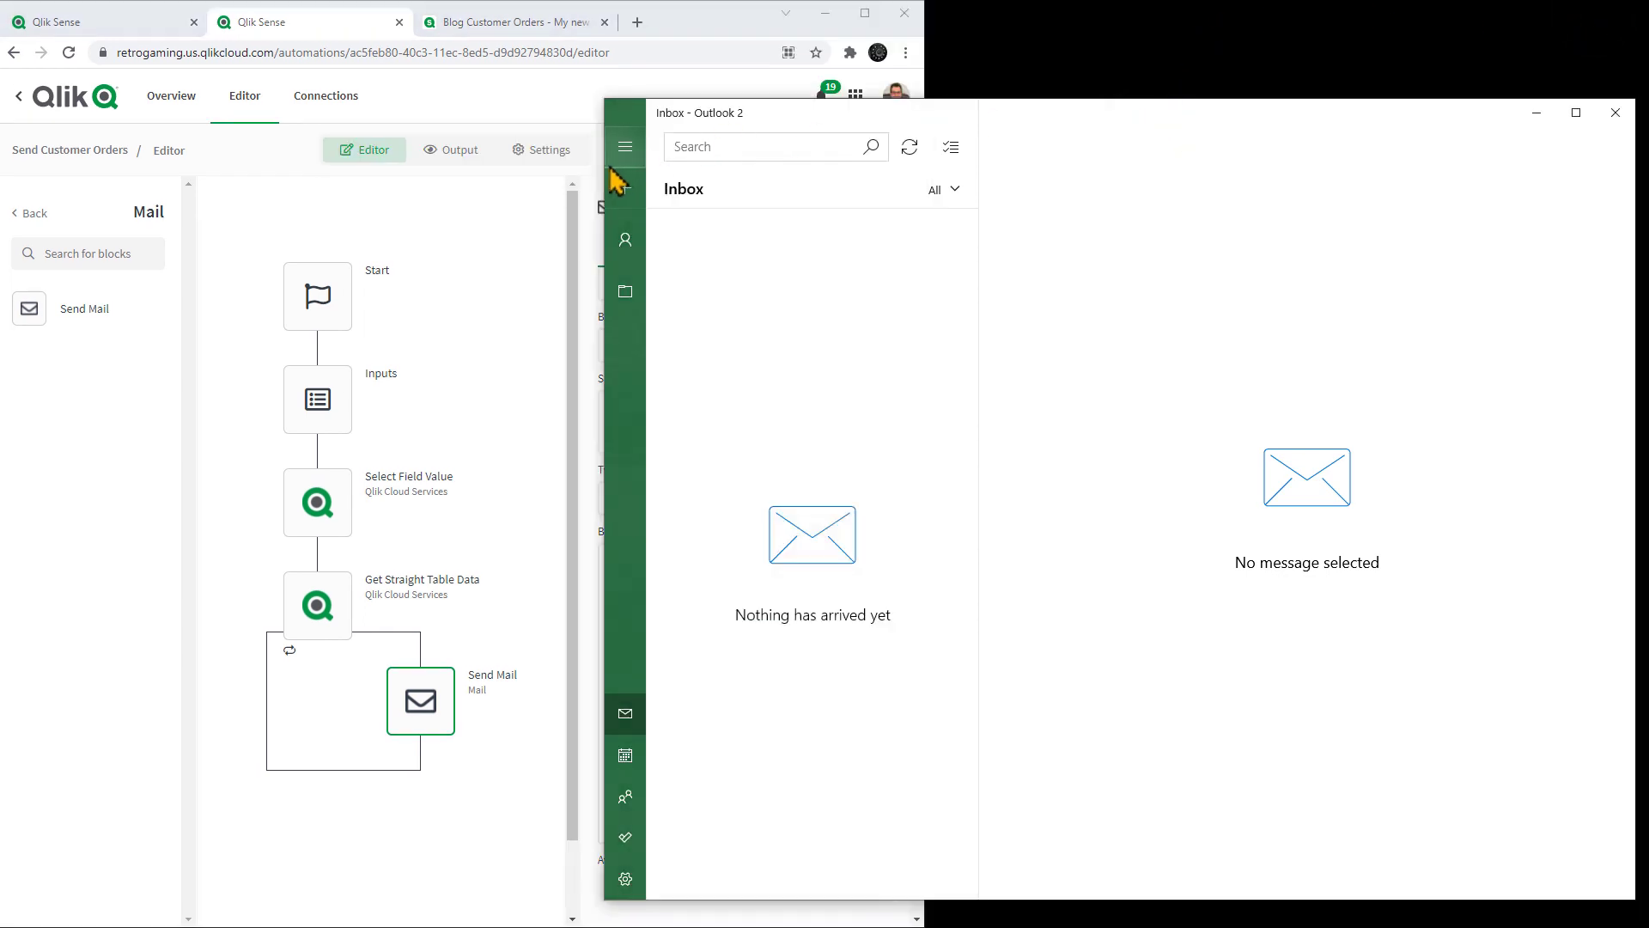
drag(603, 161, 925, 159)
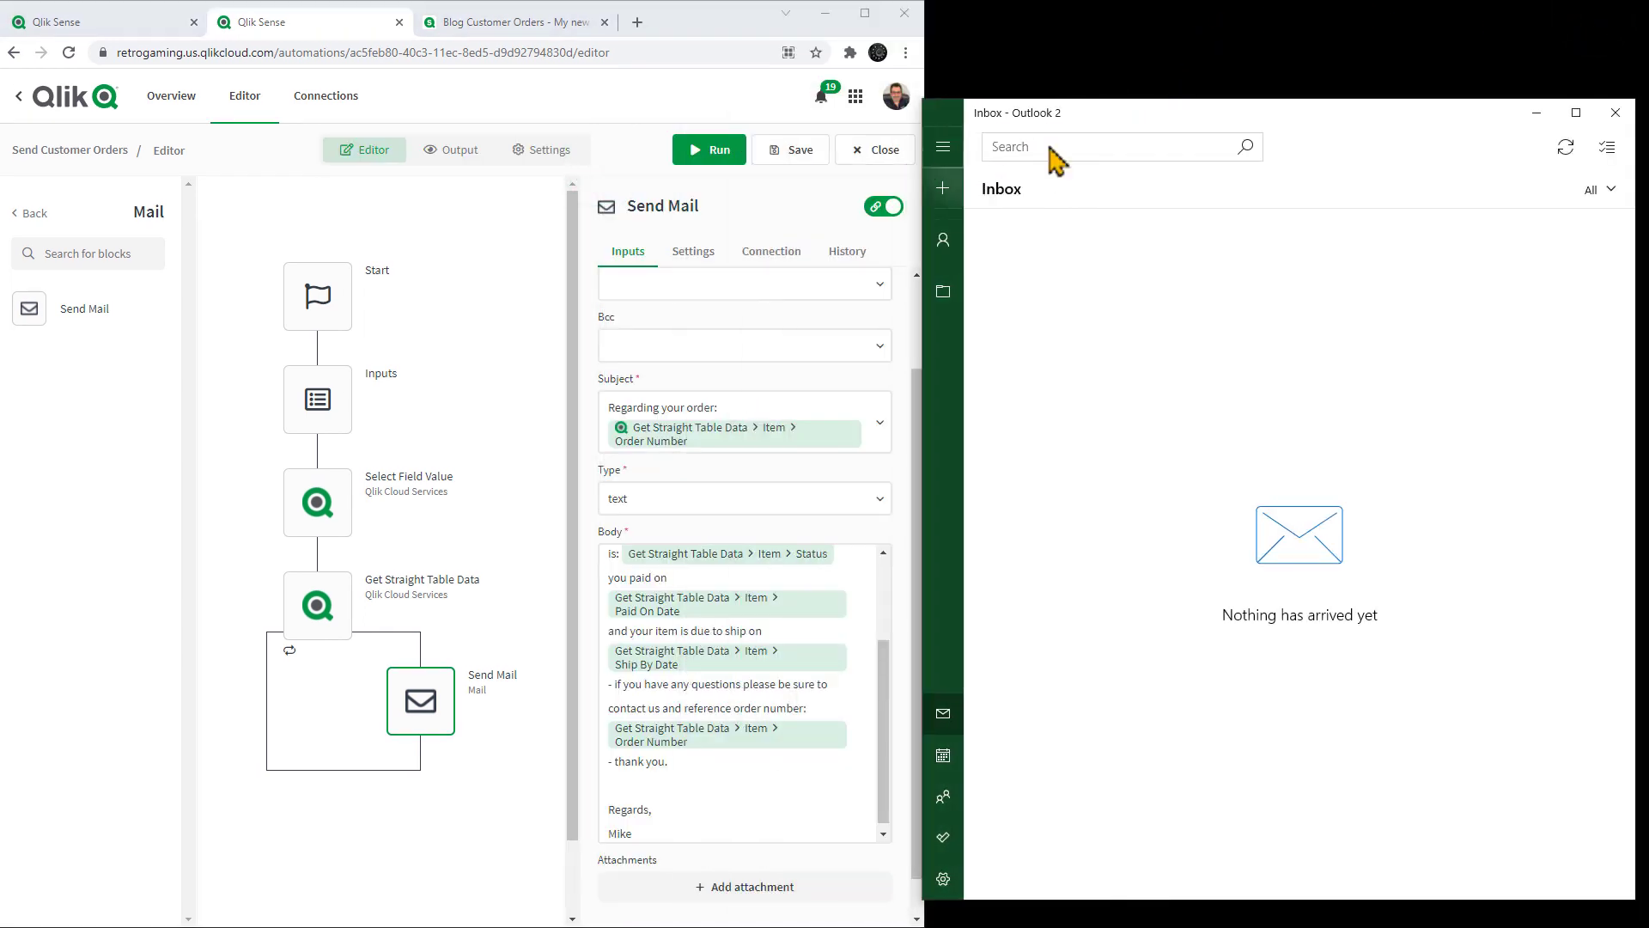
drag(1224, 100, 1226, 2)
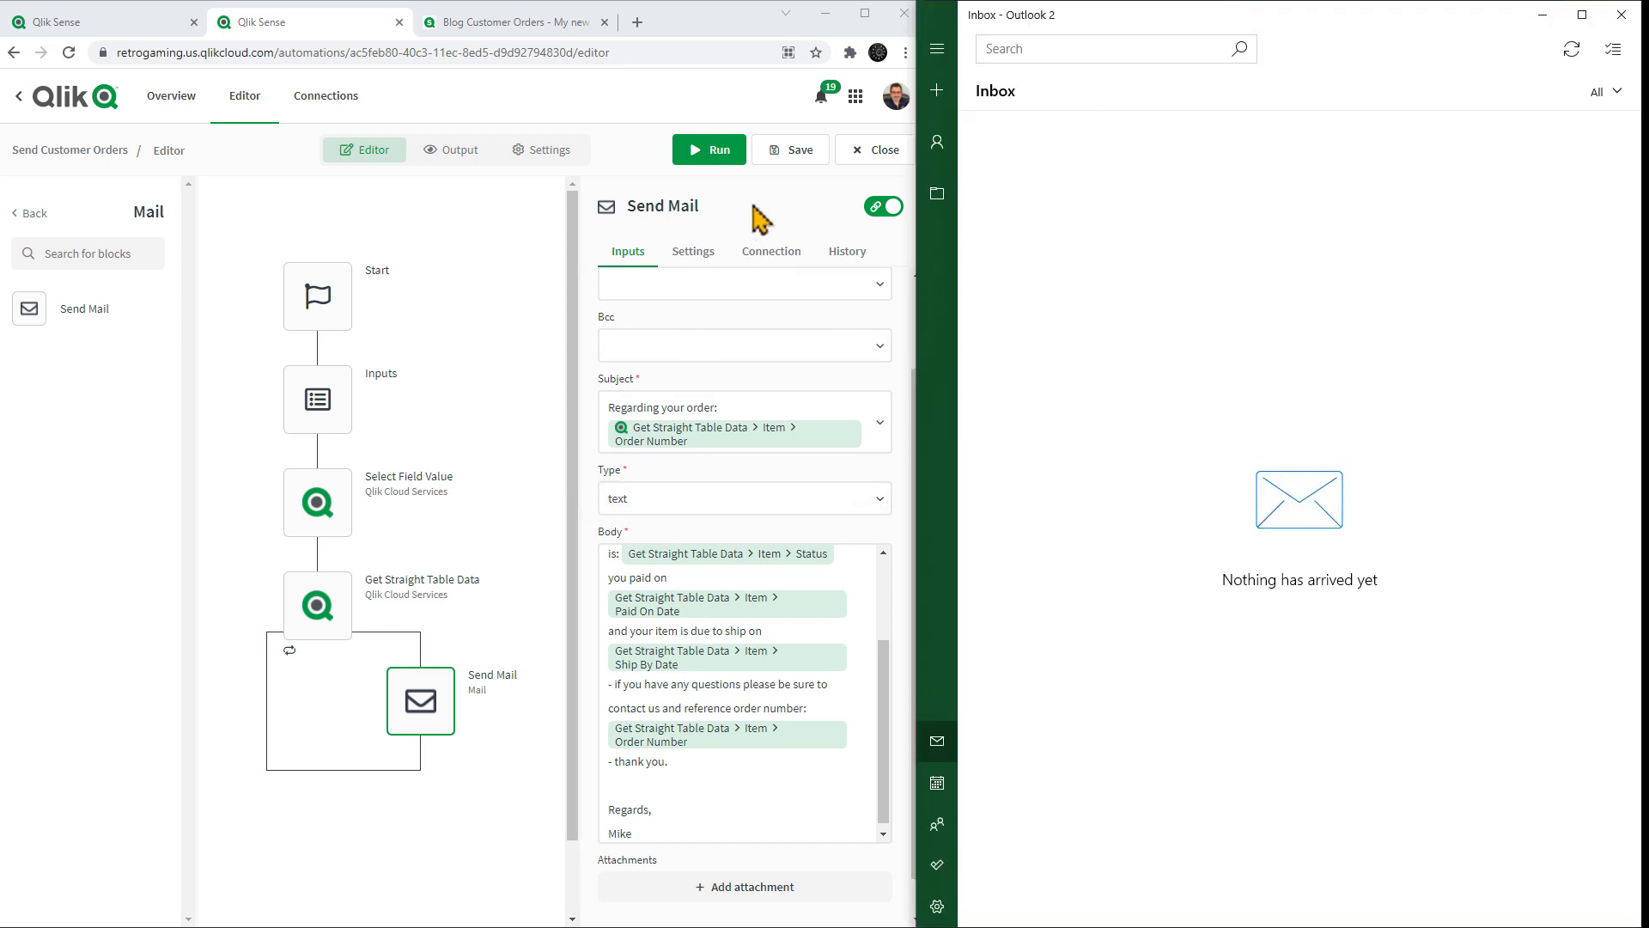
Step: Save the automation again and bring up the Blog Customer Orders sheet
click(786, 150)
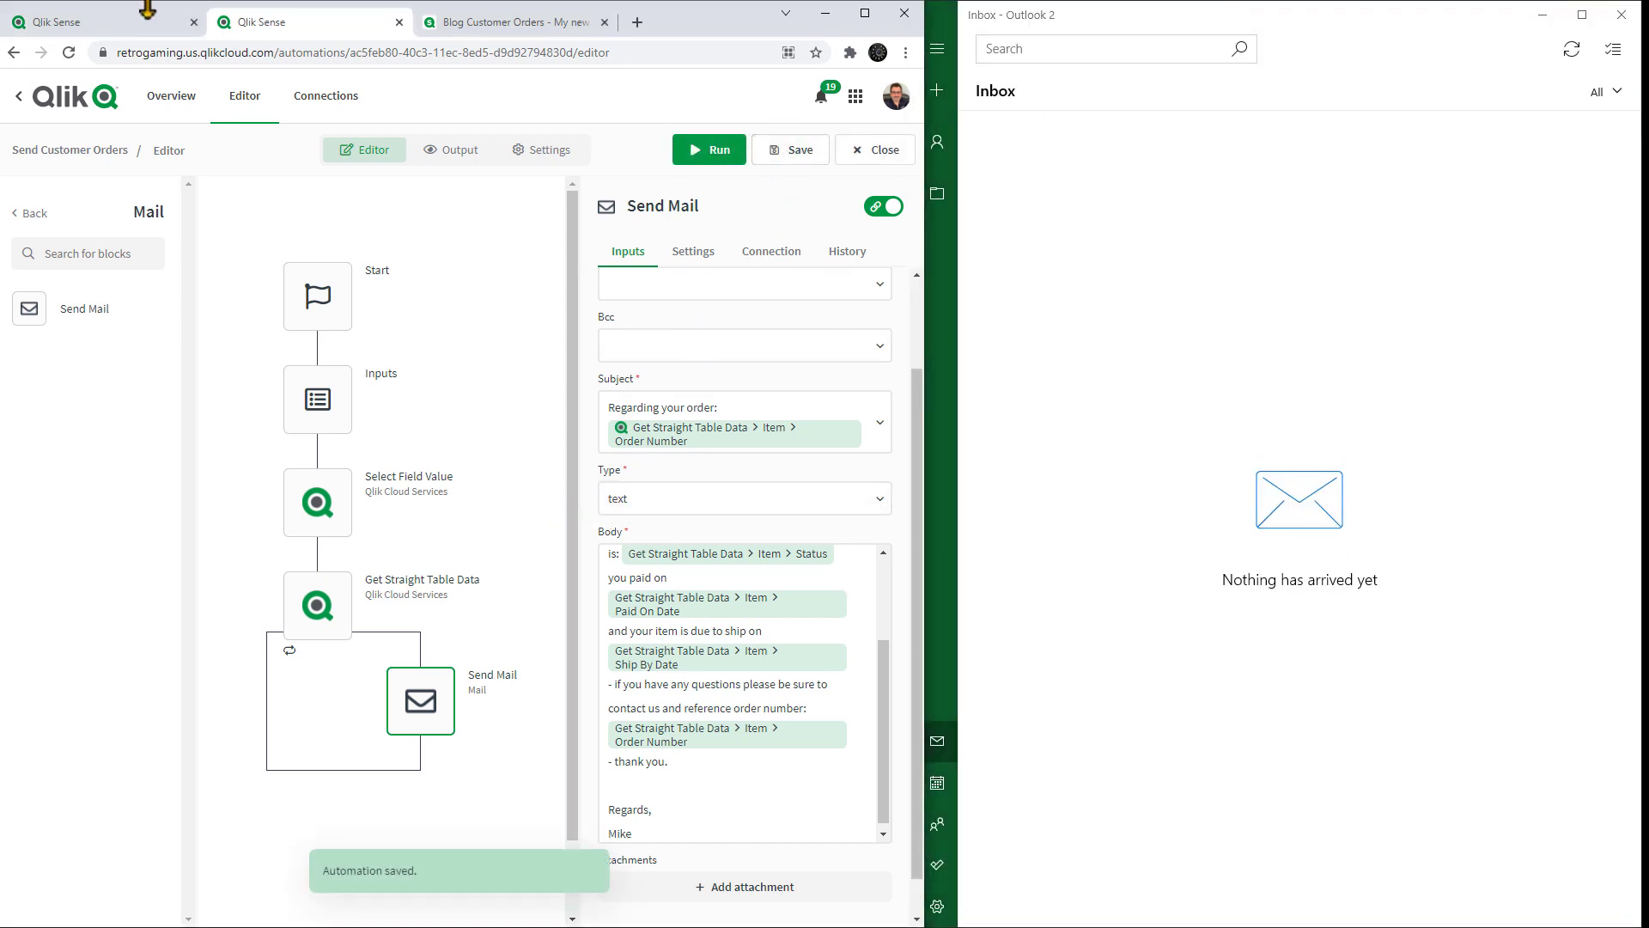
click(107, 25)
click(438, 24)
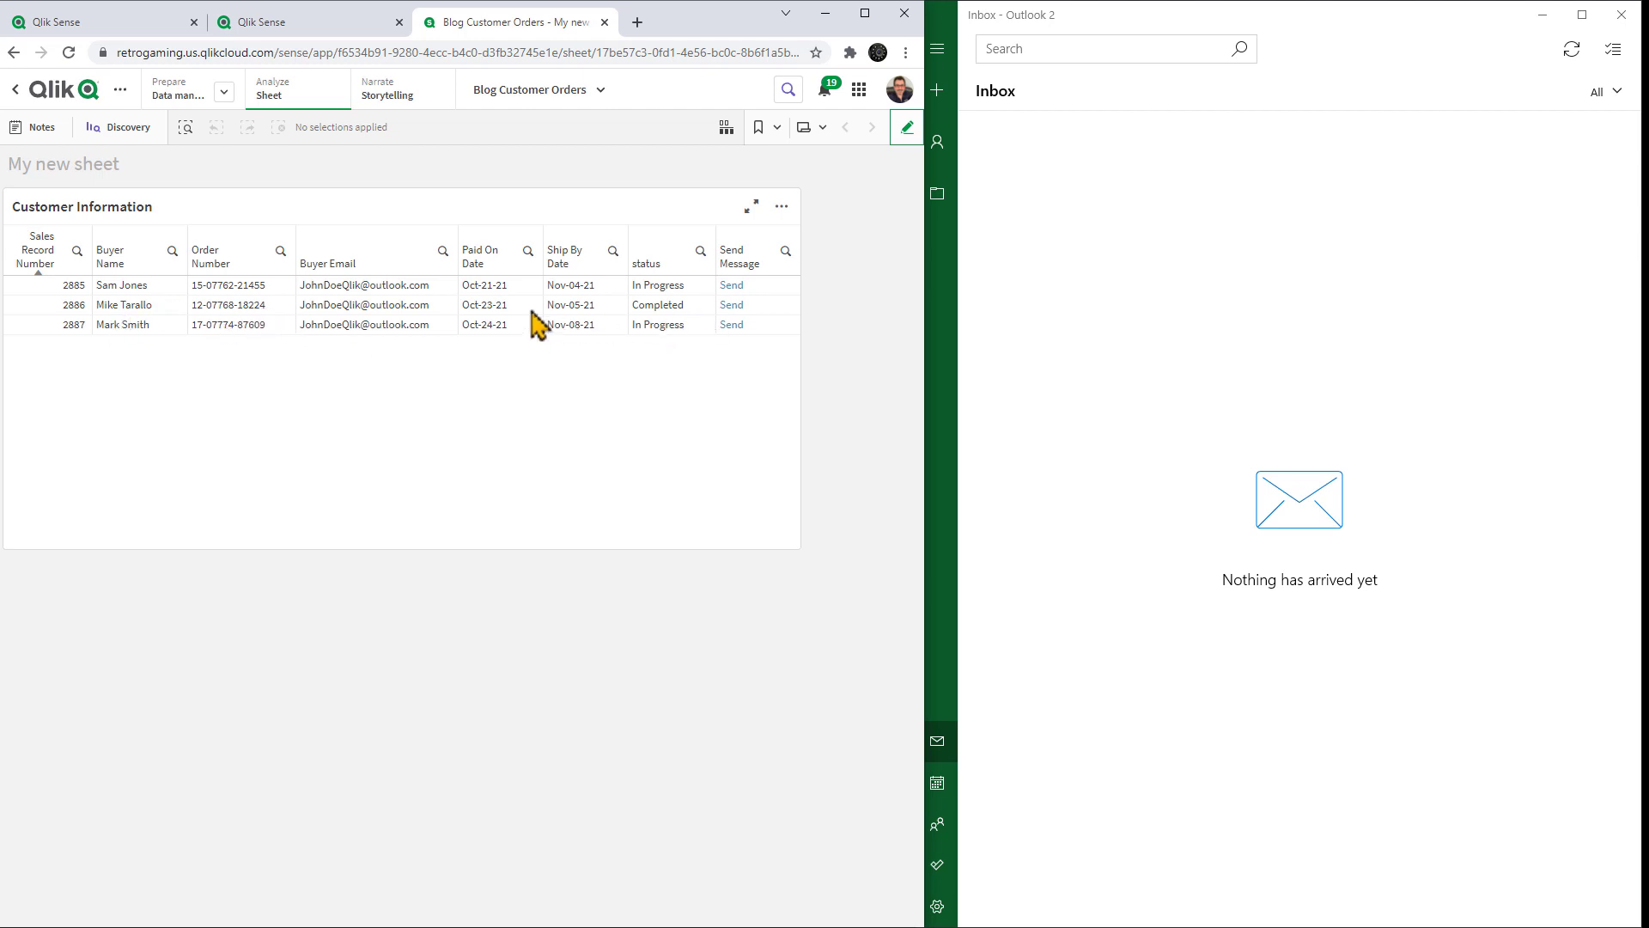
Step: Send the first customer's order email and open it in Mail: In Progress, paid Oct-21-21, ships Nov-04-21
click(742, 300)
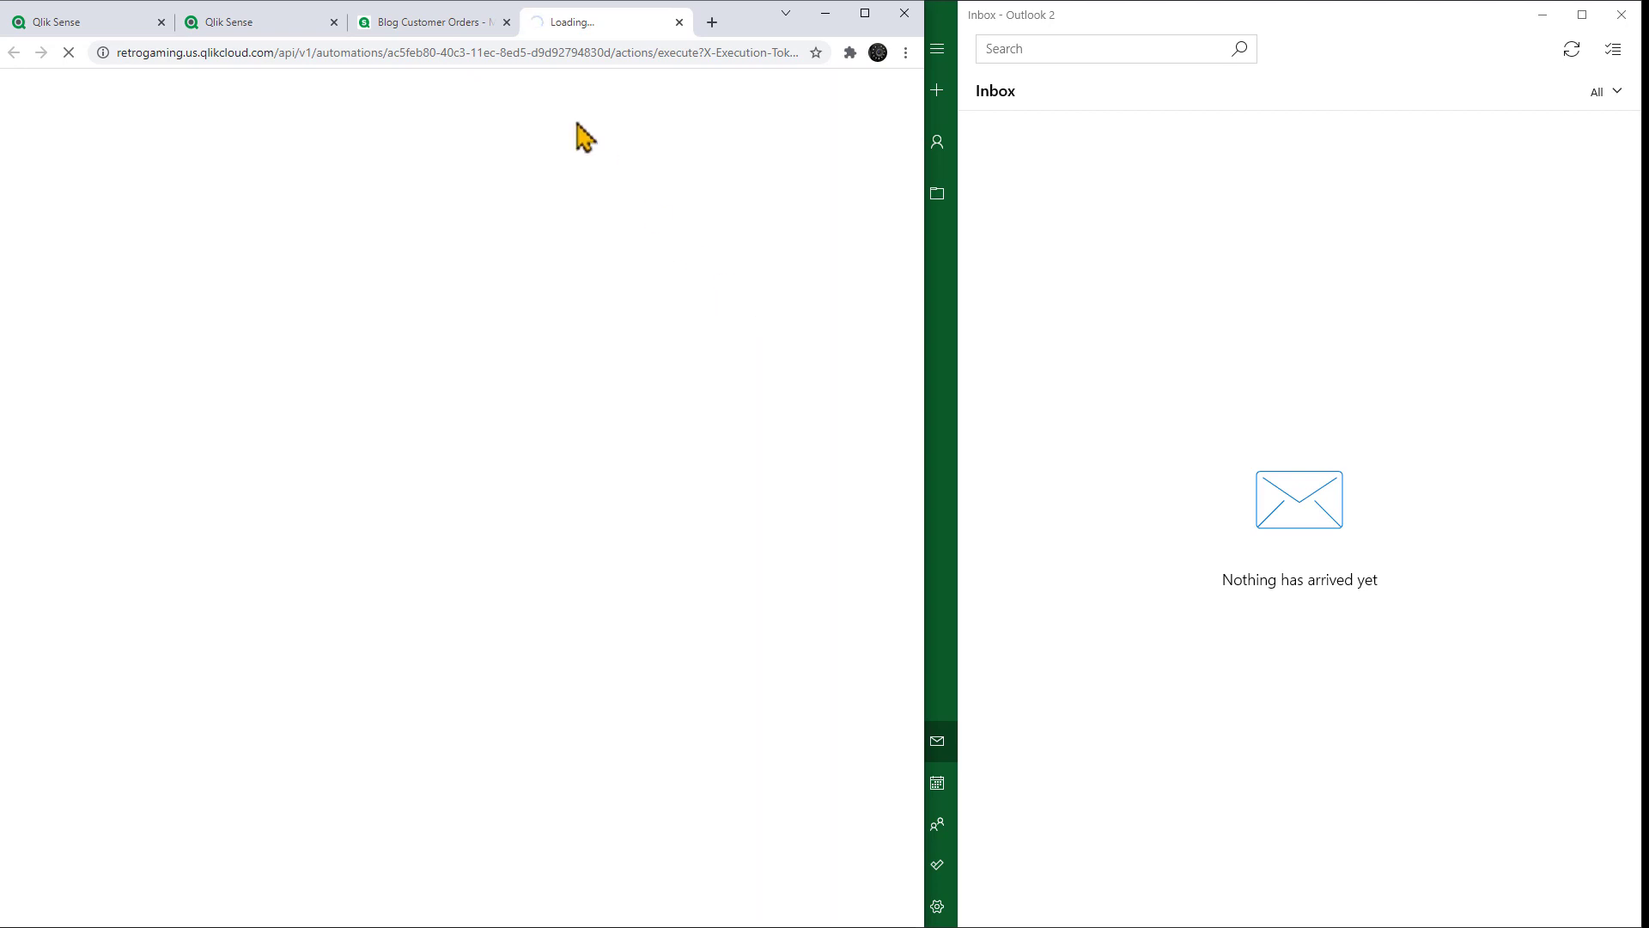
click(1573, 49)
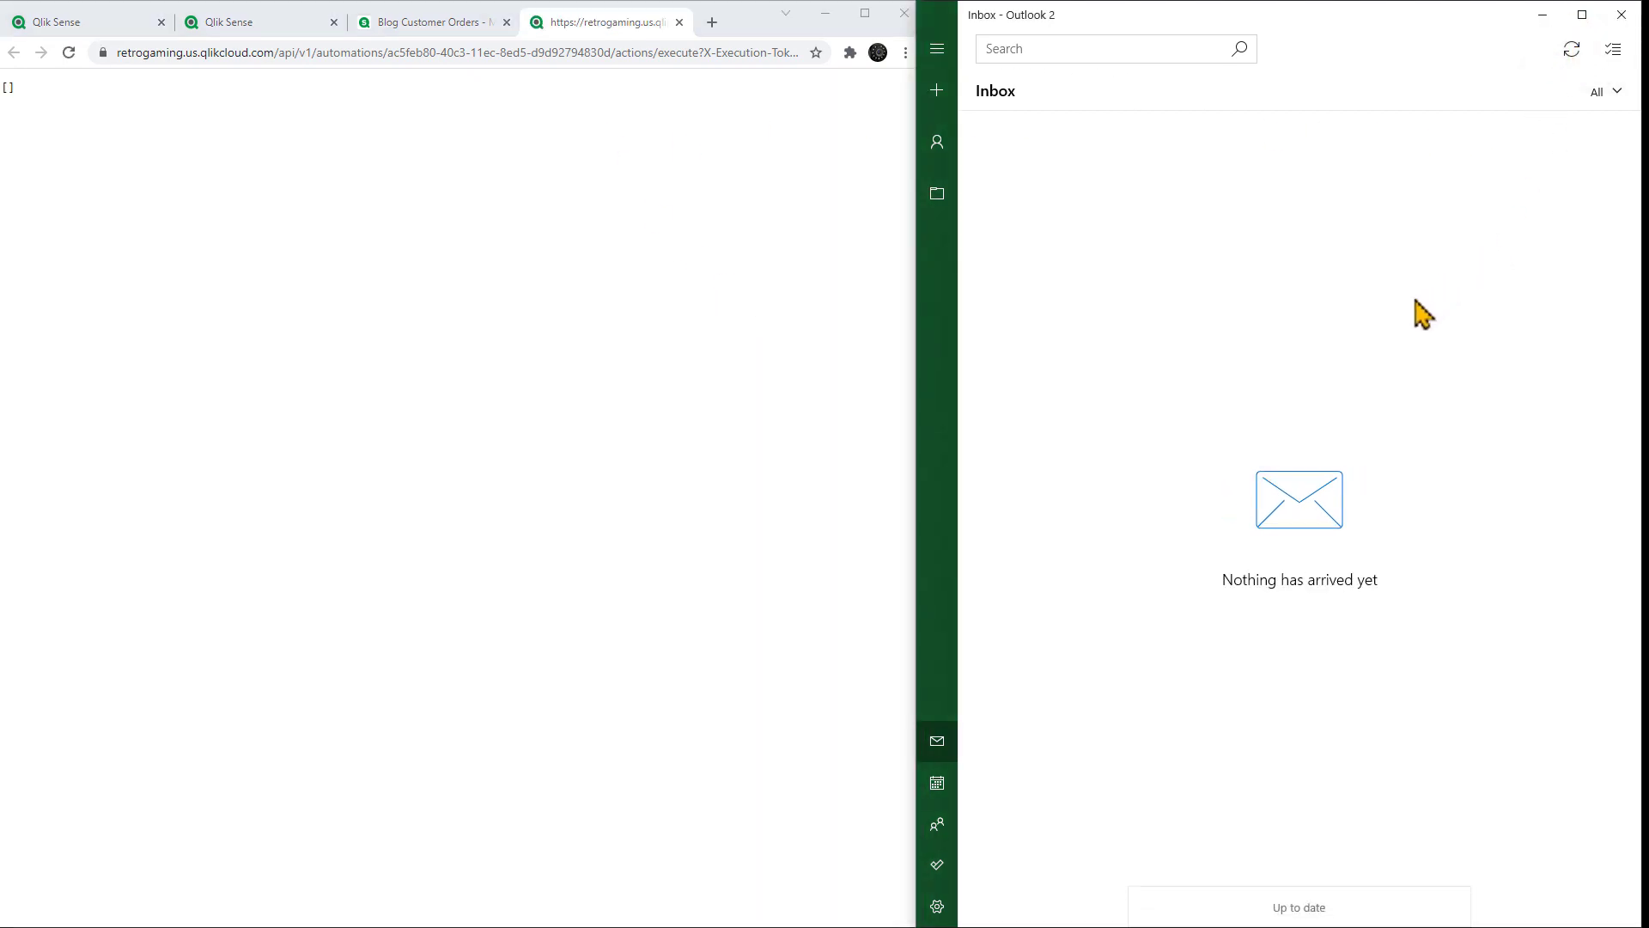
click(1573, 49)
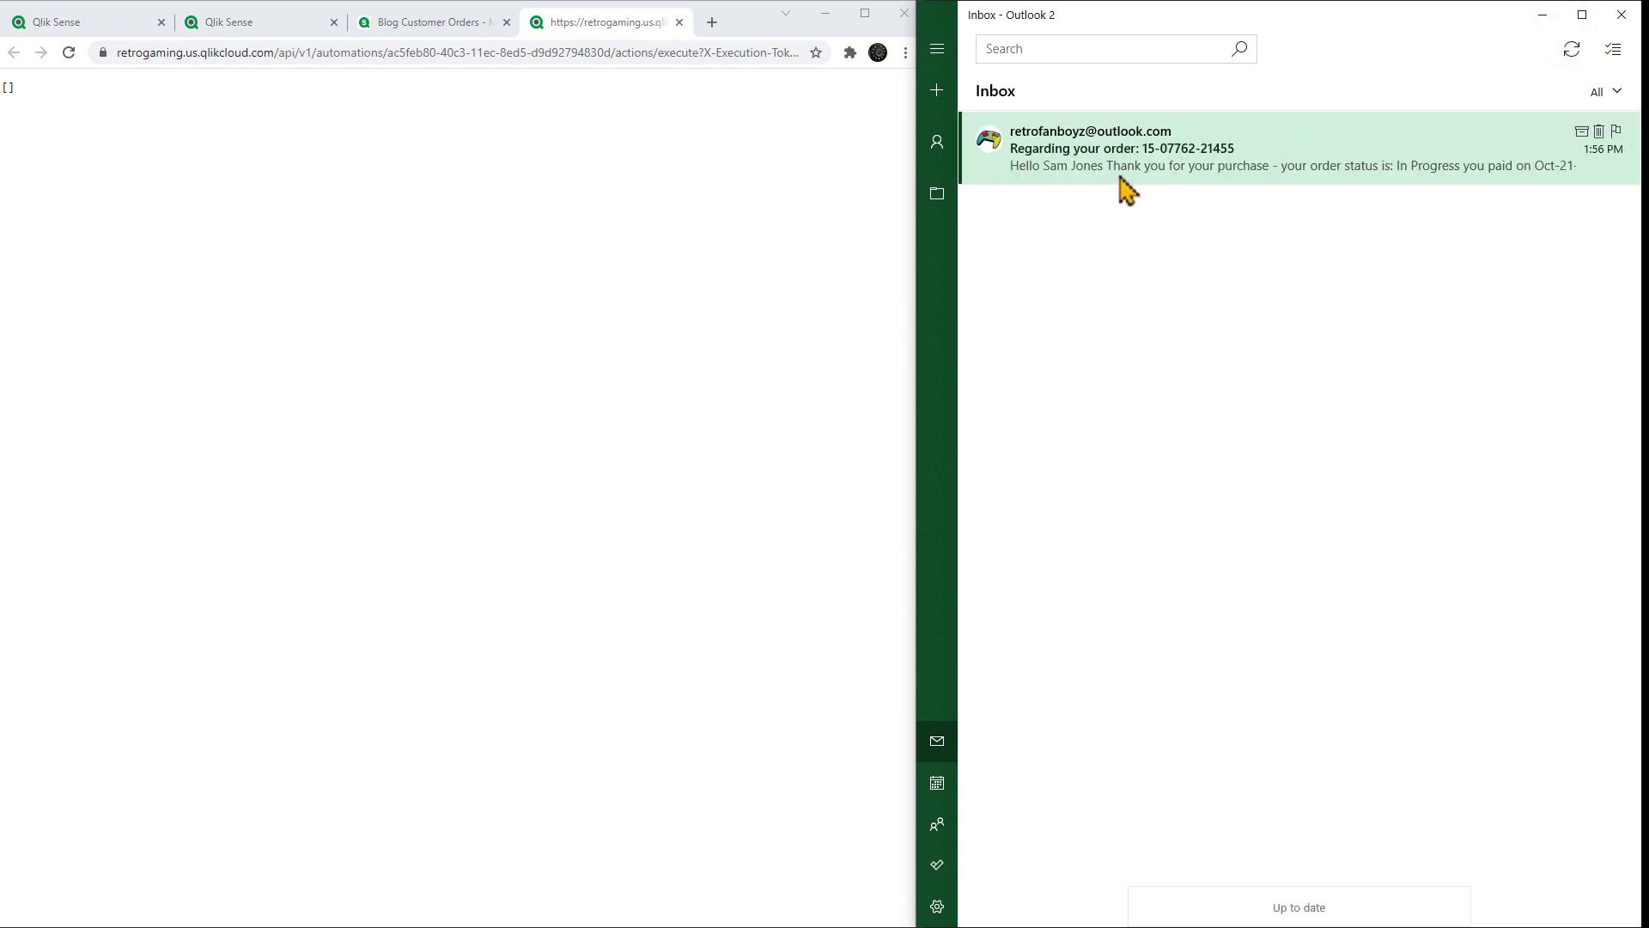
click(1061, 168)
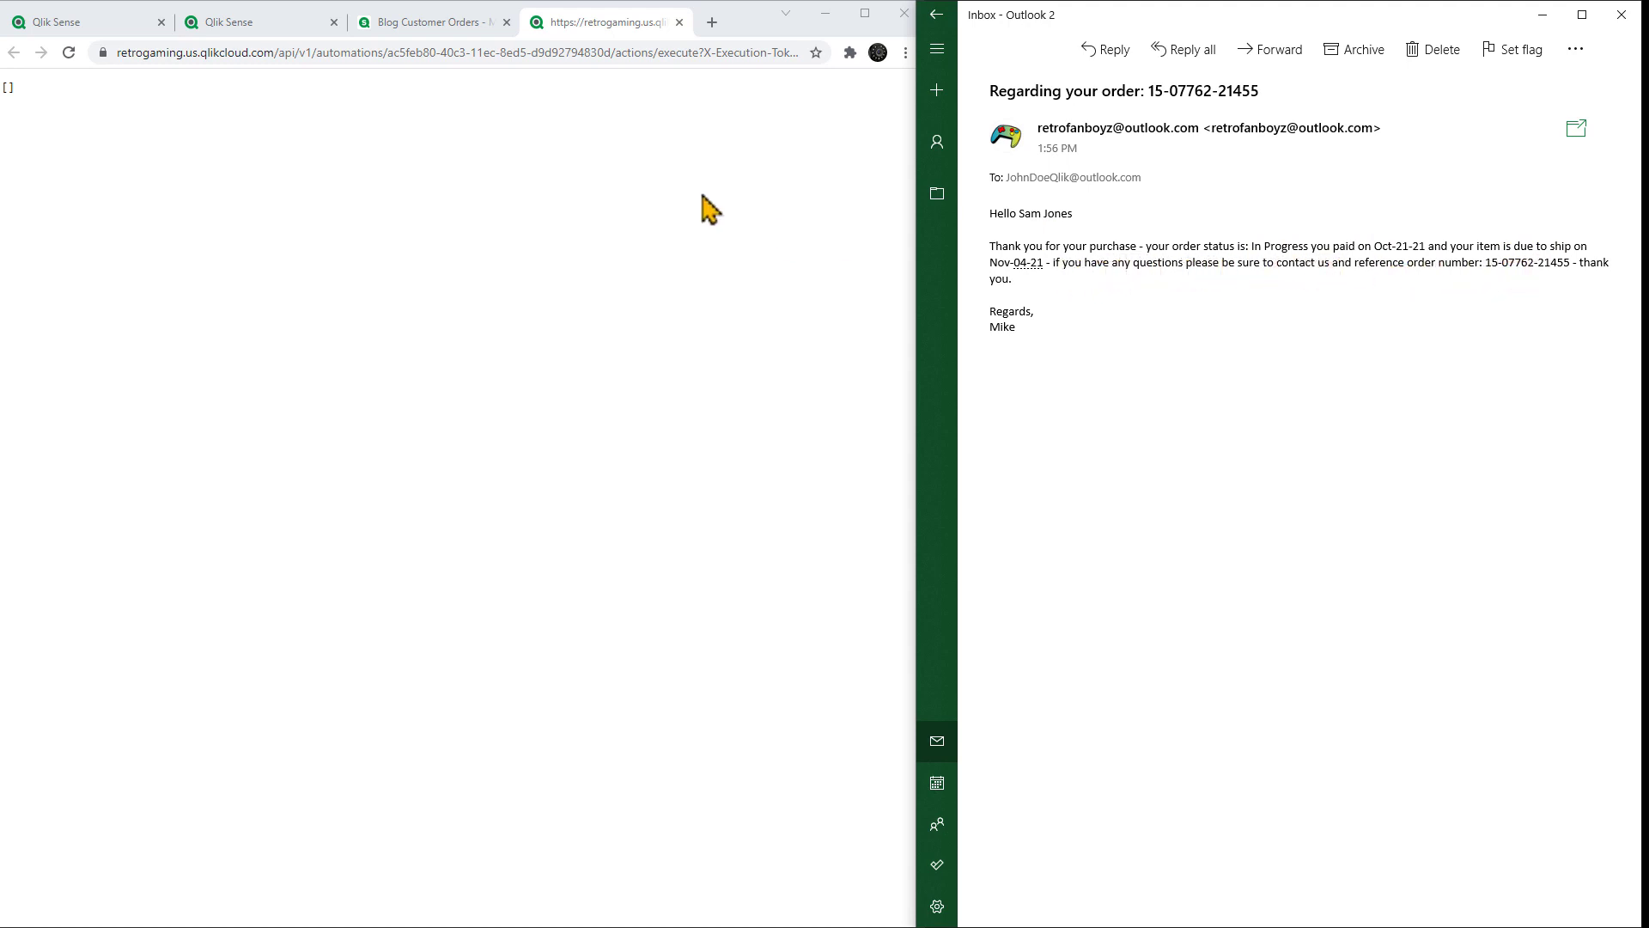
click(374, 20)
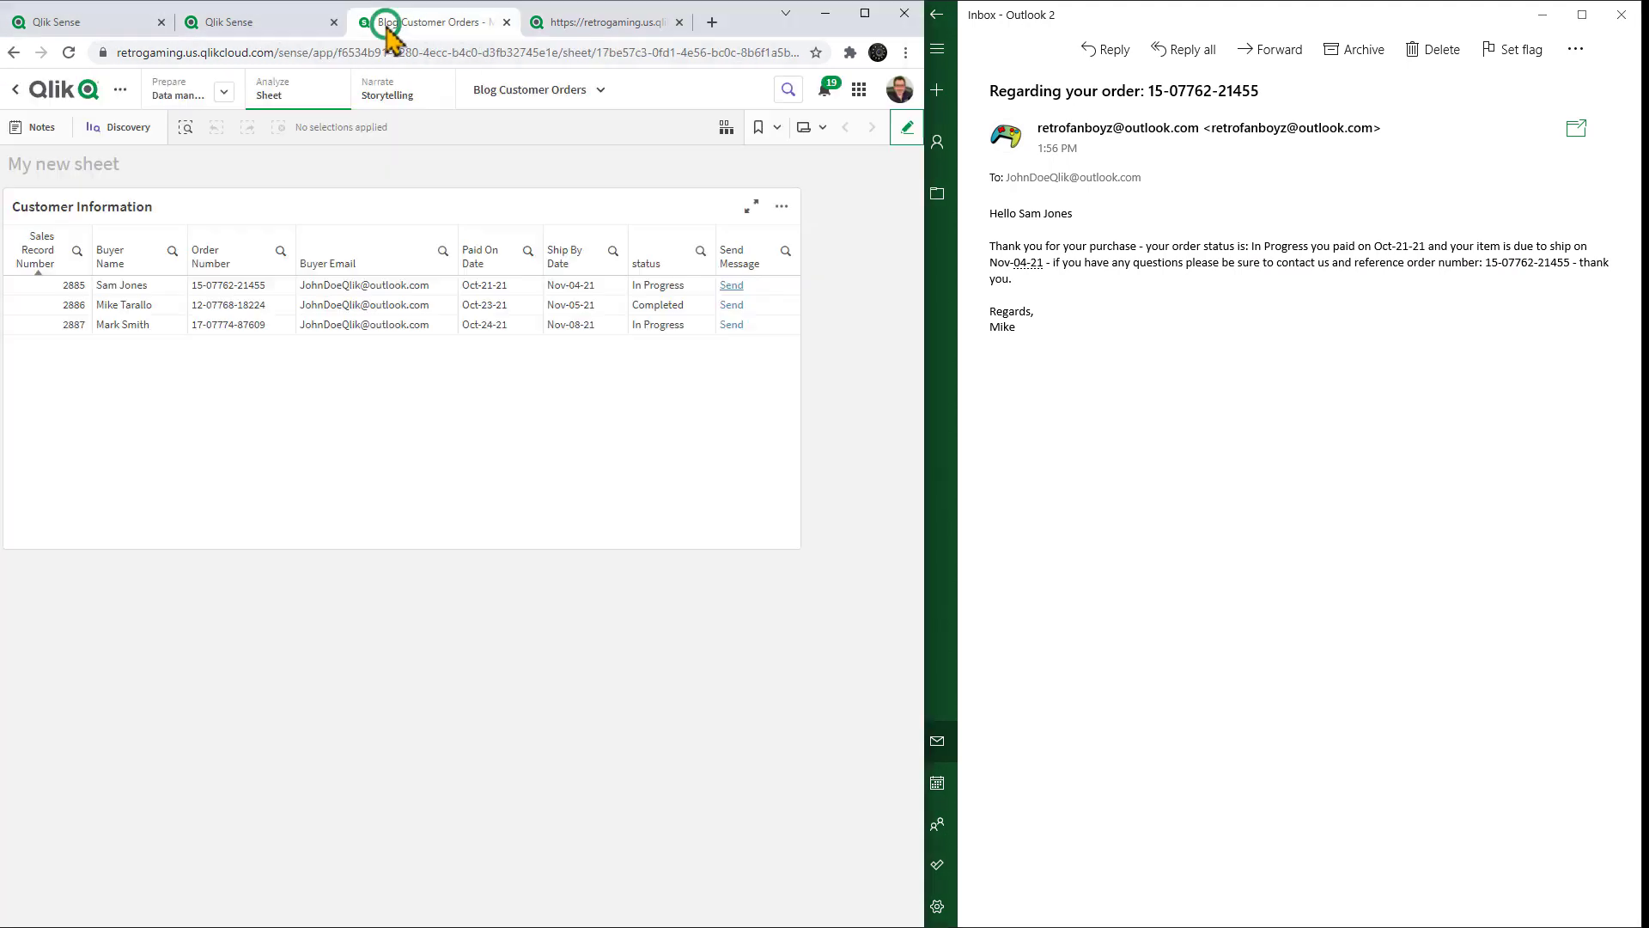
Step: Trigger the order emails for the second and third customers from the sheet
click(734, 305)
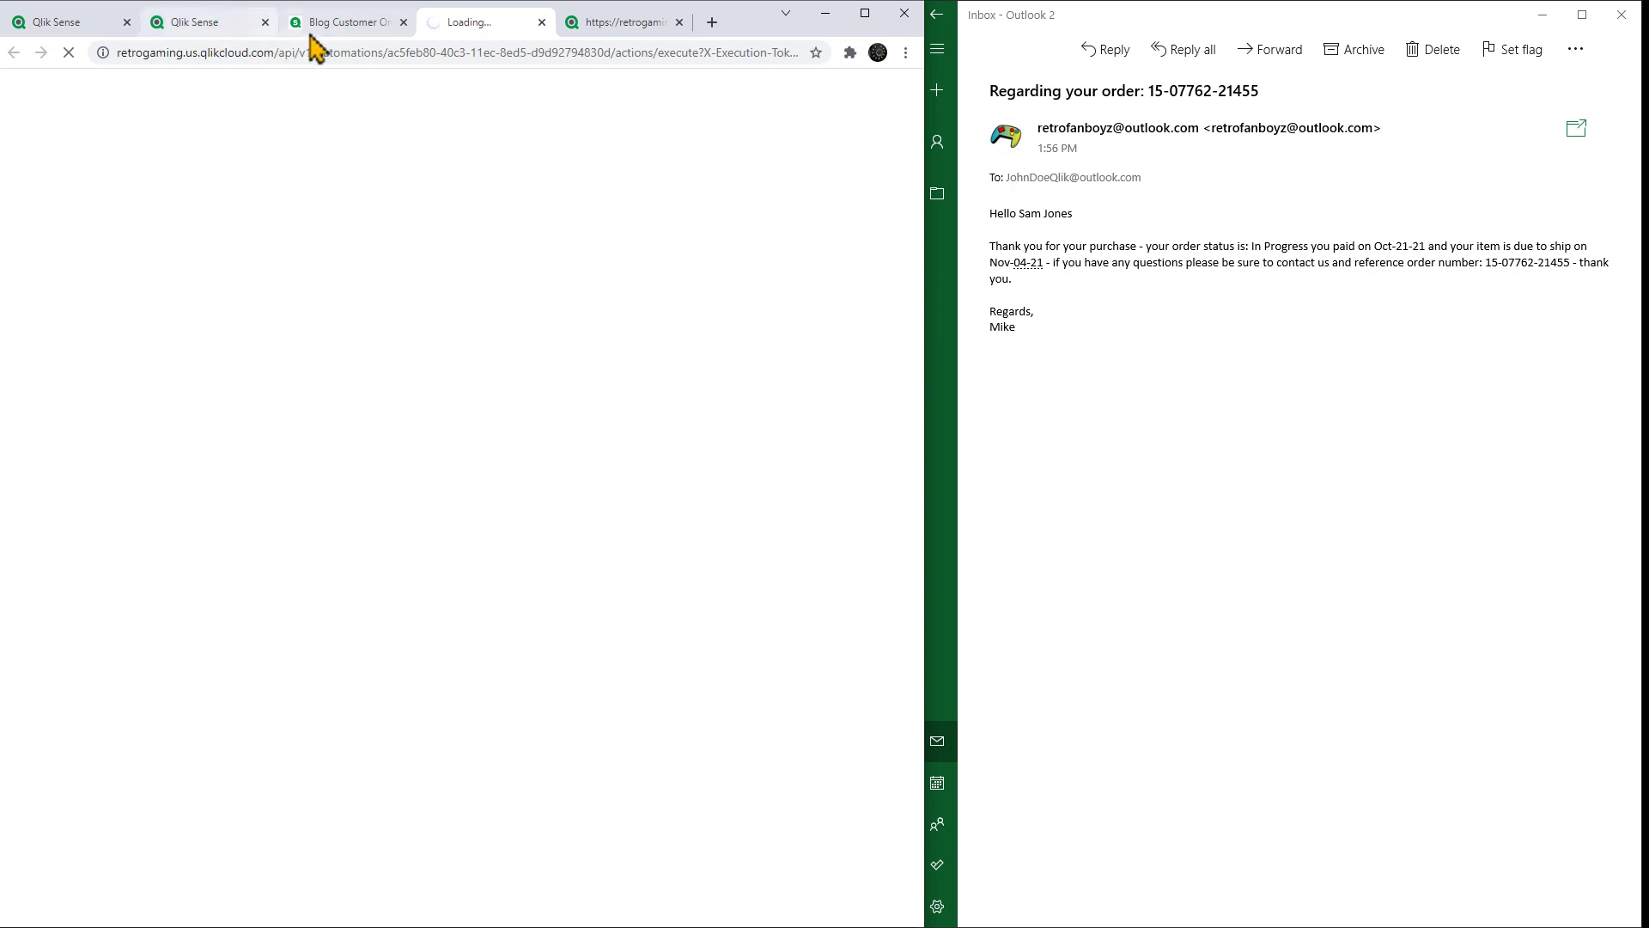
click(322, 24)
click(733, 325)
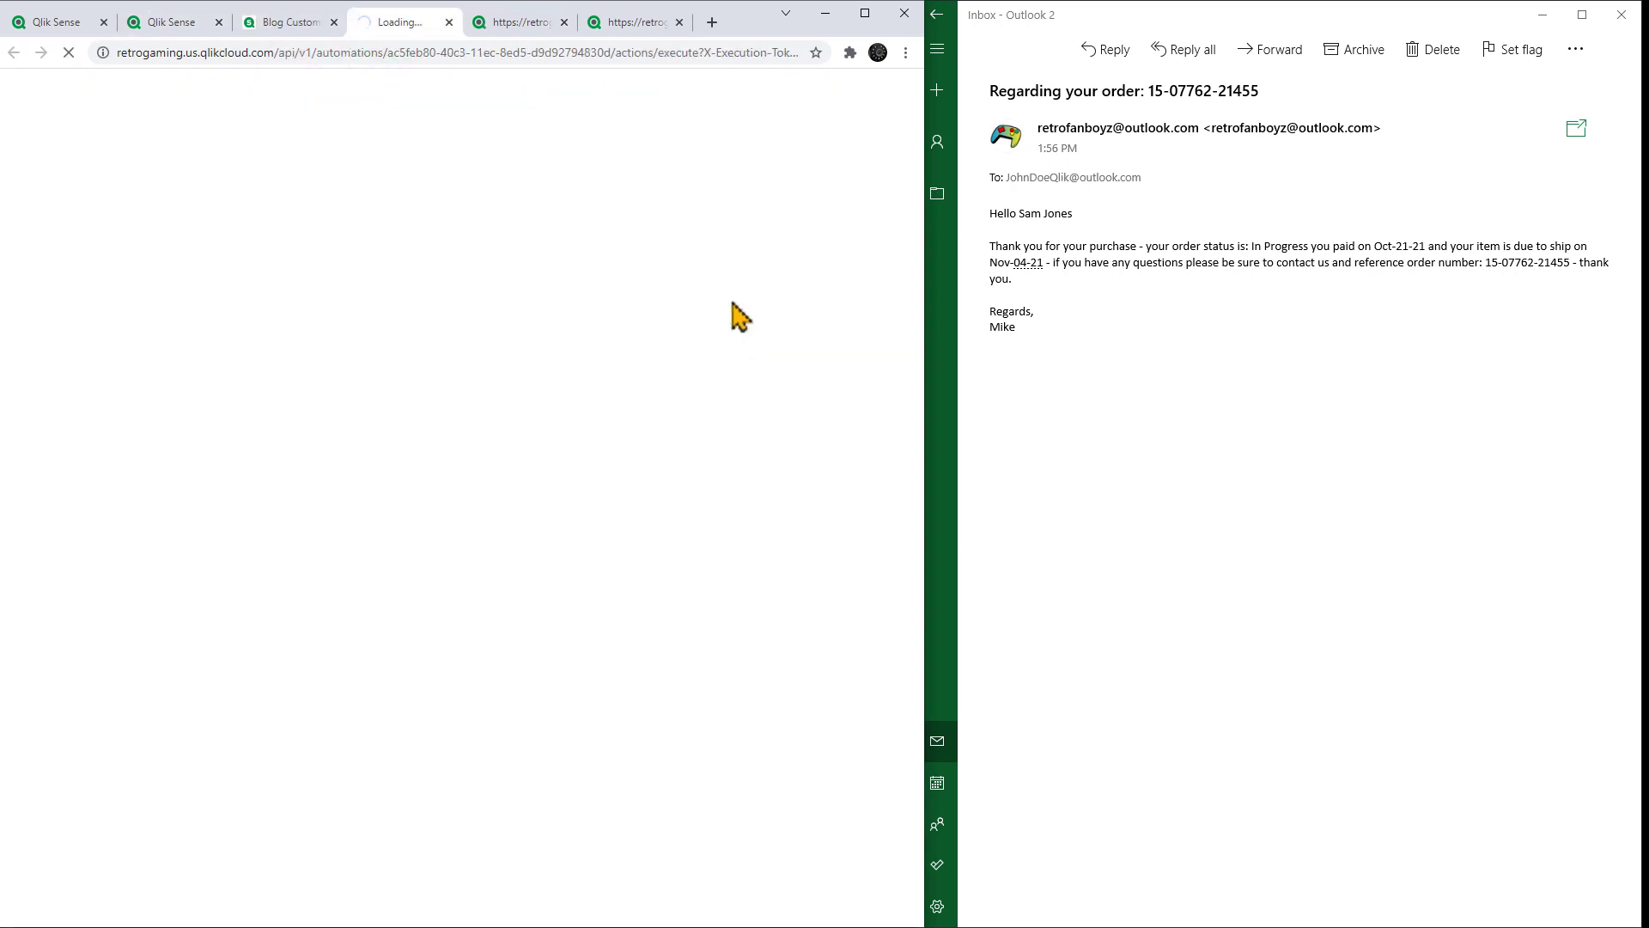
Step: Sync Mail and open both new order emails, the latest showing In Progress, Oct-24-21, Nov-08-21
click(937, 14)
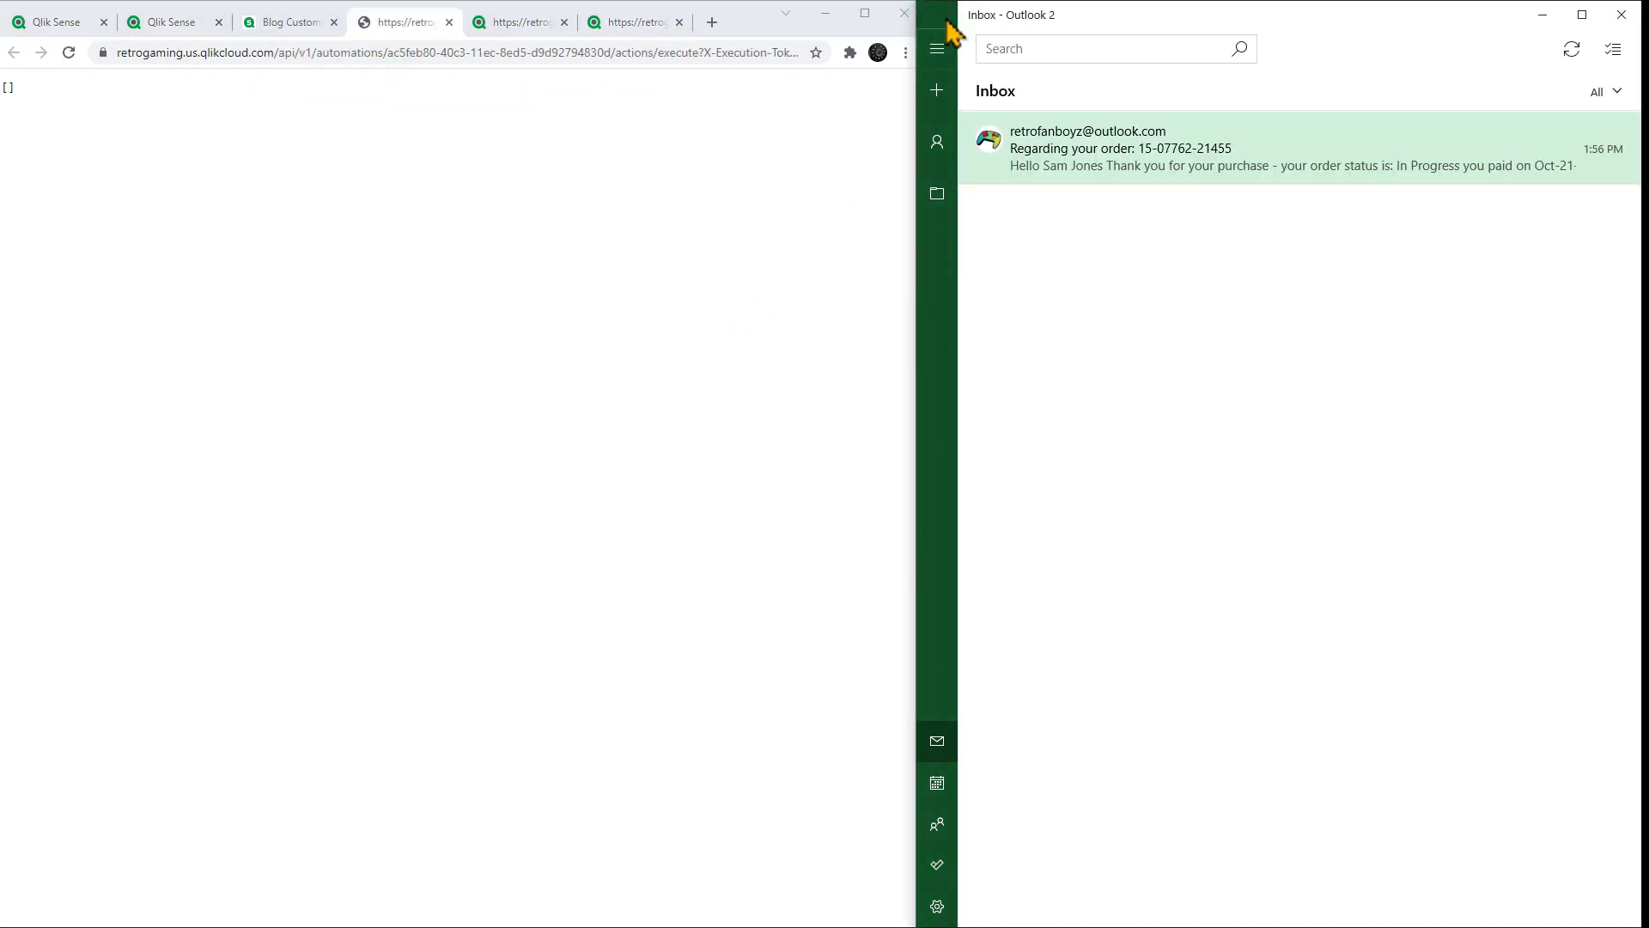
click(1573, 53)
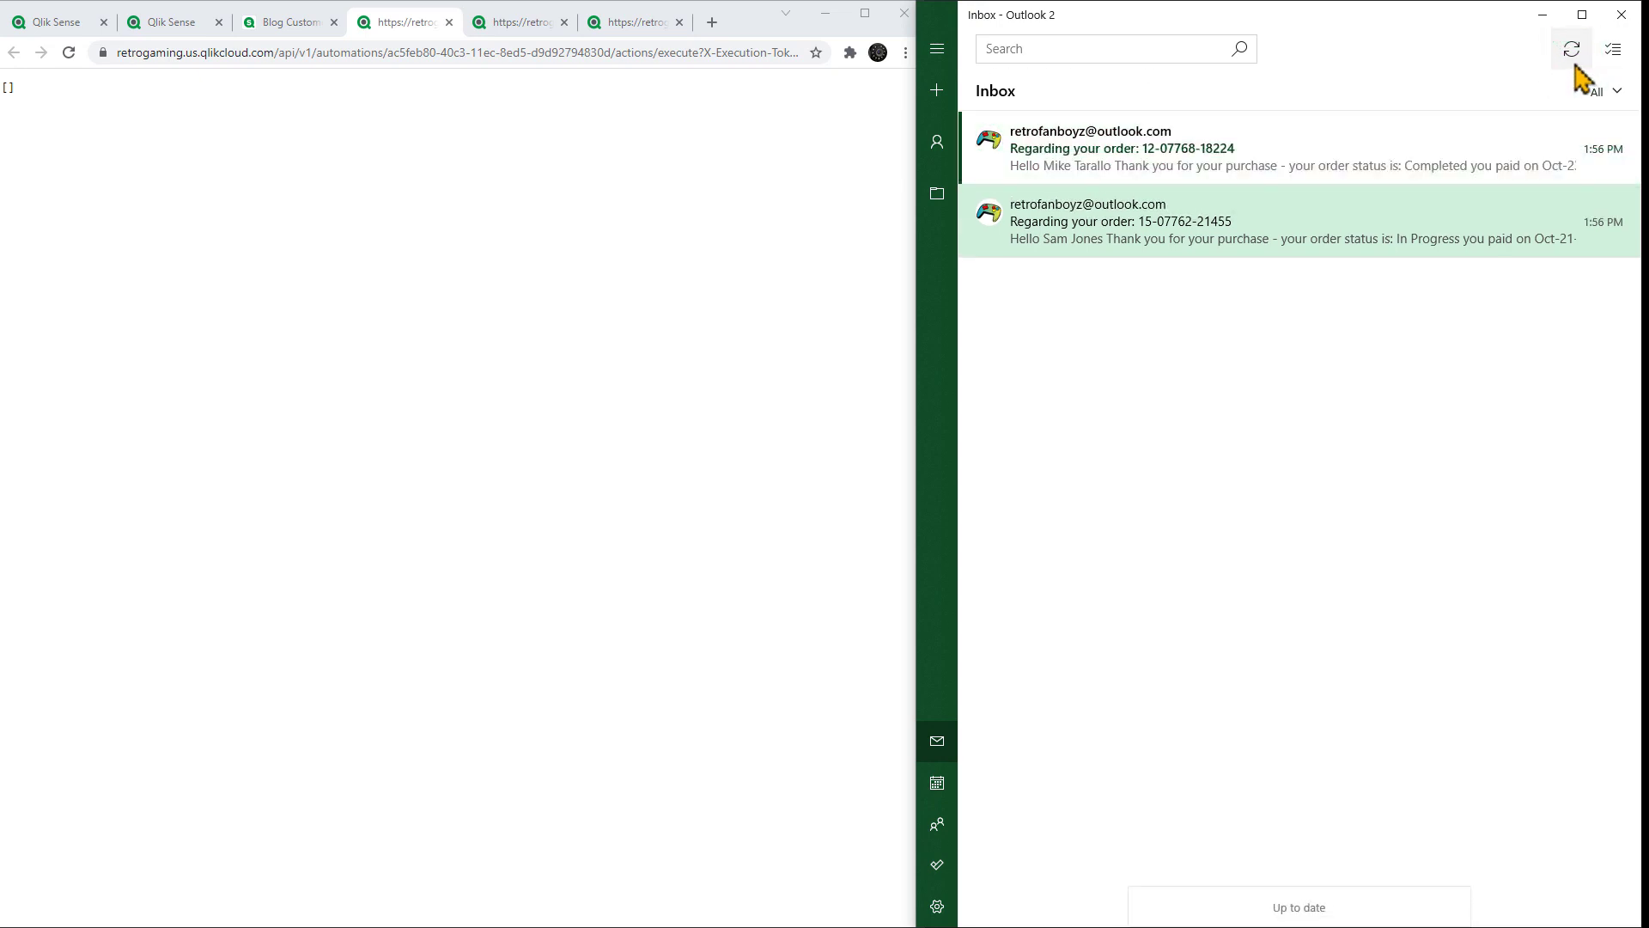
click(1575, 54)
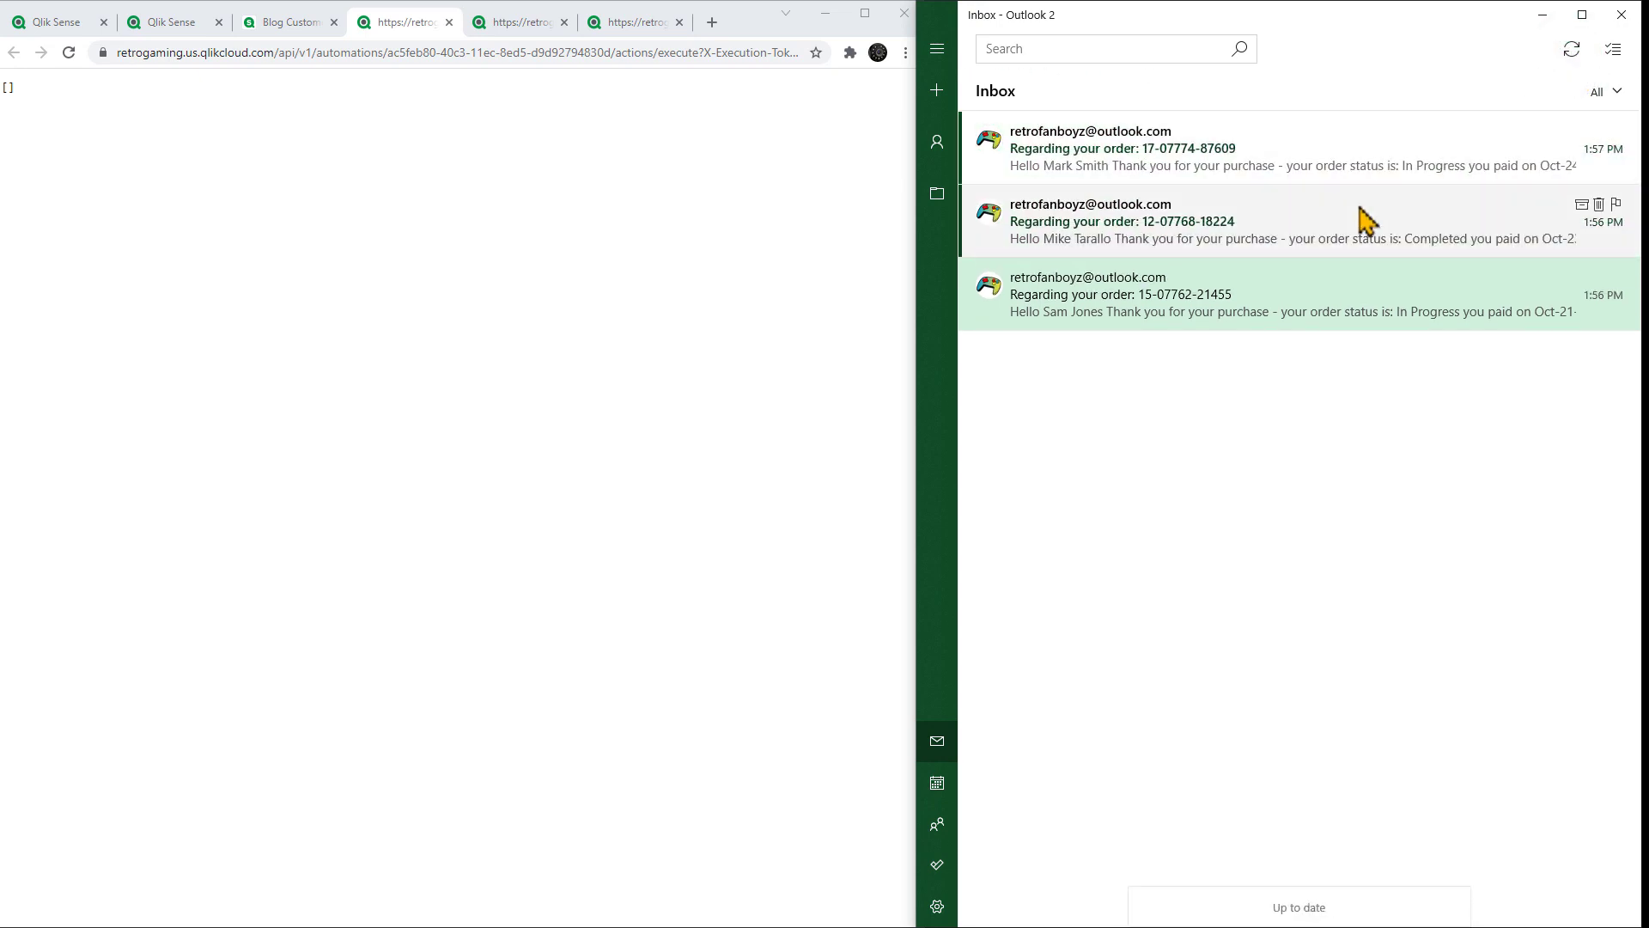
click(1307, 222)
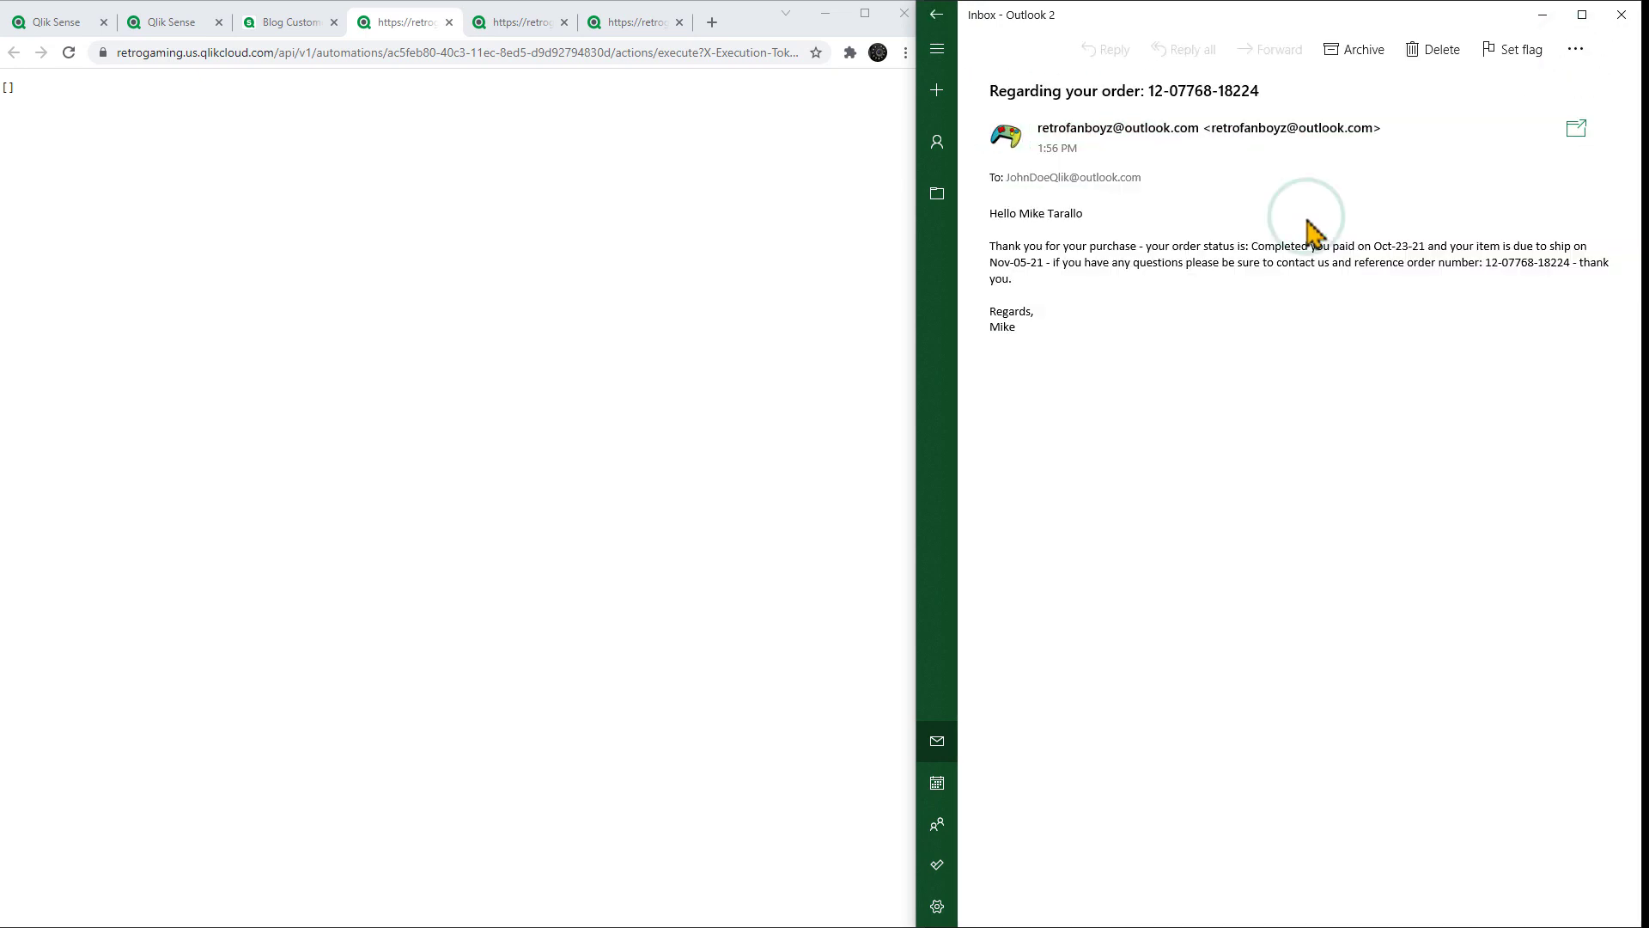
click(937, 15)
click(1184, 155)
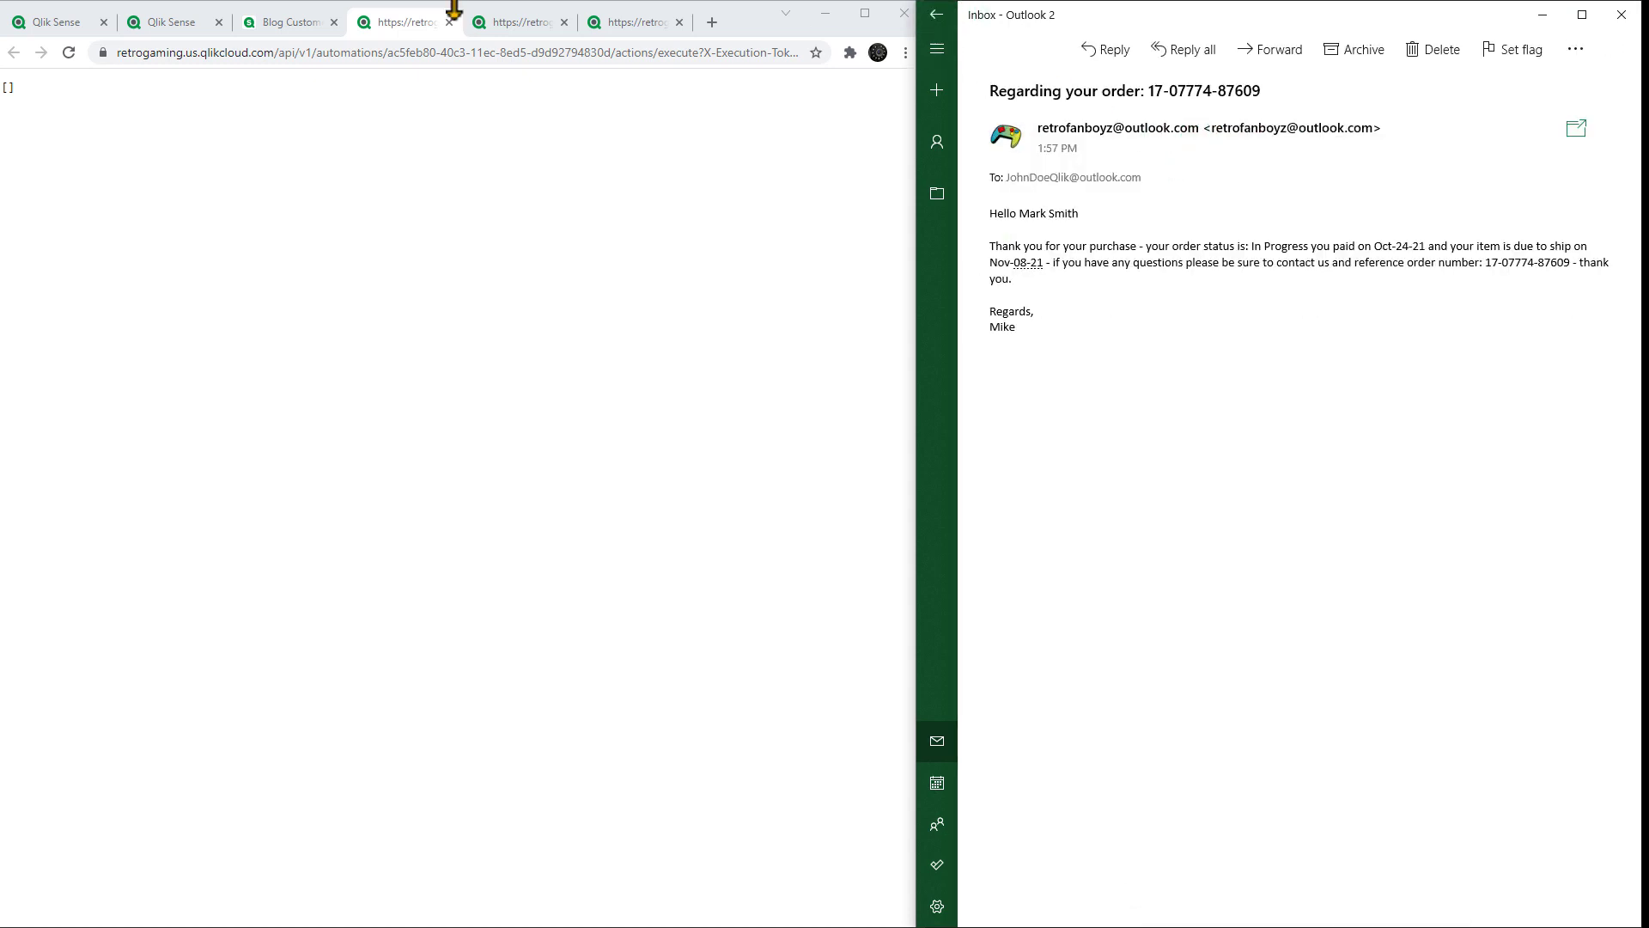
click(295, 26)
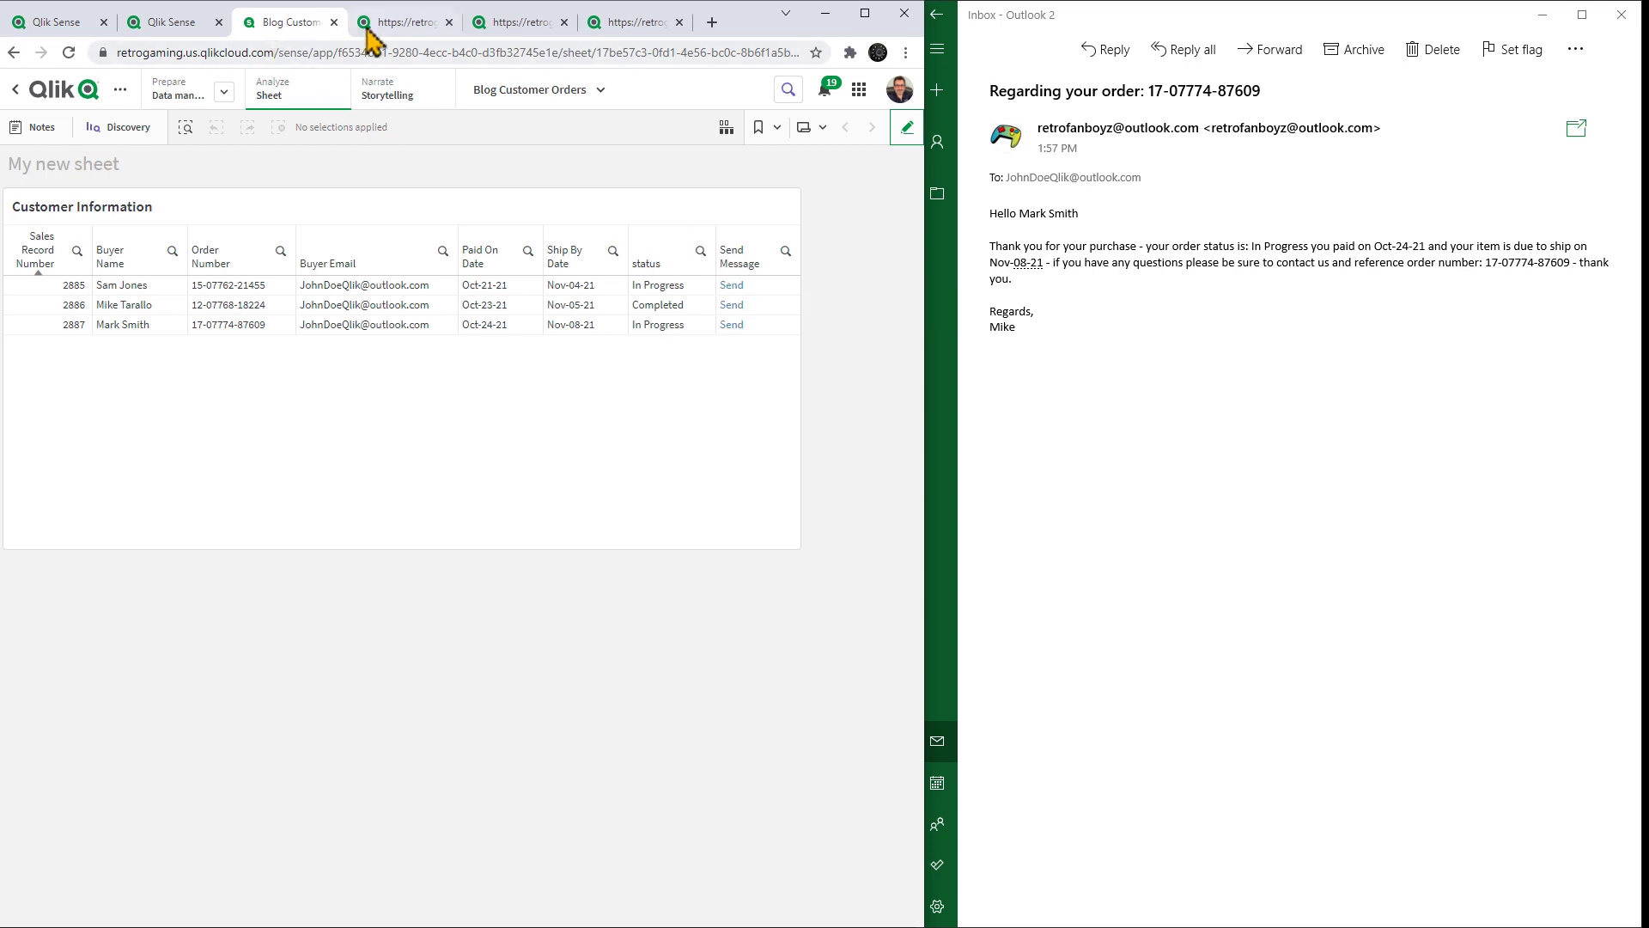
Step: Check the Start block's webhook, then view Get Straight Table Data history returning record 2887
click(177, 26)
click(318, 320)
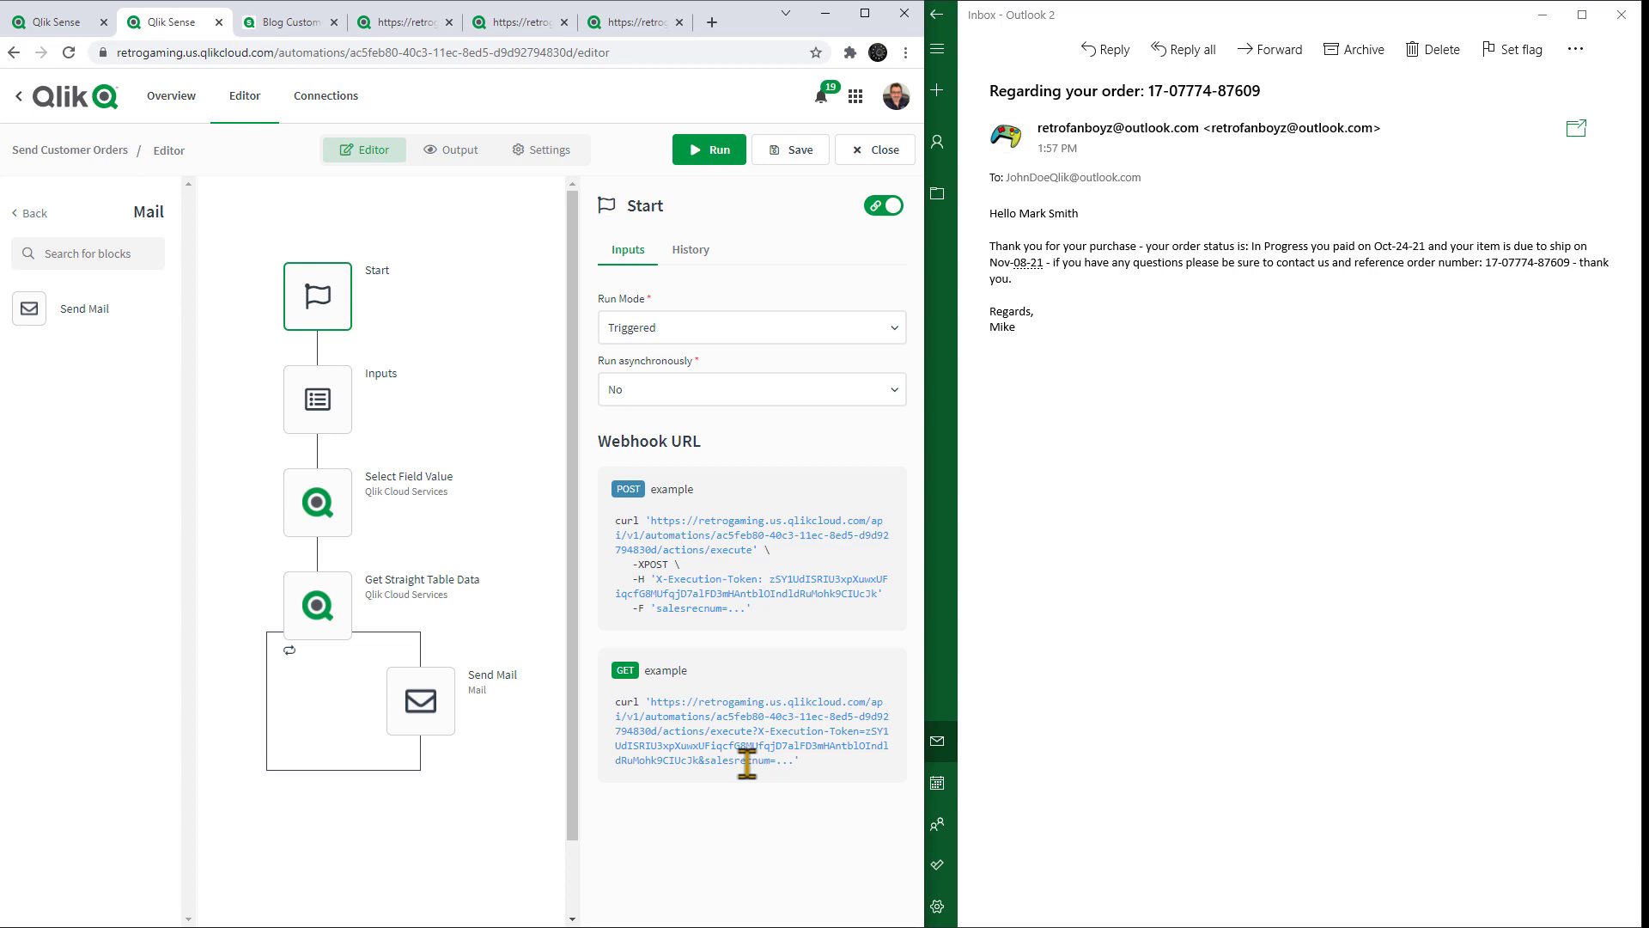
click(289, 31)
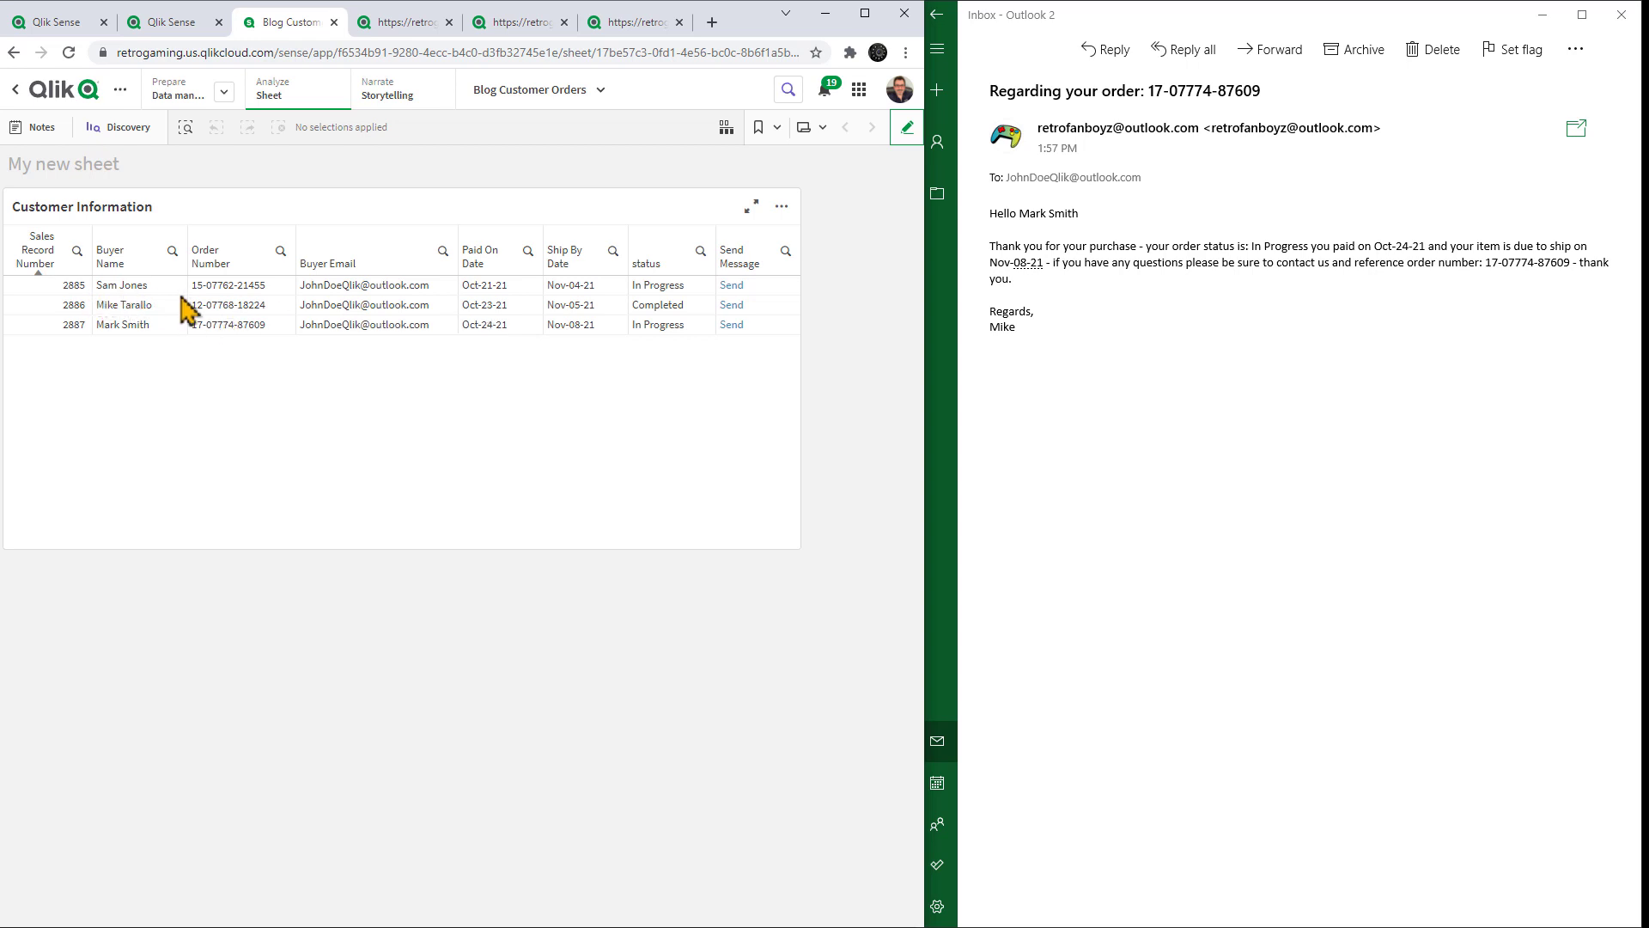
click(172, 23)
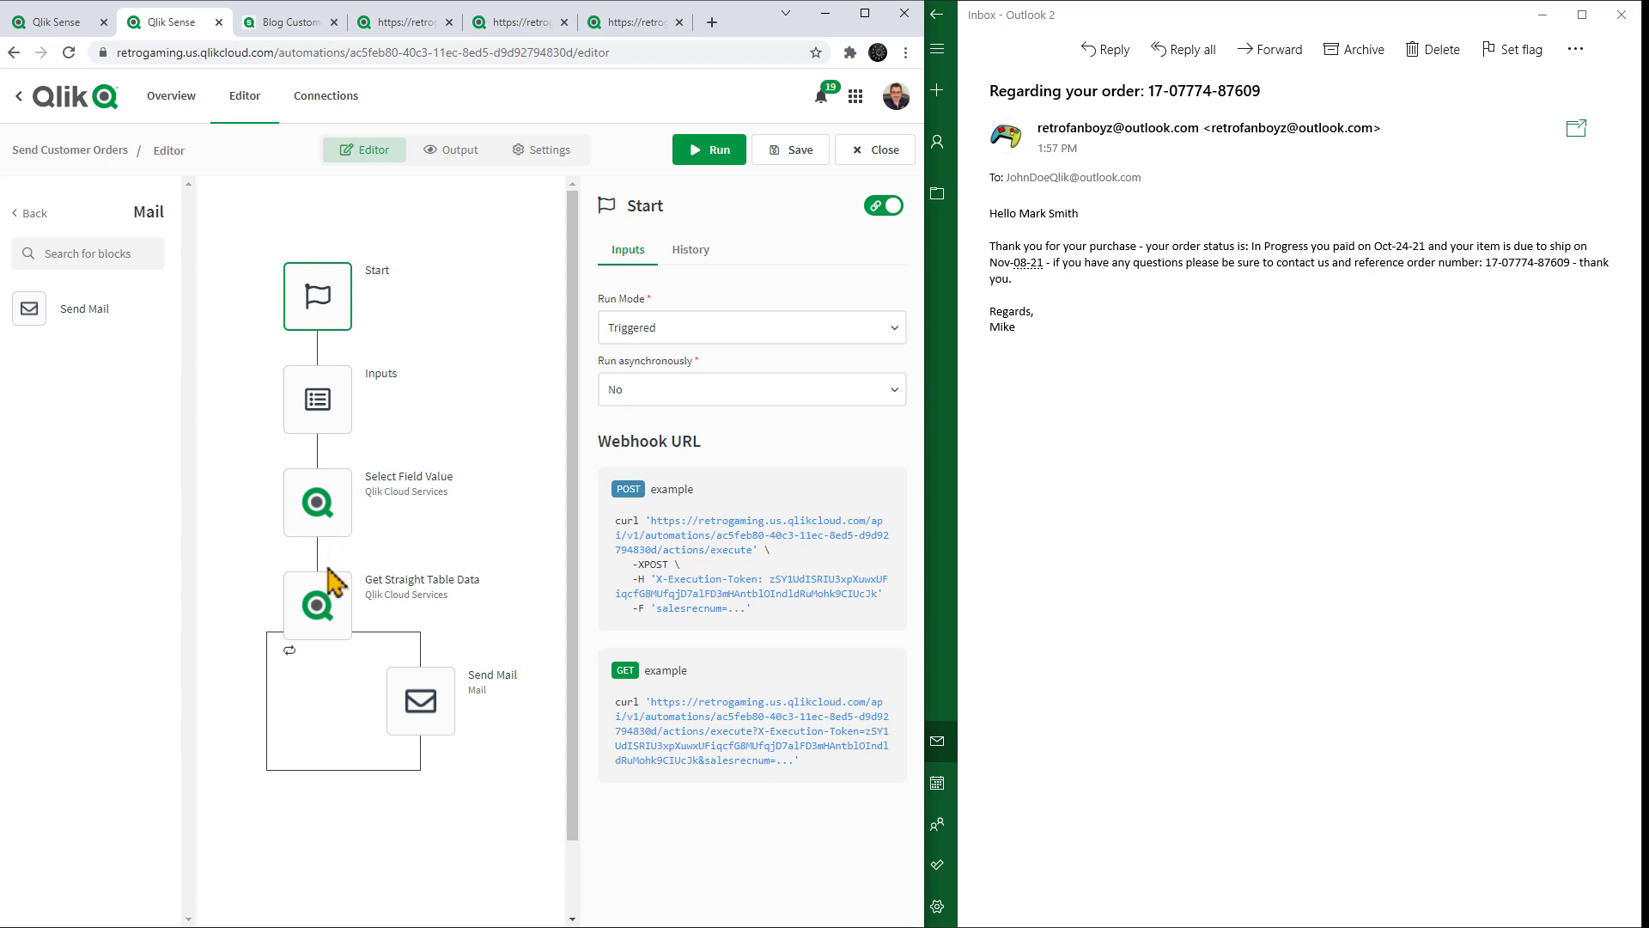
mouse_move(337, 614)
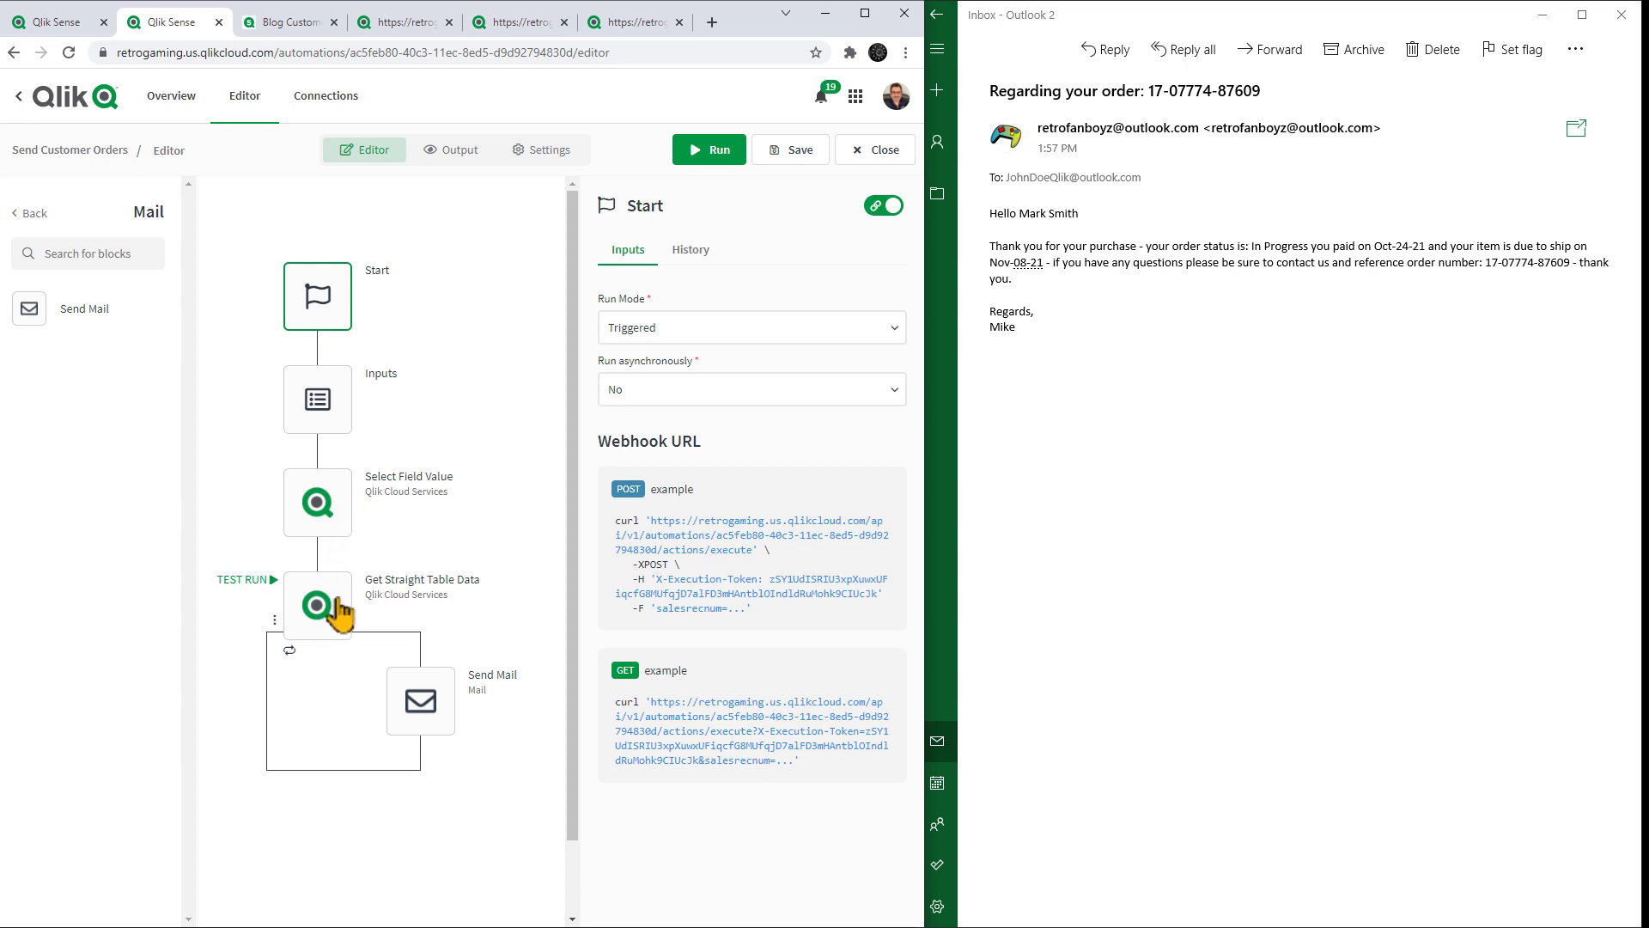
click(335, 613)
click(760, 263)
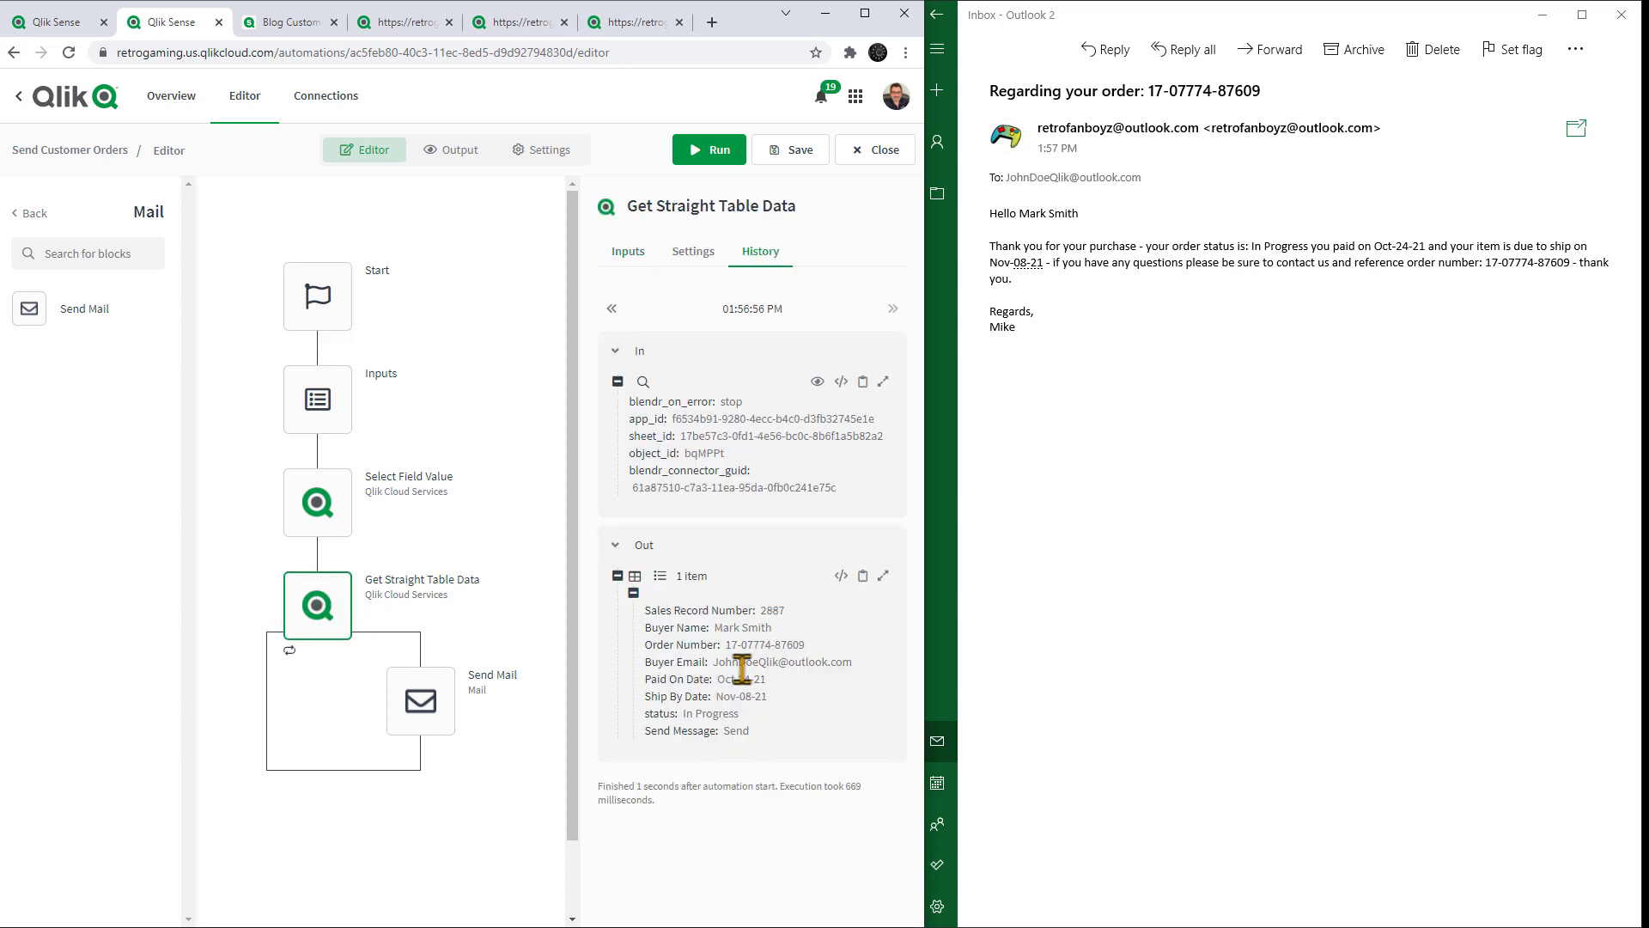